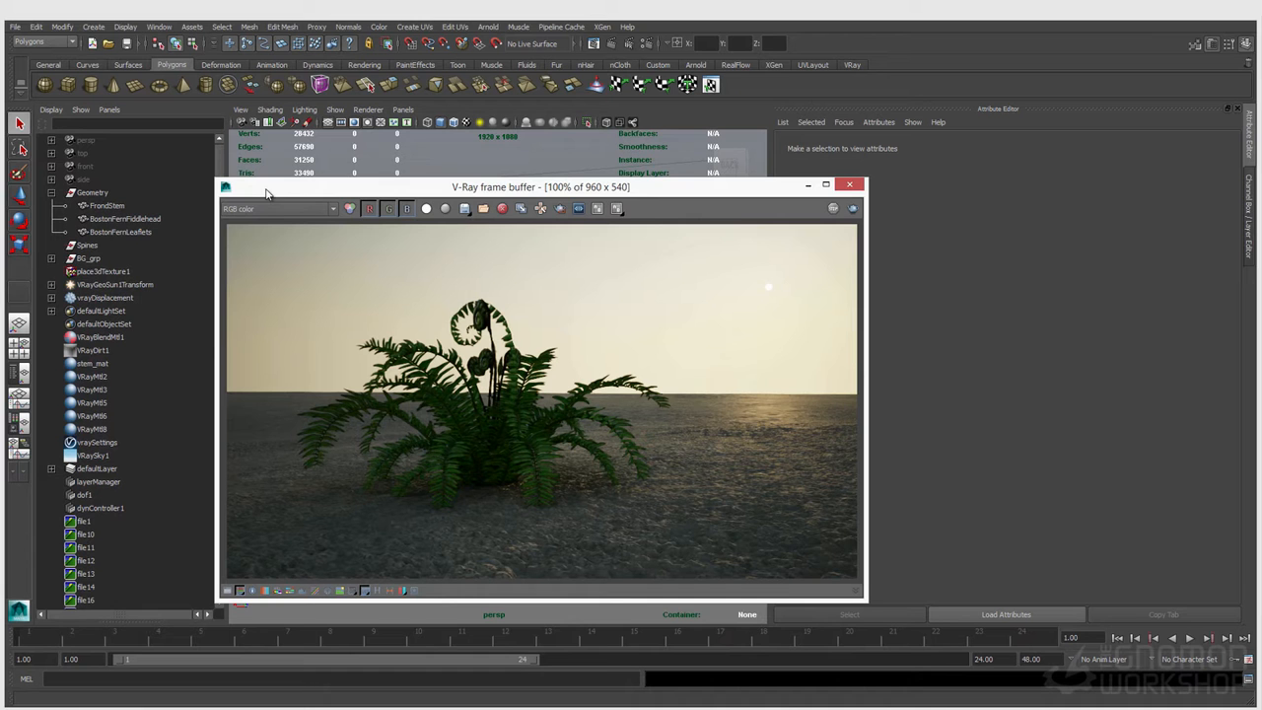
# Step: Review the normals and GI render elements of the fern render in the V-Ray frame buffer
pyautogui.moveTo(265, 192); pyautogui.dragTo(284, 210)
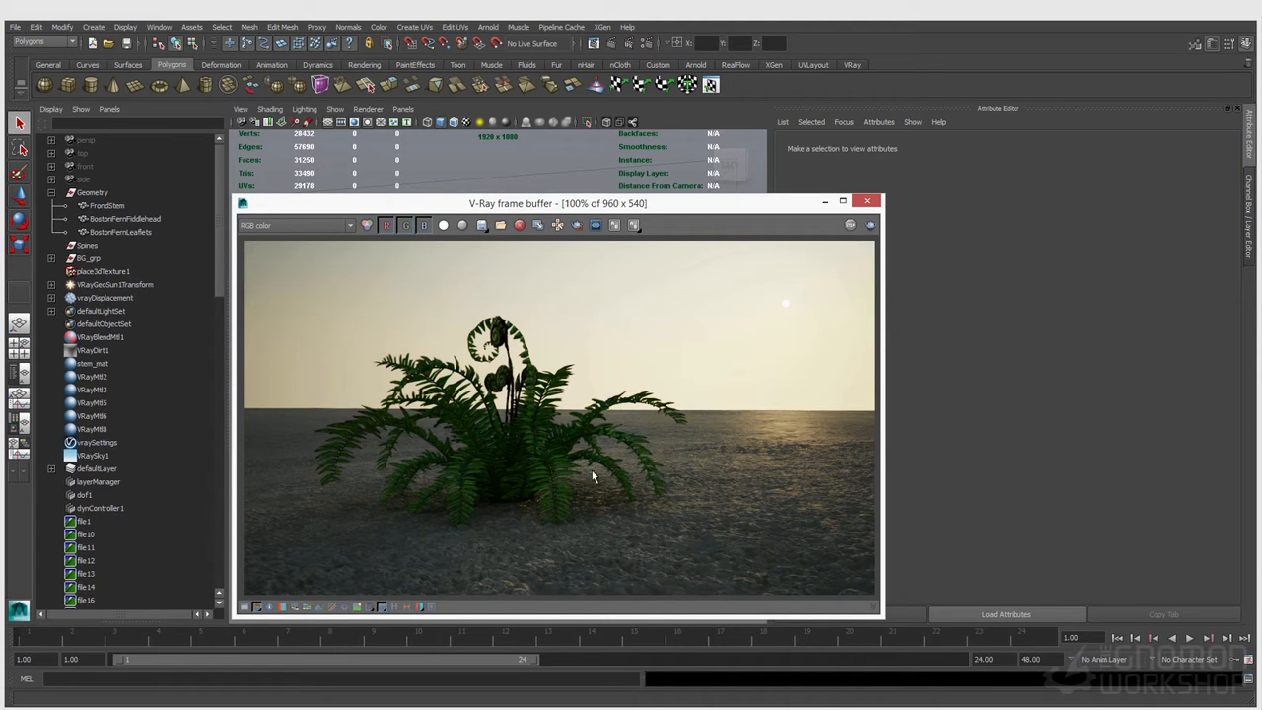
pyautogui.click(285, 228)
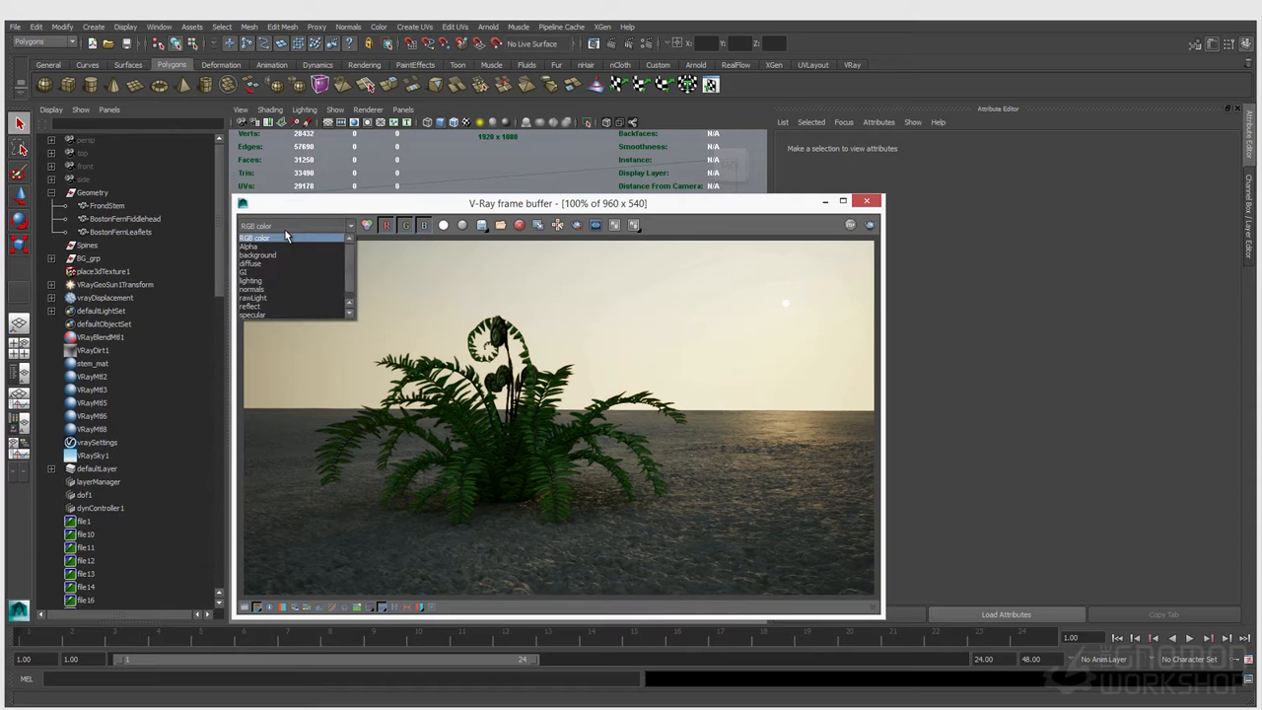
pyautogui.click(285, 215)
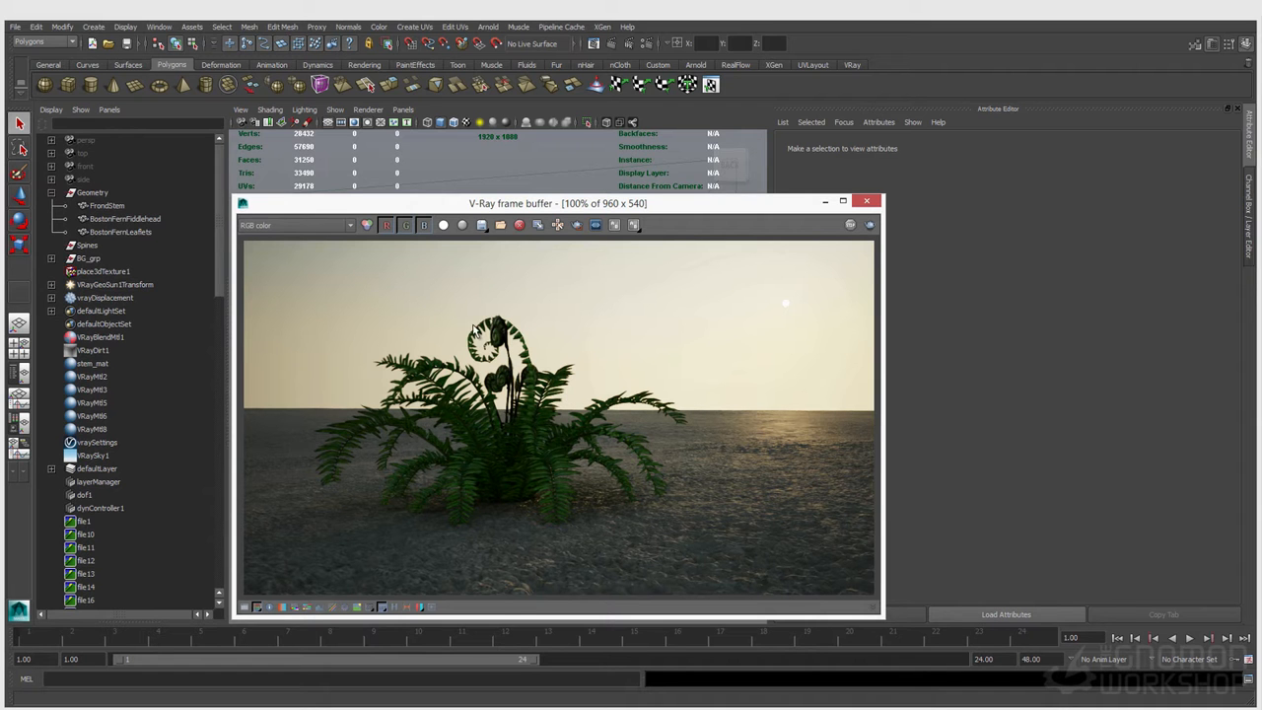
pyautogui.click(307, 228)
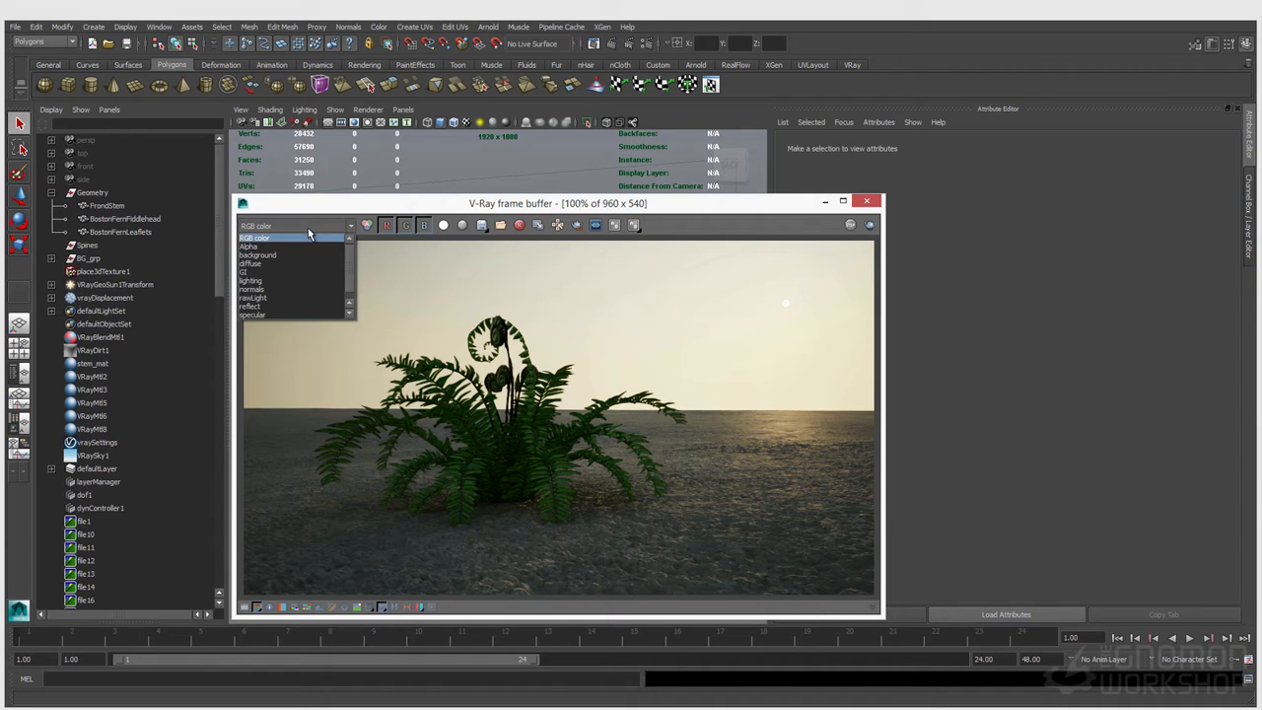
pyautogui.click(270, 286)
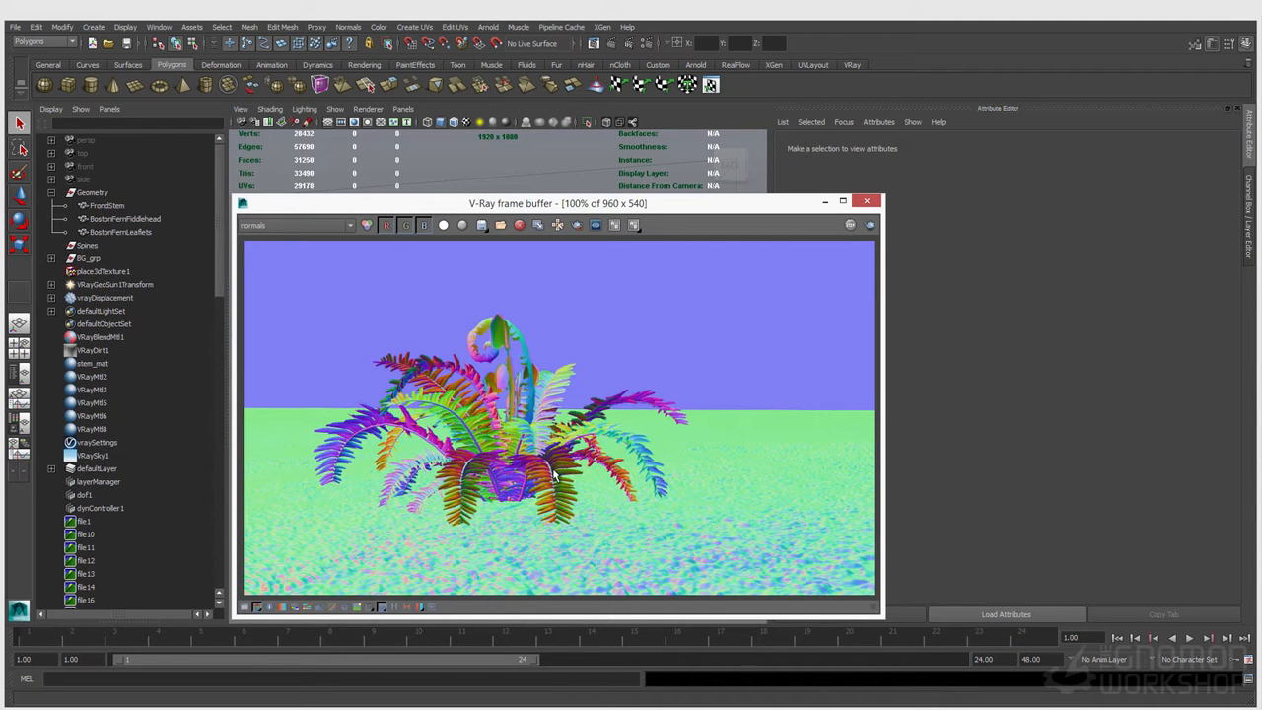
pyautogui.click(272, 226)
pyautogui.click(259, 274)
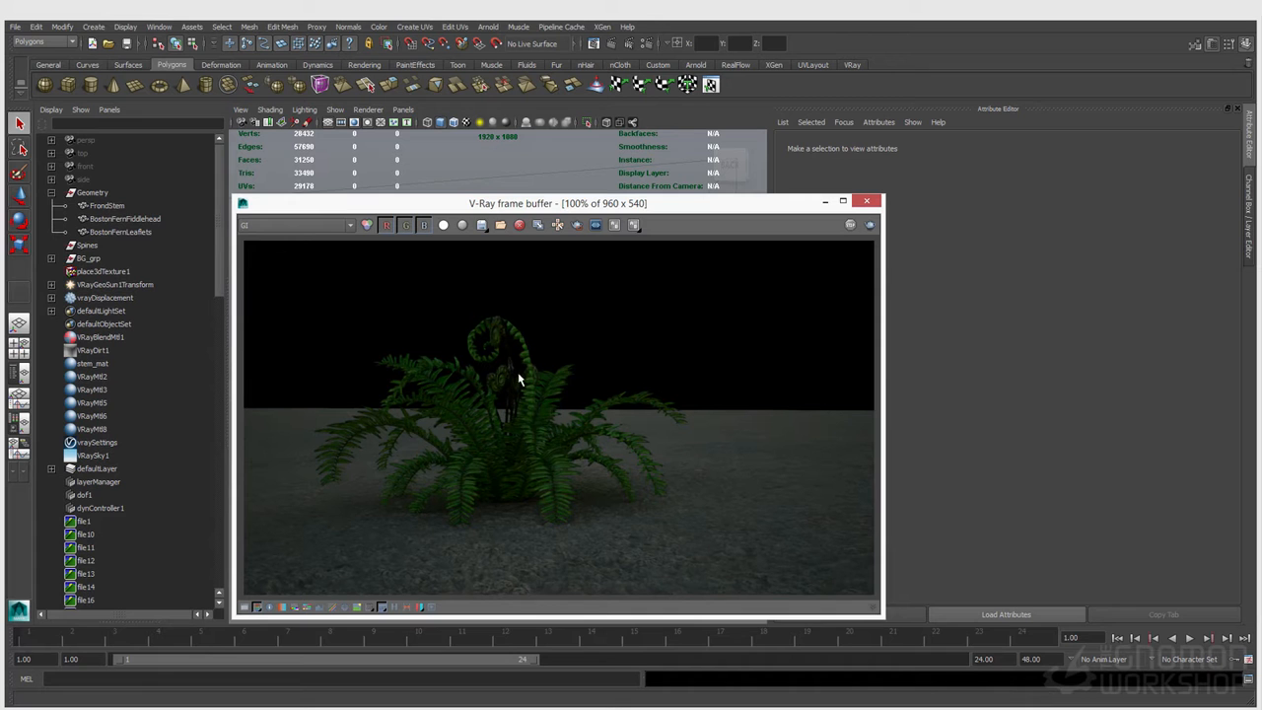
# Step: Review the lighting and rawLight render elements of the fern render, and return the display to RGB color
pyautogui.click(317, 228)
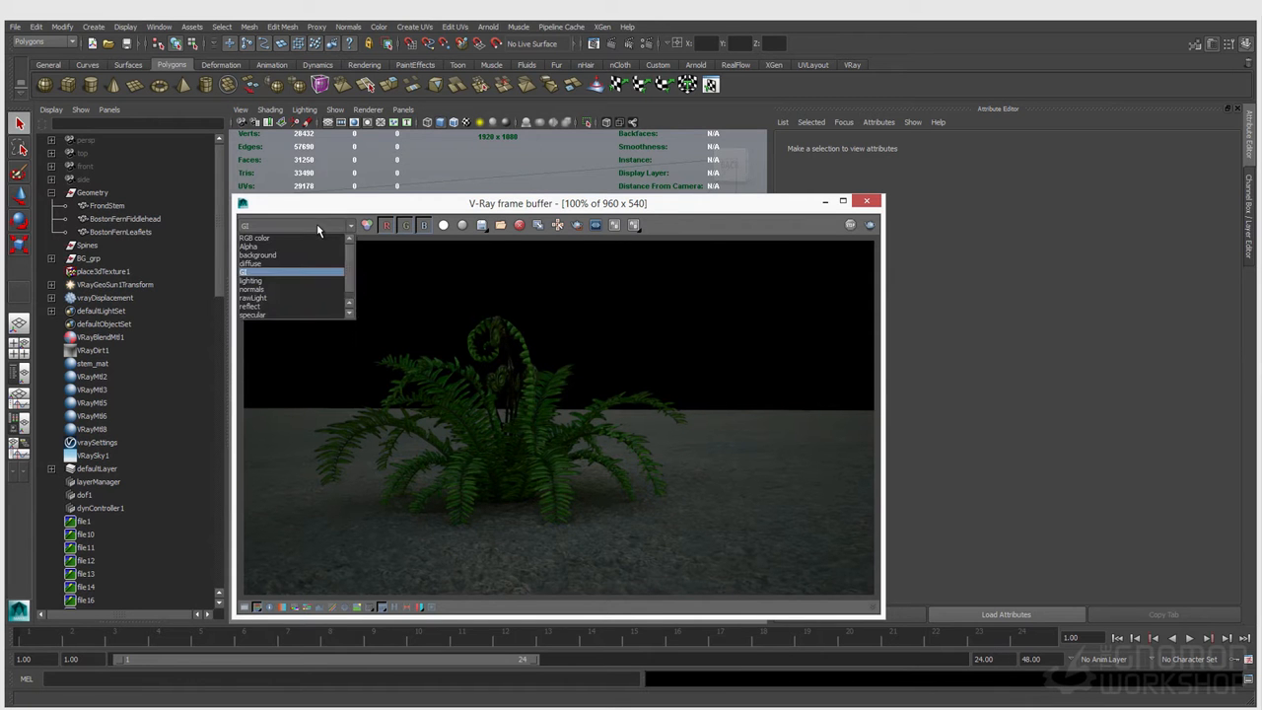
pyautogui.click(270, 283)
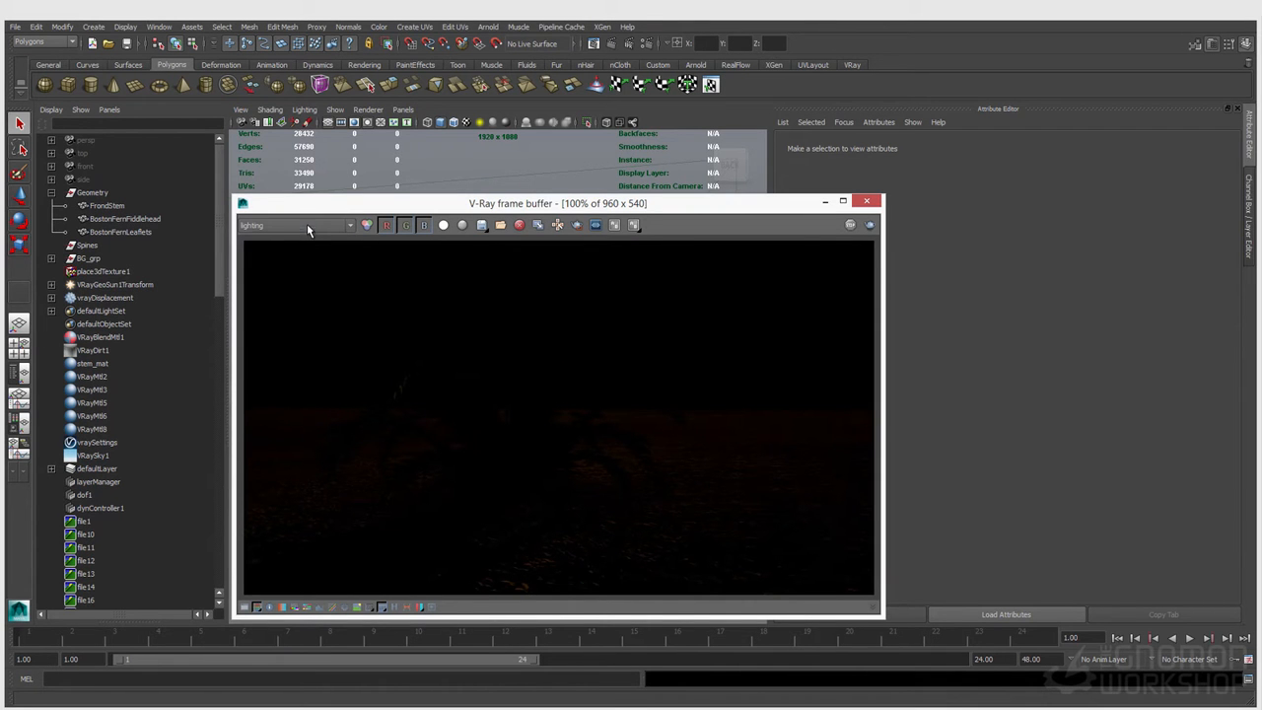
pyautogui.click(306, 225)
pyautogui.click(263, 286)
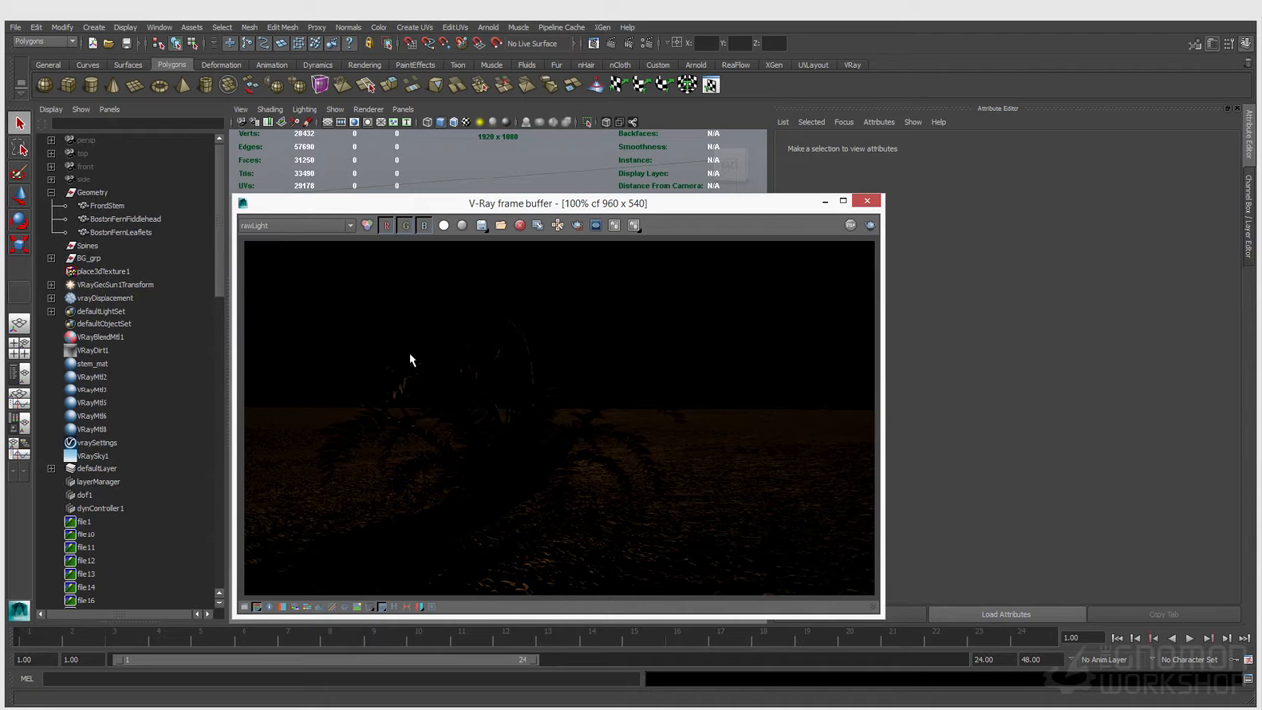
pyautogui.moveTo(291, 206)
pyautogui.mouseDown()
pyautogui.moveTo(288, 196)
pyautogui.moveTo(290, 207)
pyautogui.mouseUp()
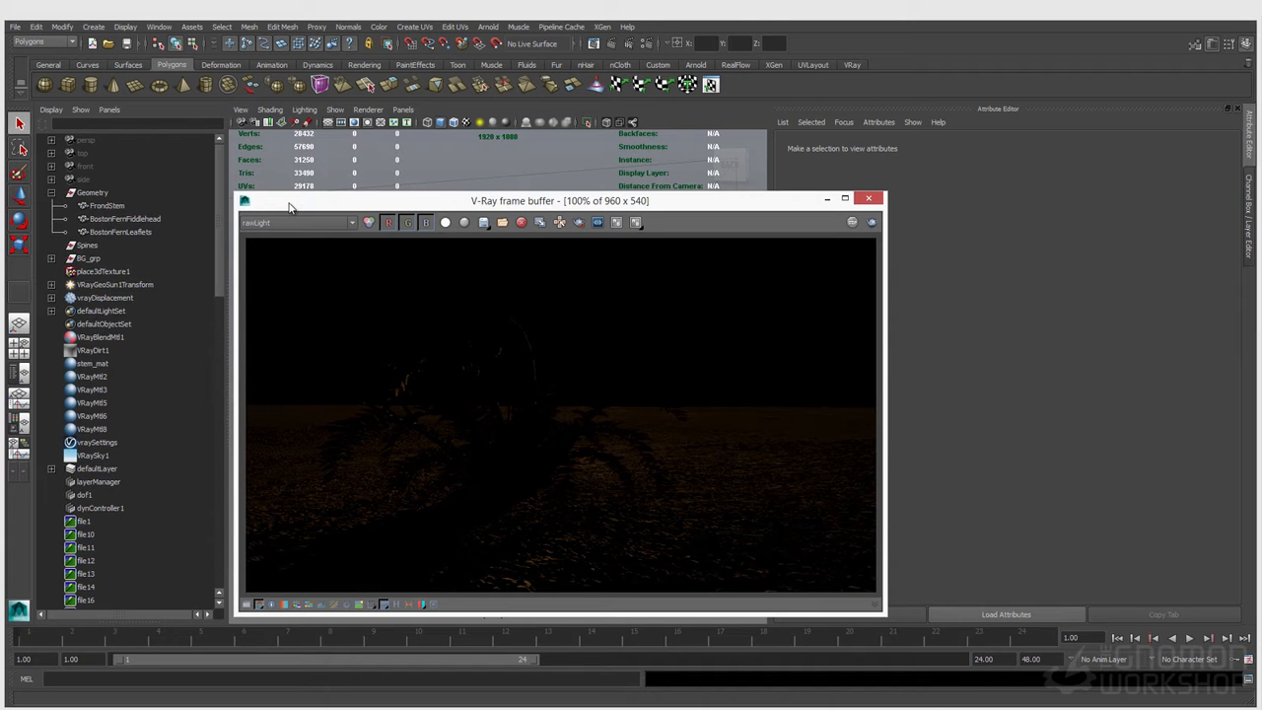
pyautogui.click(296, 222)
pyautogui.click(284, 235)
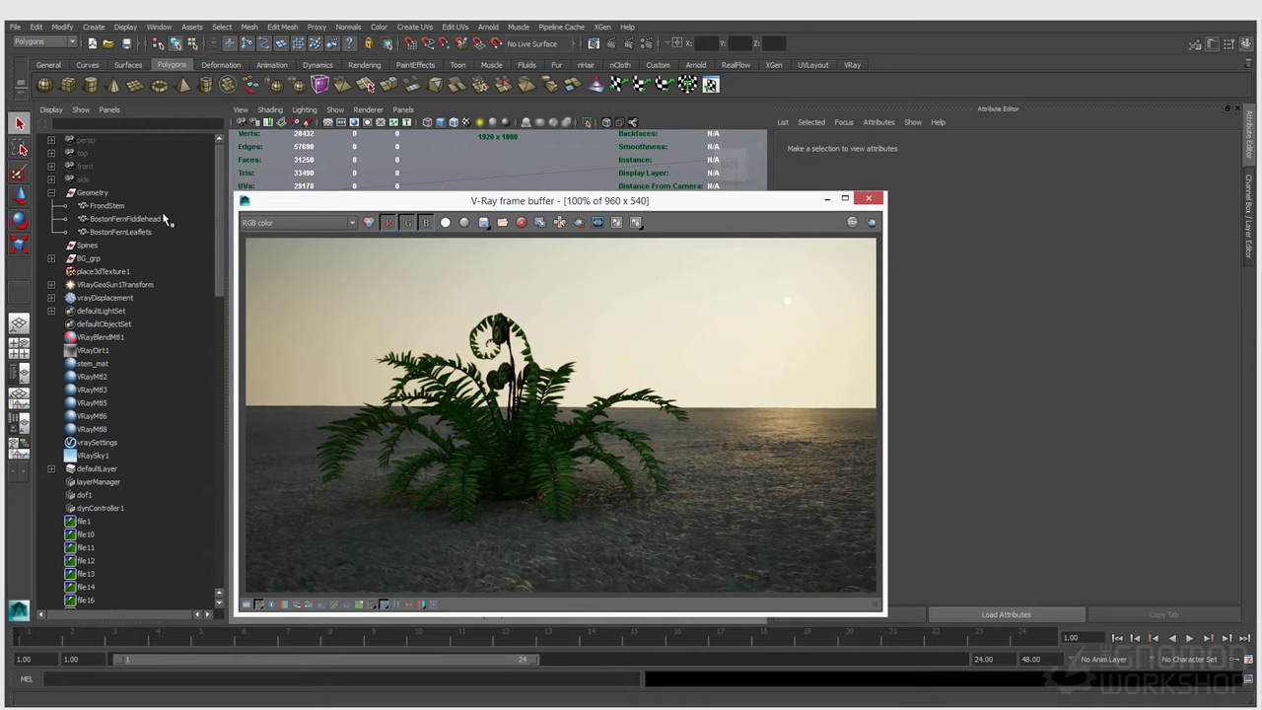
# Step: Graph the BostonFernLeaflets material network in an enlarged Node Editor, with the frame buffer moved clear of it
pyautogui.click(159, 27)
pyautogui.moveTo(197, 121)
pyautogui.click(325, 218)
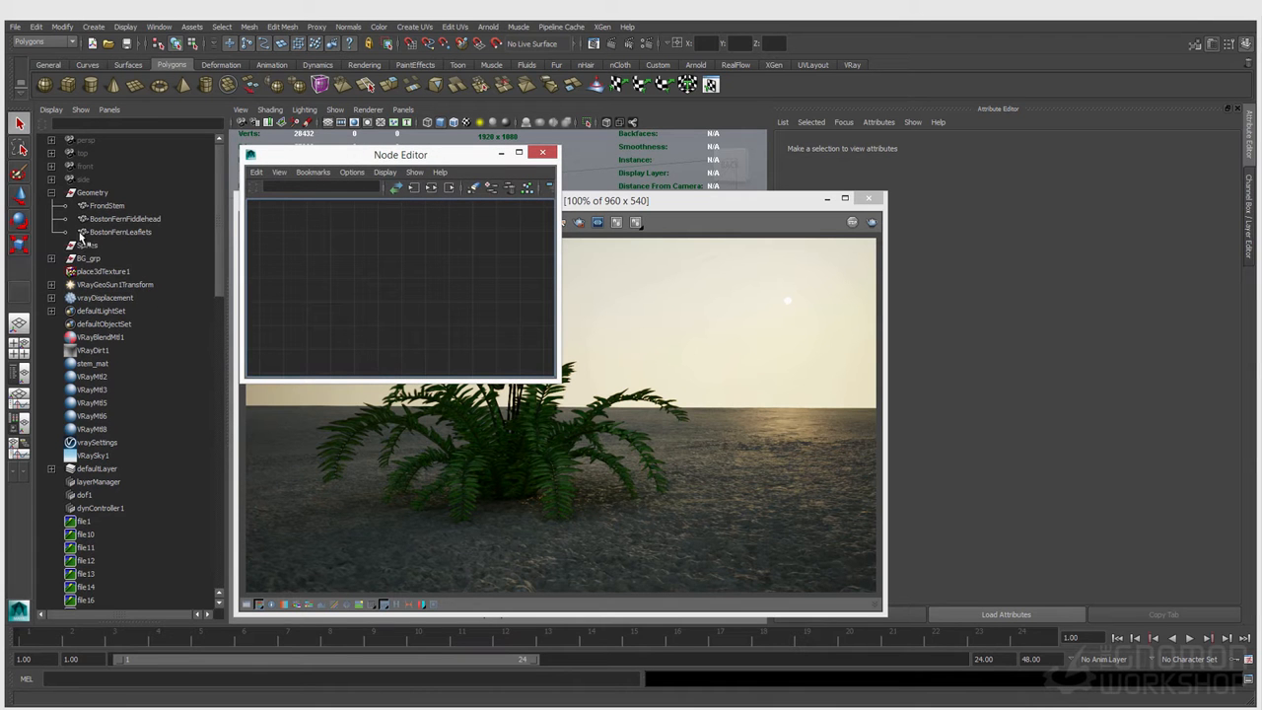
pyautogui.click(119, 232)
pyautogui.moveTo(597, 205); pyautogui.dragTo(830, 218)
pyautogui.moveTo(329, 246); pyautogui.dragTo(349, 262, button='right')
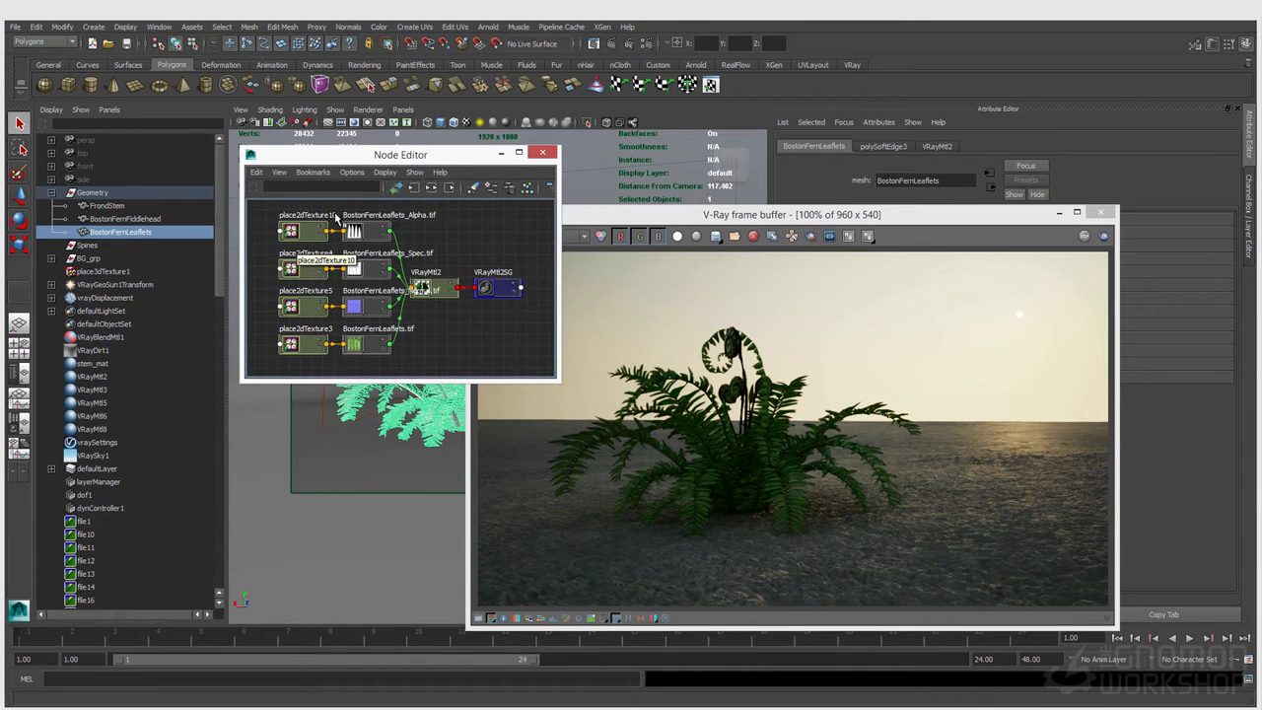
pyautogui.moveTo(471, 163); pyautogui.dragTo(397, 200)
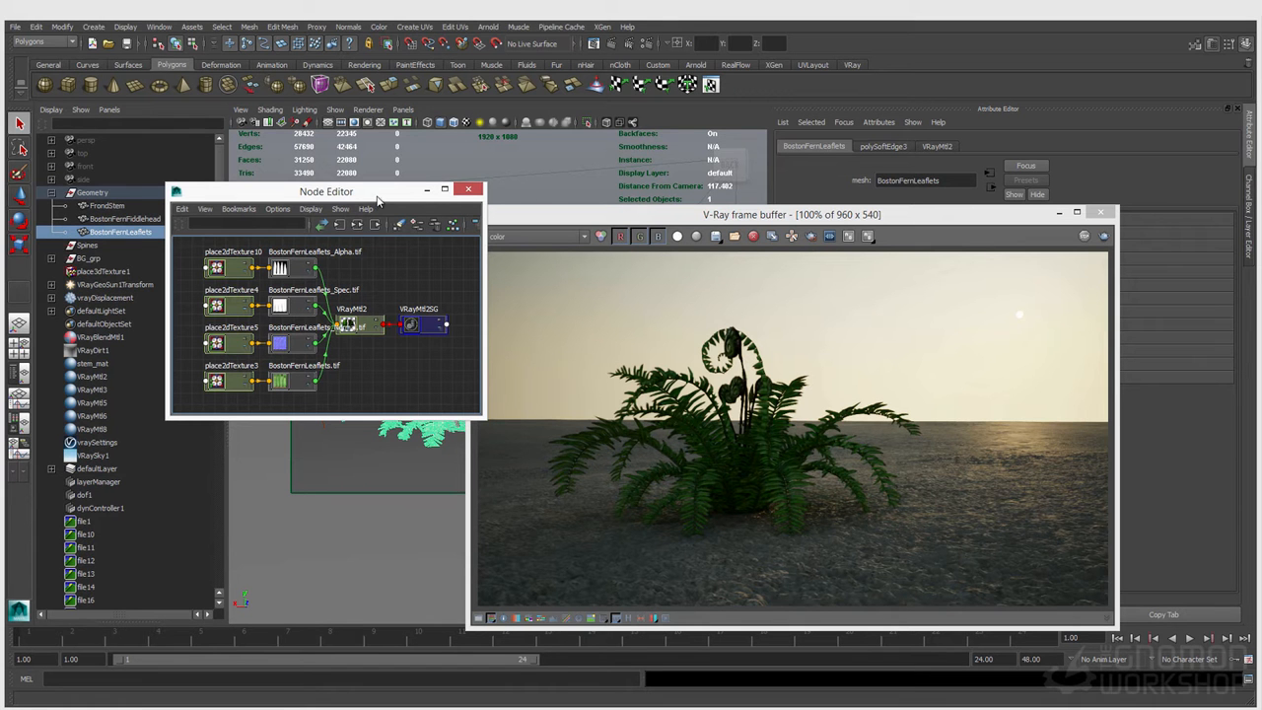
pyautogui.moveTo(376, 202); pyautogui.dragTo(381, 202)
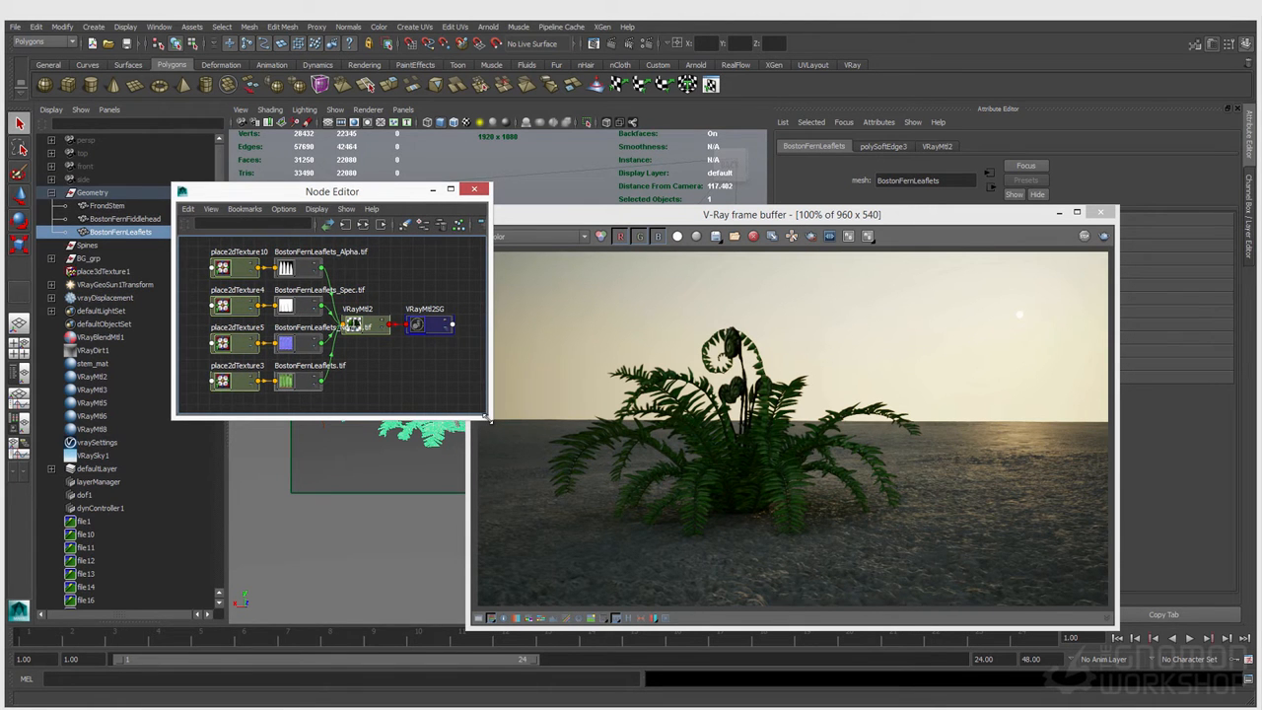
pyautogui.moveTo(486, 418); pyautogui.dragTo(578, 537)
pyautogui.press('a')
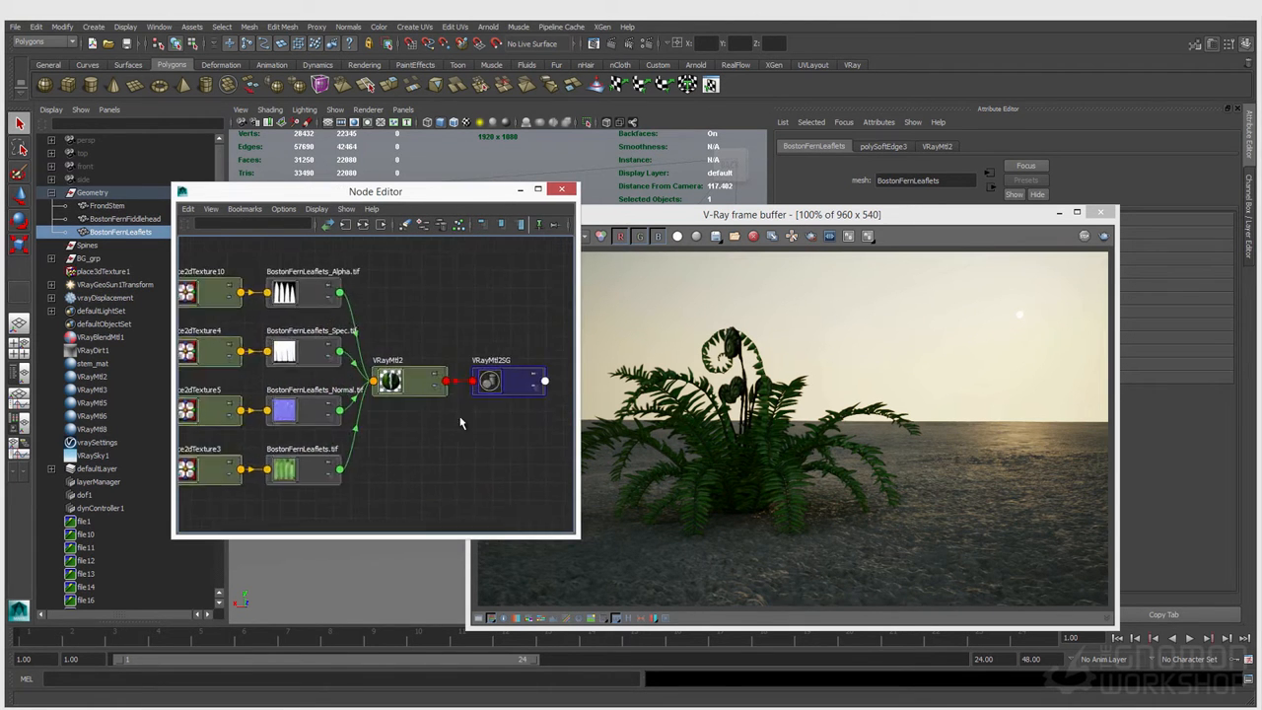
# Step: Rename the leaflets' VRayMtl2 material to fern_mat
pyautogui.click(422, 378)
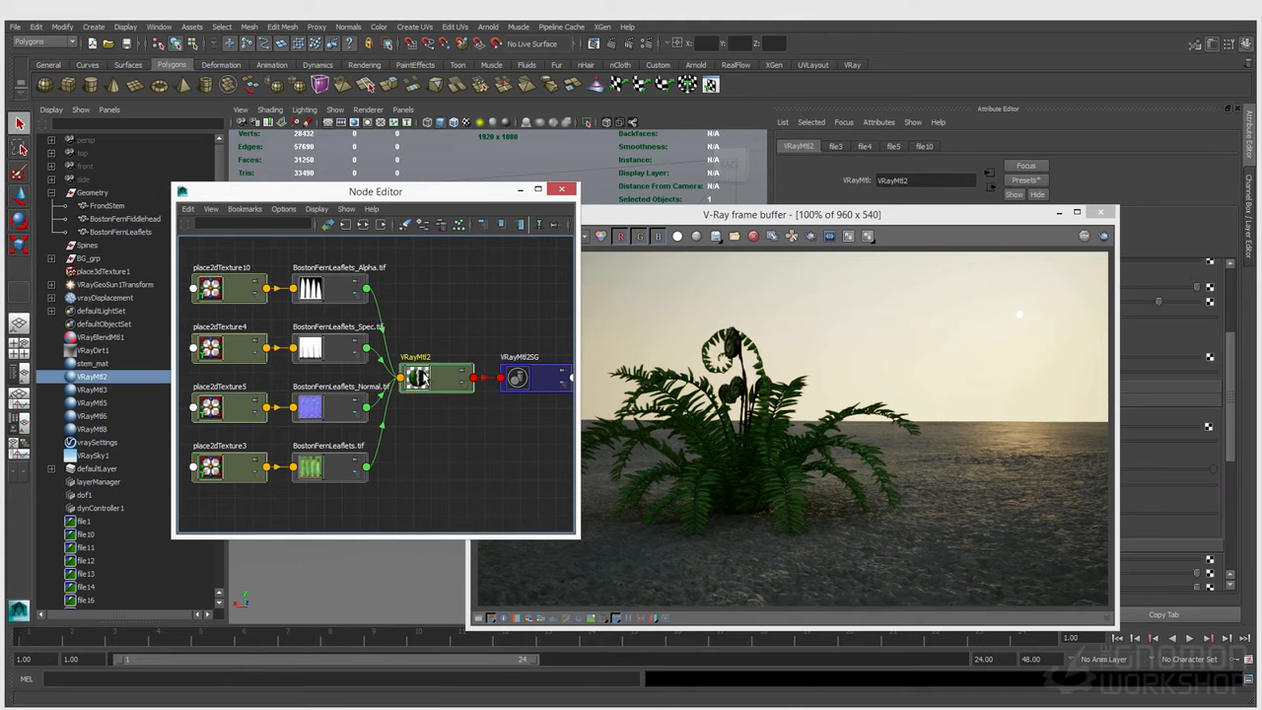
pyautogui.moveTo(842, 215); pyautogui.dragTo(623, 266)
pyautogui.moveTo(911, 182); pyautogui.dragTo(692, 170)
pyautogui.write('fern_mat')
pyautogui.press('Return')
# Step: Inspect the diffuse, normal, spec and alpha texture nodes that feed fern_mat
pyautogui.click(270, 195)
pyautogui.moveTo(270, 195); pyautogui.dragTo(241, 182)
pyautogui.click(307, 448)
pyautogui.click(295, 395)
pyautogui.click(294, 336)
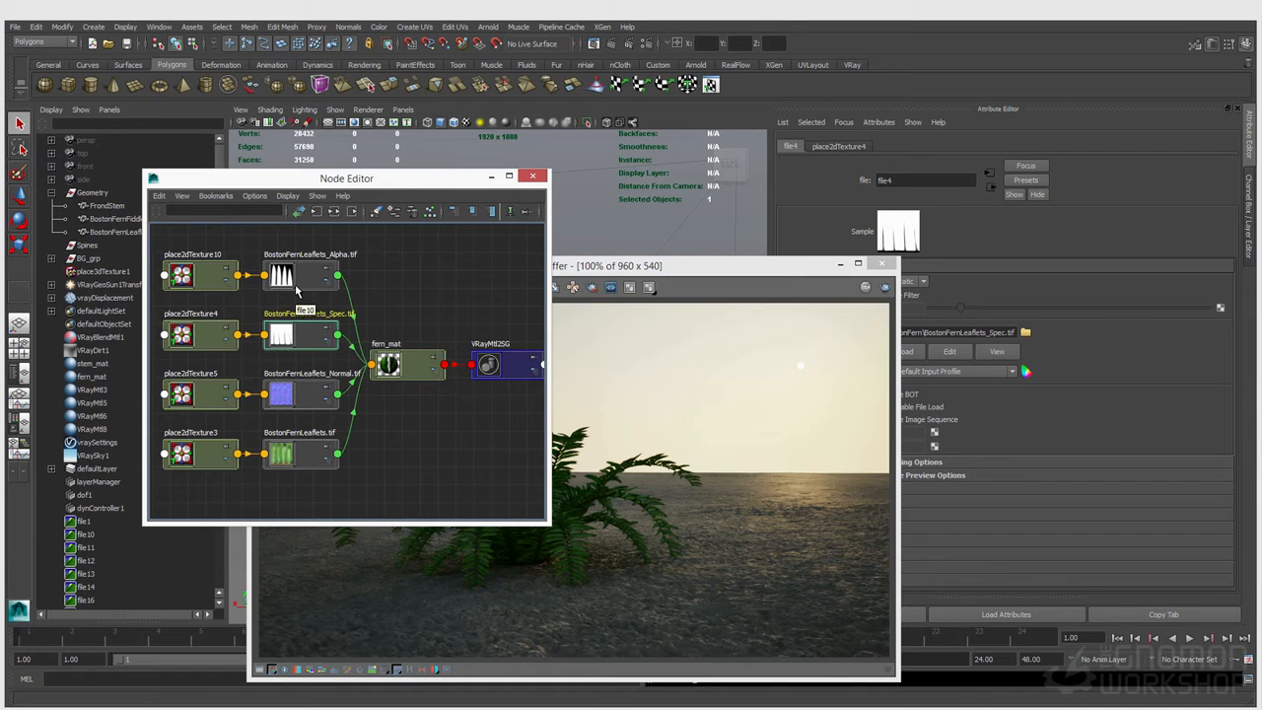
pyautogui.click(297, 286)
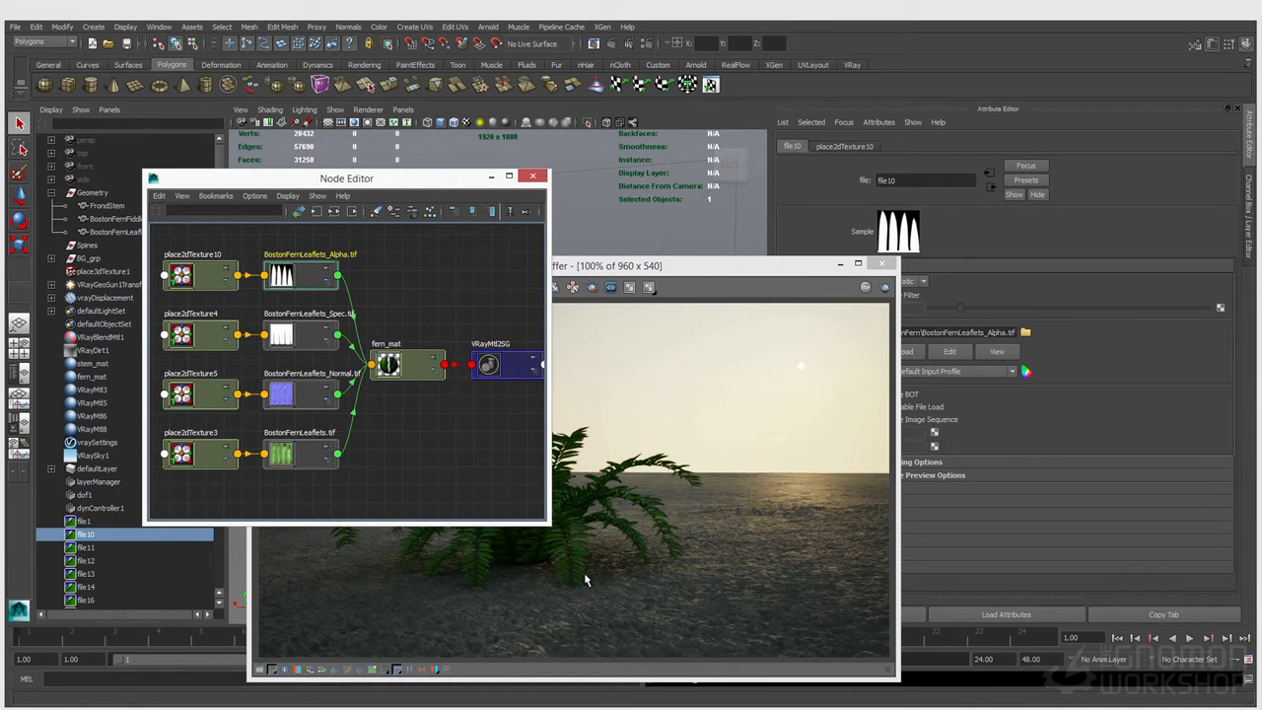
# Step: Create a VRayMtl2Sided node below fern_mat and delete the shading group generated with it
pyautogui.click(454, 421)
pyautogui.press('Tab')
pyautogui.write('vraym')
pyautogui.press('BackSpace')
pyautogui.write('mt')
pyautogui.press('Down')
pyautogui.press('Down')
pyautogui.press('Return')
pyautogui.moveTo(479, 442); pyautogui.dragTo(480, 491)
pyautogui.press('Delete')
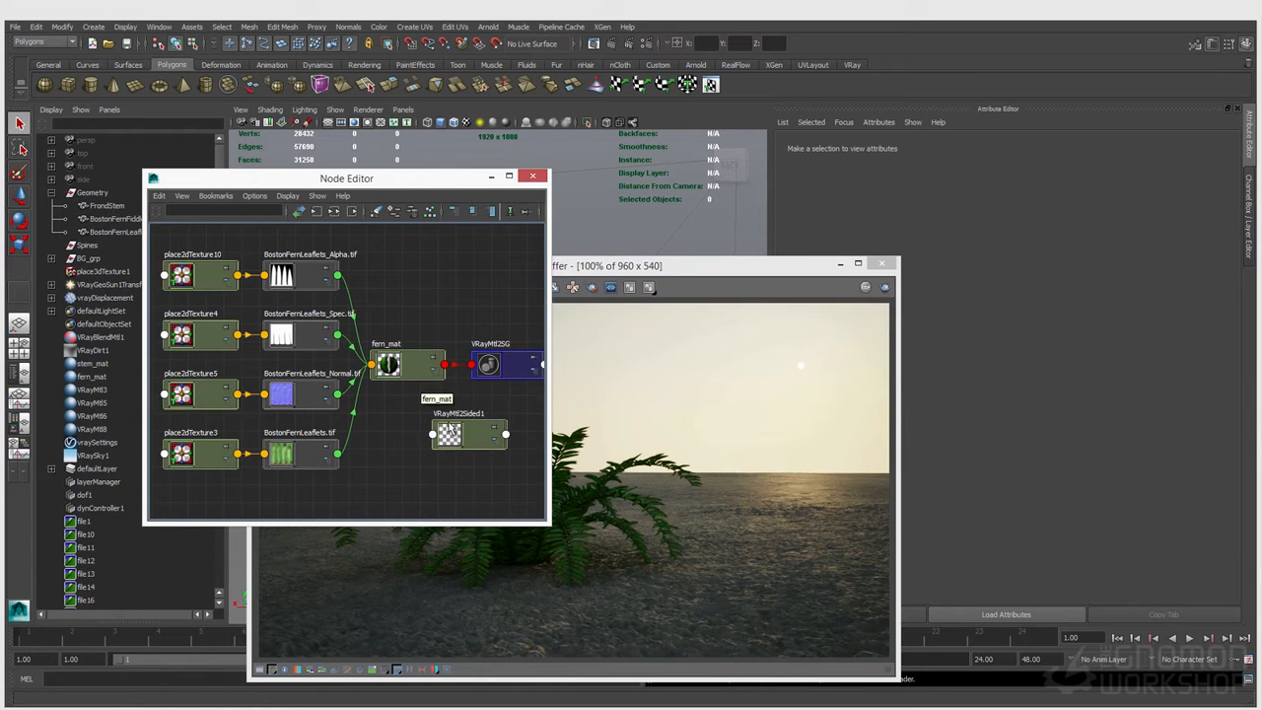
# Step: Show the two-sided material's attributes, and shrink the frame buffer with its image at 50% beside the Node Editor
pyautogui.click(501, 368)
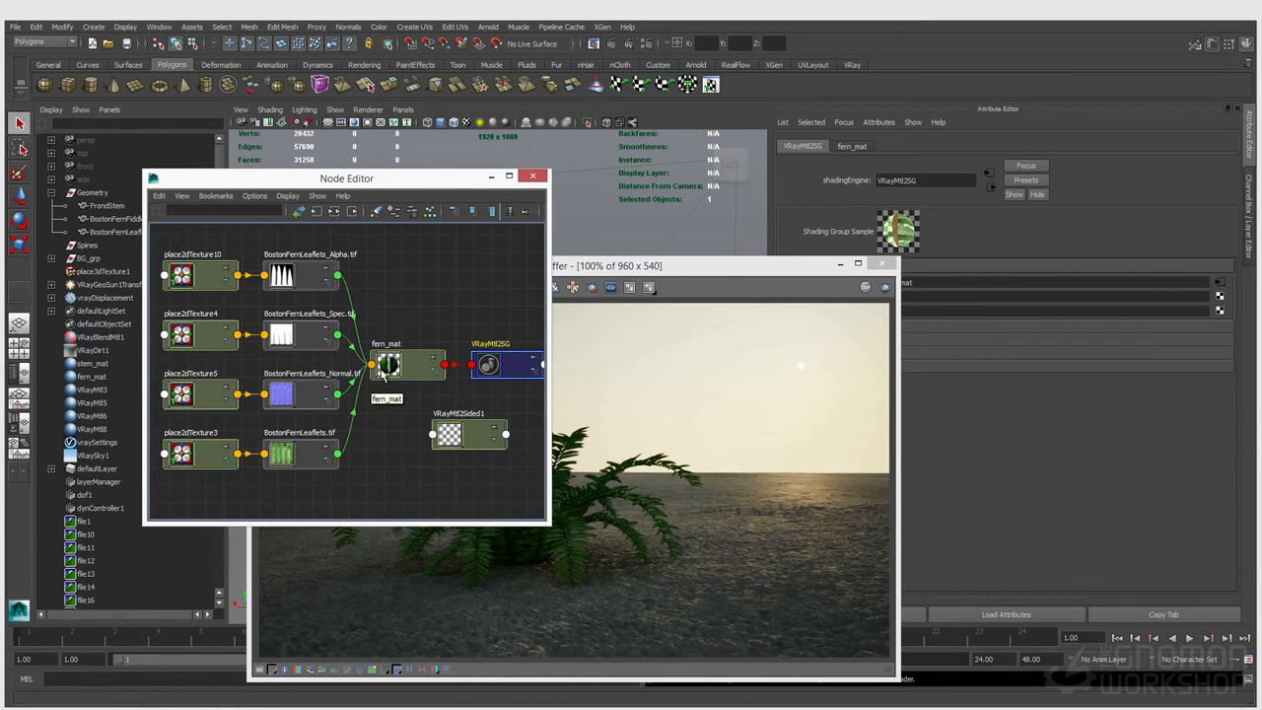
pyautogui.click(454, 434)
pyautogui.moveTo(699, 278); pyautogui.dragTo(529, 297)
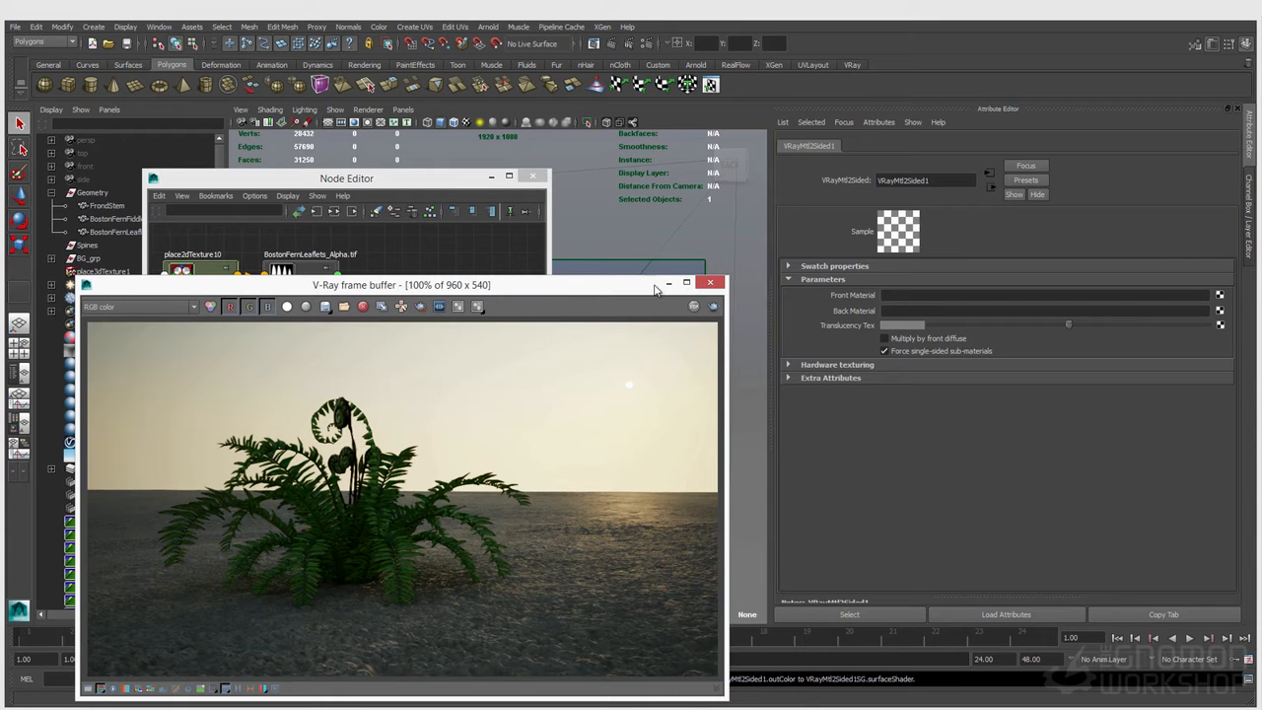
pyautogui.moveTo(726, 279); pyautogui.dragTo(380, 481)
pyautogui.scroll(-1, 261, 616)
pyautogui.moveTo(218, 504); pyautogui.dragTo(151, 509)
pyautogui.click(414, 179)
pyautogui.moveTo(414, 178); pyautogui.dragTo(452, 146)
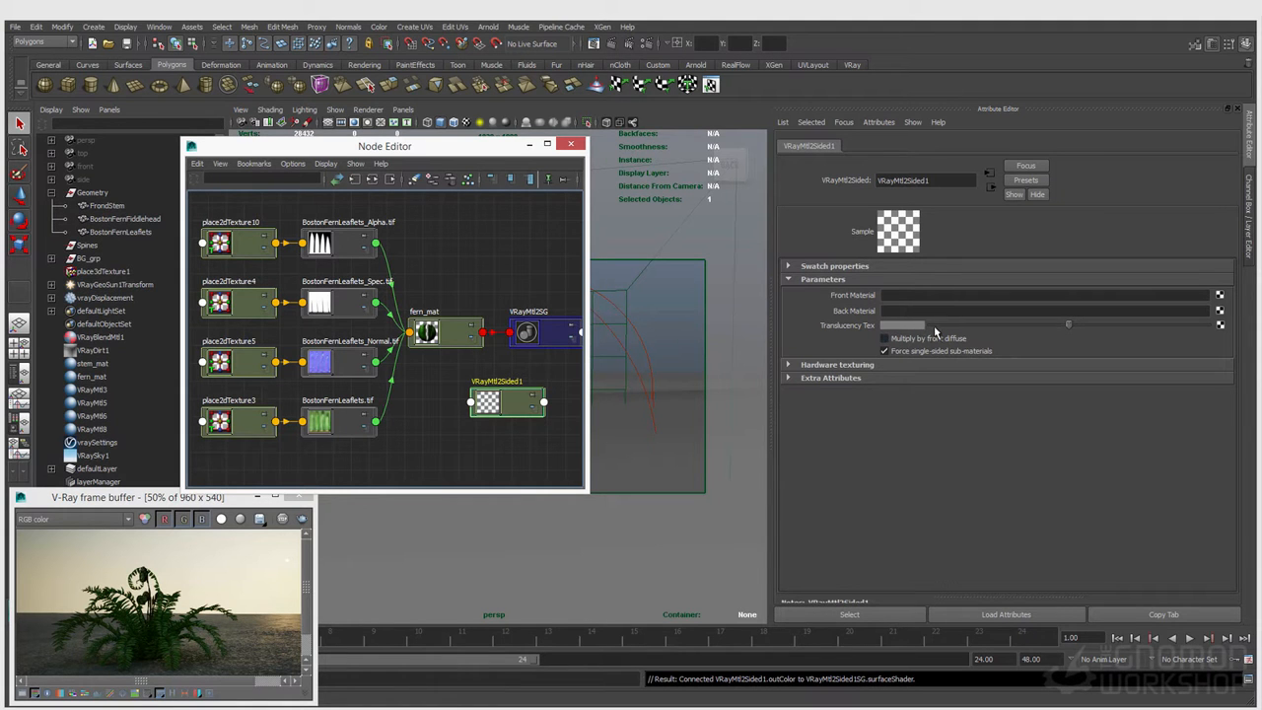
# Step: Try a near-white Translucency Tex on the two-sided material, and set it to a medium grey
pyautogui.moveTo(1066, 323); pyautogui.dragTo(1198, 330)
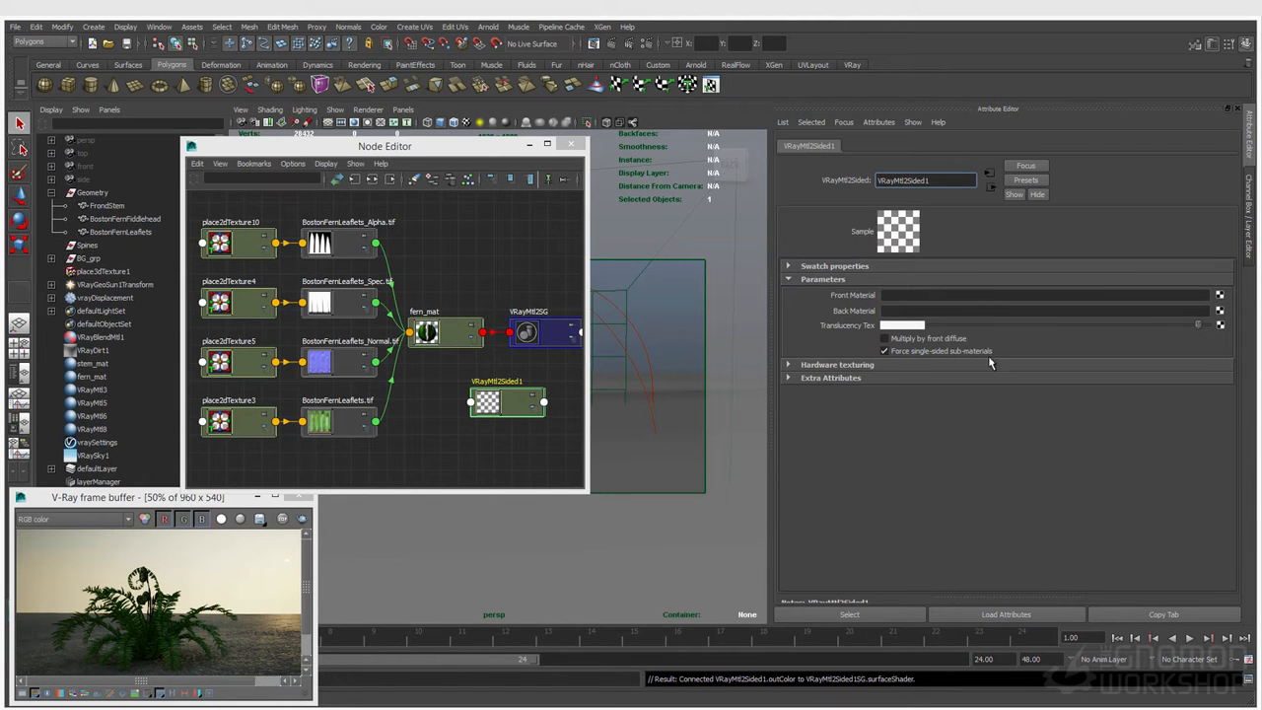
pyautogui.click(897, 339)
pyautogui.moveTo(1198, 325); pyautogui.dragTo(1081, 335)
pyautogui.moveTo(1081, 333); pyautogui.dragTo(1052, 333)
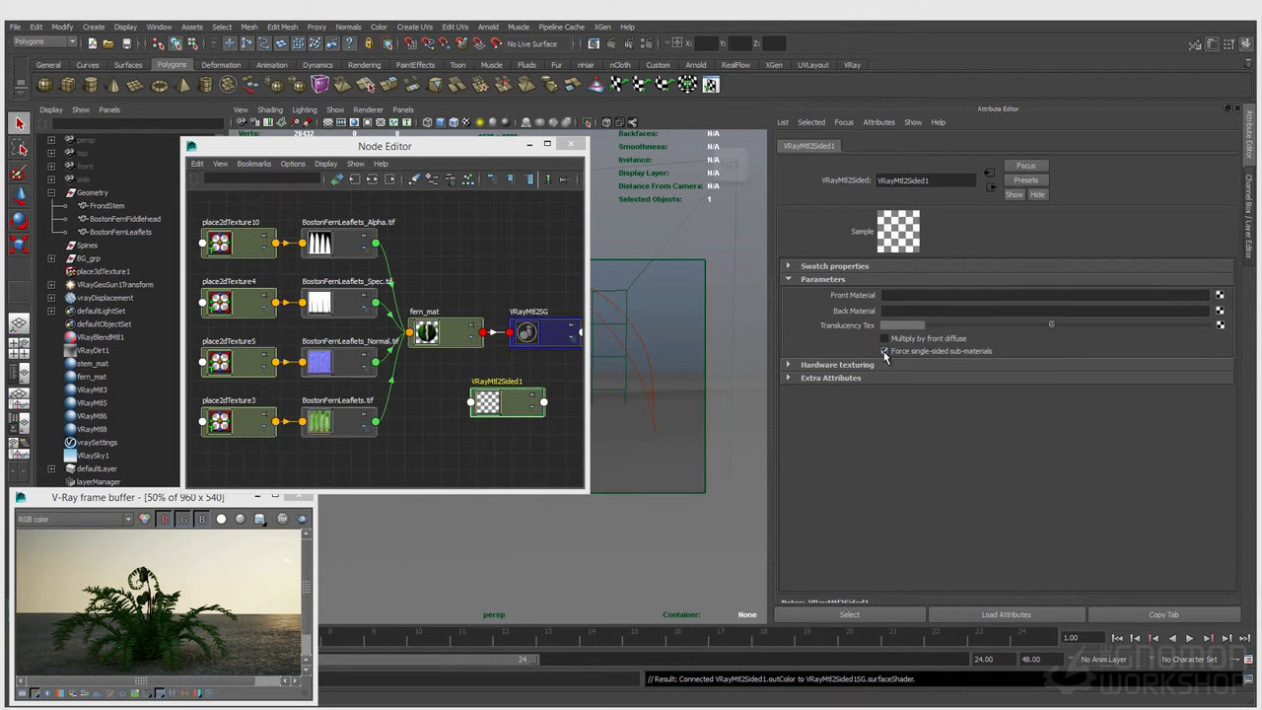
# Step: Examine the reflection and refraction settings of fern_mat
pyautogui.click(440, 340)
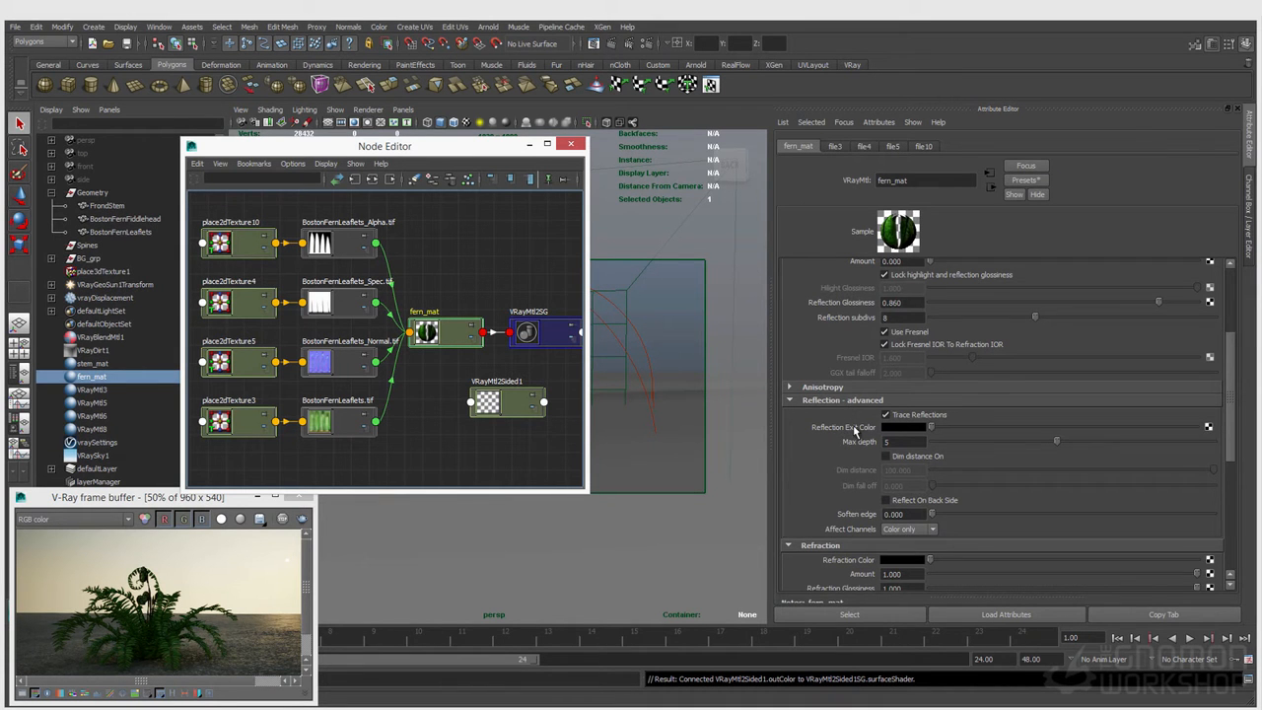
pyautogui.scroll(-3, 858, 434)
pyautogui.scroll(2, 866, 452)
pyautogui.scroll(1, 866, 451)
# Step: Graph the BostonFernFiddlehead network in a second Node Editor and examine the reflection settings of its VRayMtl3 material
pyautogui.moveTo(326, 146); pyautogui.dragTo(199, 395)
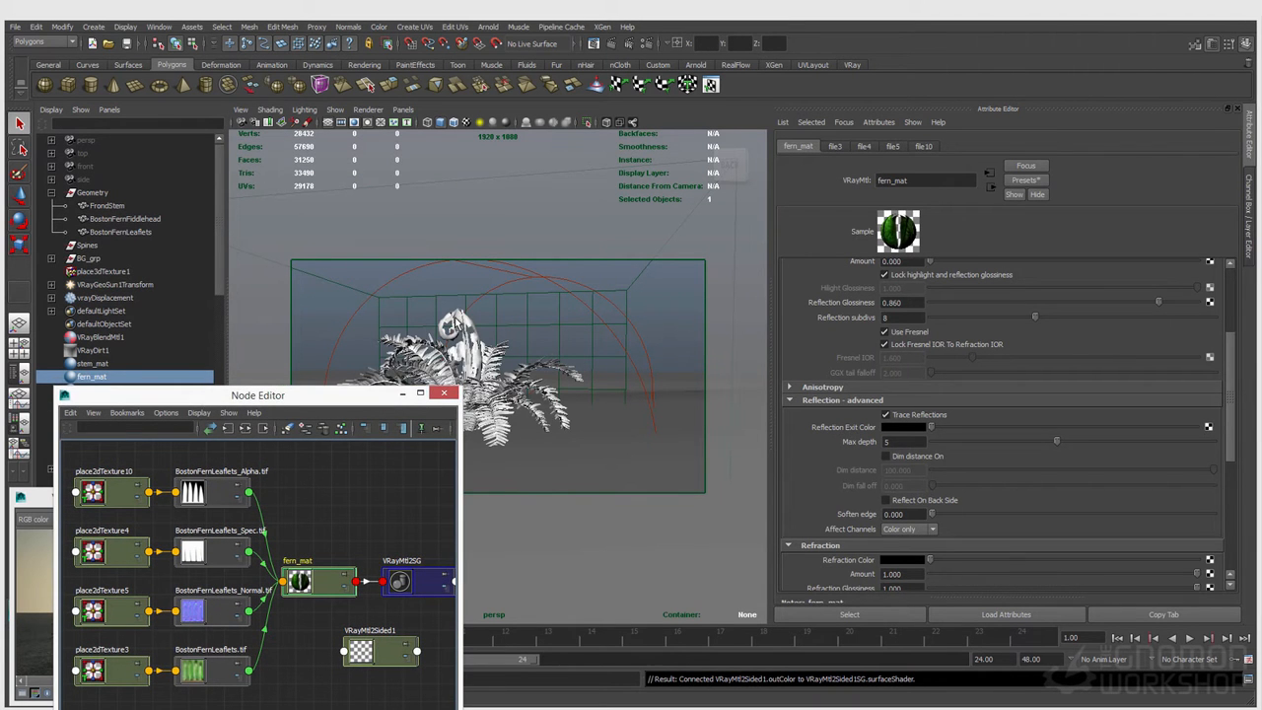
pyautogui.click(460, 321)
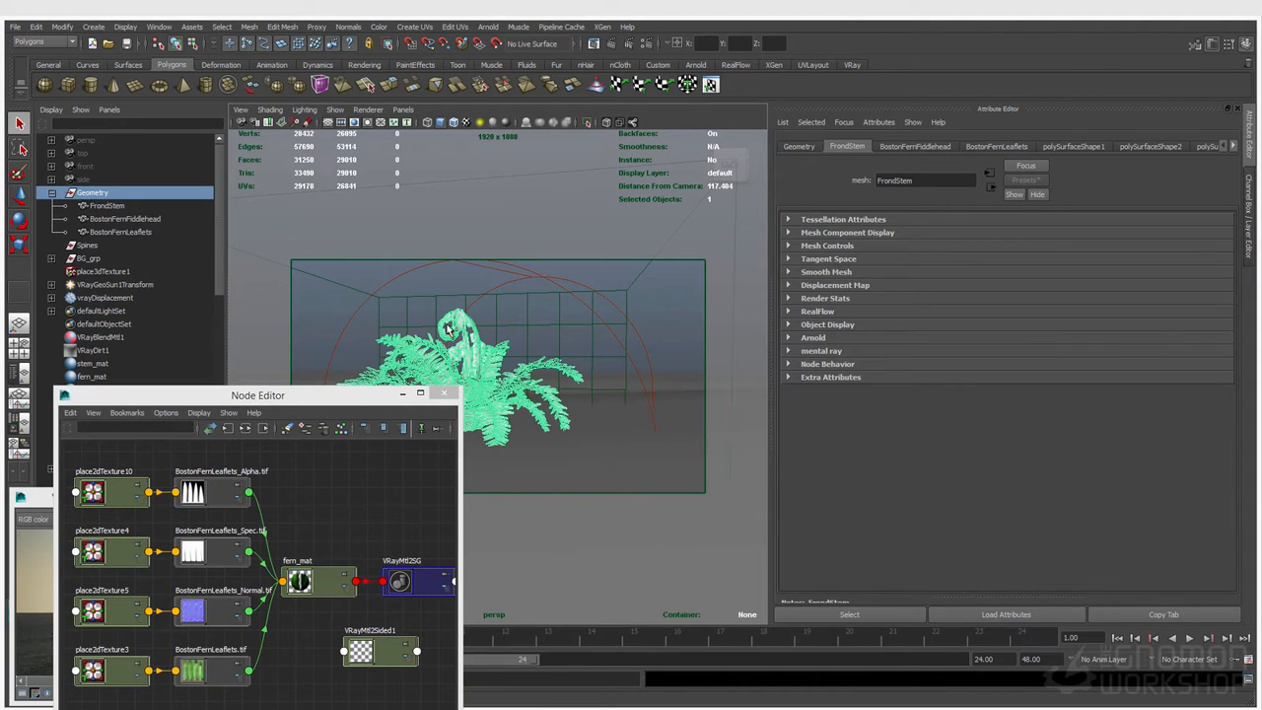
pyautogui.click(126, 218)
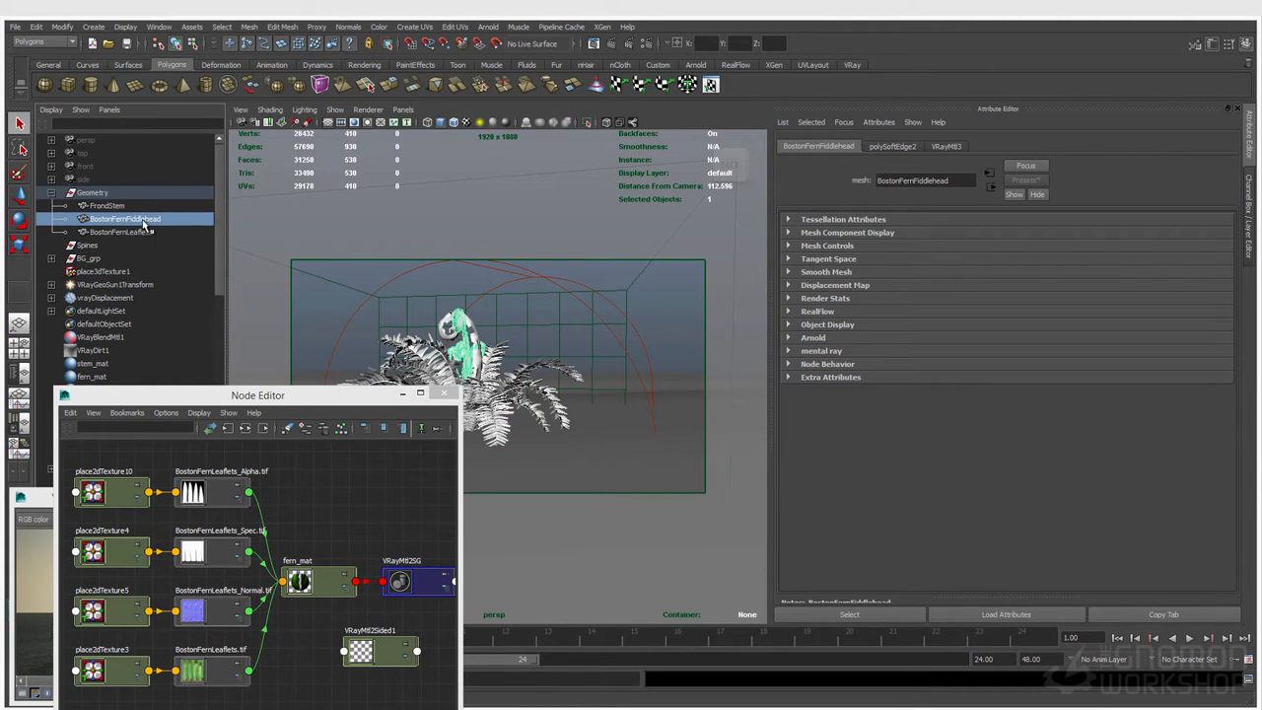
pyautogui.moveTo(306, 405); pyautogui.dragTo(316, 342)
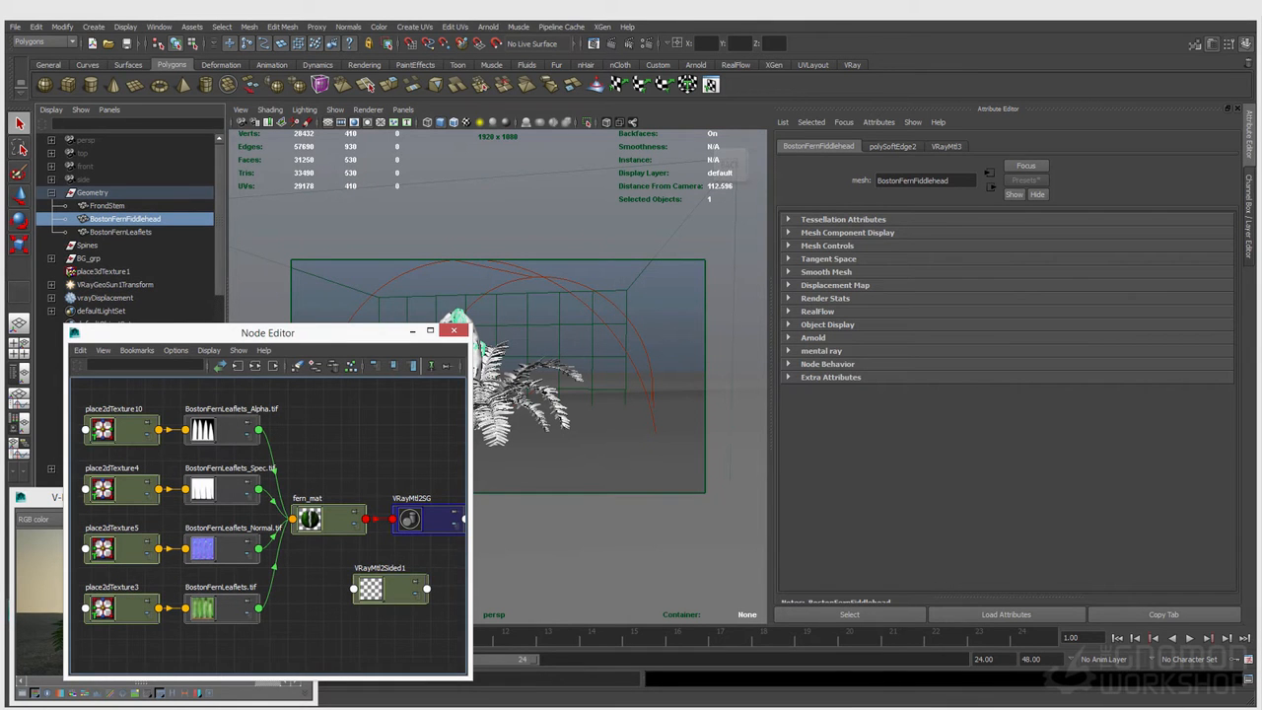
pyautogui.click(453, 330)
pyautogui.moveTo(155, 197); pyautogui.dragTo(383, 185)
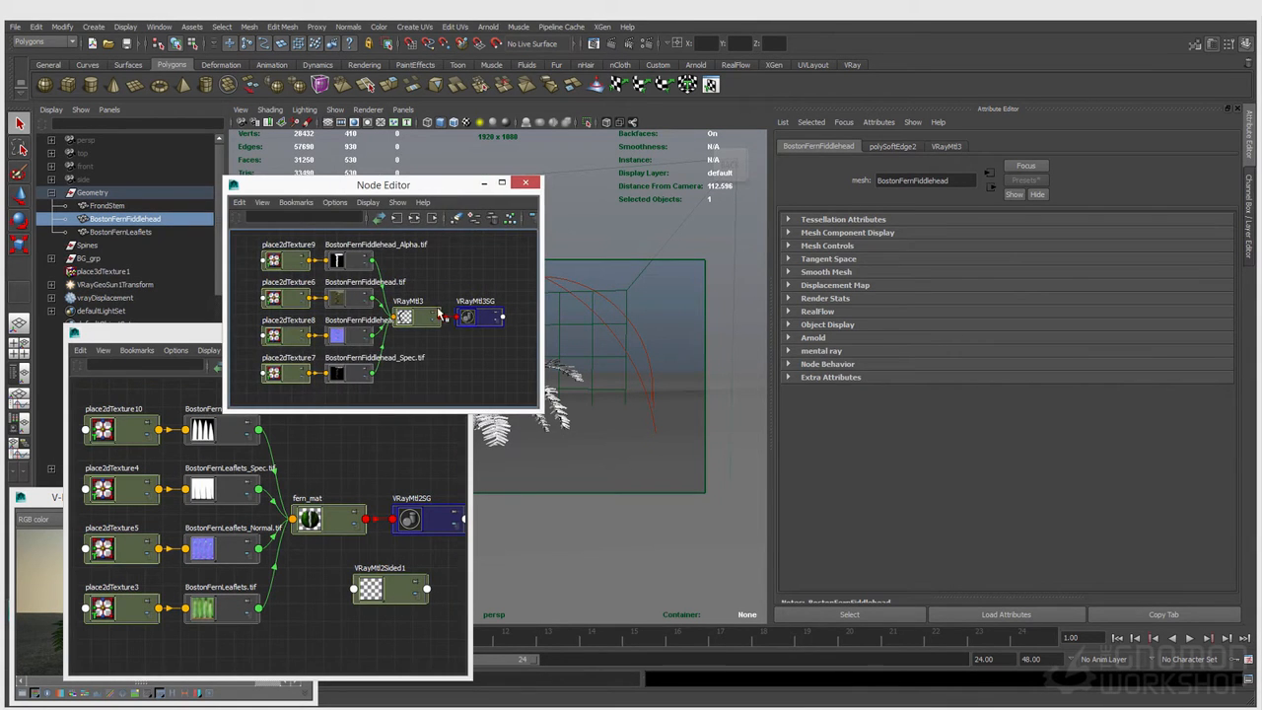
pyautogui.click(404, 316)
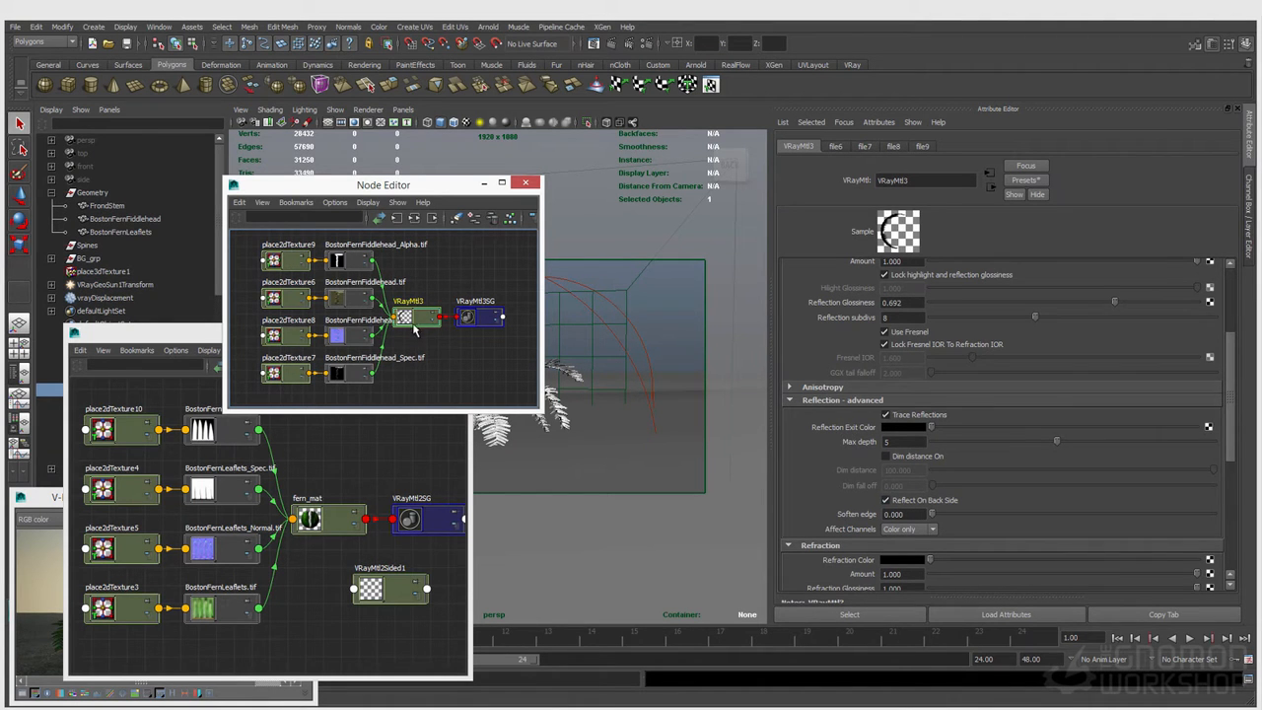
# Step: Close the fiddlehead's Node Editor and enable Reflect On Back Side on fern_mat
pyautogui.moveTo(351, 188); pyautogui.dragTo(199, 175)
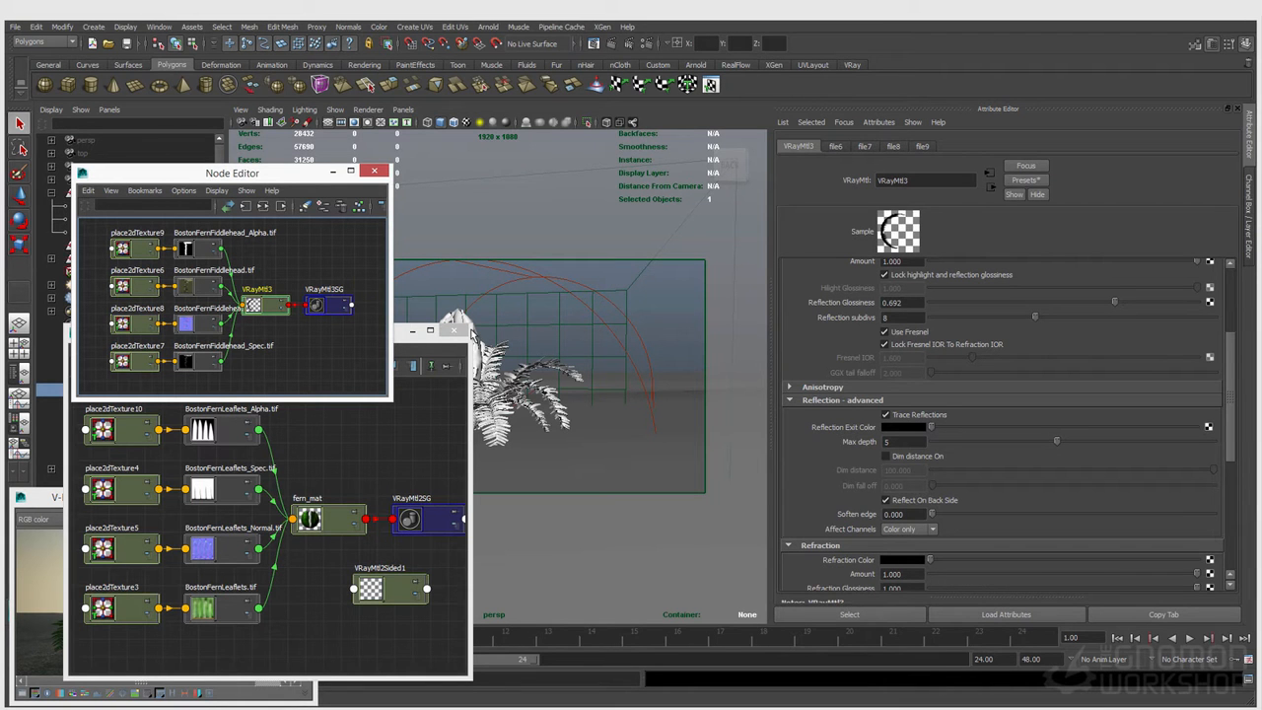
pyautogui.click(374, 173)
pyautogui.click(326, 519)
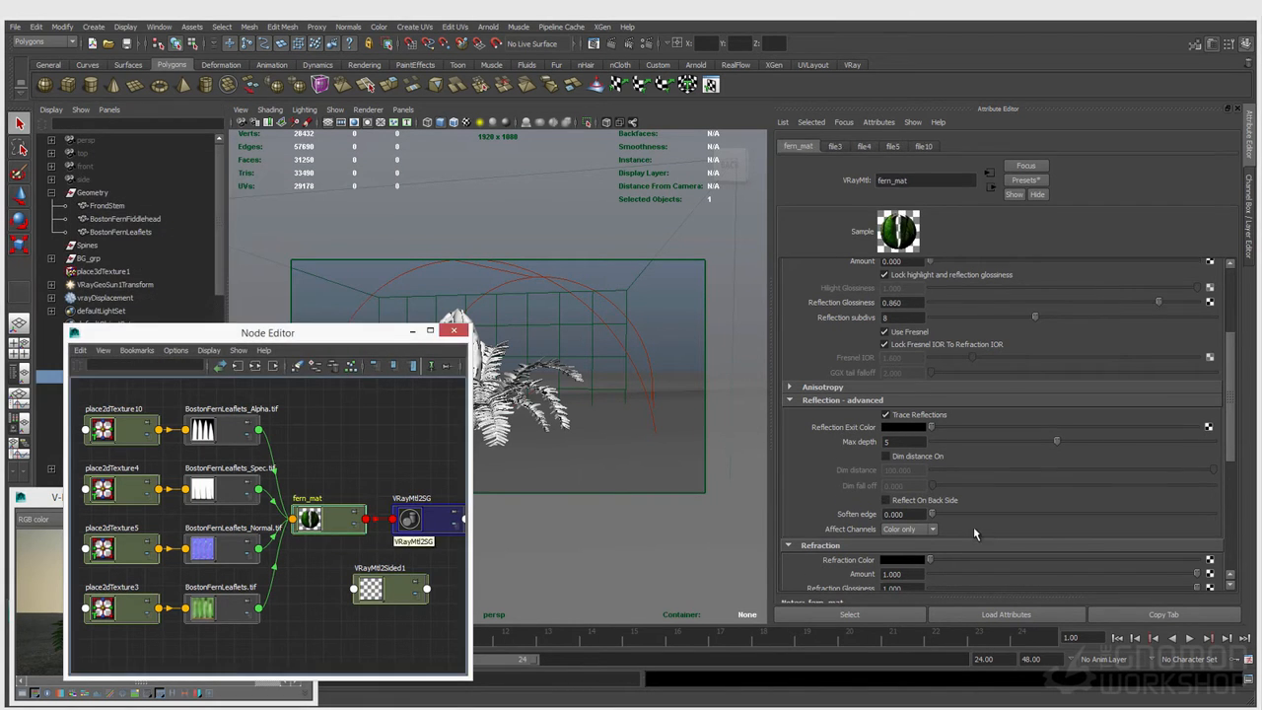
pyautogui.click(905, 503)
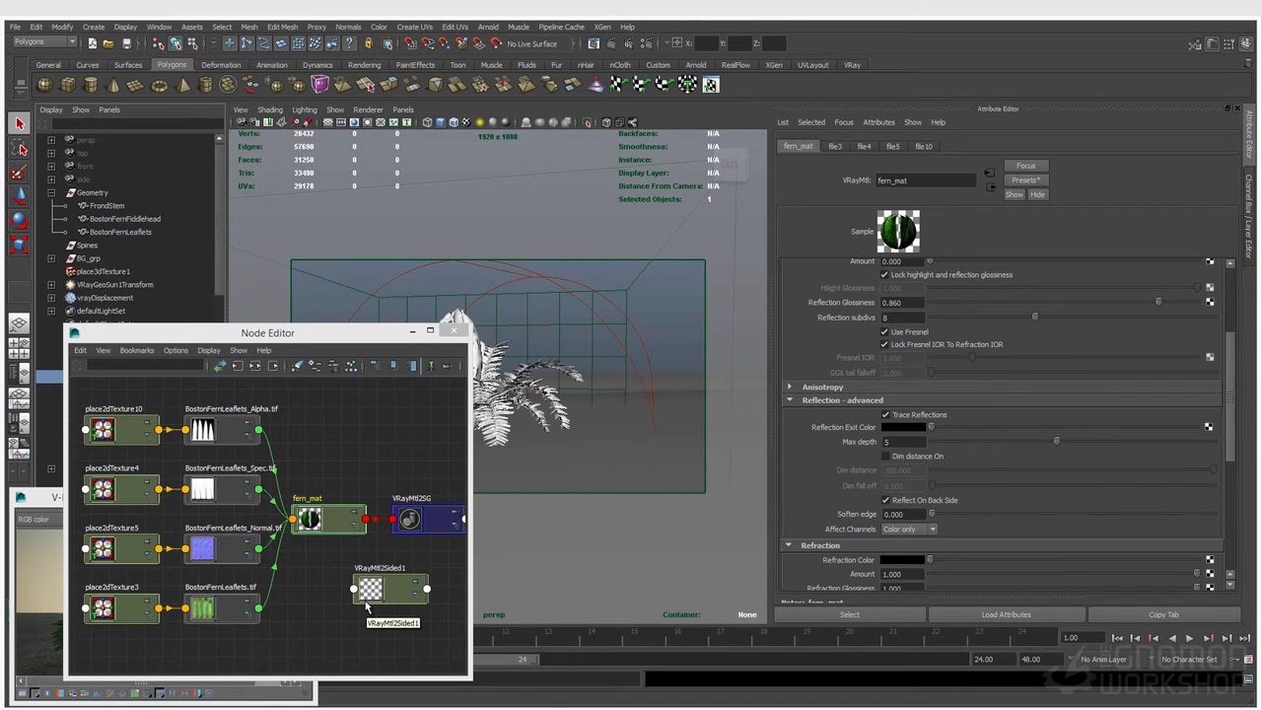
# Step: Assign fern_mat as both Front Material and Back Material of VRayMtl2Sided1, and slightly darken its Translucency Tex
pyautogui.click(905, 503)
pyautogui.click(363, 592)
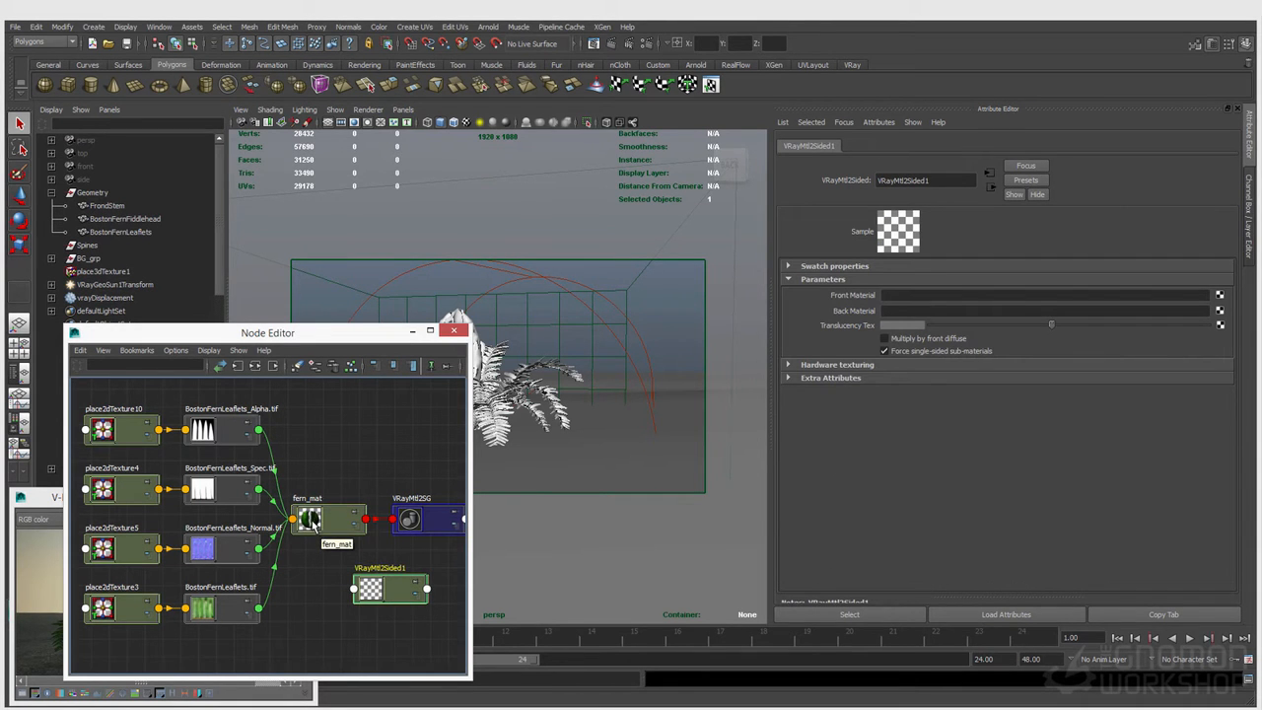
pyautogui.moveTo(311, 520); pyautogui.dragTo(888, 296, button='middle')
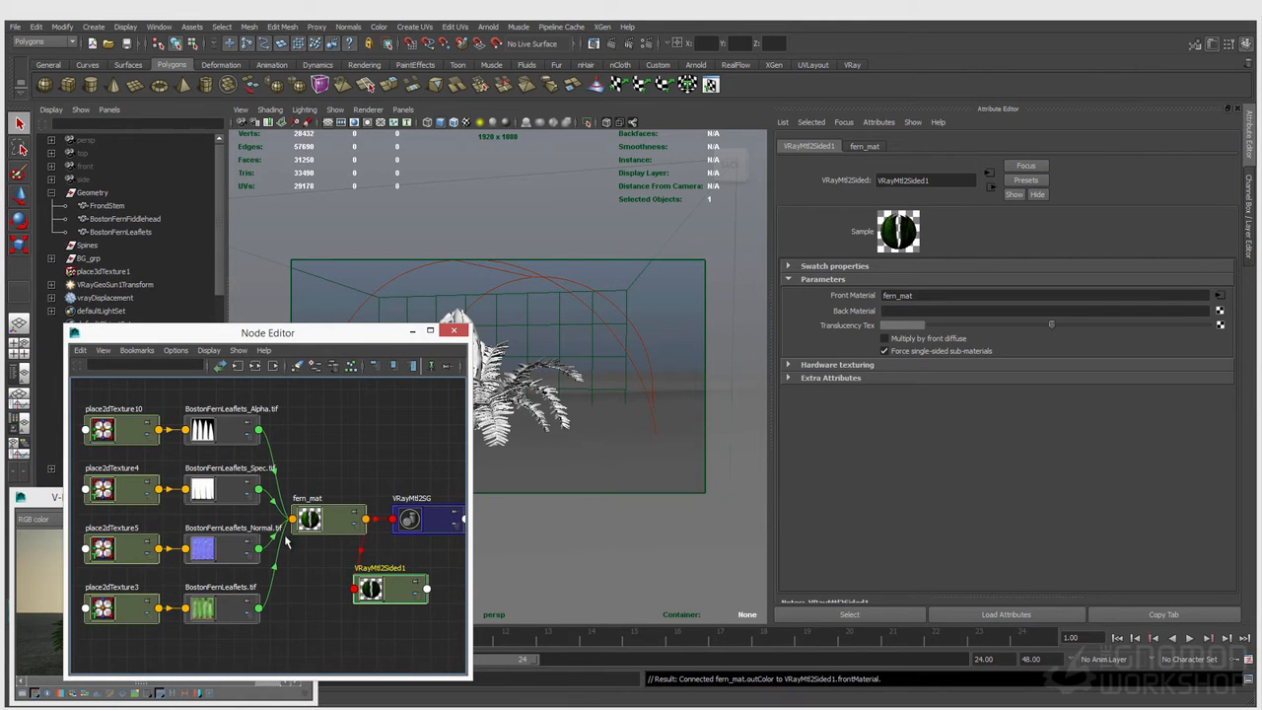
pyautogui.moveTo(403, 558); pyautogui.dragTo(861, 315, button='middle')
pyautogui.click(1027, 327)
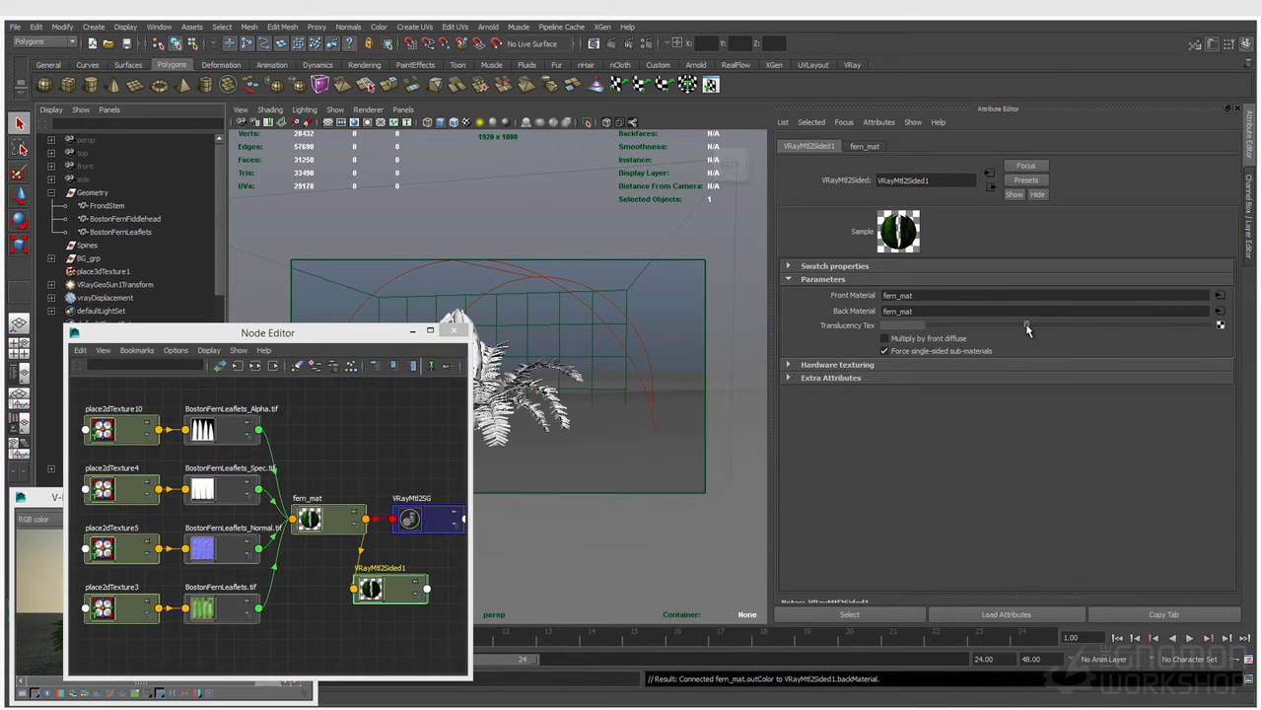
# Step: Save the scene and start an IPR render of the fern in an enlarged V-Ray frame buffer
pyautogui.click(657, 316)
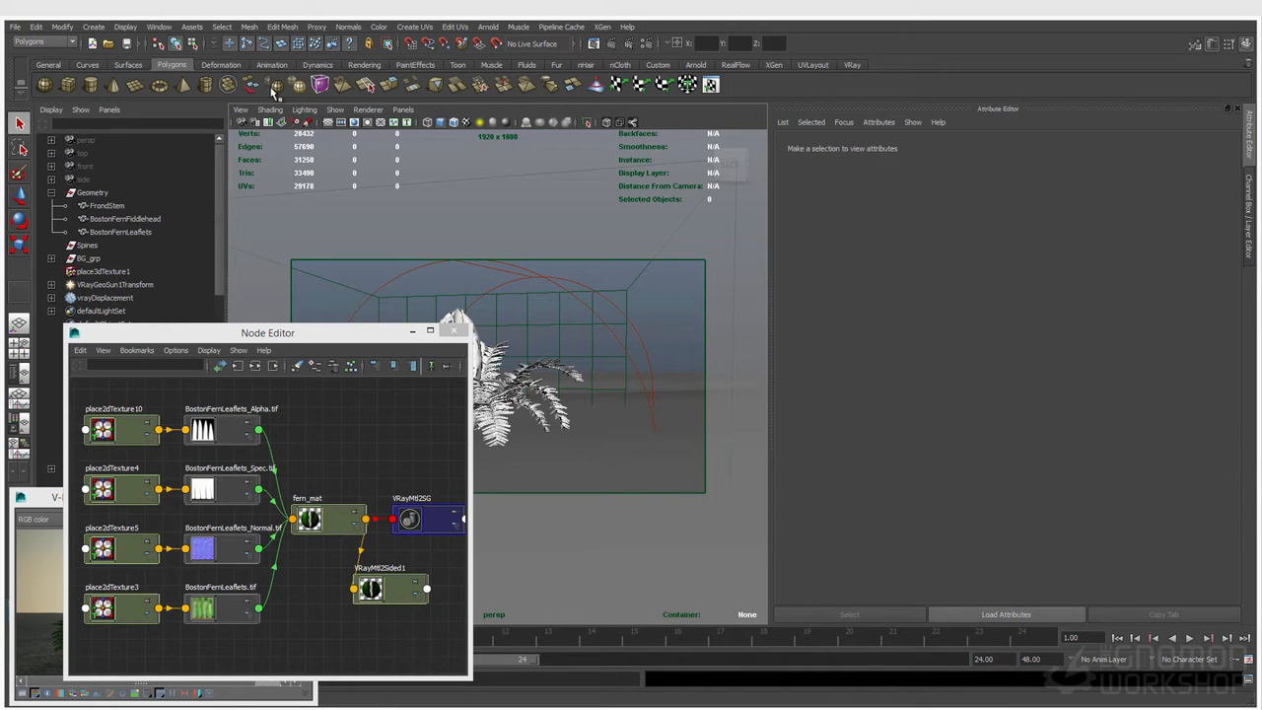
pyautogui.click(127, 44)
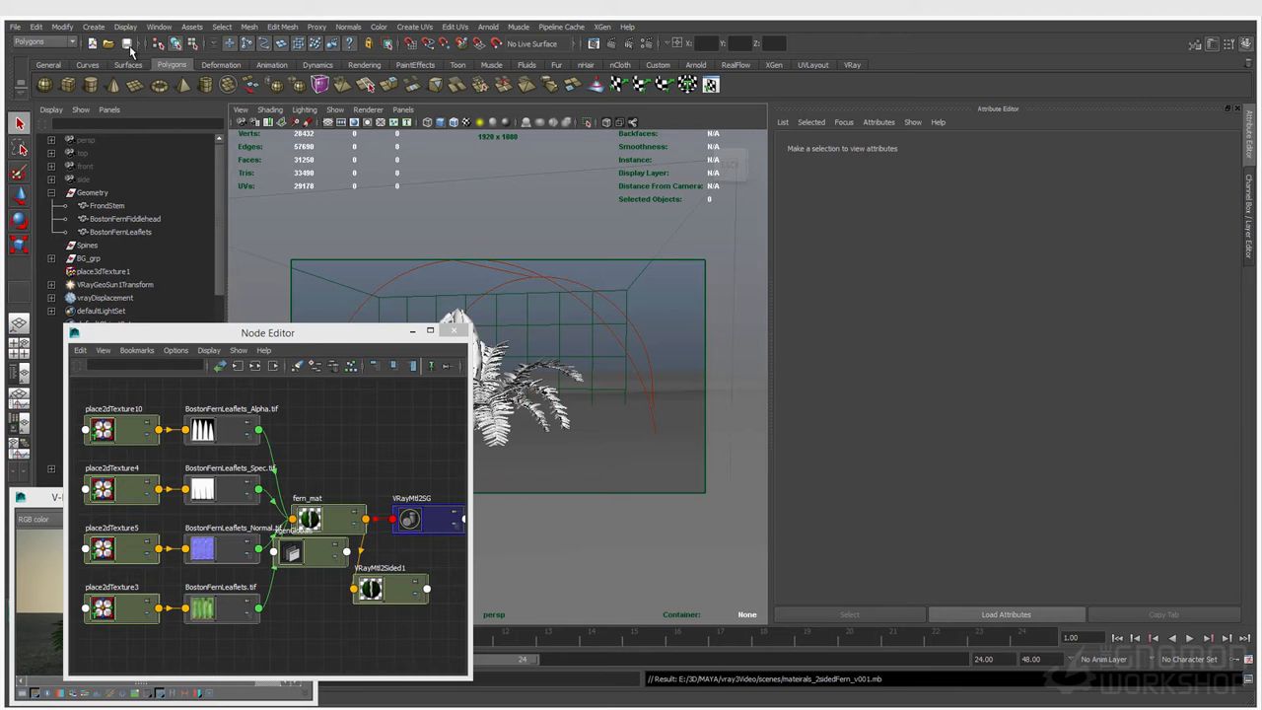
pyautogui.click(621, 43)
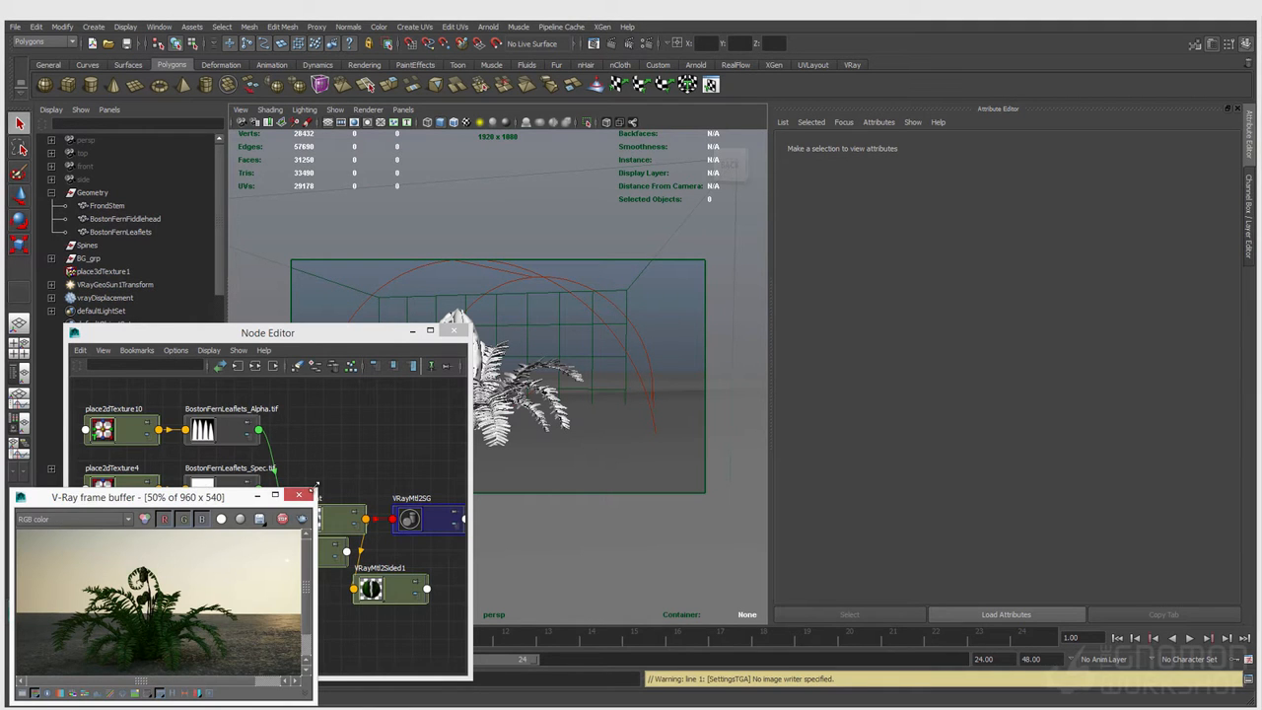
pyautogui.moveTo(314, 489); pyautogui.dragTo(670, 260)
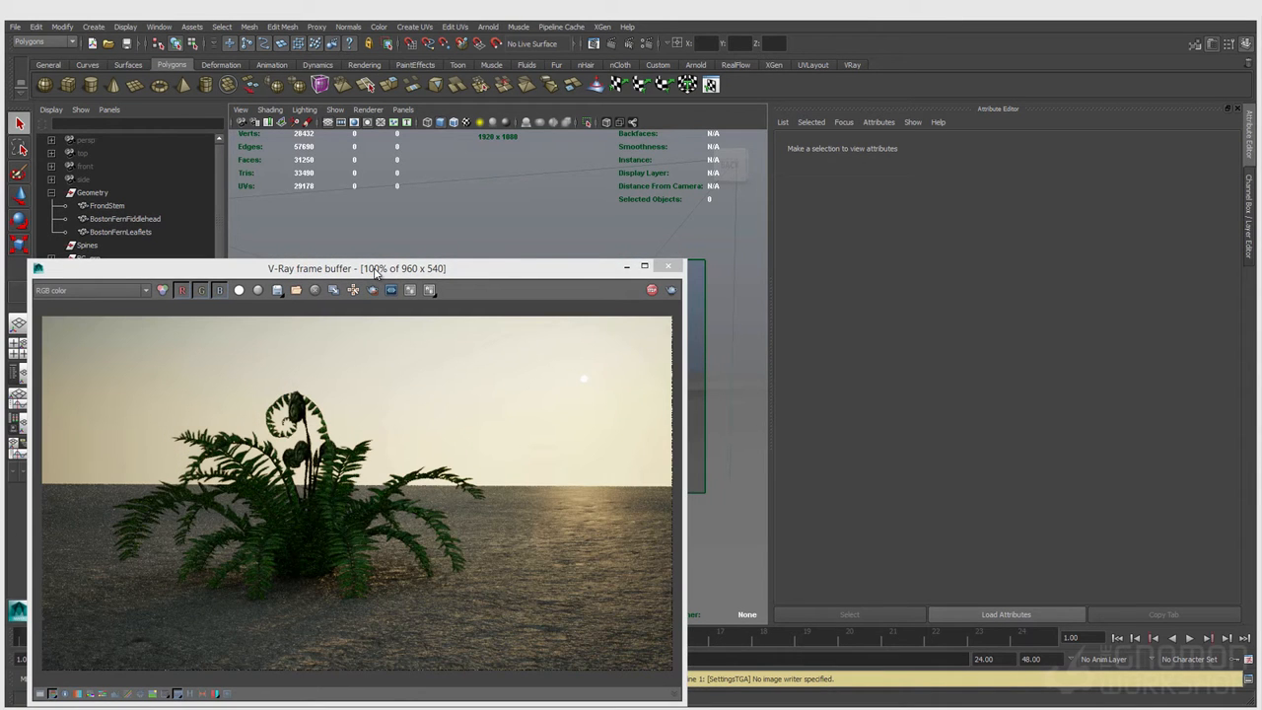
# Step: Connect VRayMtl2Sided1 as the surface material of the VRayMtl2SG shading group and bring the render back into view
pyautogui.moveTo(375, 273); pyautogui.dragTo(312, 597)
pyautogui.click(434, 528)
pyautogui.moveTo(434, 527); pyautogui.dragTo(436, 469)
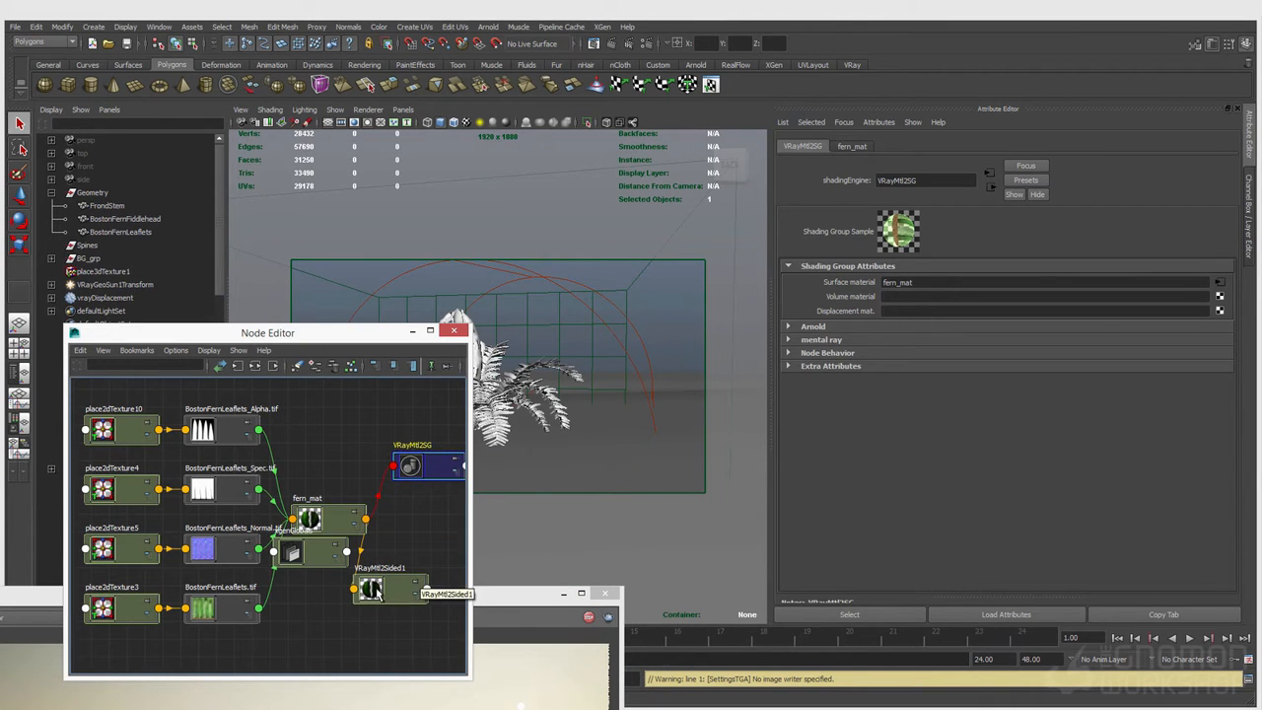
pyautogui.moveTo(374, 592); pyautogui.dragTo(844, 286, button='middle')
pyautogui.click(502, 592)
pyautogui.moveTo(502, 593); pyautogui.dragTo(582, 331)
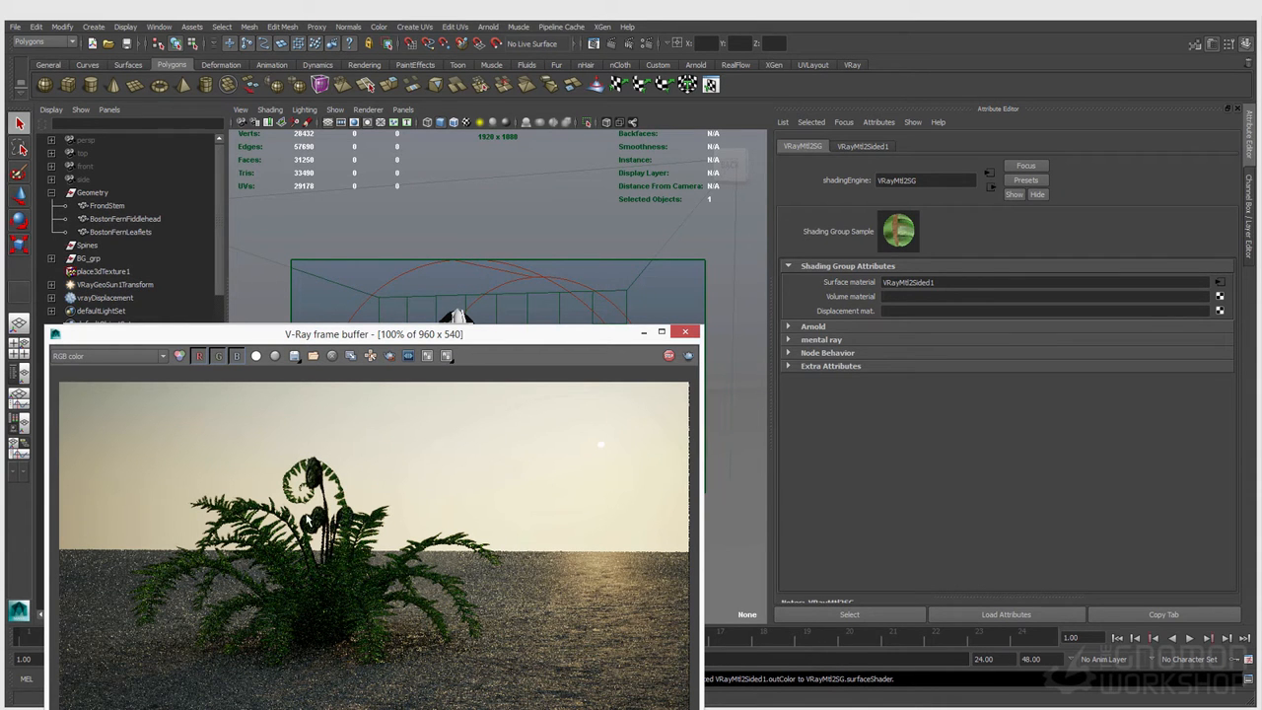
# Step: Inspect the rawLight pass of the fern render and return to RGB color
pyautogui.click(132, 363)
pyautogui.click(106, 422)
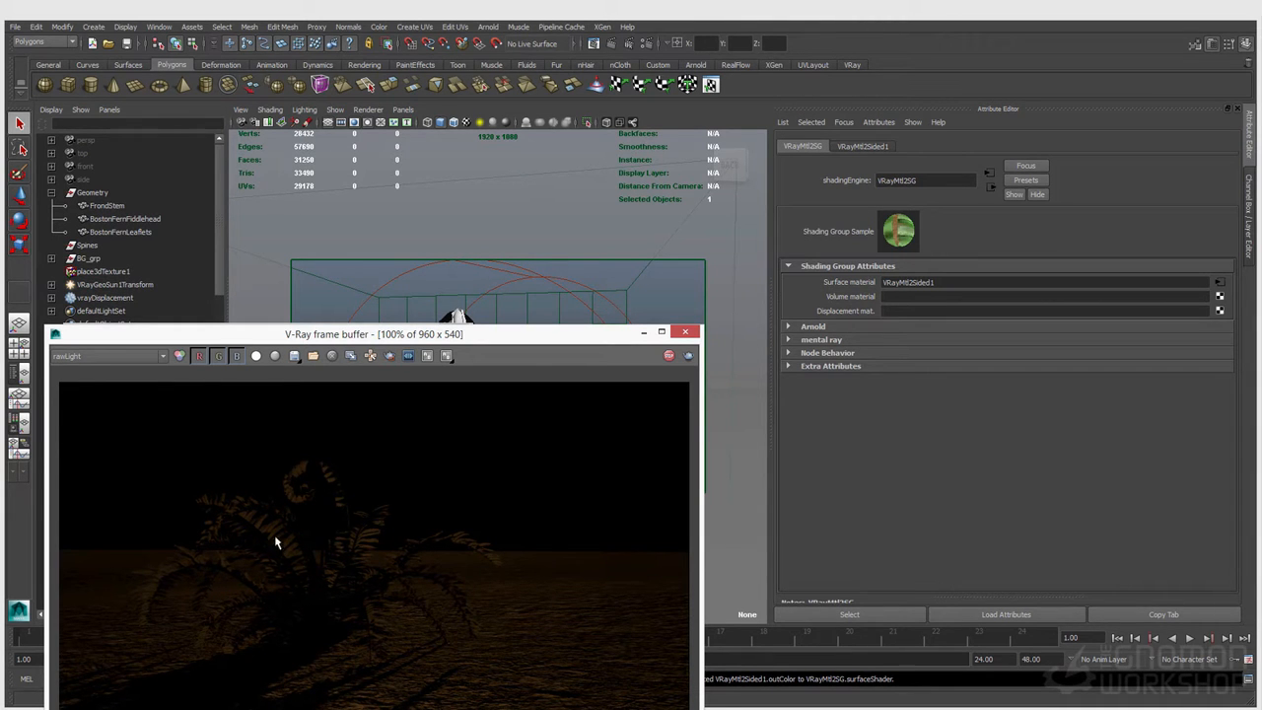
pyautogui.click(108, 356)
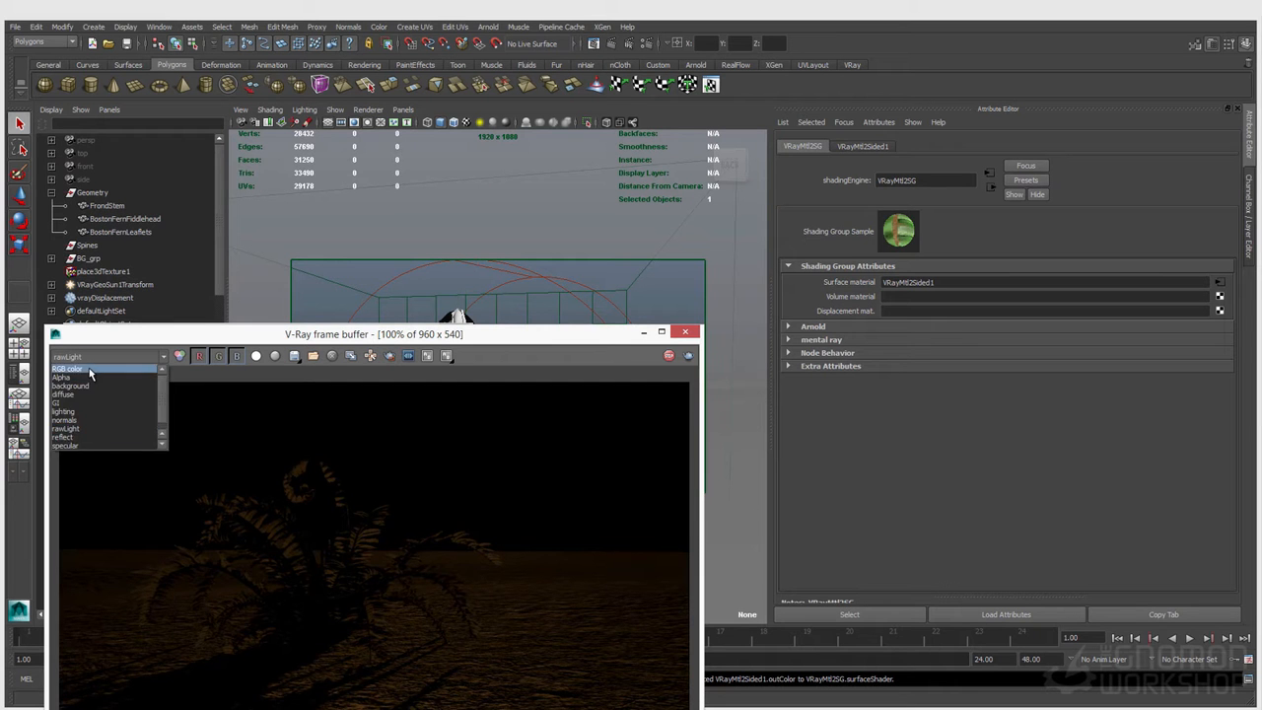
pyautogui.click(79, 367)
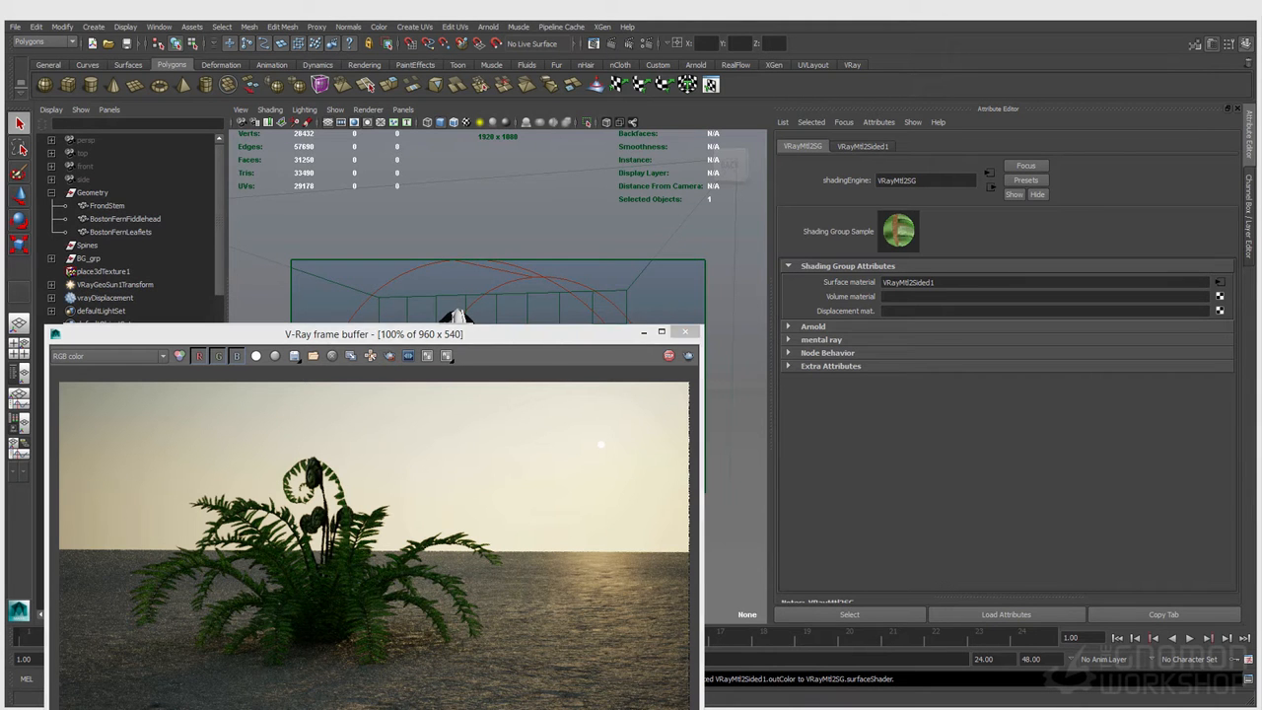
# Step: Compare the render with the sunlight-through-fern reference photo, close the photo and reposition the frame buffer
pyautogui.hotkey('alt', 'Tab')
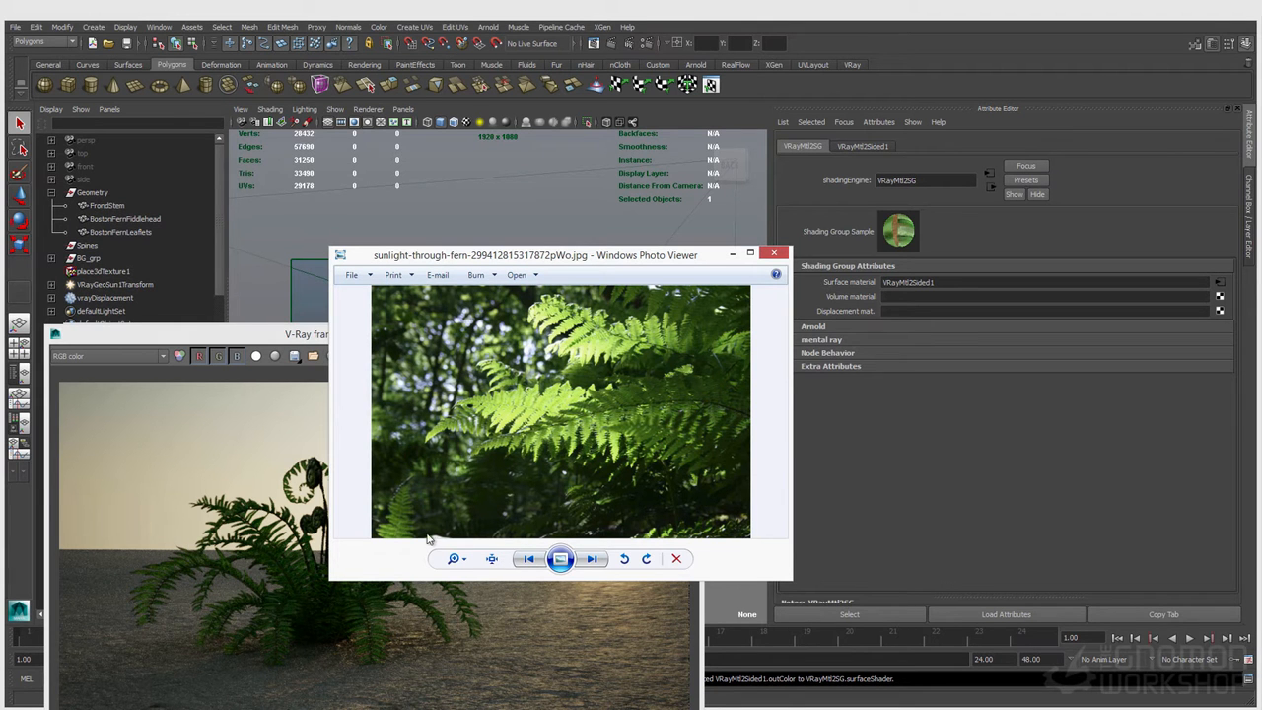
pyautogui.click(785, 255)
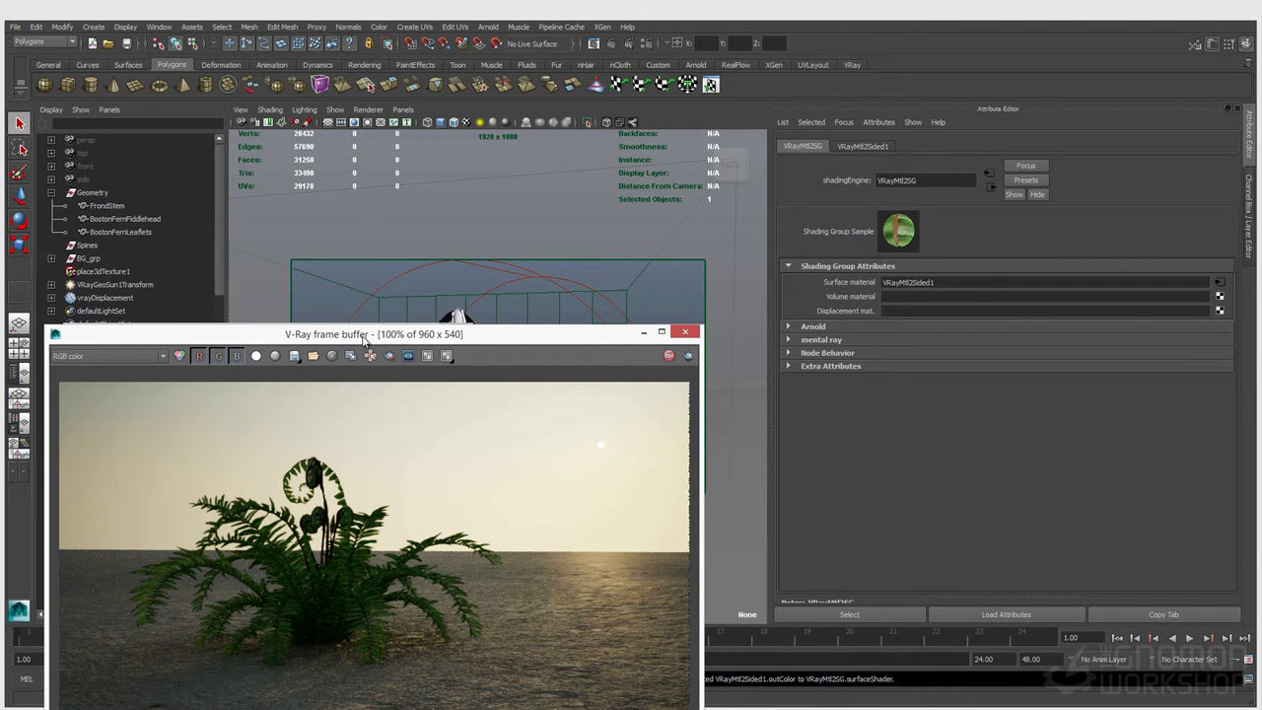
pyautogui.moveTo(365, 336); pyautogui.dragTo(410, 282)
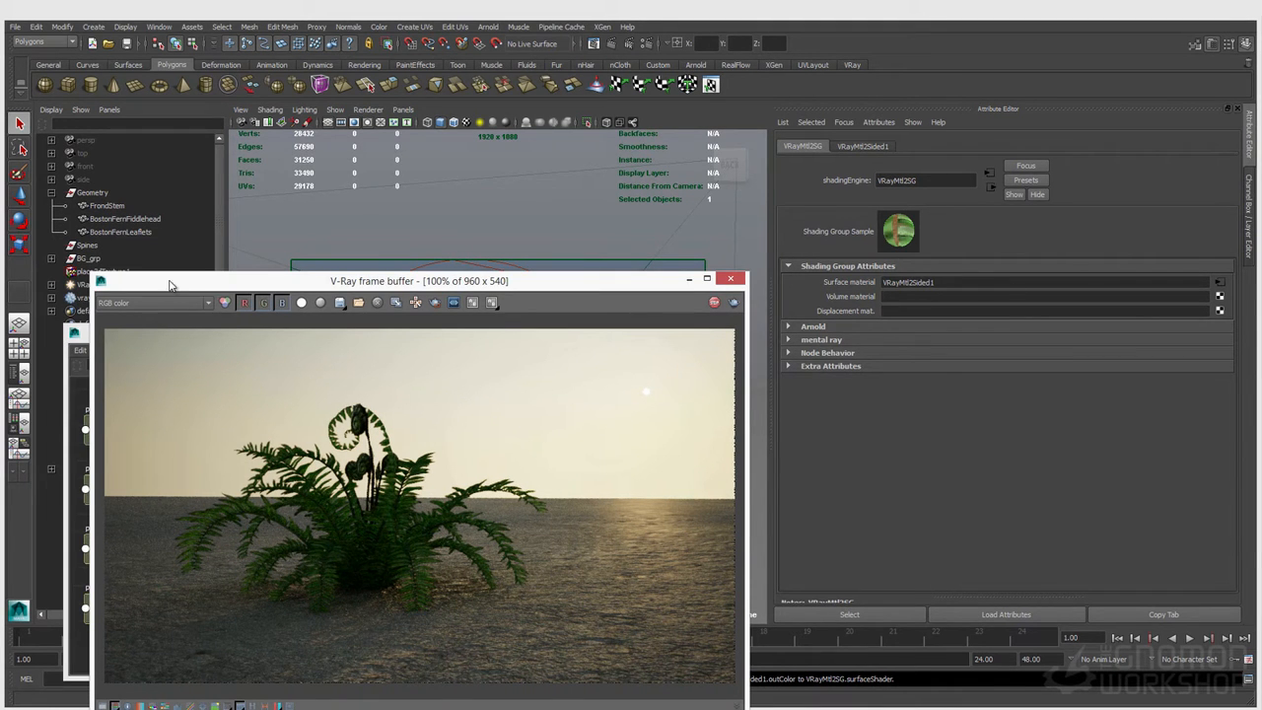
pyautogui.moveTo(173, 283); pyautogui.dragTo(307, 216)
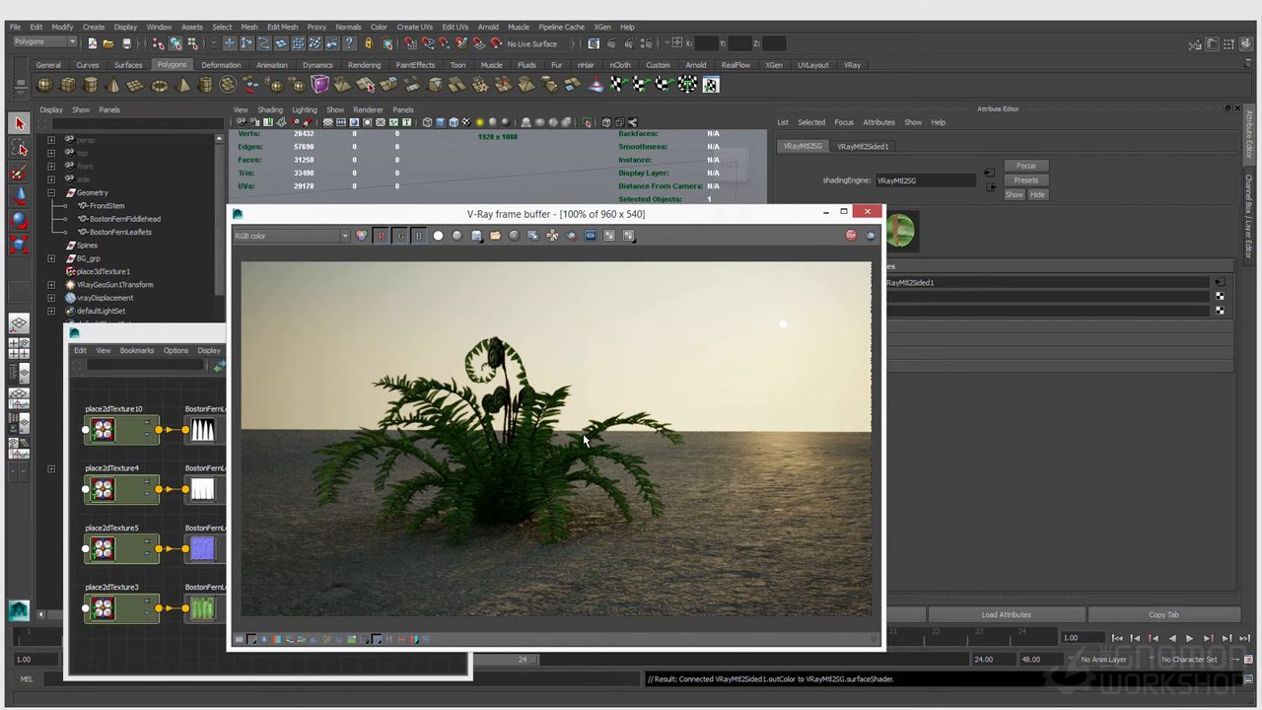
# Step: Open the V-Ray sun shape's attributes through the V-Ray Sun and Sky render settings and set its Intensity multiplier to 1.5
pyautogui.moveTo(119, 334); pyautogui.dragTo(77, 373)
pyautogui.click(115, 284)
pyautogui.moveTo(406, 224); pyautogui.dragTo(269, 194)
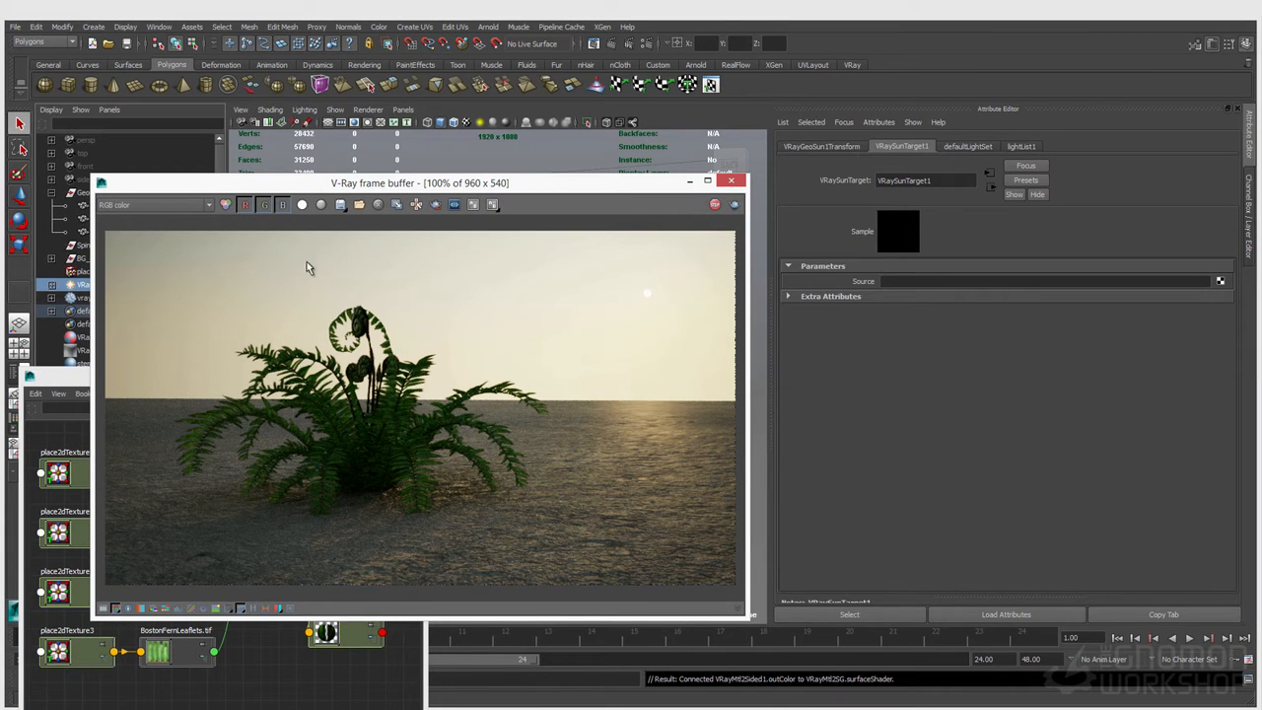
pyautogui.click(644, 47)
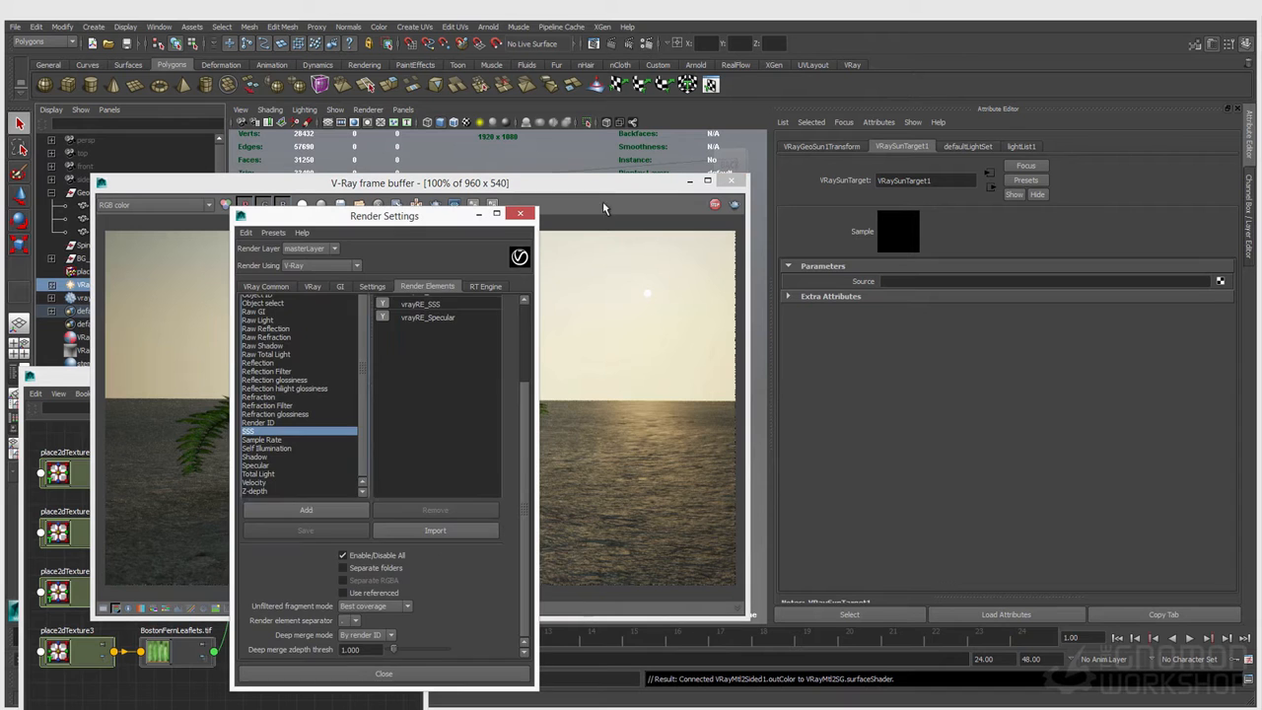
pyautogui.click(312, 286)
pyautogui.scroll(-5, 332, 596)
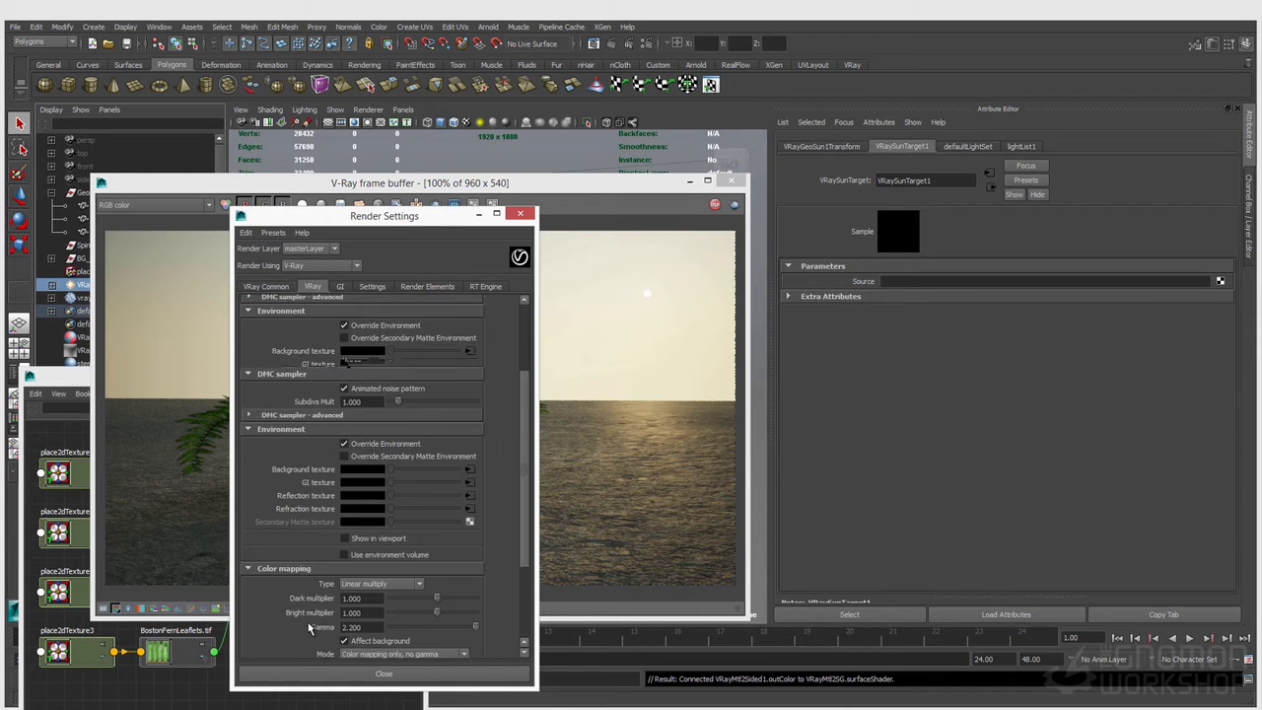
pyautogui.click(335, 601)
pyautogui.doubleClick(897, 294)
pyautogui.write('1.5')
pyautogui.press('Return')
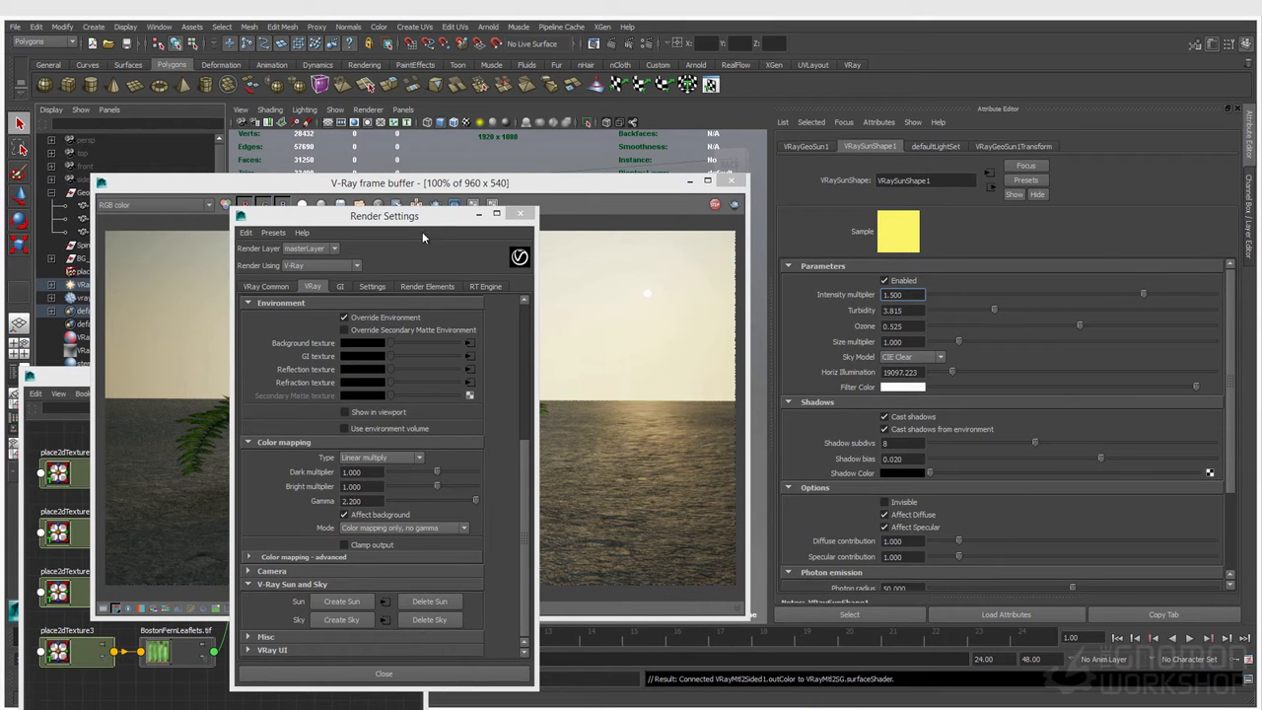
# Step: Bring the frame buffer forward and examine the lighting pass of the fern
pyautogui.click(549, 187)
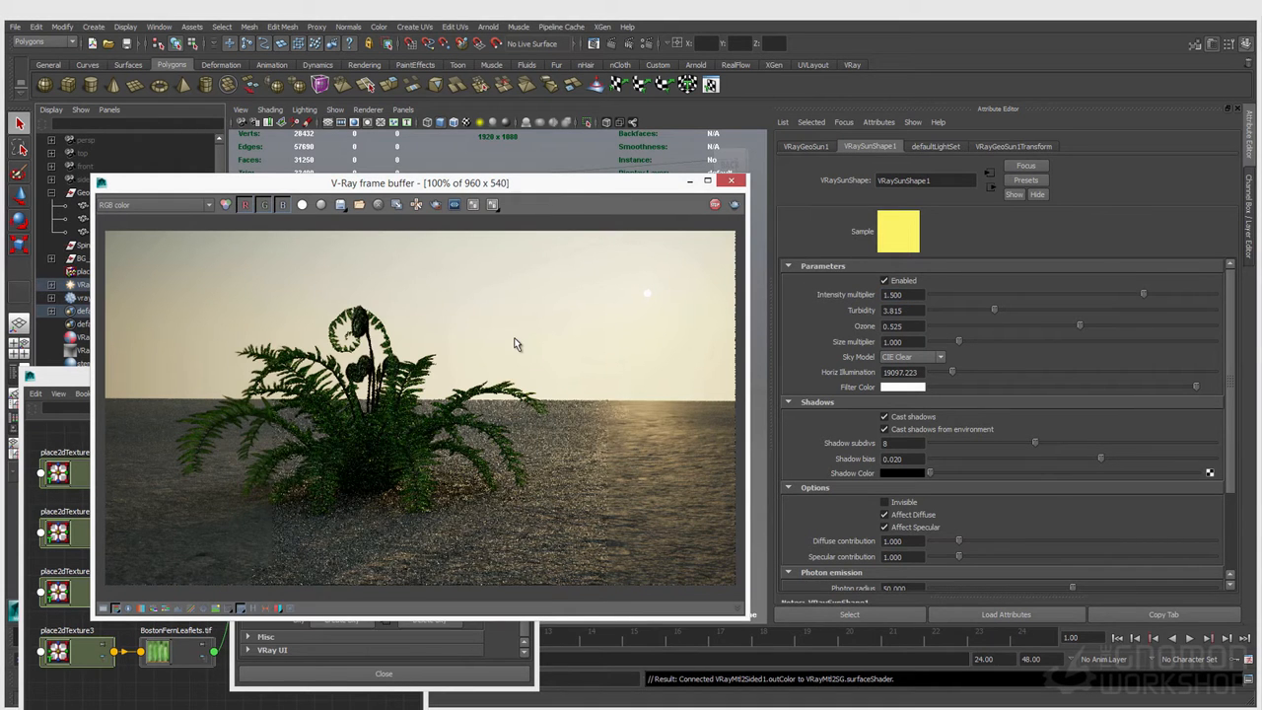
pyautogui.click(157, 204)
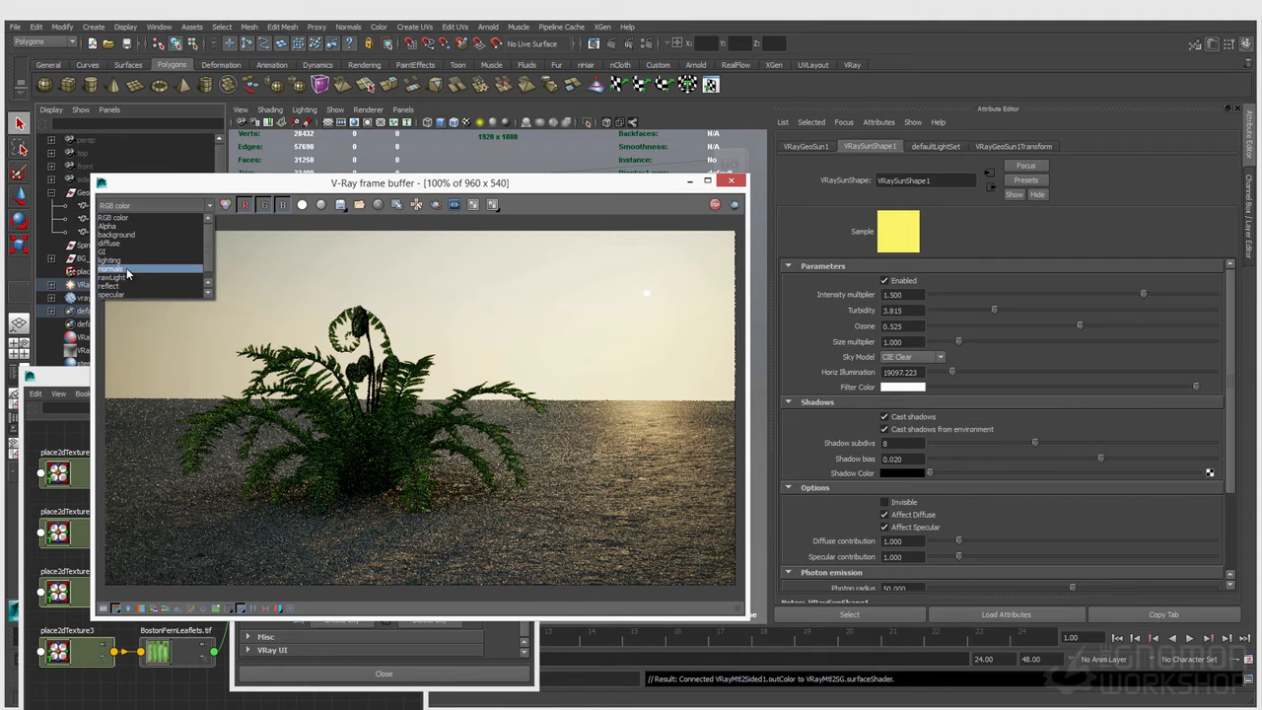
pyautogui.click(127, 267)
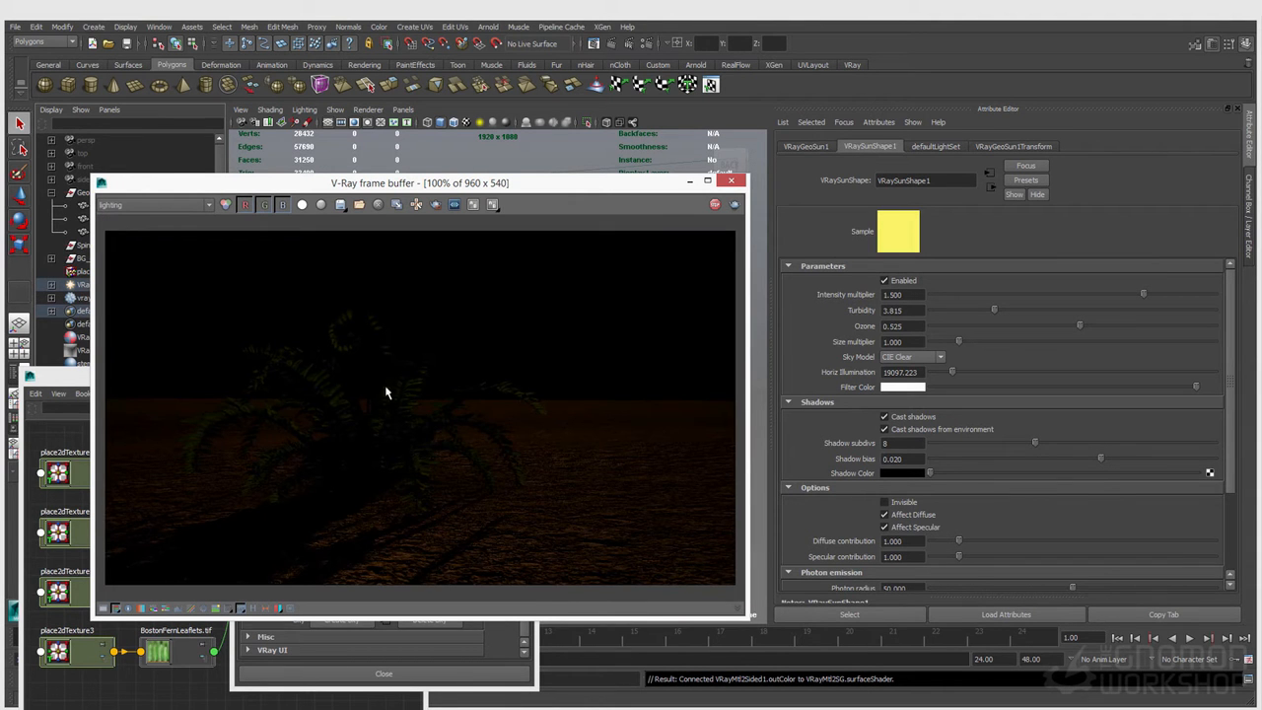
# Step: Set the V-Ray sun's Intensity multiplier to 2 and return the frame buffer to RGB color
pyautogui.click(922, 294)
pyautogui.write('2')
pyautogui.press('Return')
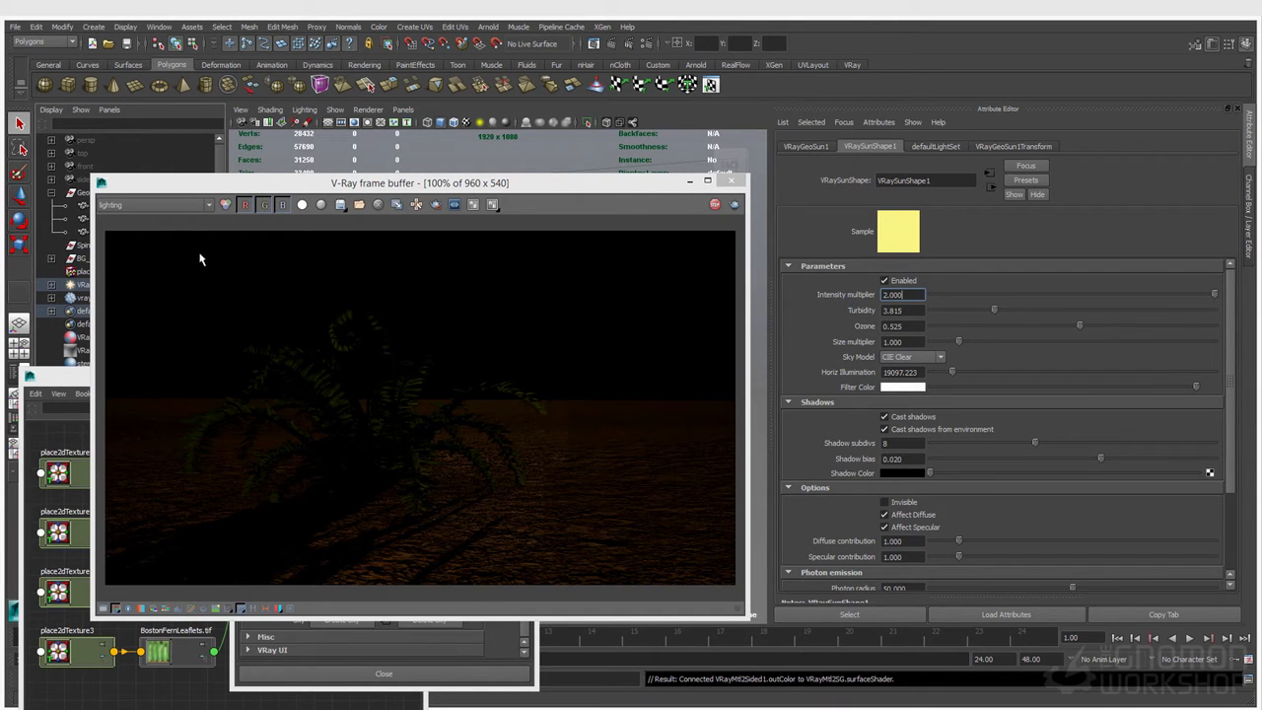
pyautogui.click(153, 204)
pyautogui.click(124, 221)
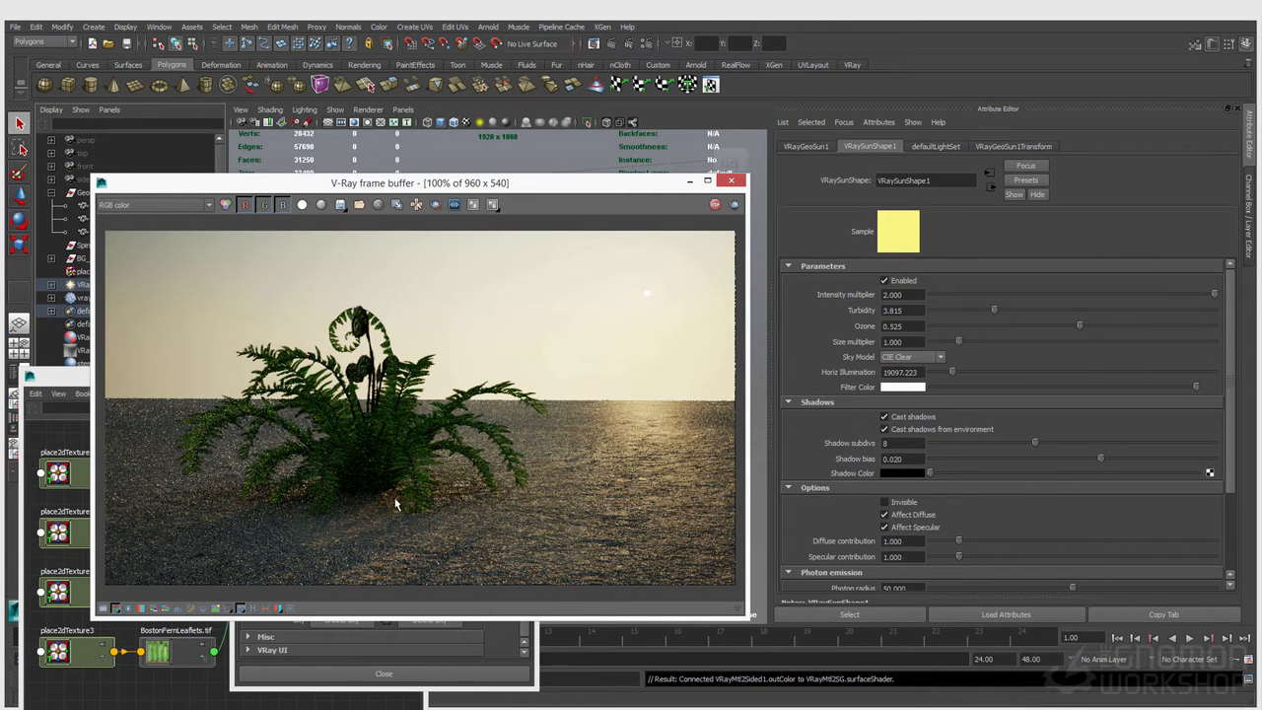
# Step: Clear the windows away from the viewport and move the V-Ray sun slightly higher above the horizon
pyautogui.moveTo(424, 184); pyautogui.dragTo(399, 478)
pyautogui.moveTo(391, 397); pyautogui.dragTo(396, 369)
pyautogui.moveTo(456, 225); pyautogui.dragTo(318, 233)
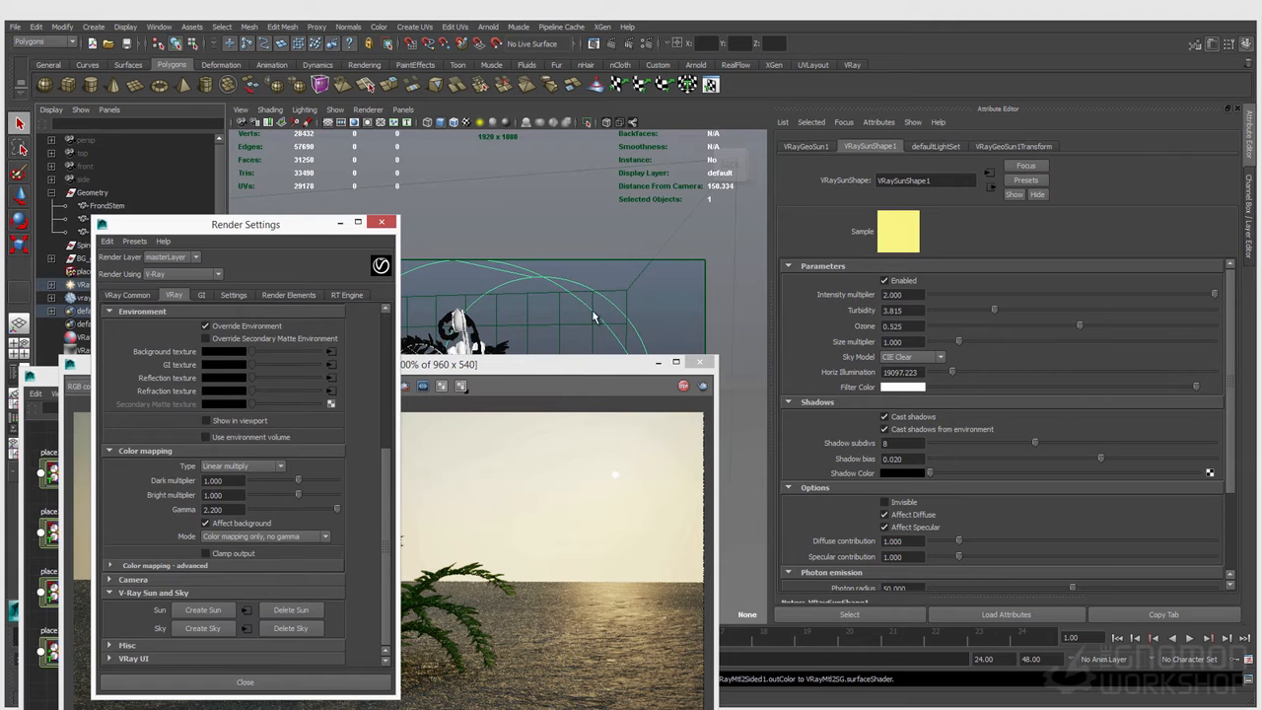
pyautogui.moveTo(568, 368); pyautogui.dragTo(1082, 215)
pyautogui.moveTo(536, 340); pyautogui.dragTo(533, 333)
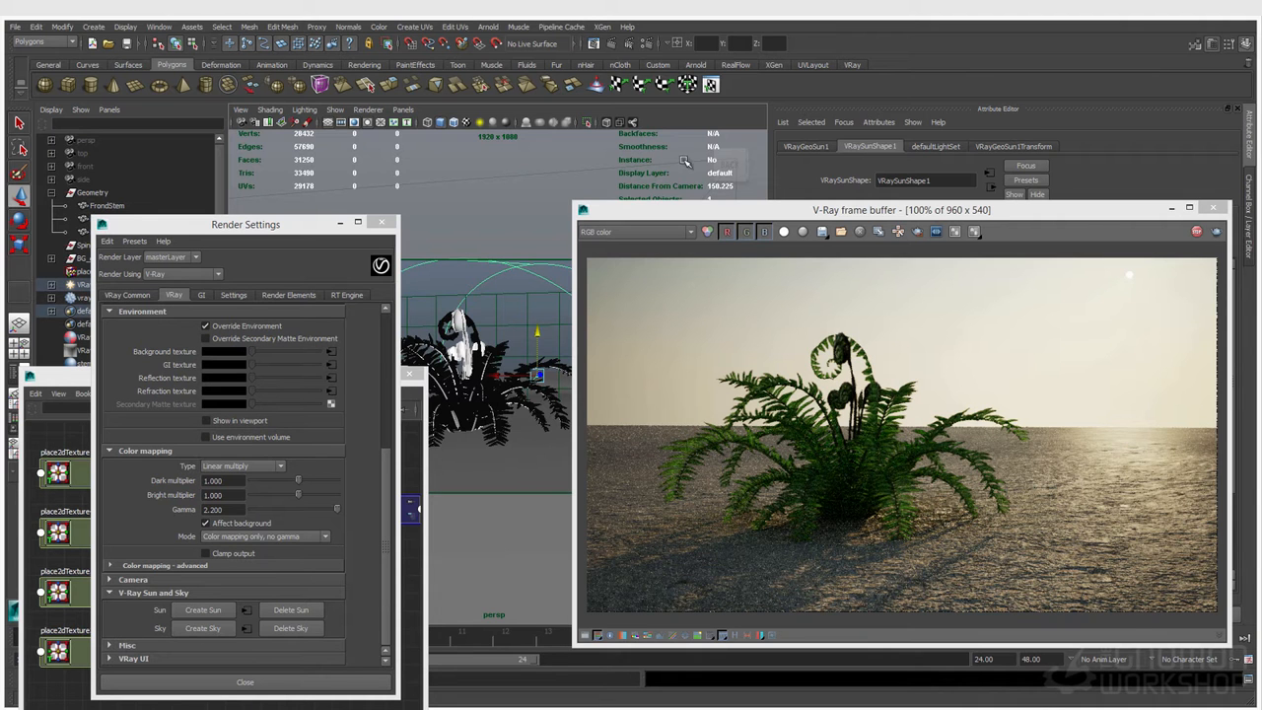
# Step: Move the frame buffer into clear view and check the lighting pass with the raised sun
pyautogui.moveTo(682, 220); pyautogui.dragTo(331, 135)
pyautogui.click(276, 147)
pyautogui.click(253, 203)
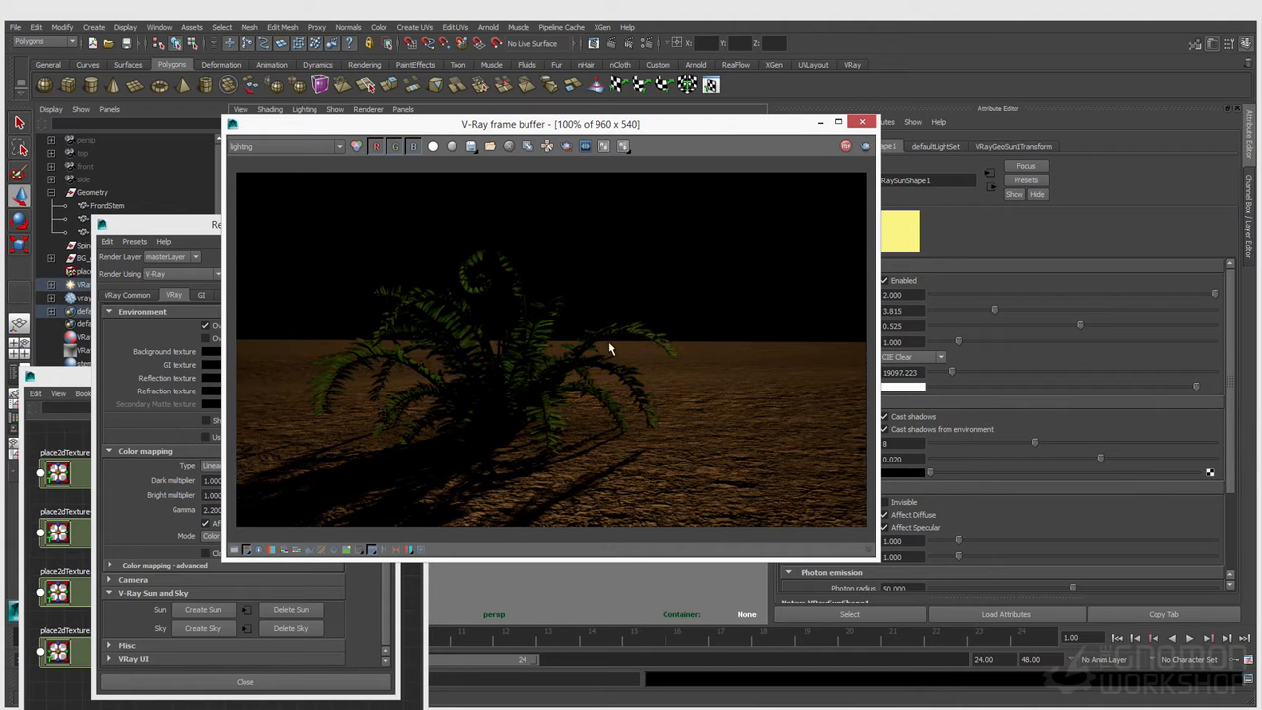
# Step: Compare the lighting pass by swapping VRayMtl2SG's surface material to fern_mat and back to VRayMtl2Sided1
pyautogui.moveTo(160, 228); pyautogui.dragTo(0, 239)
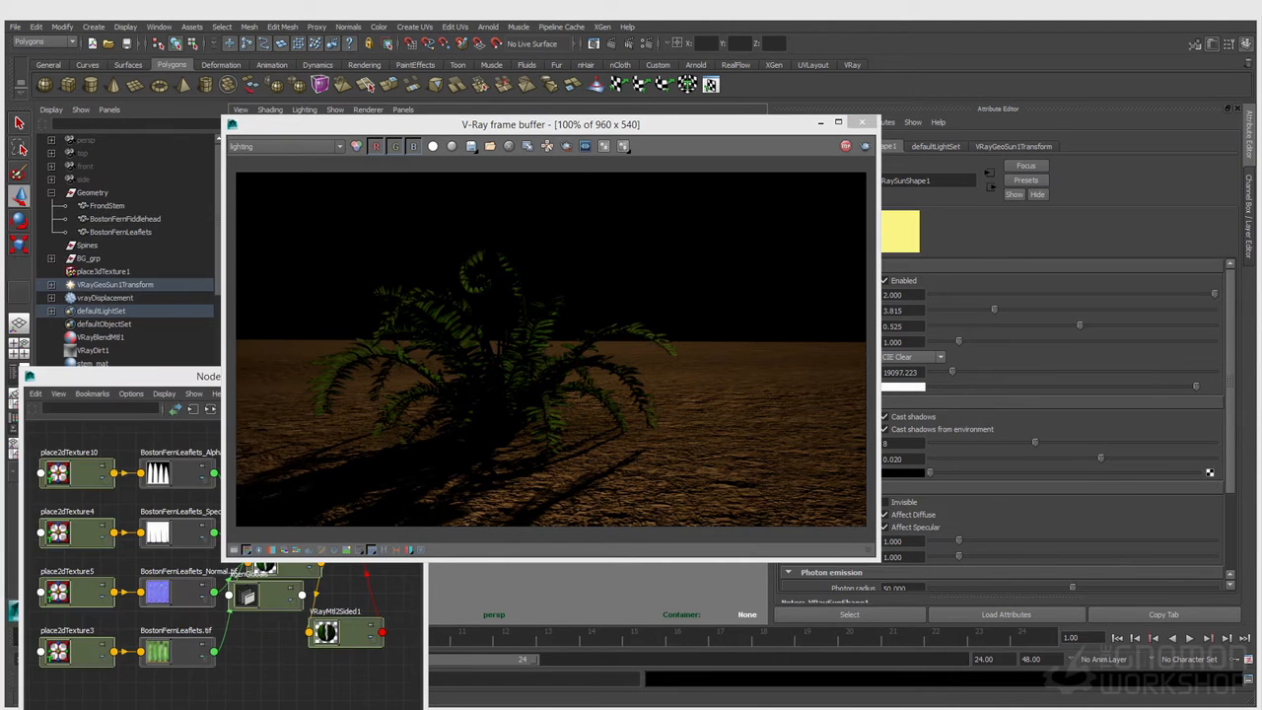
pyautogui.moveTo(193, 382); pyautogui.dragTo(168, 387)
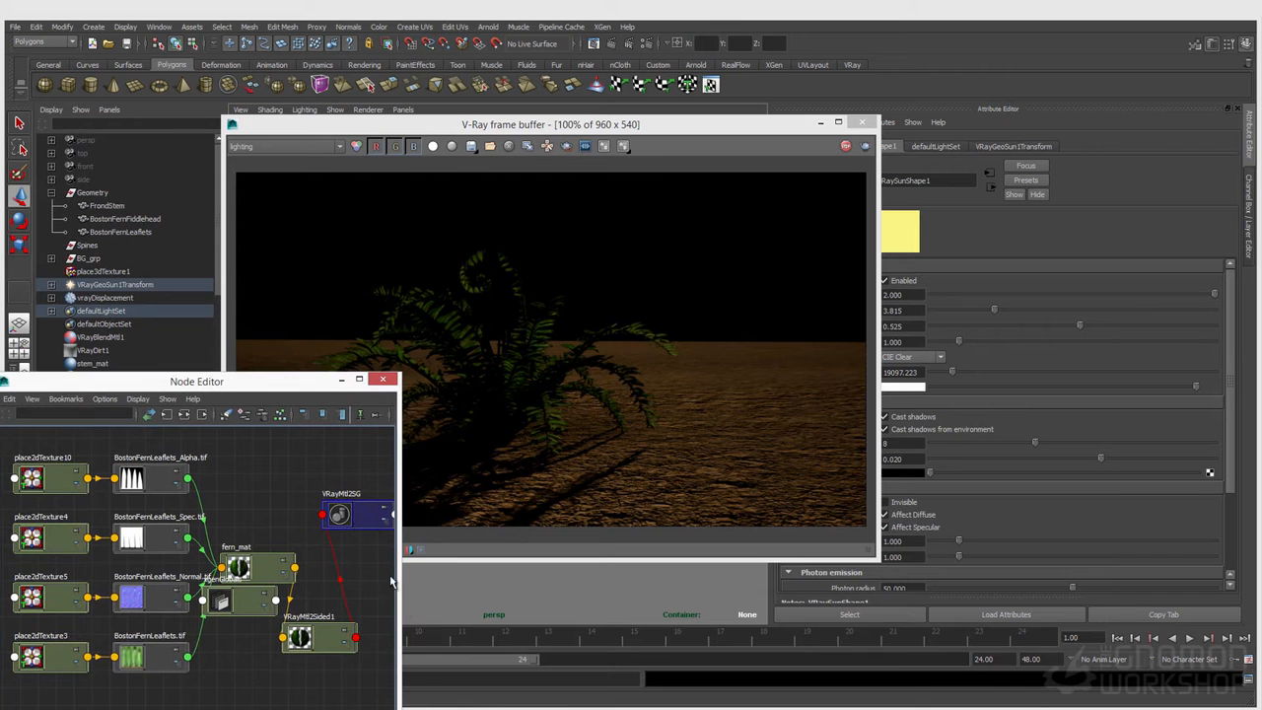
pyautogui.click(357, 521)
pyautogui.moveTo(589, 132); pyautogui.dragTo(552, 115)
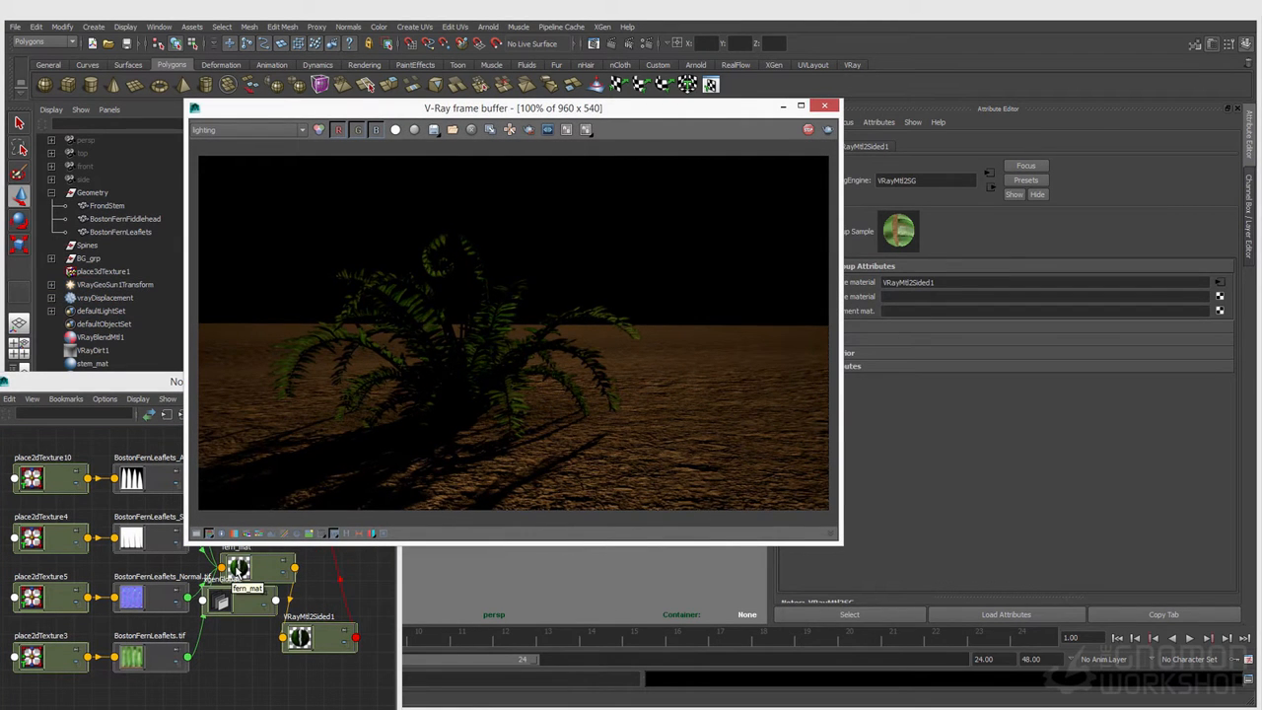
pyautogui.moveTo(239, 570); pyautogui.dragTo(868, 291, button='middle')
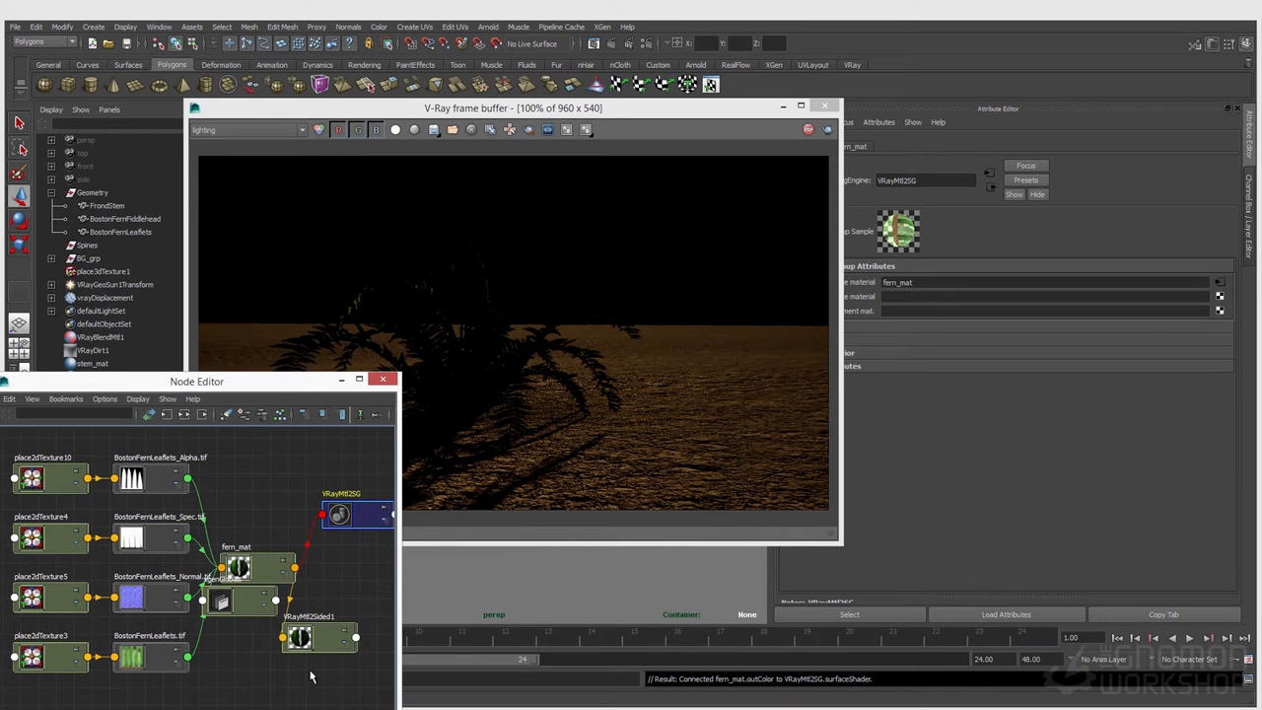
pyautogui.moveTo(311, 653); pyautogui.dragTo(887, 286, button='middle')
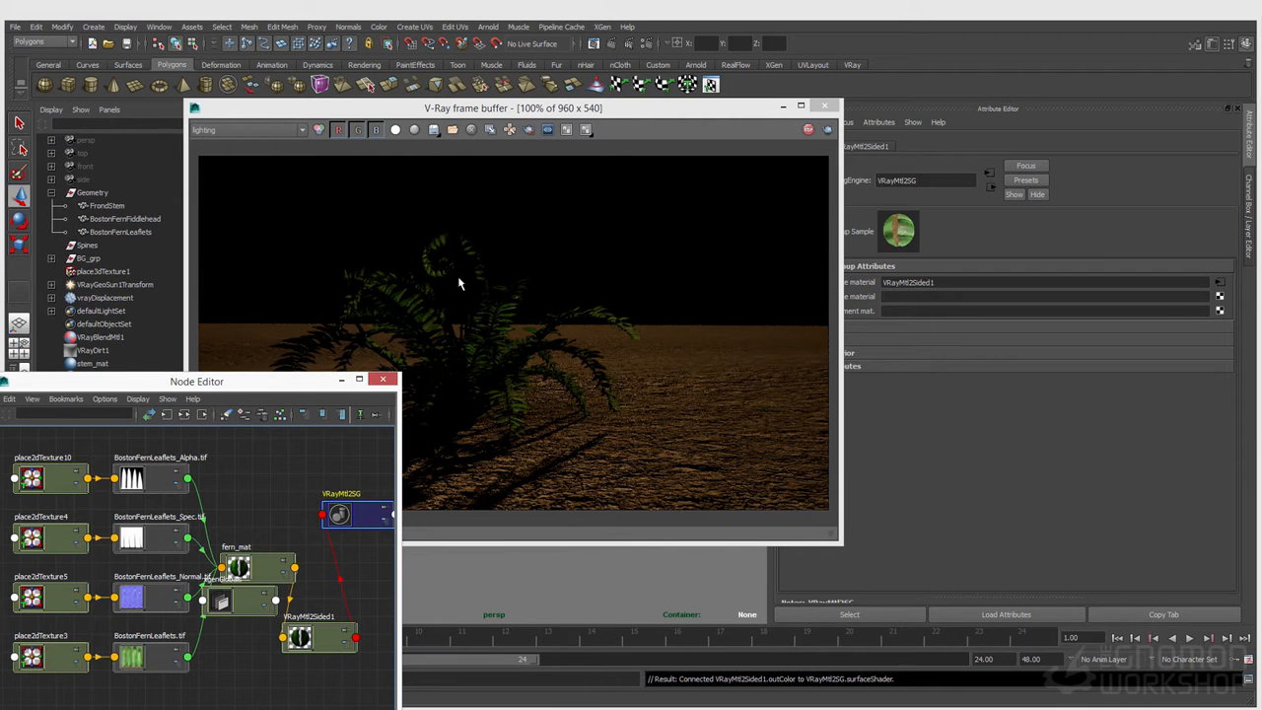
# Step: Show the attributes of VRayMtl2Sided1 and display the RGB color render again
pyautogui.click(325, 639)
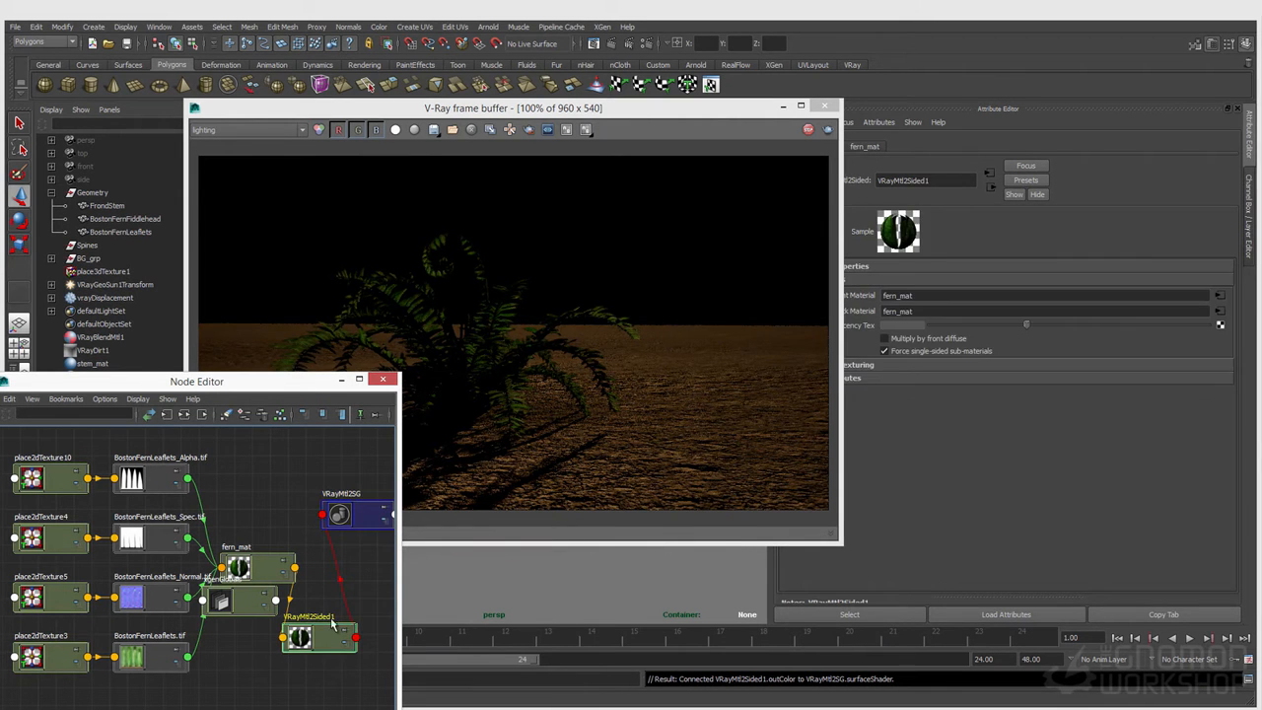
pyautogui.click(248, 130)
pyautogui.click(227, 138)
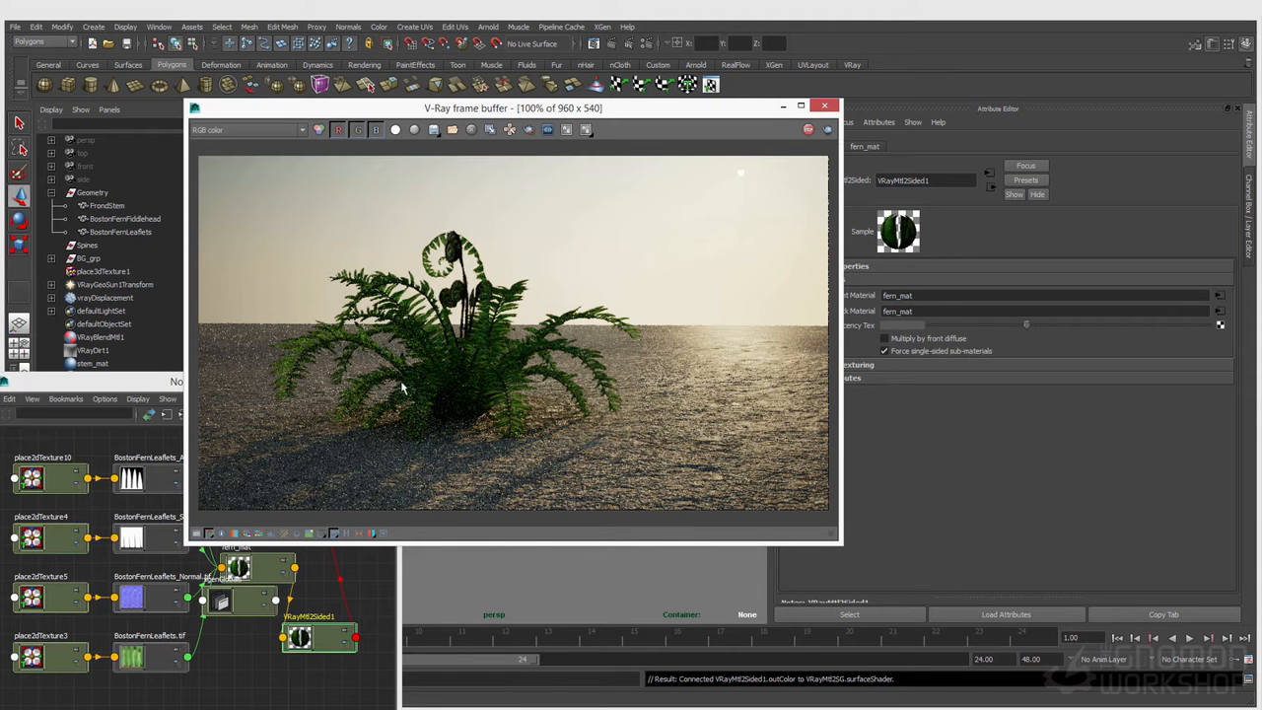
# Step: Enable Multiply by front diffuse on VRayMtl2Sided1 and inspect the leaflets up close in the lighting pass
pyautogui.moveTo(404, 117); pyautogui.dragTo(350, 86)
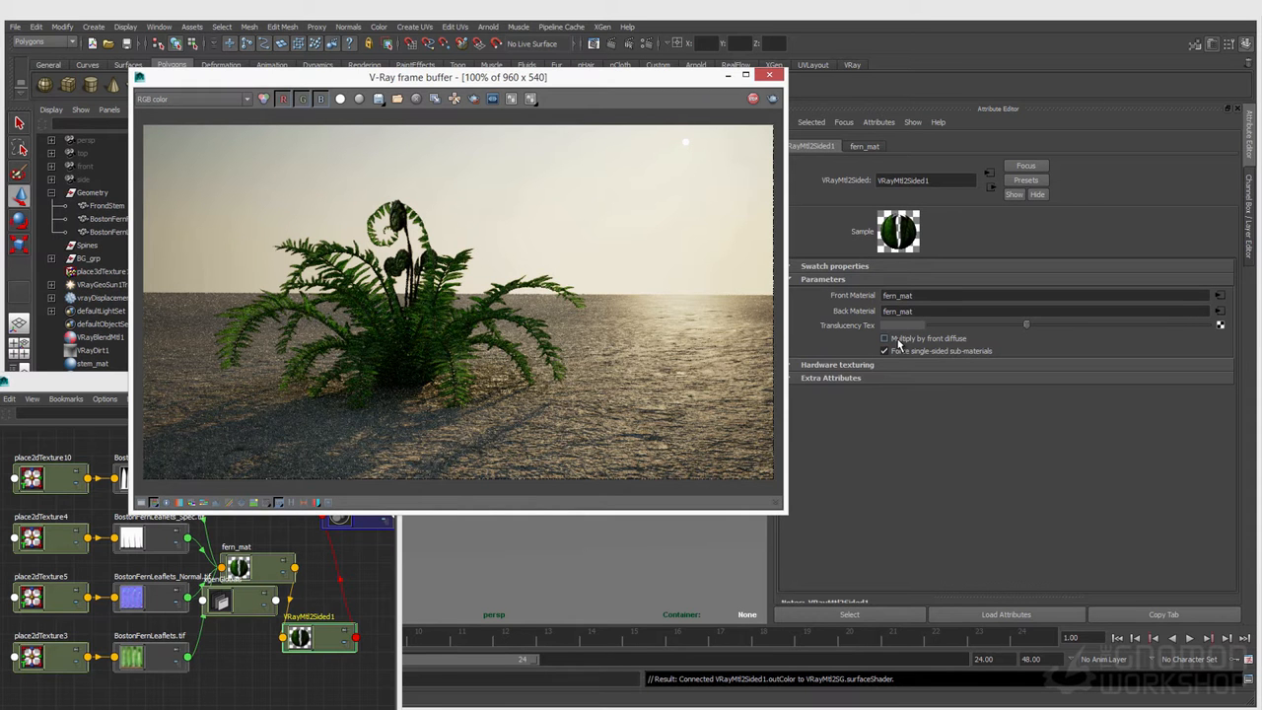
pyautogui.click(885, 339)
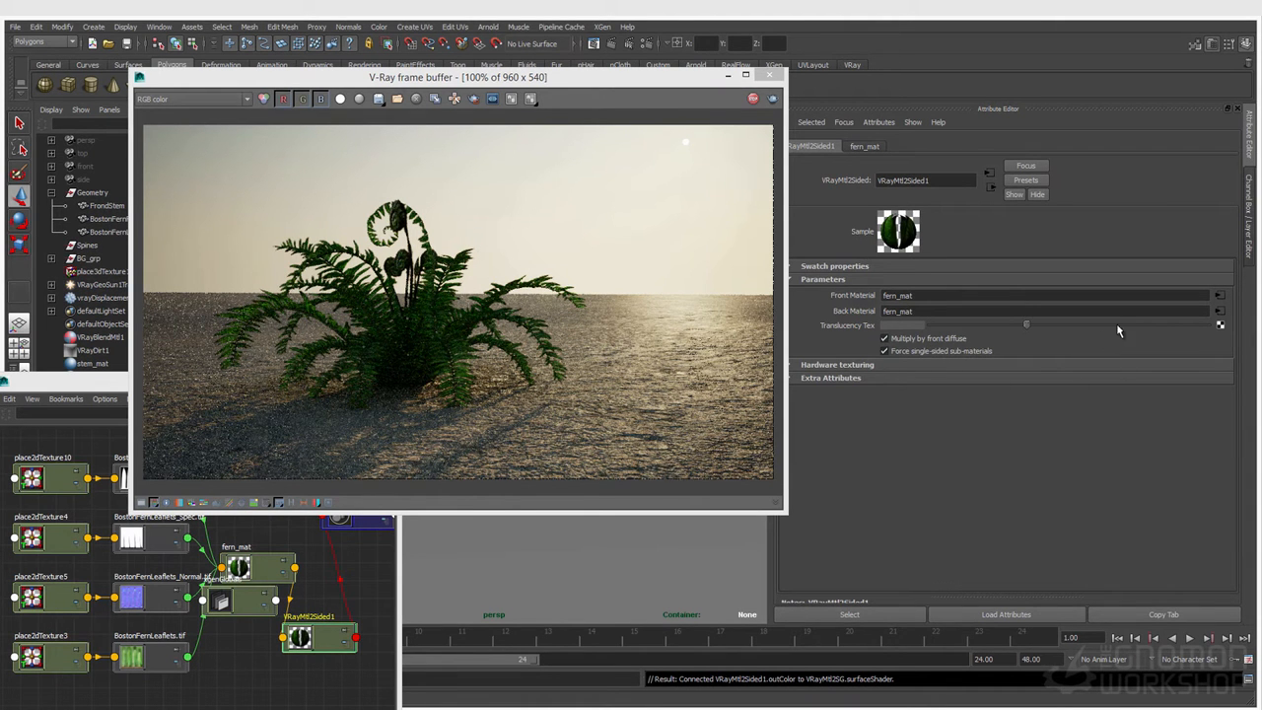
pyautogui.click(202, 96)
pyautogui.click(207, 99)
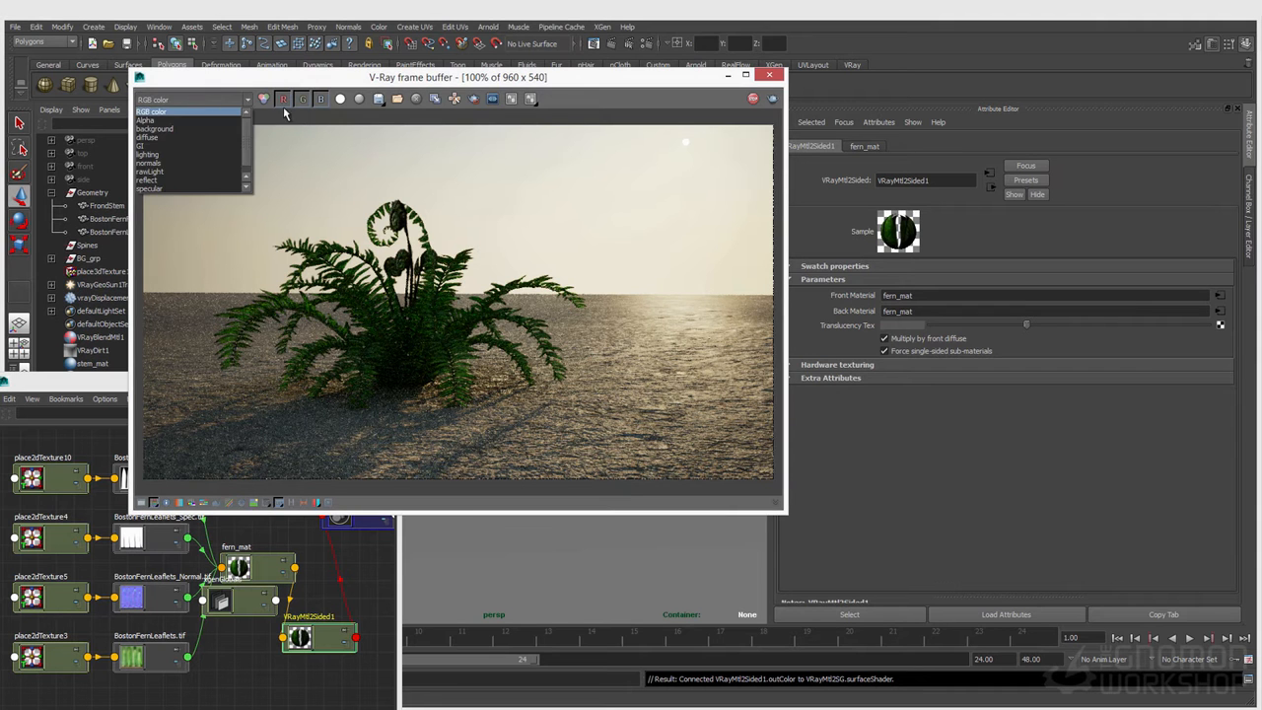
pyautogui.click(918, 383)
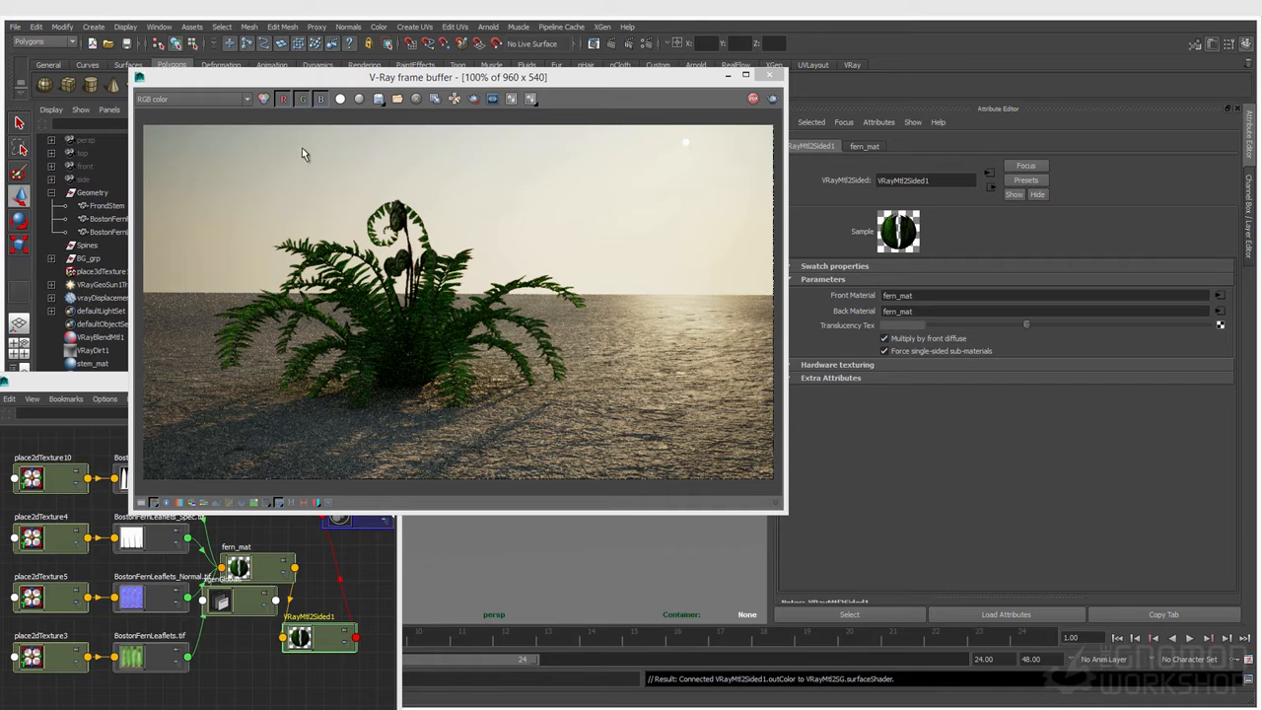
pyautogui.click(192, 99)
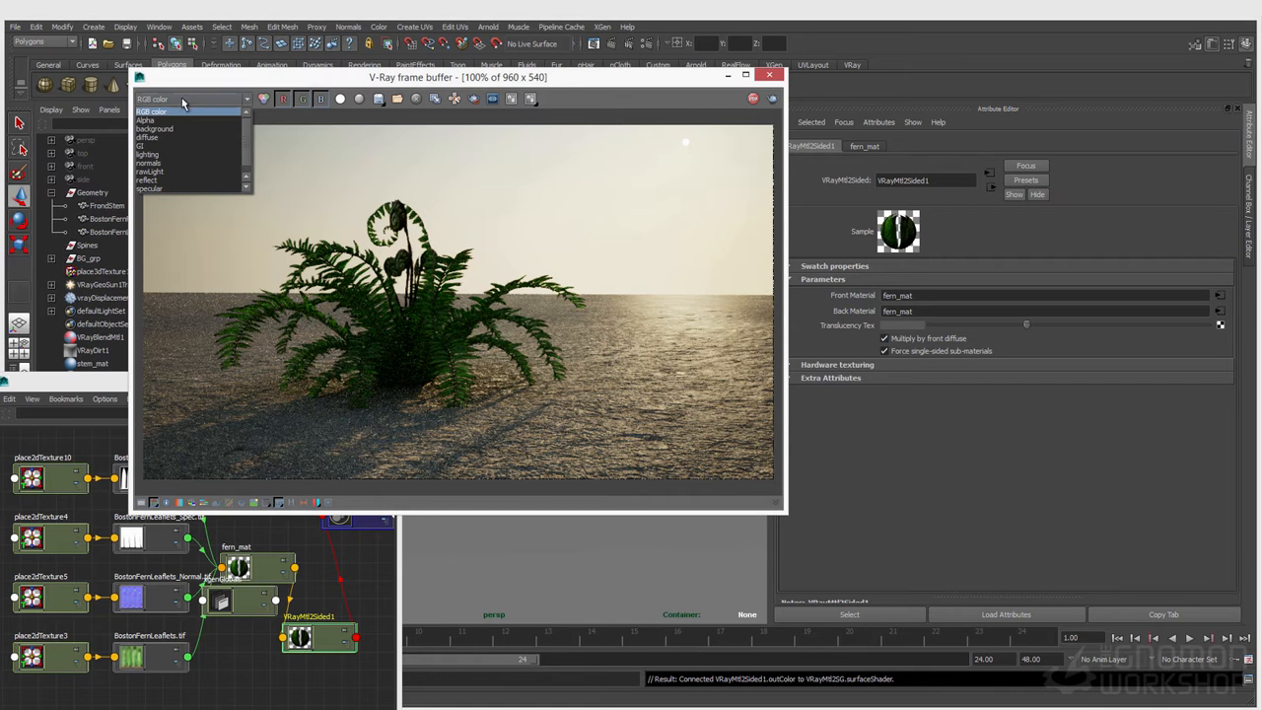
pyautogui.click(158, 155)
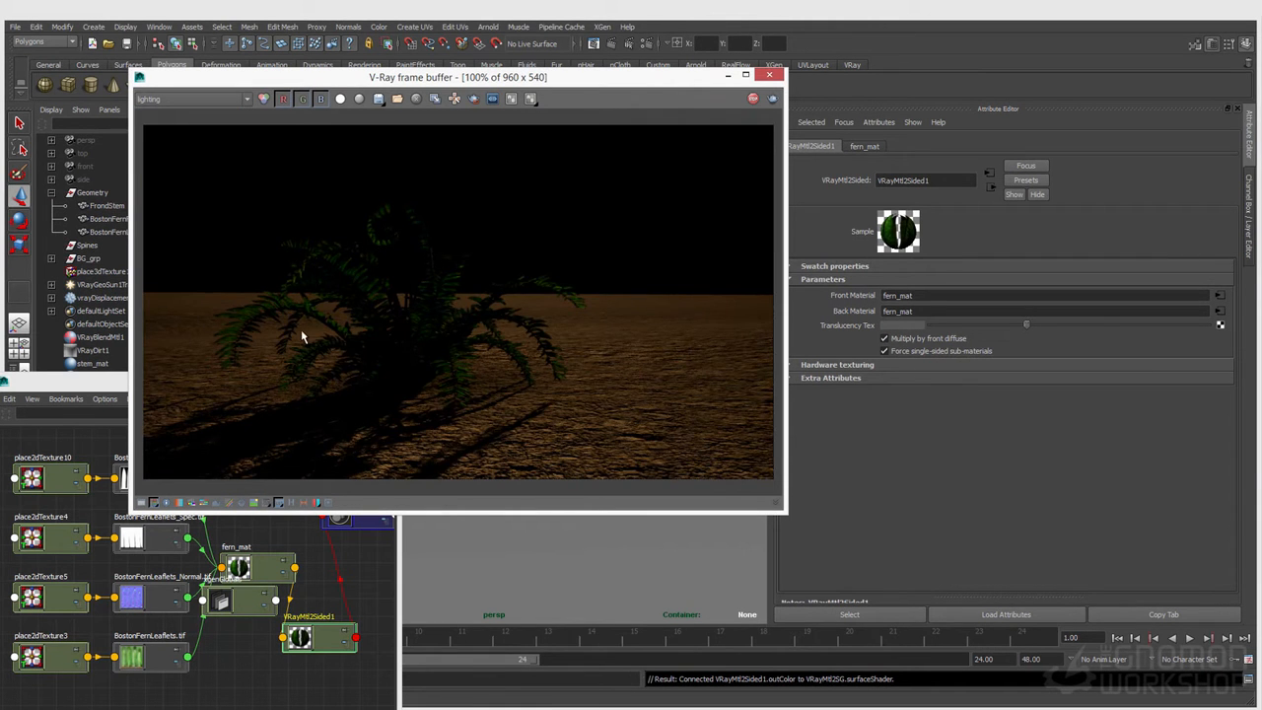
pyautogui.scroll(2, 302, 335)
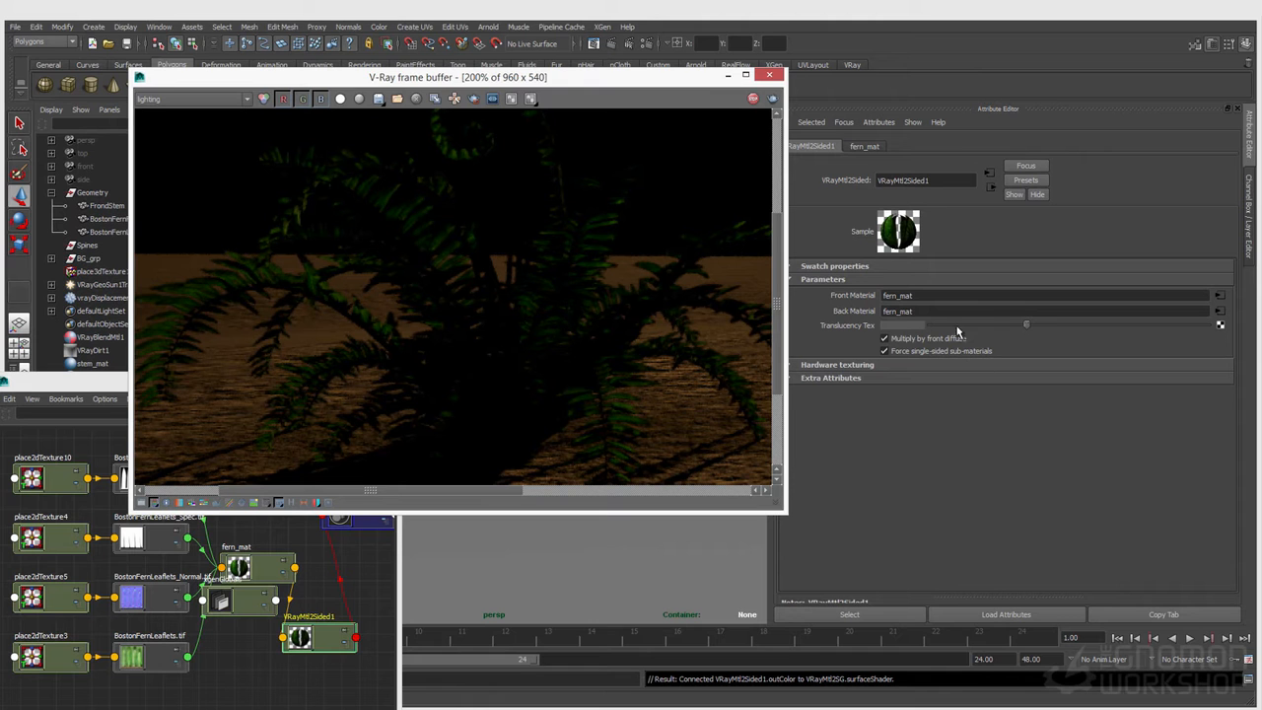
# Step: Brighten VRayMtl2Sided1's Translucency Tex to a light gray and check the foliage in the RGB color render
pyautogui.click(1107, 324)
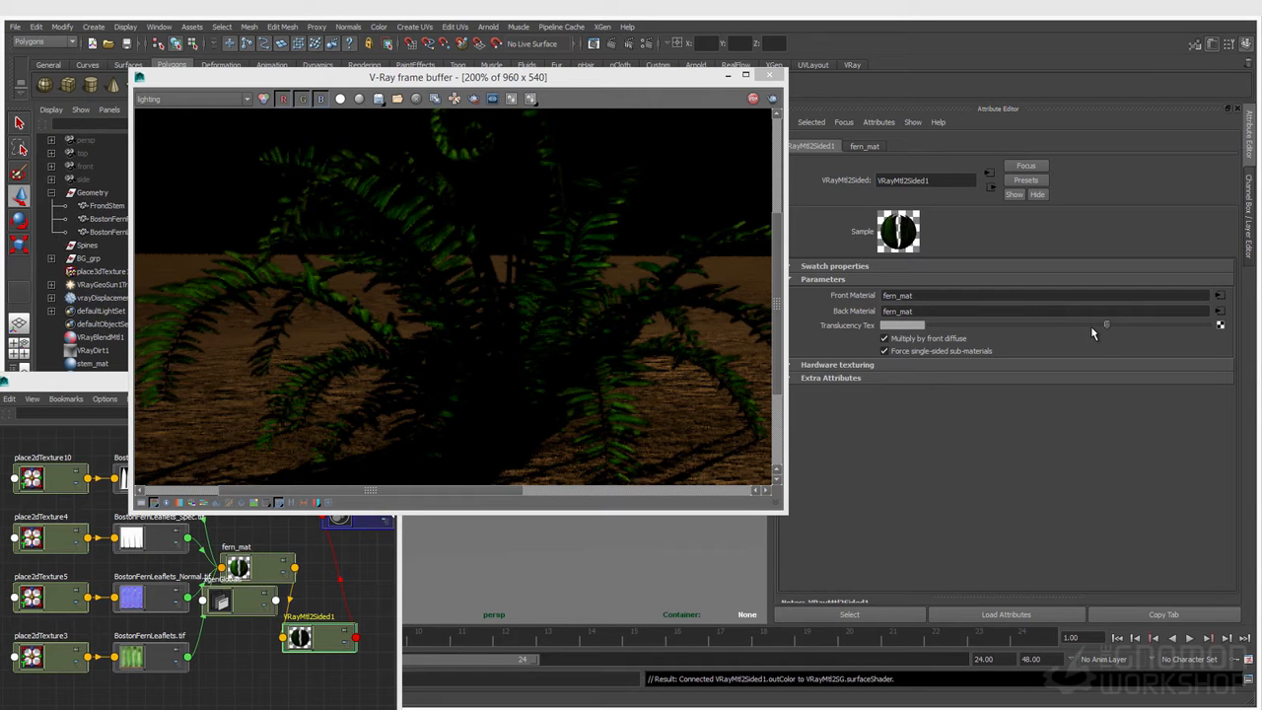
pyautogui.click(158, 99)
pyautogui.click(193, 112)
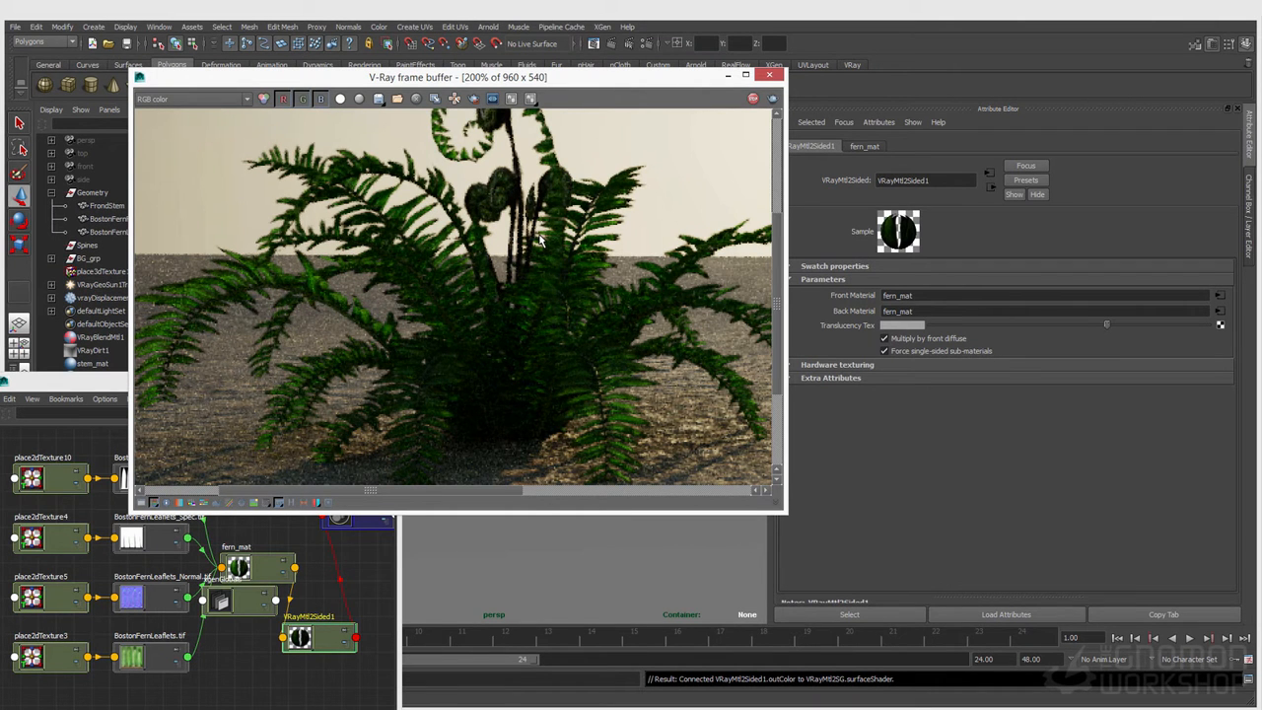
pyautogui.moveTo(555, 352); pyautogui.dragTo(388, 302, button='middle')
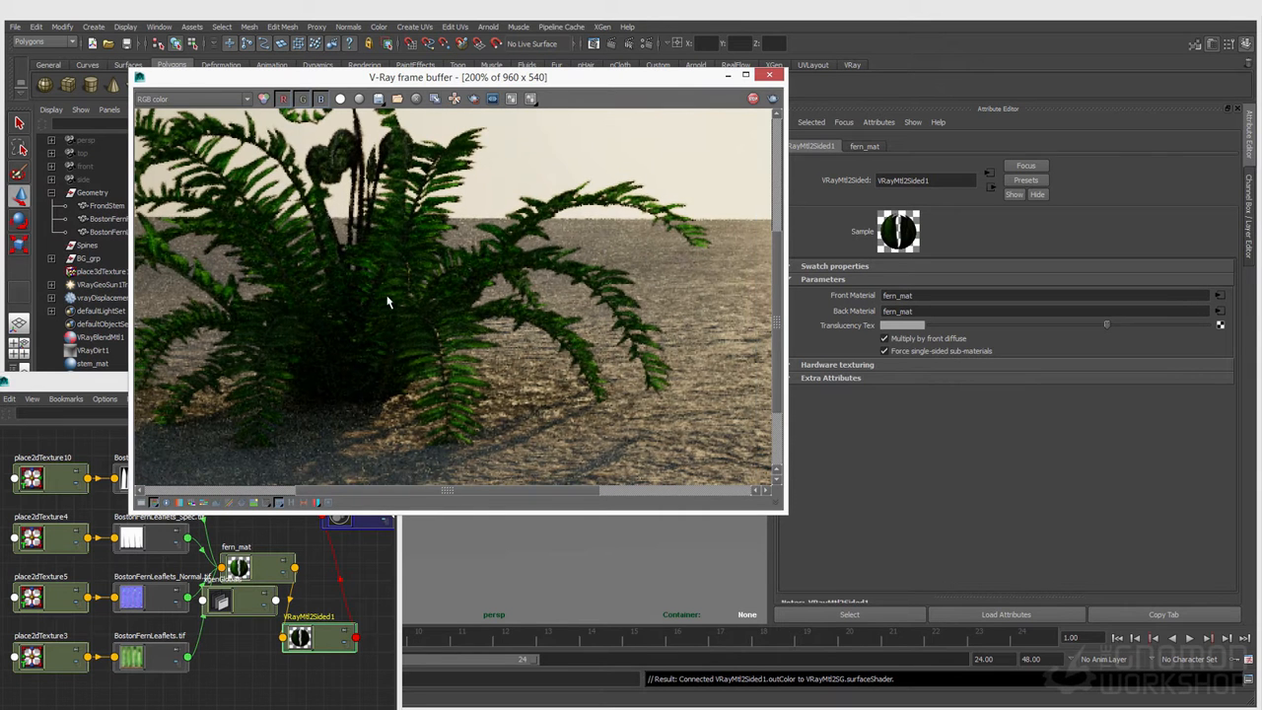
# Step: Darken the Translucency Tex to a medium gray, check the full frame, and save the scene
pyautogui.click(1053, 325)
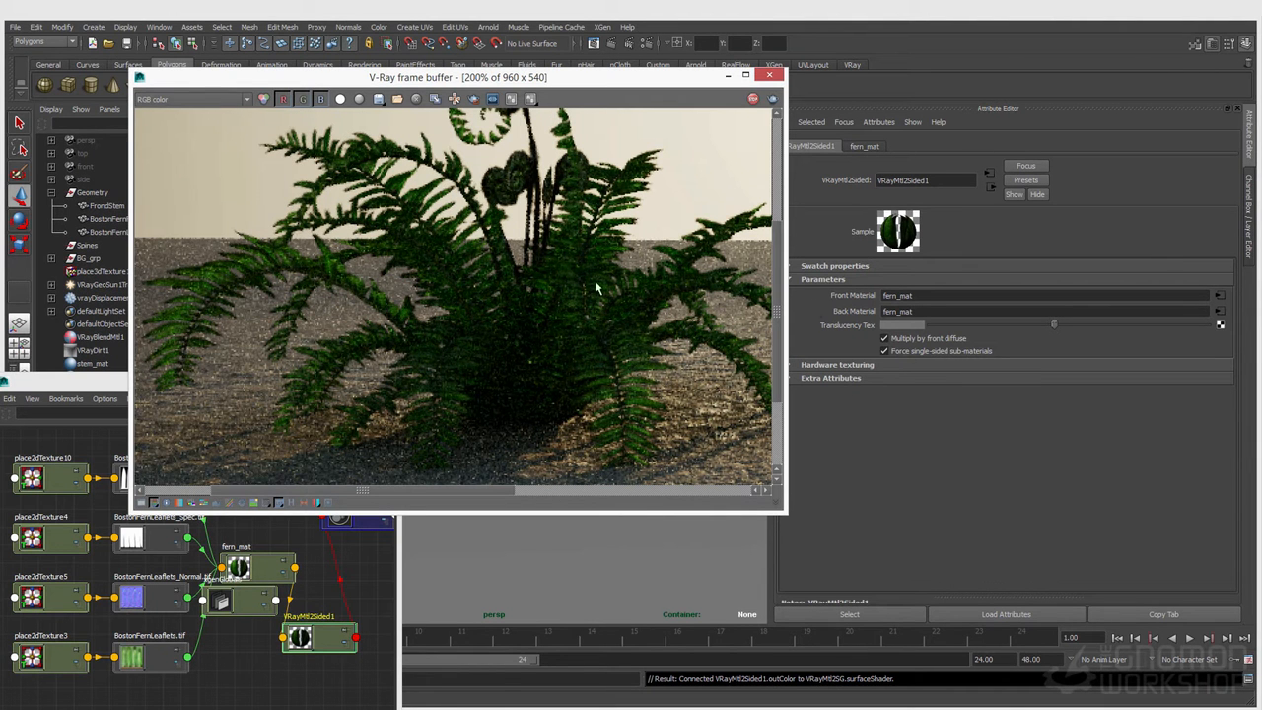
pyautogui.scroll(-1, 397, 312)
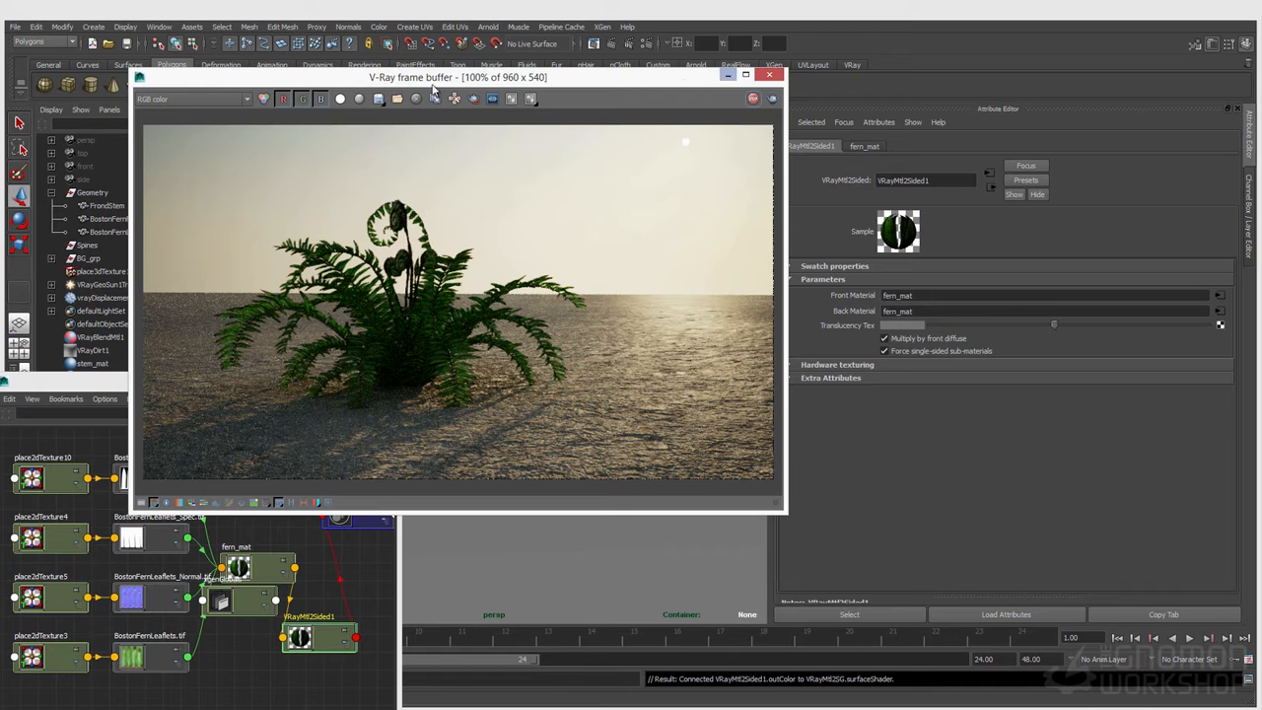
pyautogui.click(125, 49)
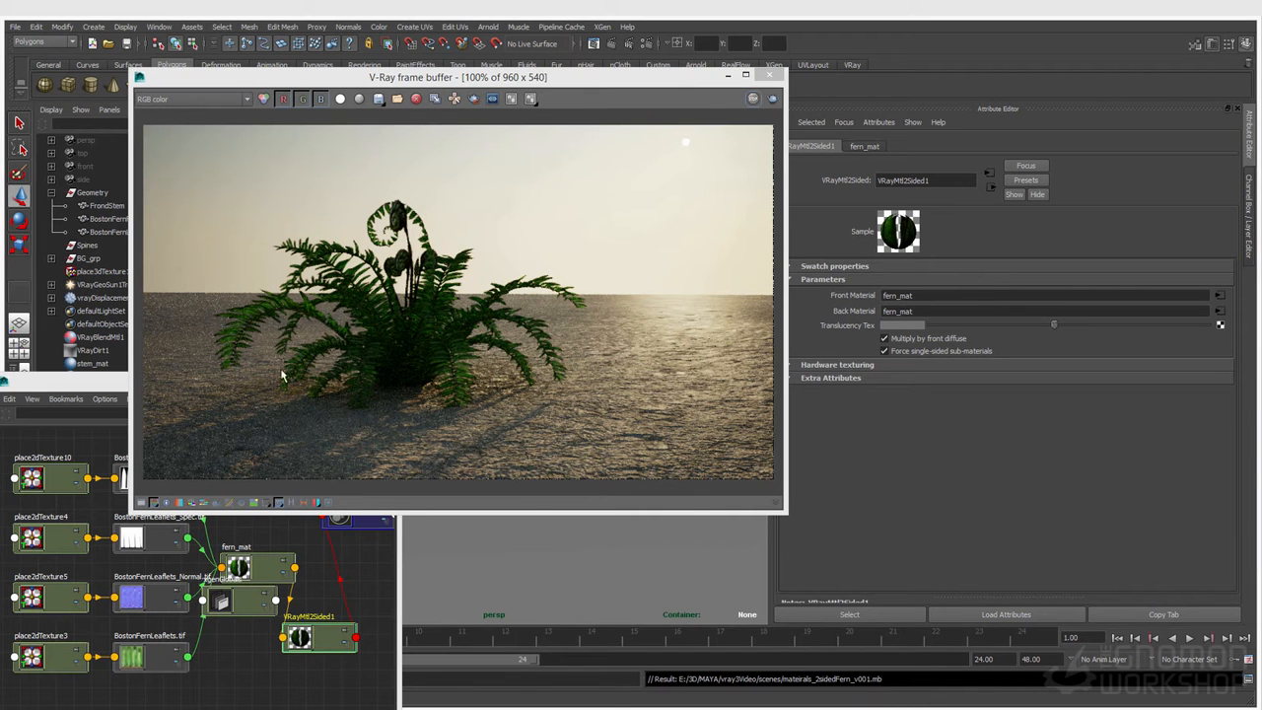
# Step: Tidy the node graph by moving xgenGlobals above the texture nodes and shifting VRayMtl2Sided1 slightly away from fern_mat
pyautogui.click(261, 678)
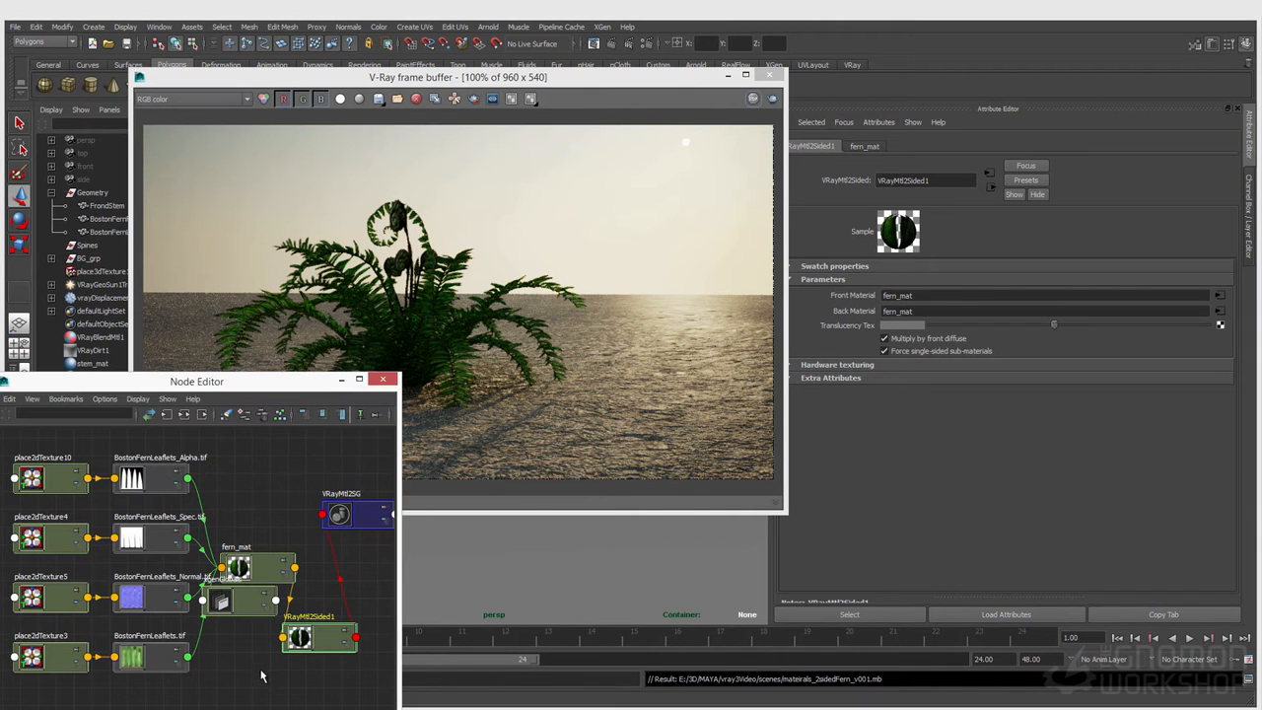
pyautogui.click(303, 636)
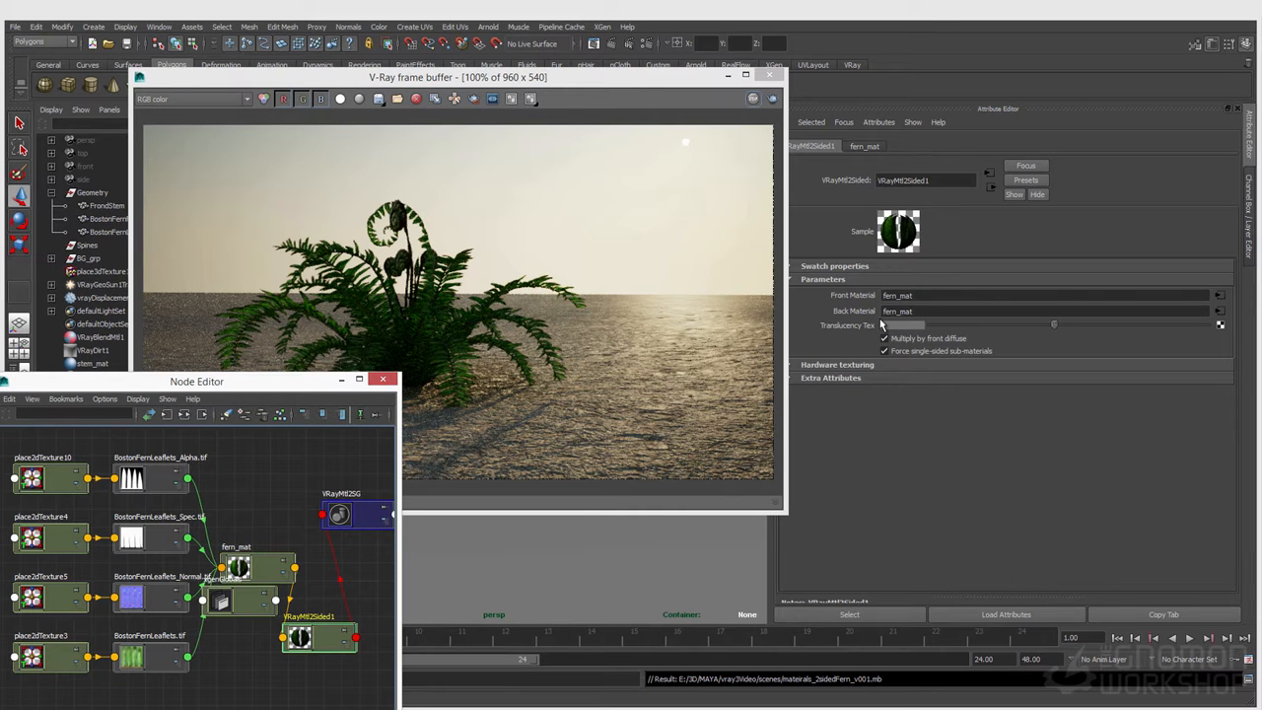
pyautogui.moveTo(222, 601); pyautogui.dragTo(226, 440)
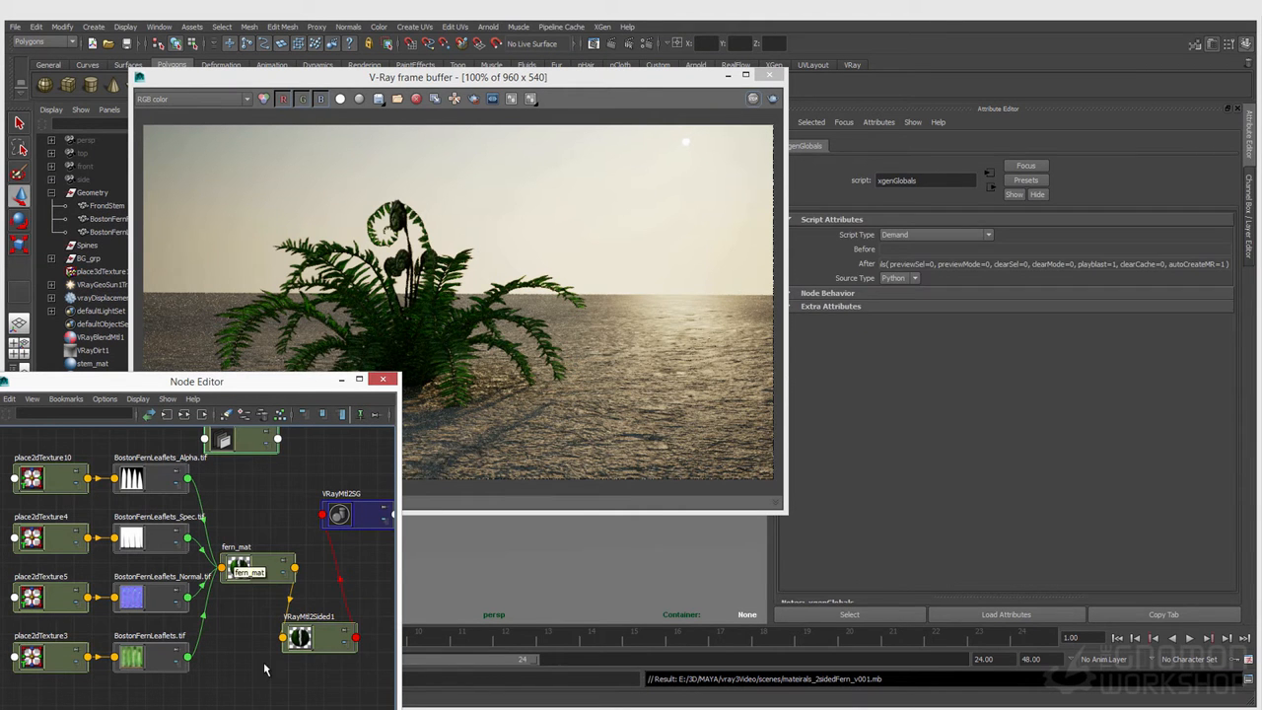
pyautogui.moveTo(304, 639); pyautogui.dragTo(318, 634)
pyautogui.click(252, 623)
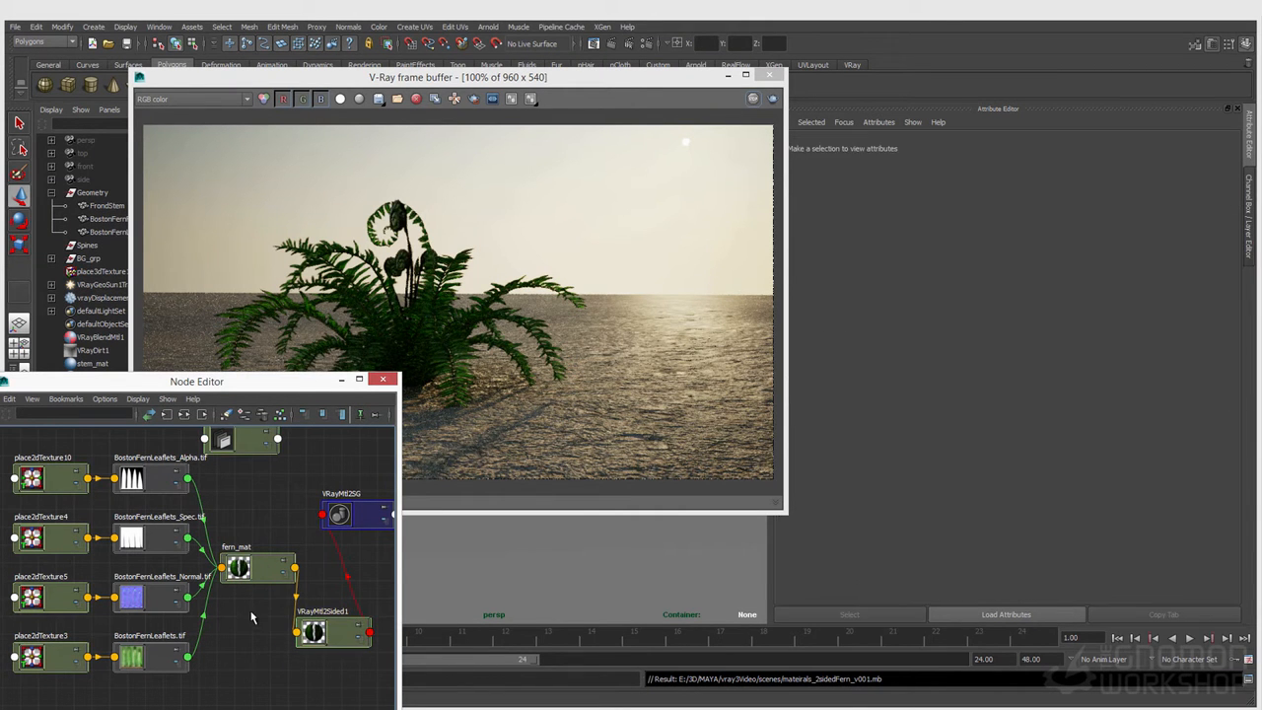
# Step: Duplicate fern_mat from the Hypershade with its connections to the existing texture network
pyautogui.click(259, 579)
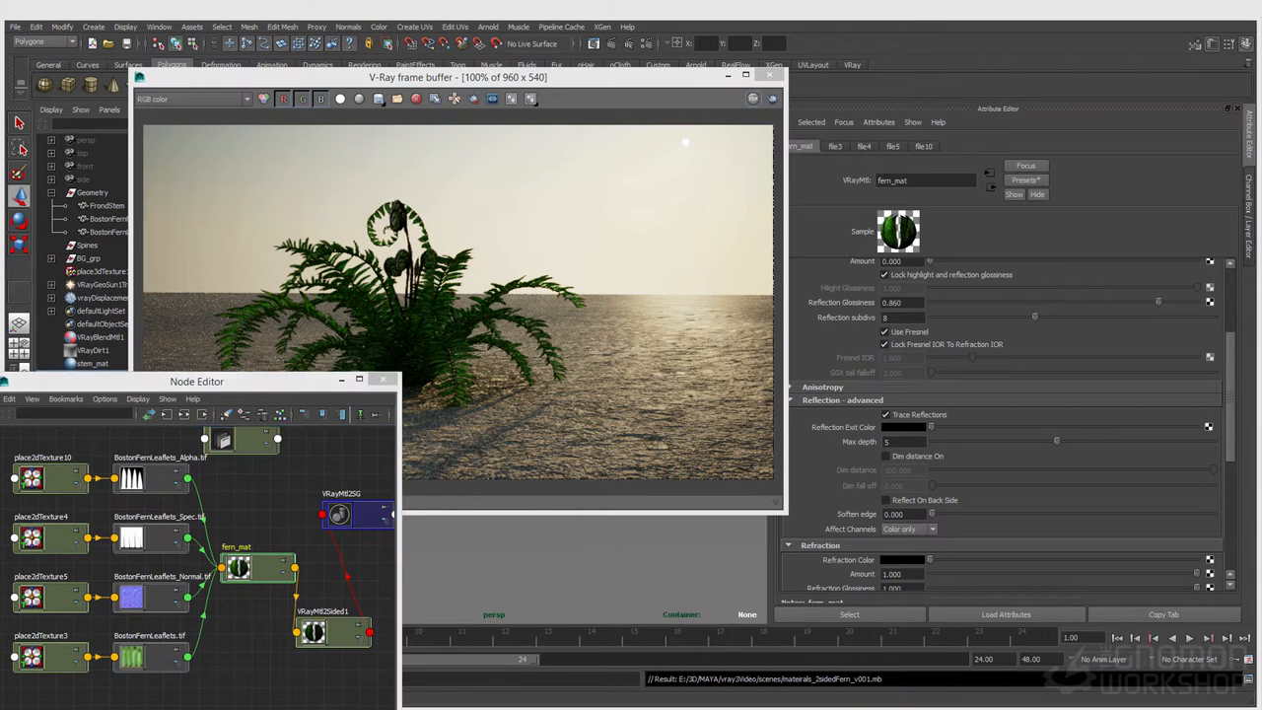
pyautogui.moveTo(0, 326); pyautogui.dragTo(647, 158)
pyautogui.click(306, 626)
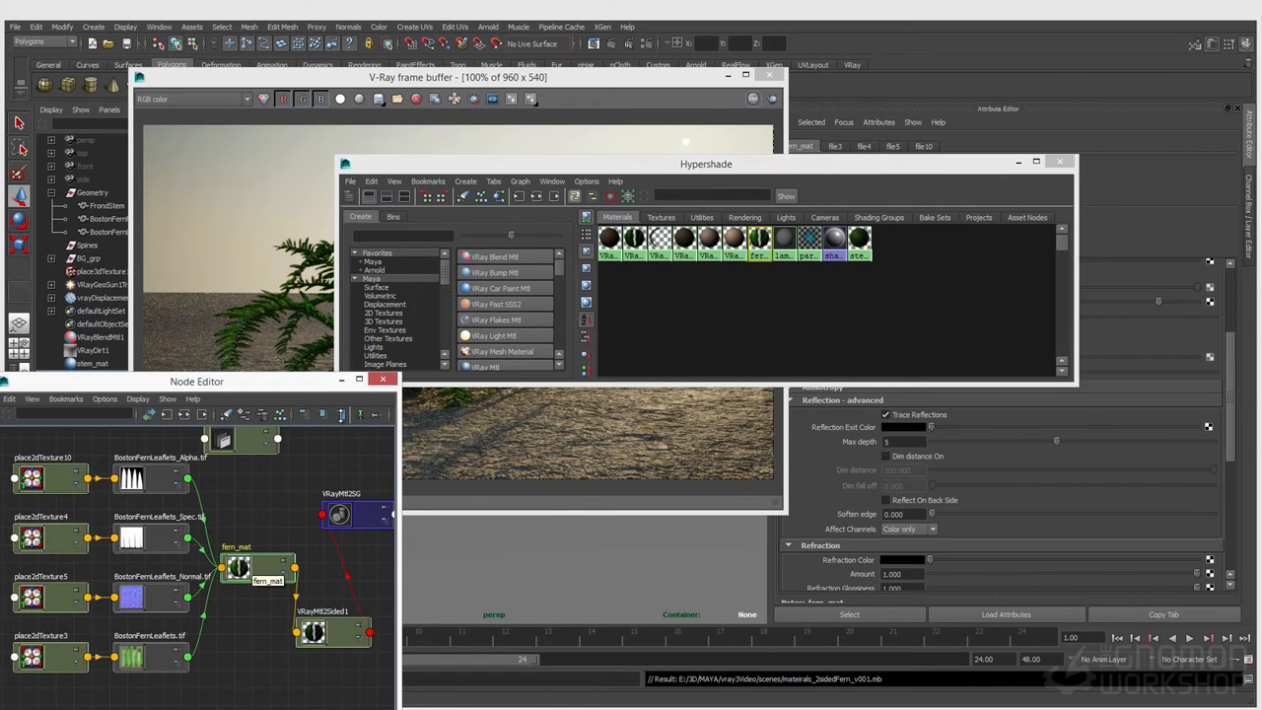
pyautogui.click(372, 181)
pyautogui.moveTo(450, 305)
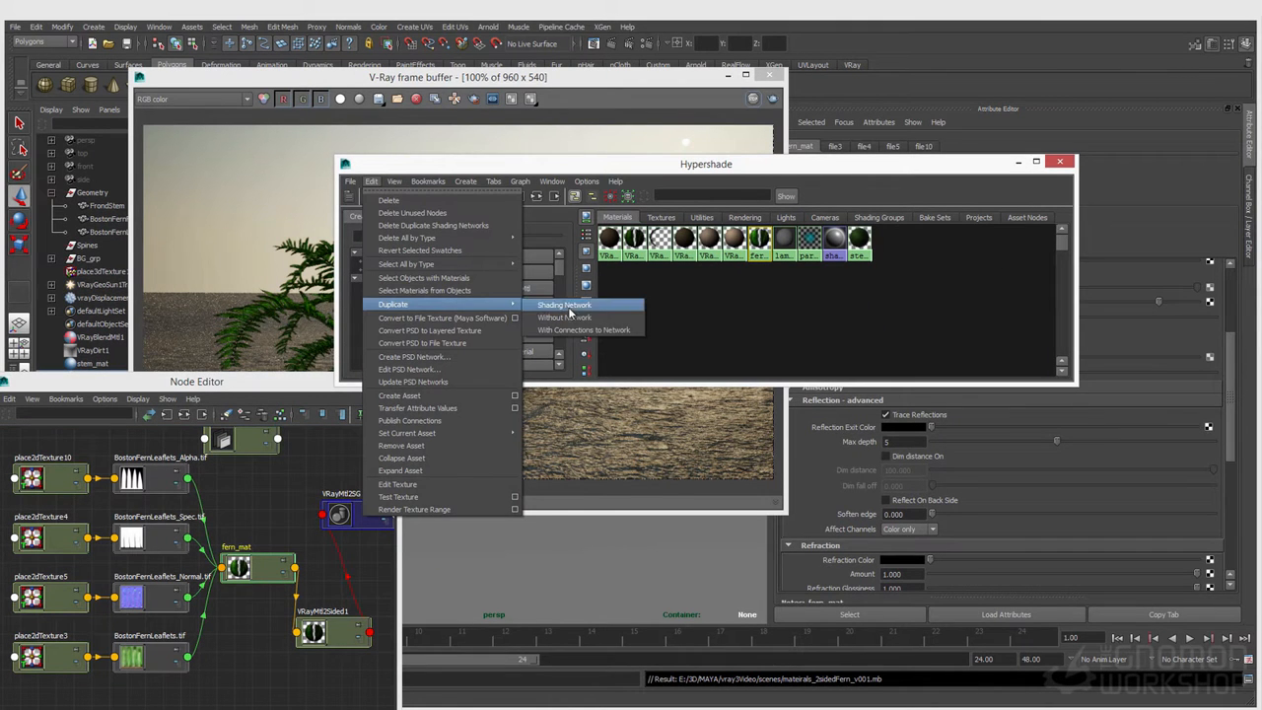
pyautogui.click(595, 331)
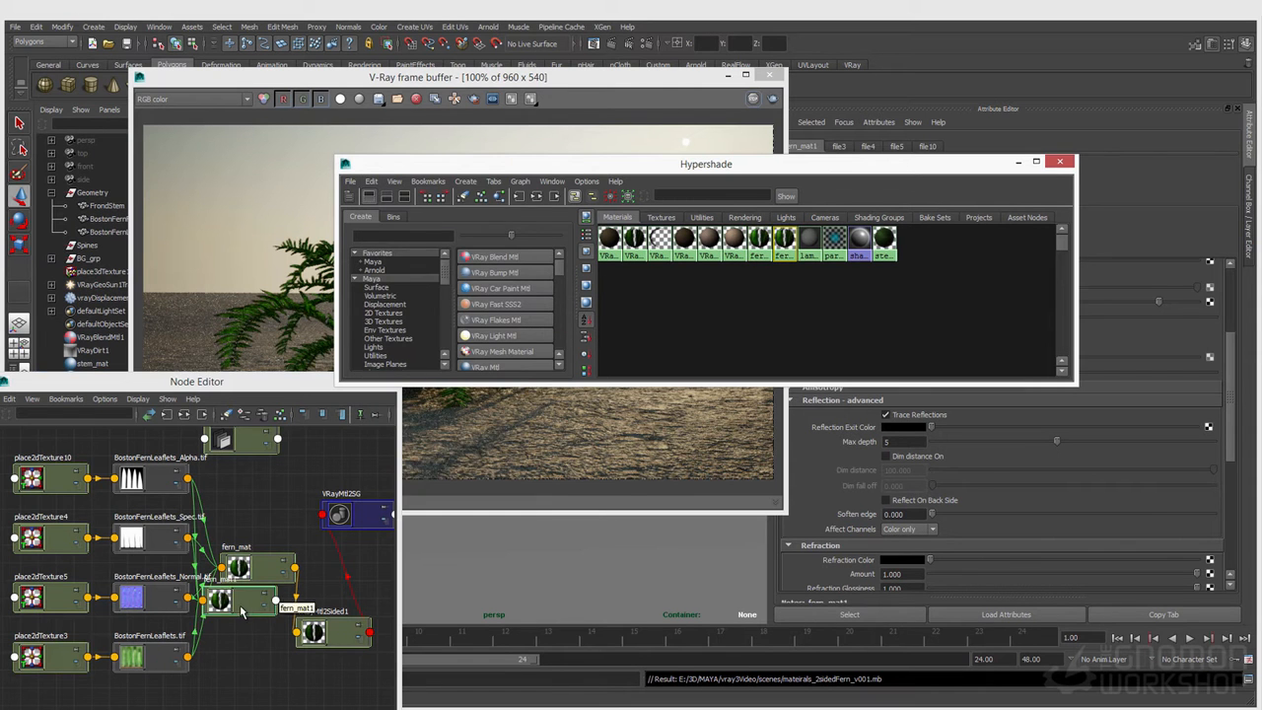
# Step: Place the duplicated material below VRayMtl2Sided1, clear the Hypershade away, and rename the duplicate fern_back_mat
pyautogui.moveTo(683, 170); pyautogui.dragTo(503, 167)
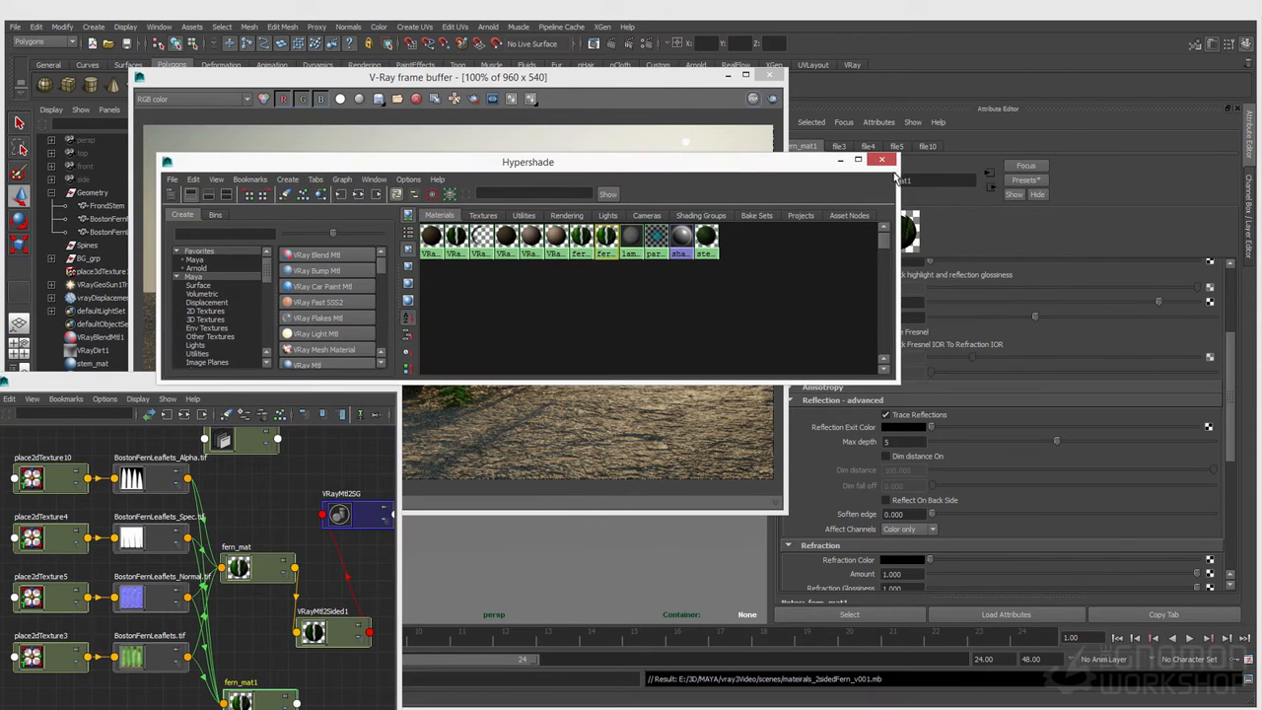
pyautogui.click(840, 162)
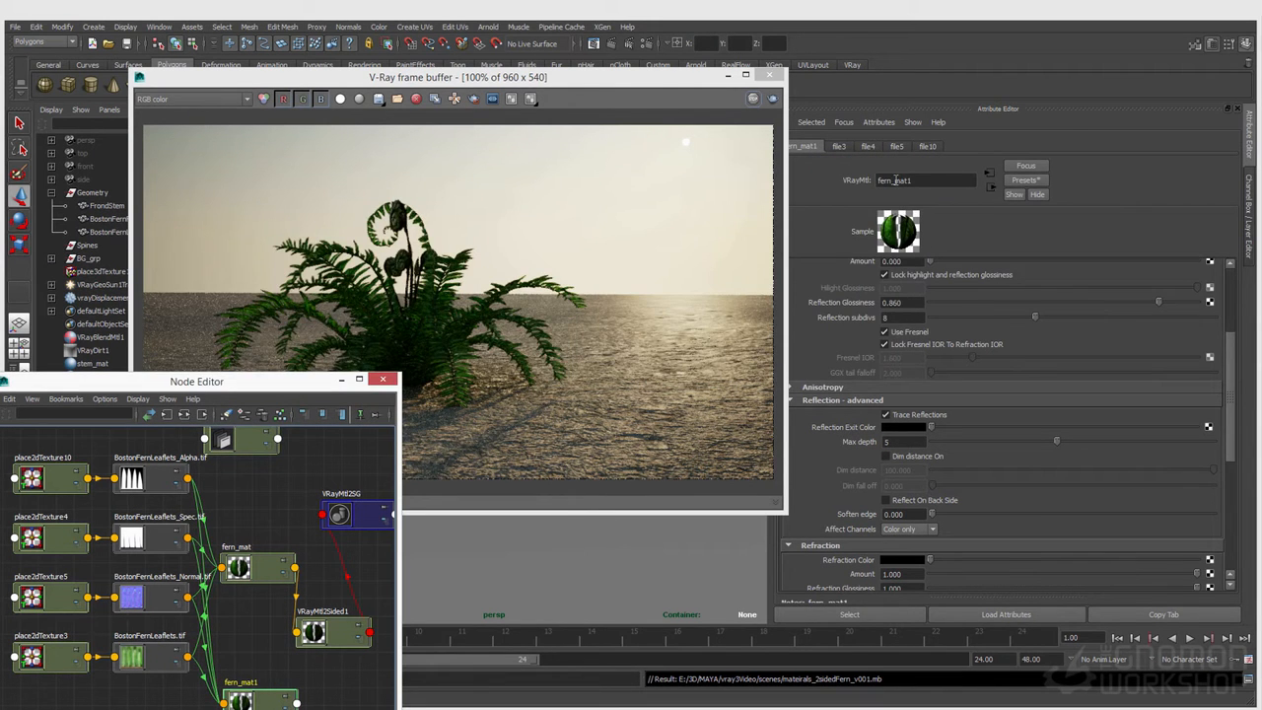
pyautogui.click(896, 180)
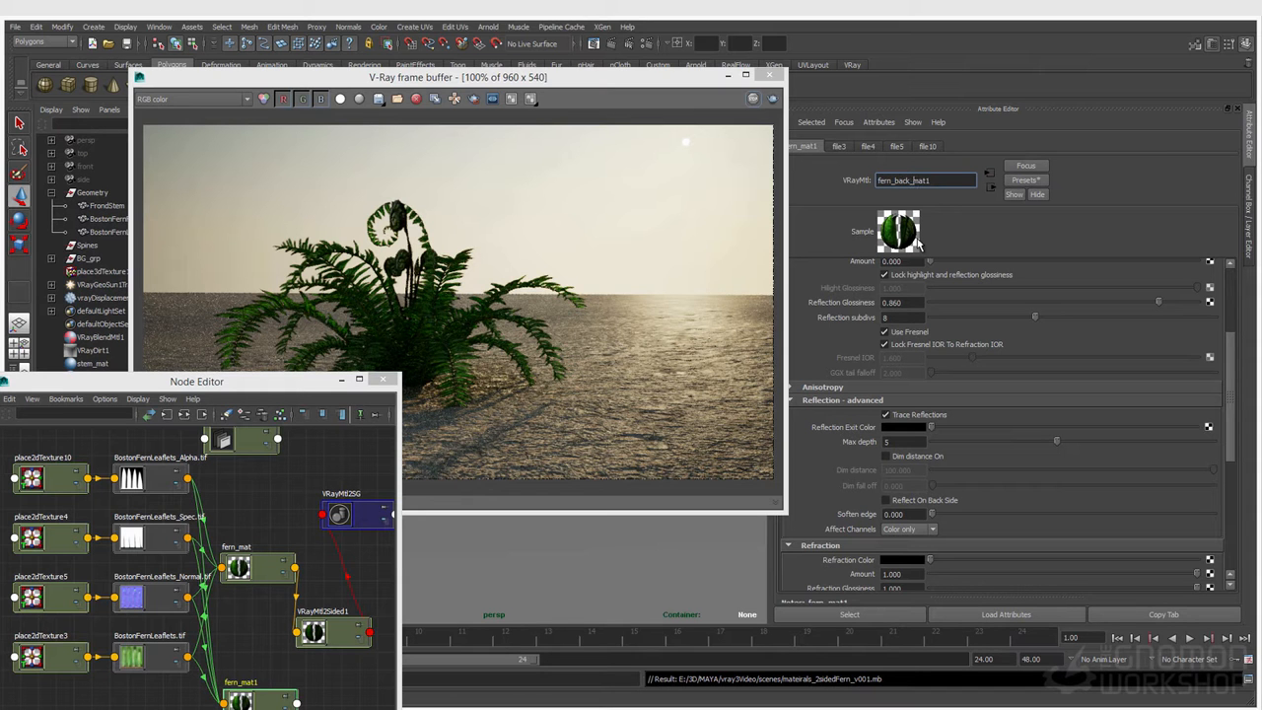
pyautogui.press('Return')
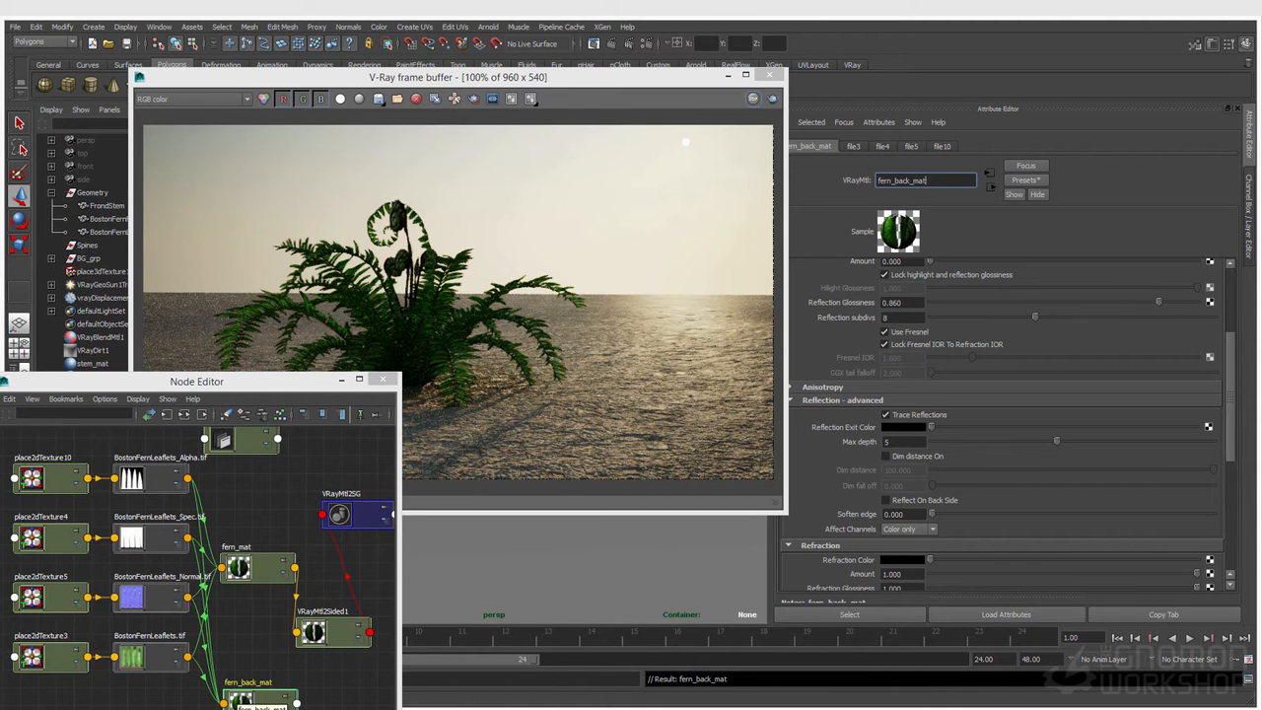
pyautogui.moveTo(240, 700); pyautogui.dragTo(274, 704)
# Step: Create a gammaCorrect node and connect the BostonFernLeaflets.tif color texture to its Value
pyautogui.click(151, 670)
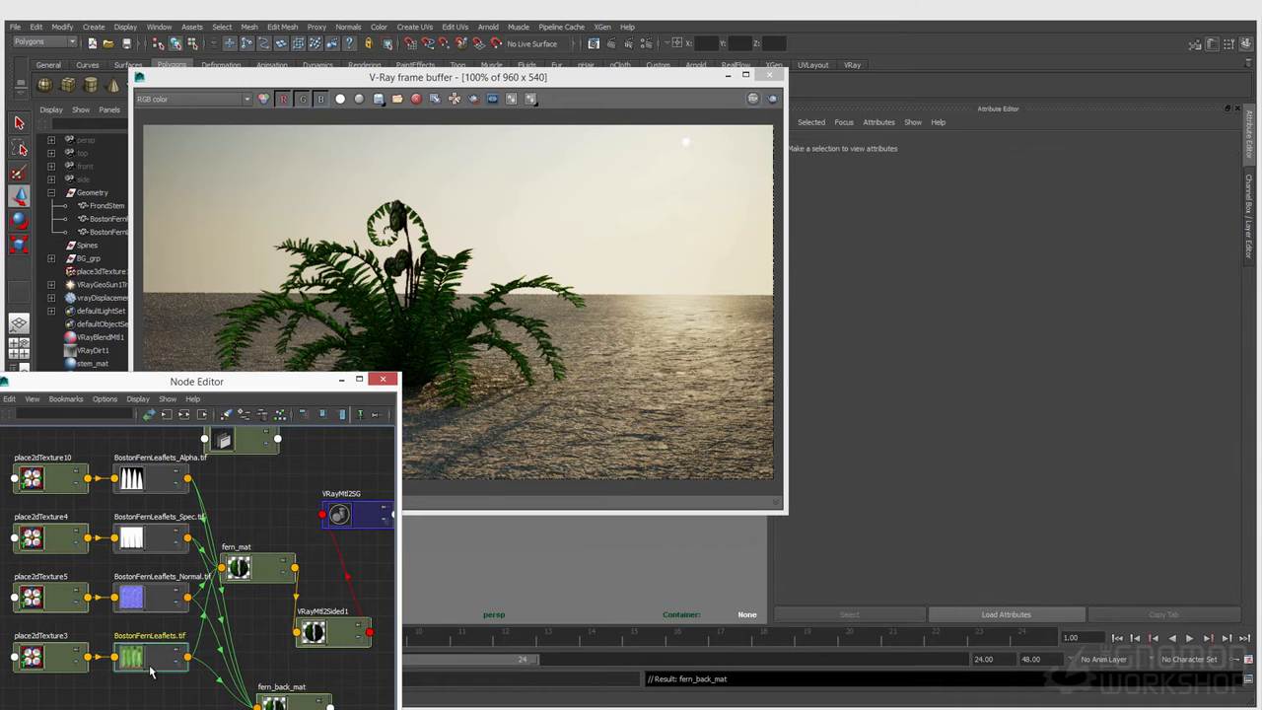
pyautogui.click(155, 695)
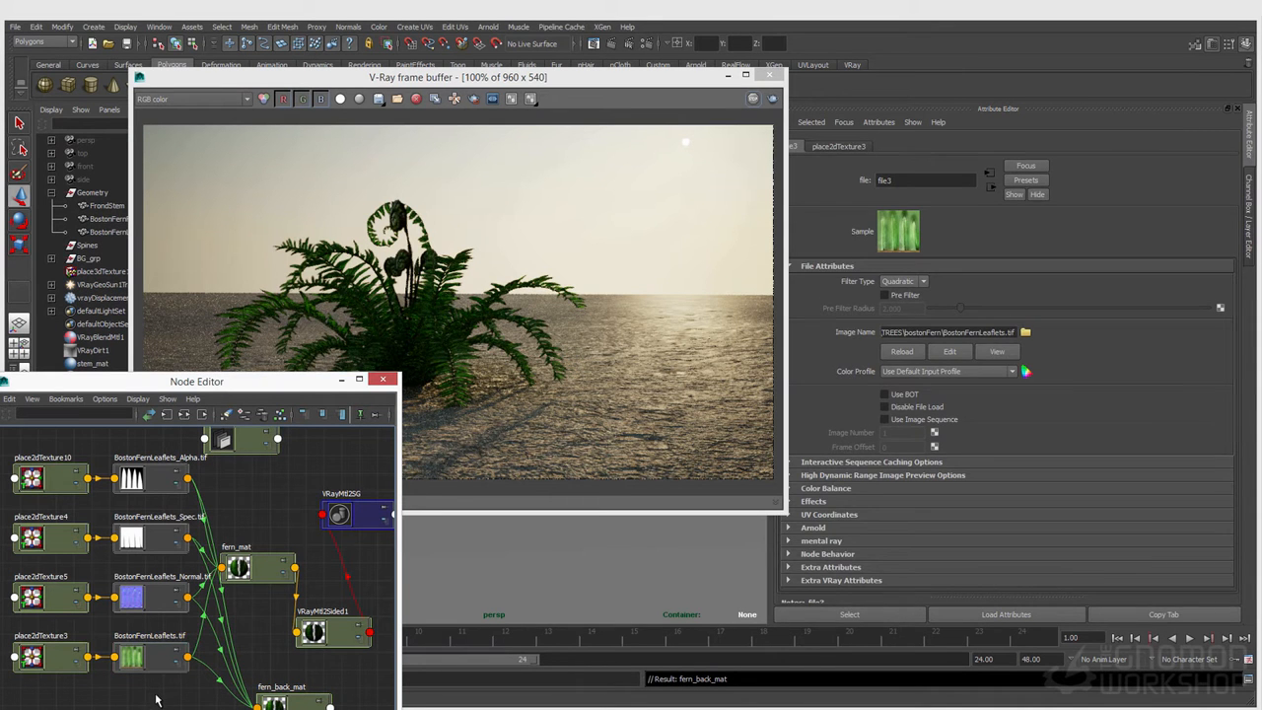
pyautogui.press('Tab')
pyautogui.write('ga')
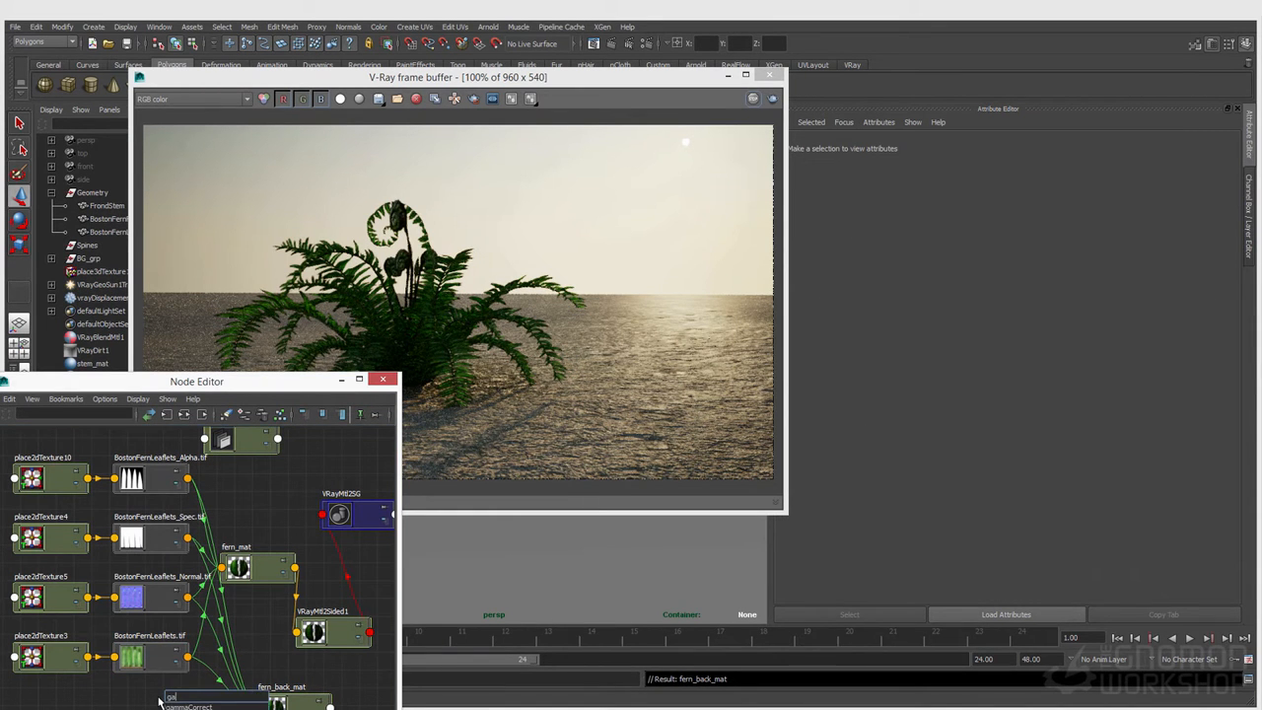
pyautogui.write('m')
pyautogui.press('Return')
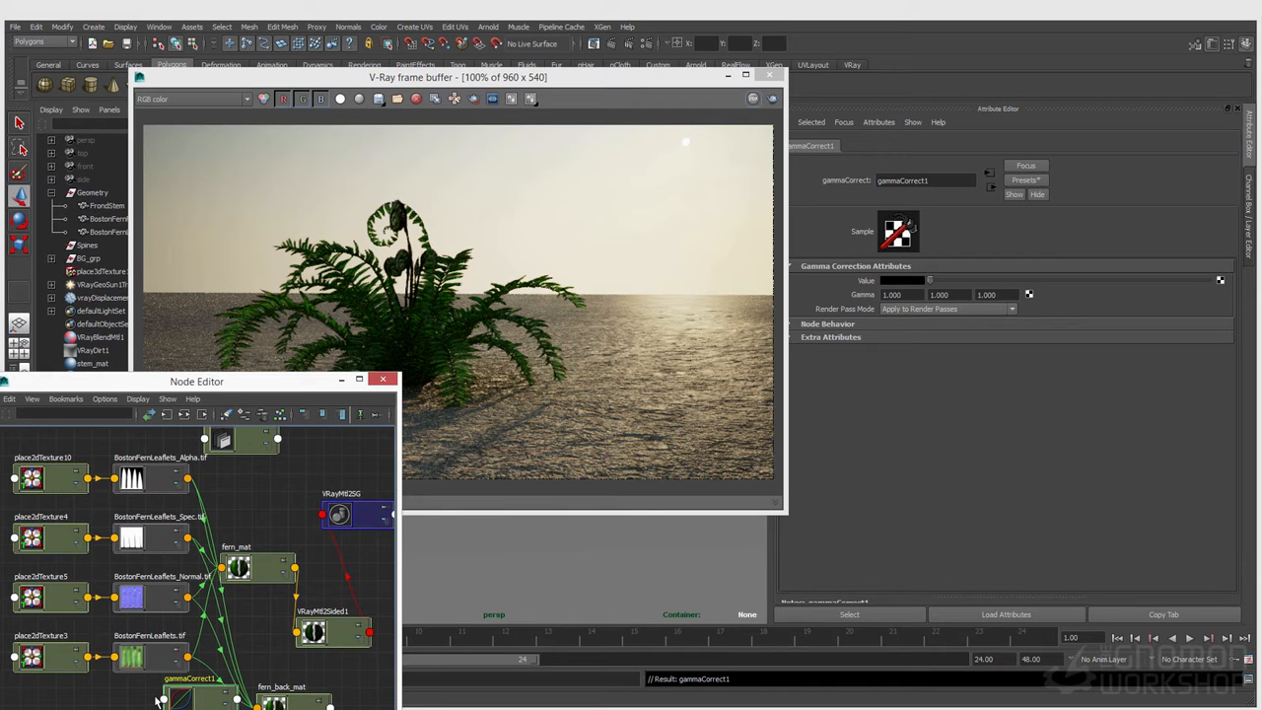
pyautogui.moveTo(728, 381); pyautogui.dragTo(902, 282)
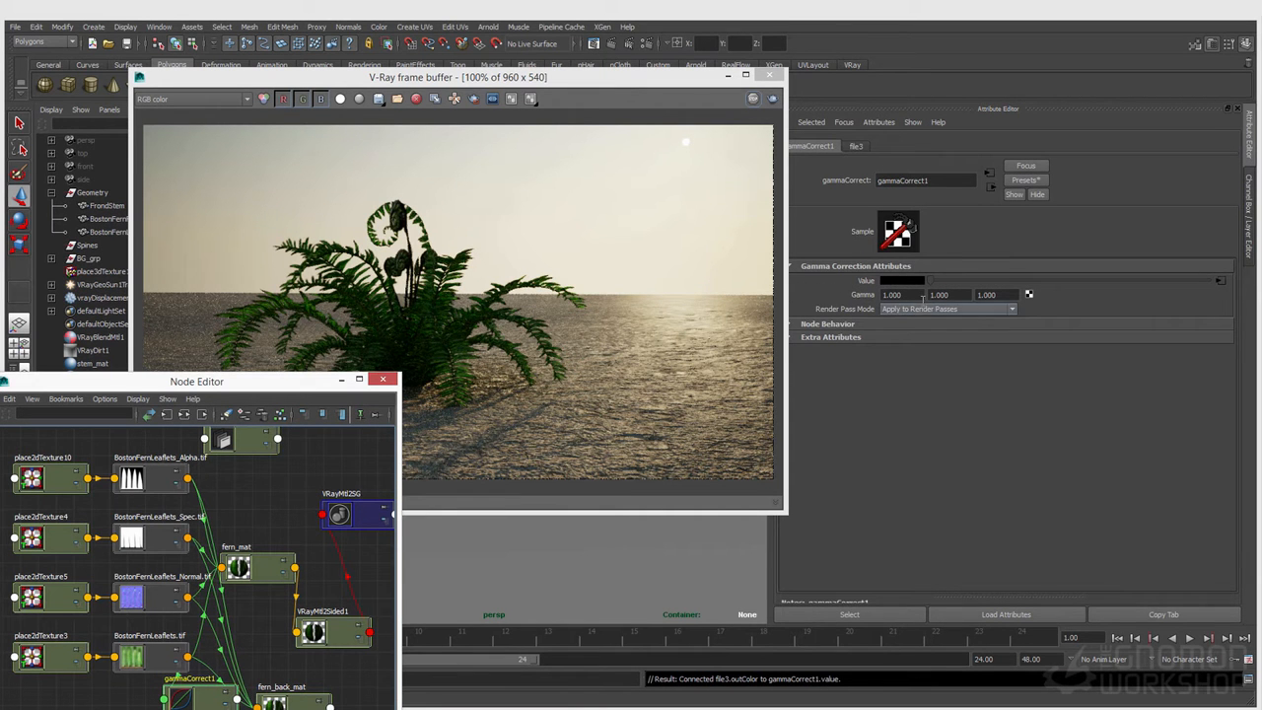
# Step: Set all three Gamma values of gammaCorrect1 to 1.2
pyautogui.click(898, 295)
pyautogui.write('1.2')
pyautogui.press('Tab')
pyautogui.write('1.2')
pyautogui.press('Tab')
pyautogui.write('1.2')
pyautogui.press('Tab')
# Step: Connect gammaCorrect1's output to fern_back_mat's diffuse color and move the gamma node lower in the graph
pyautogui.click(278, 702)
pyautogui.moveTo(202, 702); pyautogui.dragTo(286, 698, button='middle')
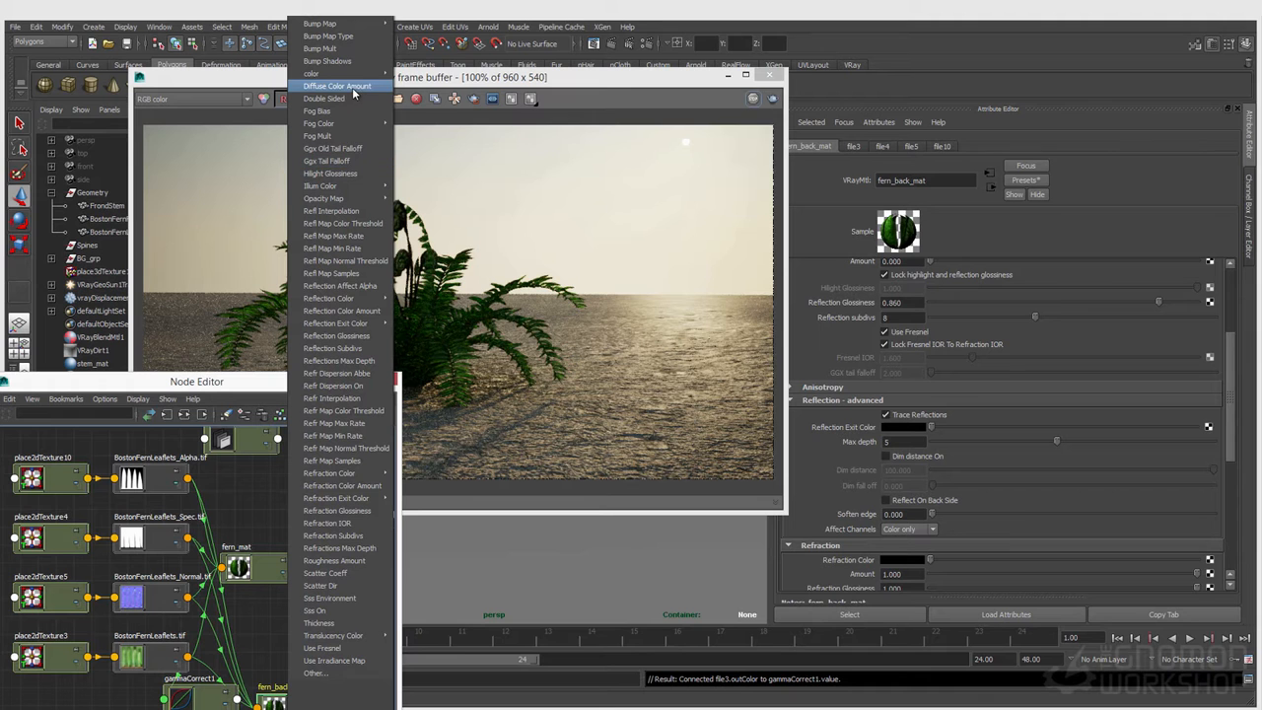
pyautogui.moveTo(355, 77)
pyautogui.click(418, 74)
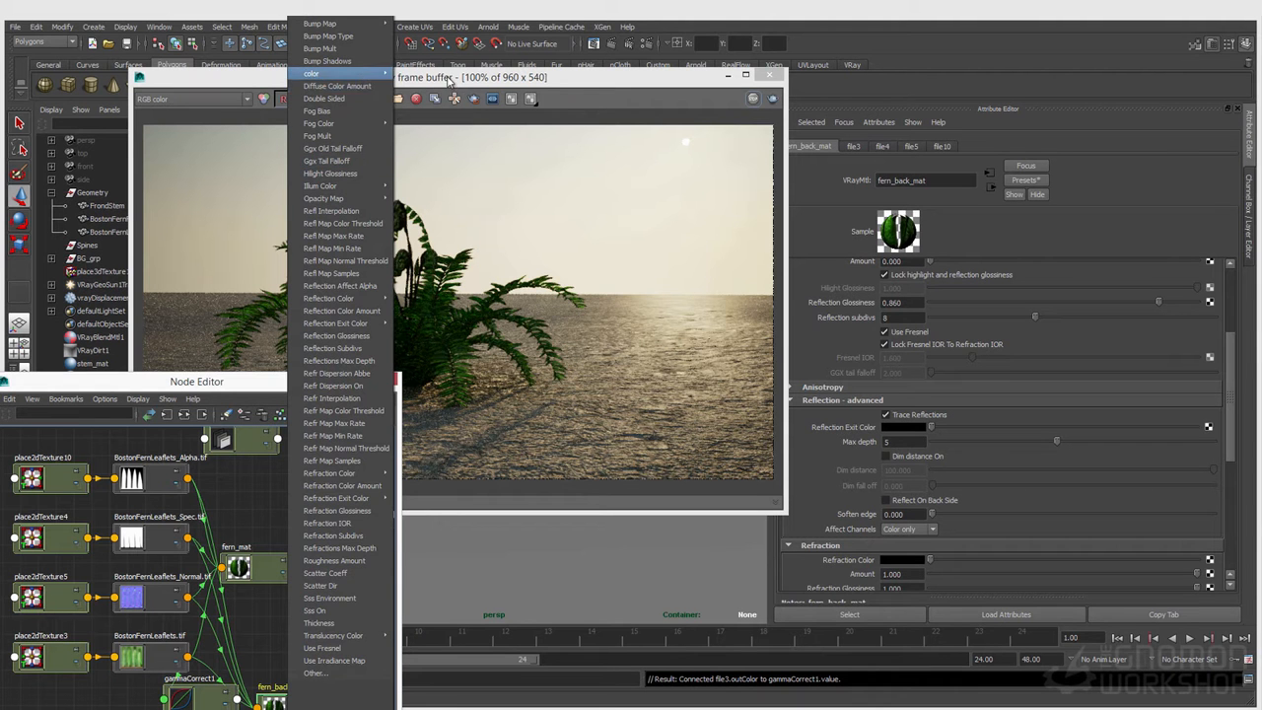
pyautogui.click(197, 702)
# Step: Compare the sample swatches and attributes of fern_back_mat and fern_mat
pyautogui.click(291, 702)
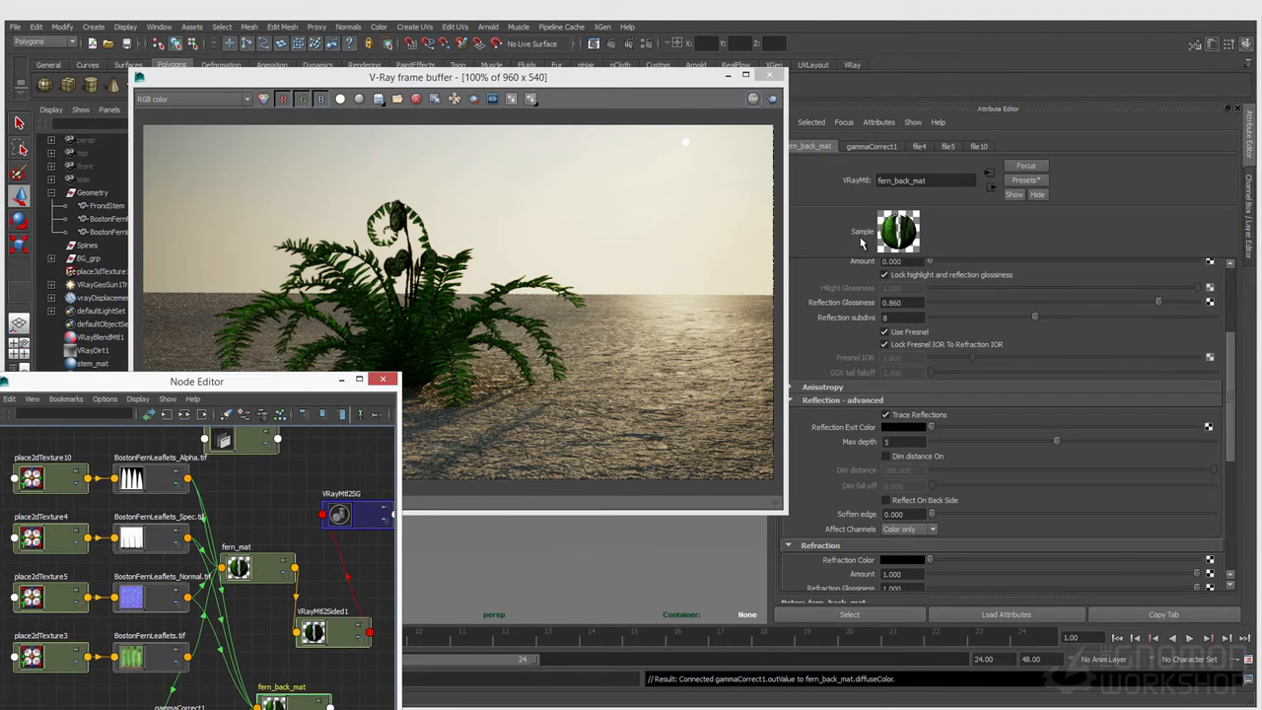
pyautogui.click(248, 569)
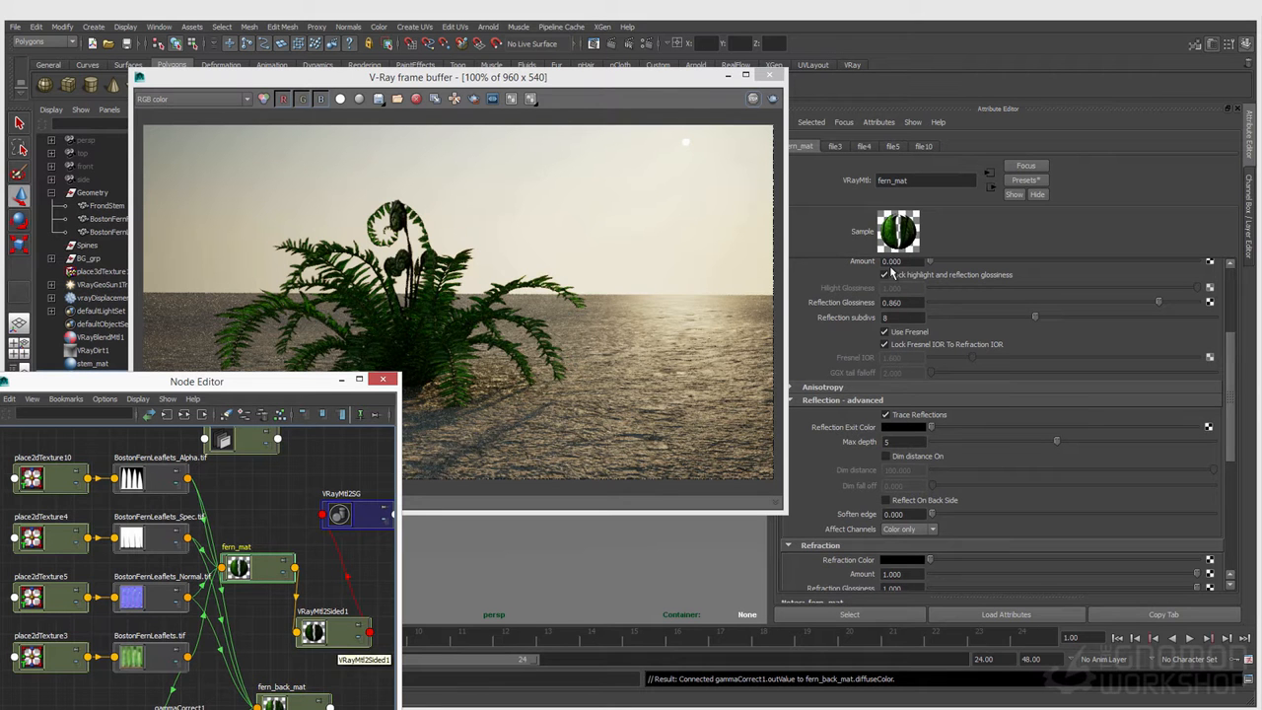
pyautogui.click(285, 698)
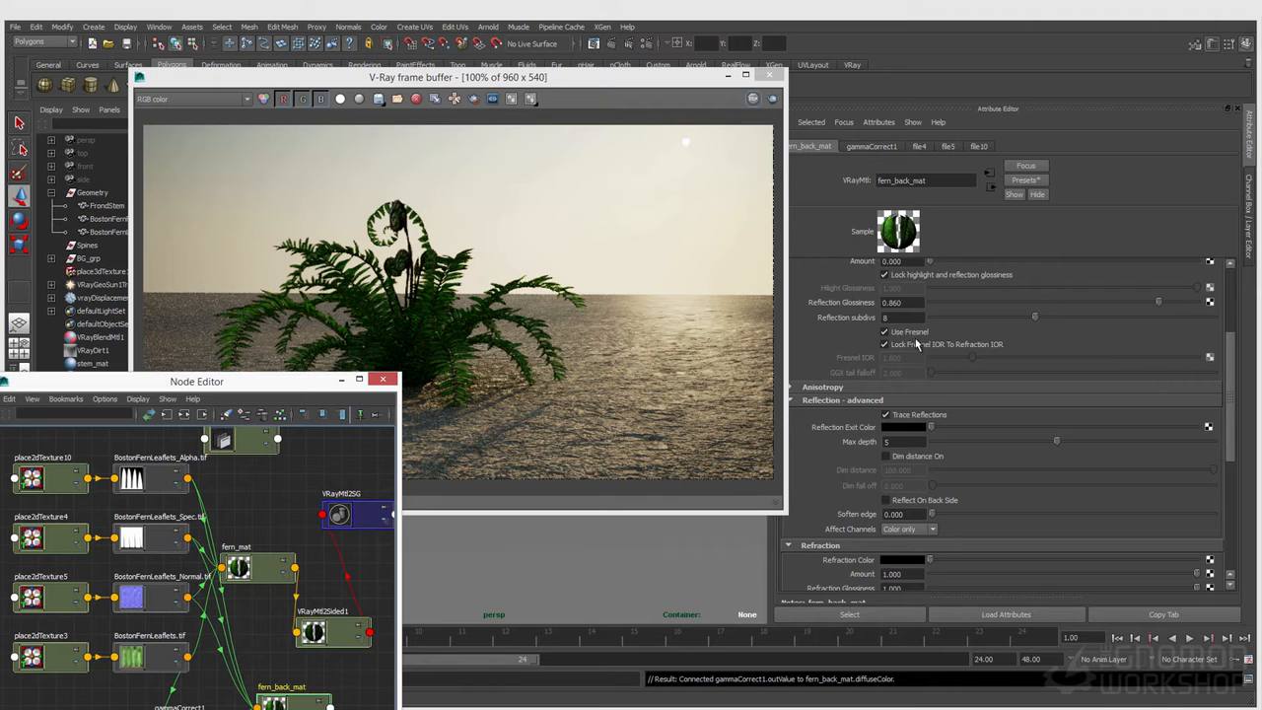
# Step: Review fern_back_mat's reflection settings and raise its reflection amount to the maximum
pyautogui.scroll(3, 969, 382)
pyautogui.scroll(-2, 918, 456)
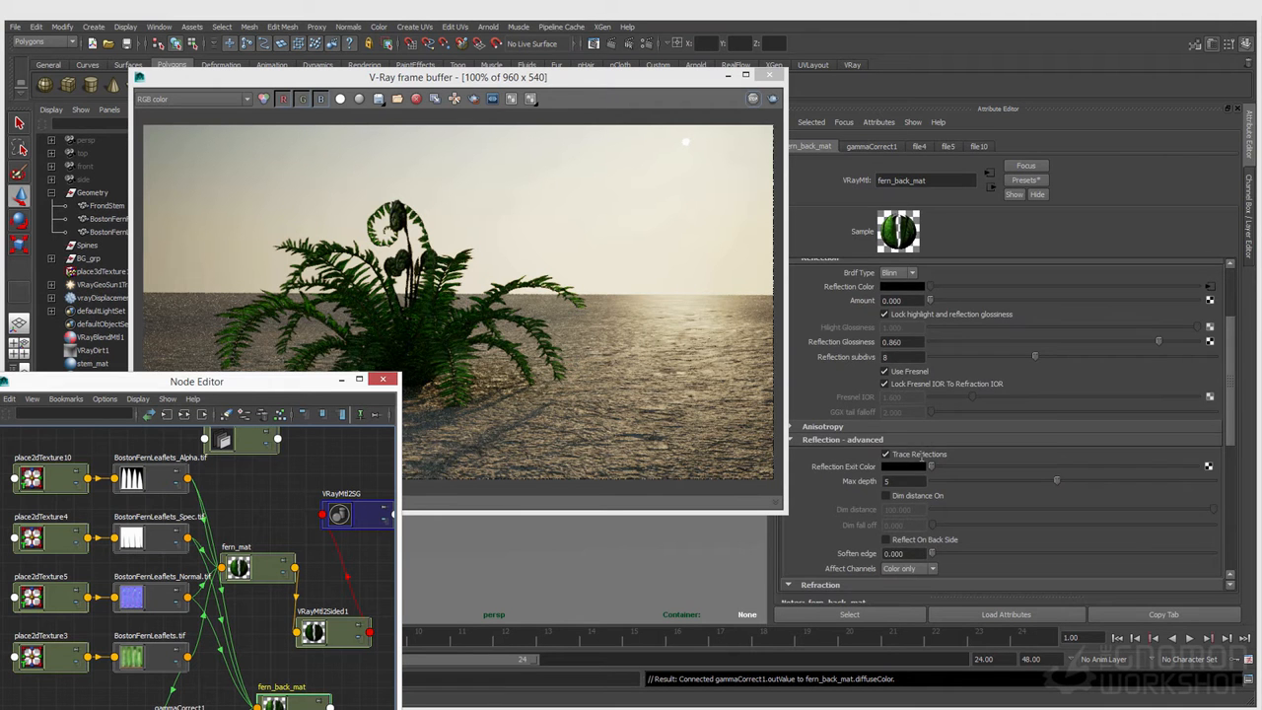
pyautogui.scroll(-2, 922, 456)
pyautogui.scroll(2, 942, 454)
pyautogui.scroll(2, 944, 455)
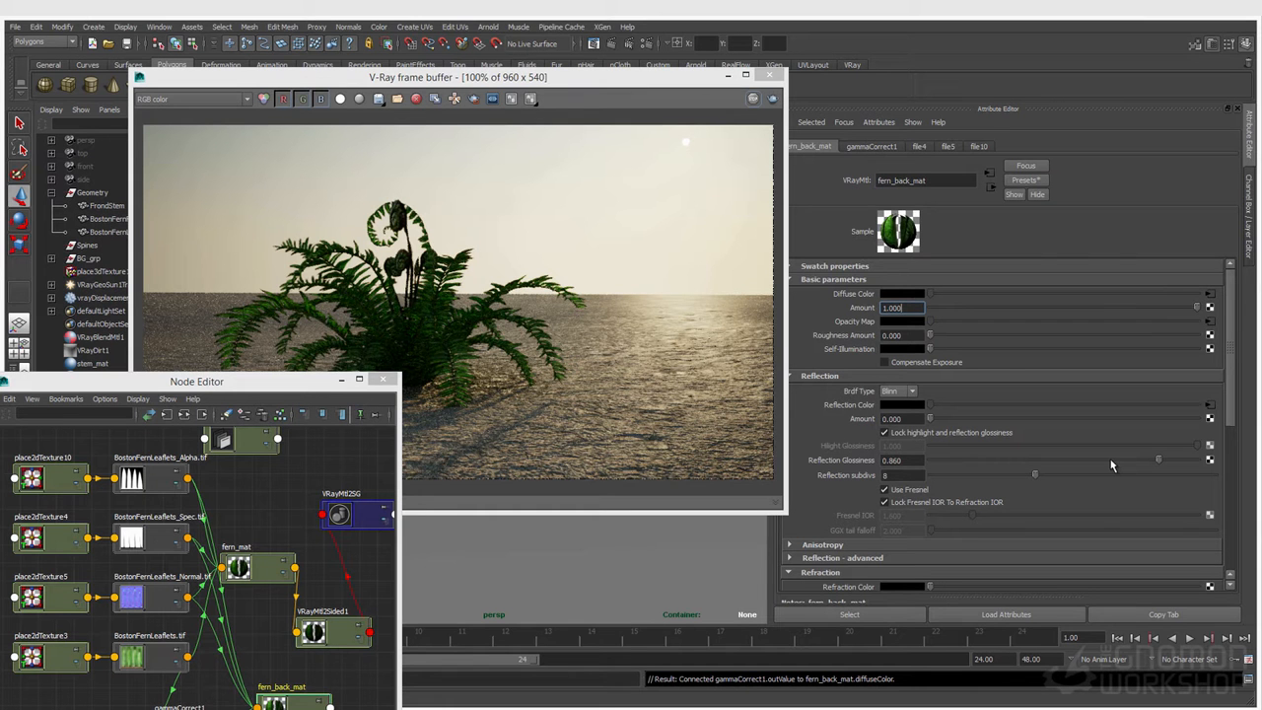
pyautogui.moveTo(1120, 458); pyautogui.dragTo(1117, 455)
pyautogui.moveTo(944, 424); pyautogui.dragTo(1223, 432)
# Step: Set fern_mat's reflection amount to about 0.946 and save the scene
pyautogui.click(281, 570)
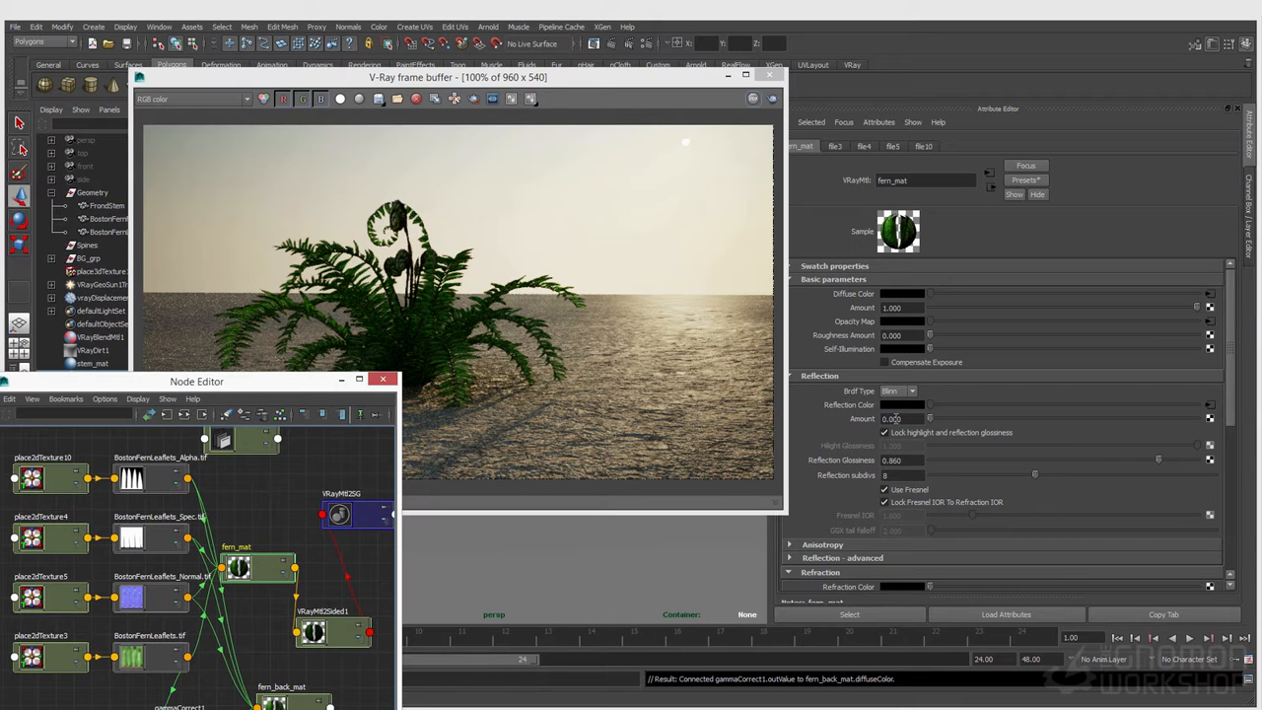
pyautogui.moveTo(961, 426); pyautogui.dragTo(1182, 420)
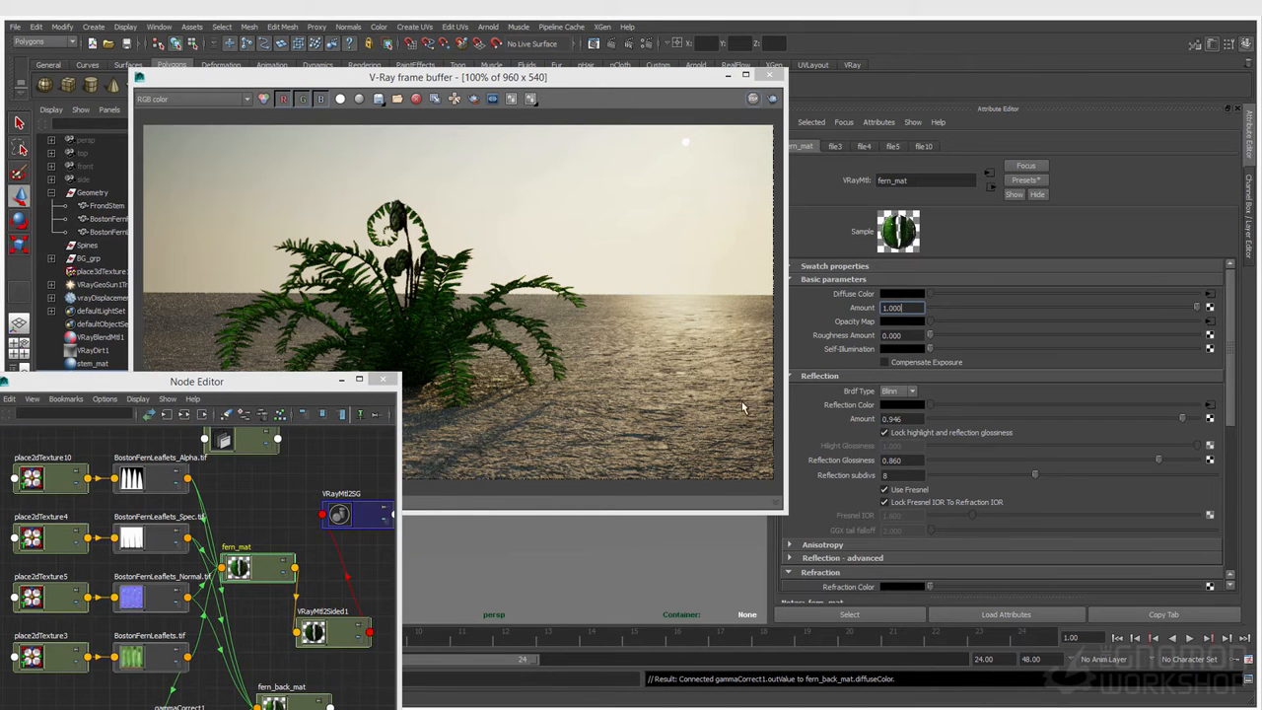
pyautogui.click(126, 43)
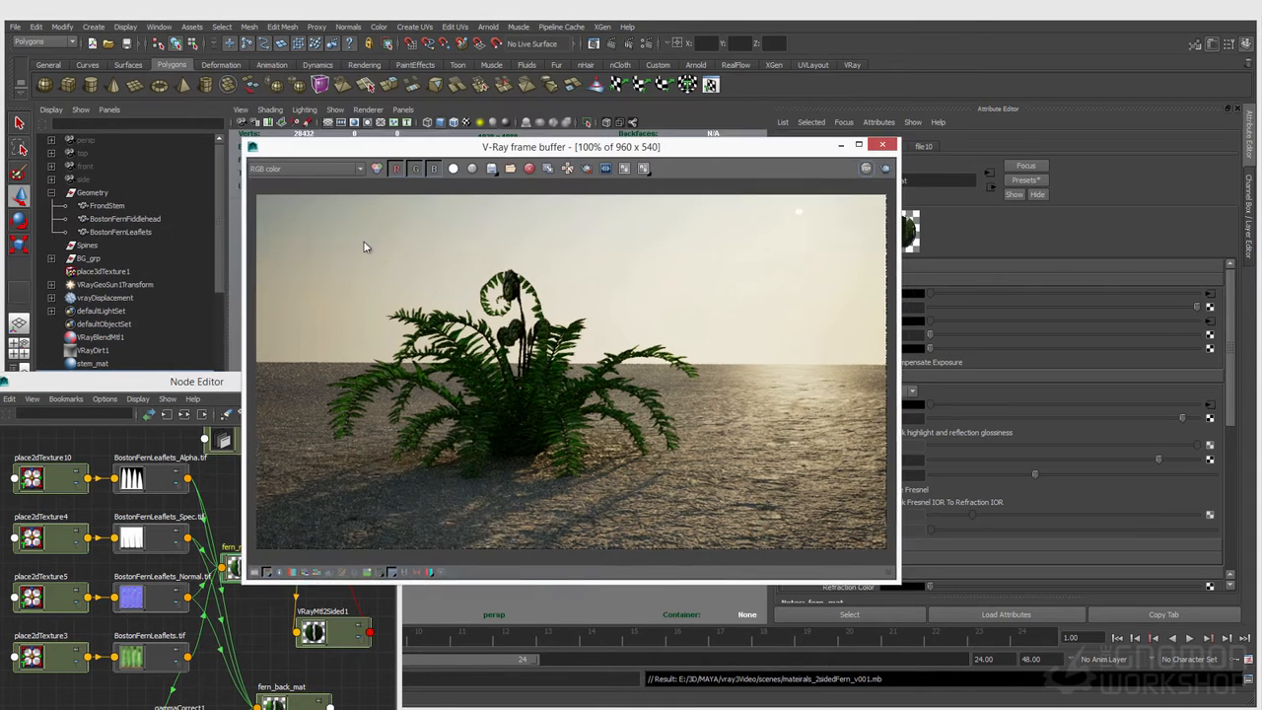
# Step: Assign fern_back_mat as the back material of VRayMtl2Sided1
pyautogui.moveTo(425, 150); pyautogui.dragTo(340, 85)
pyautogui.click(324, 634)
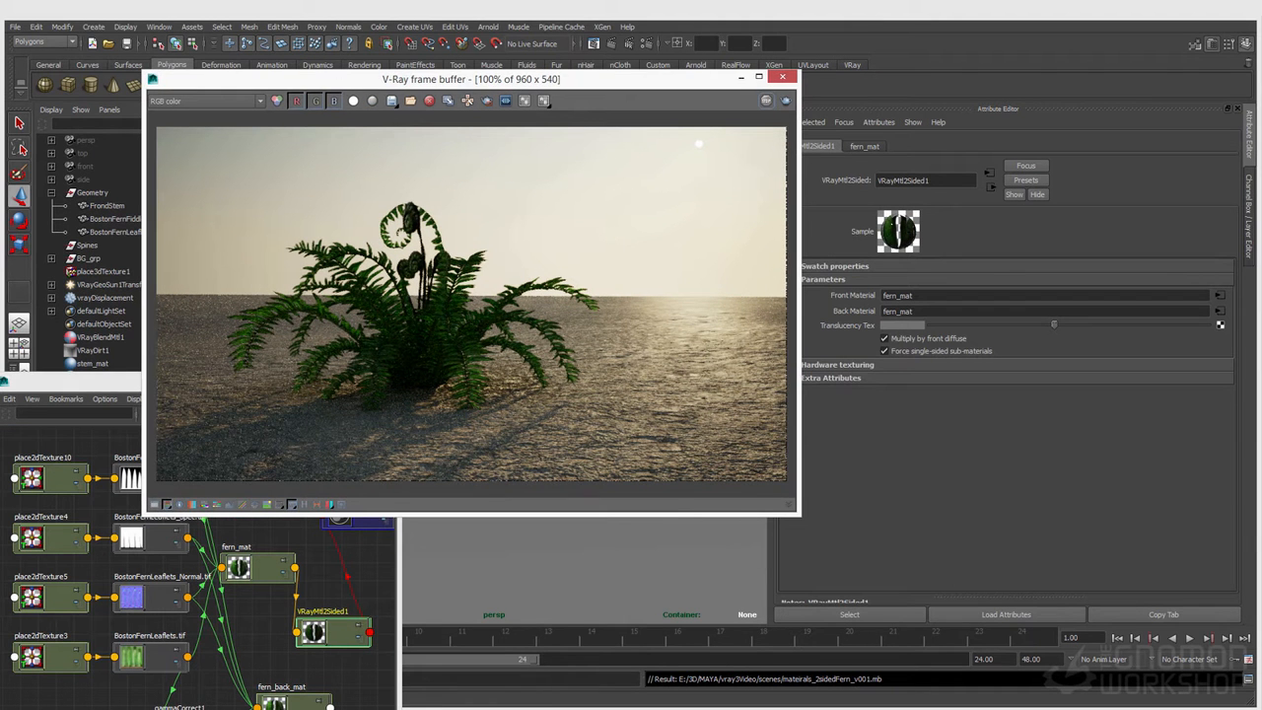
pyautogui.moveTo(274, 702); pyautogui.dragTo(850, 316, button='middle')
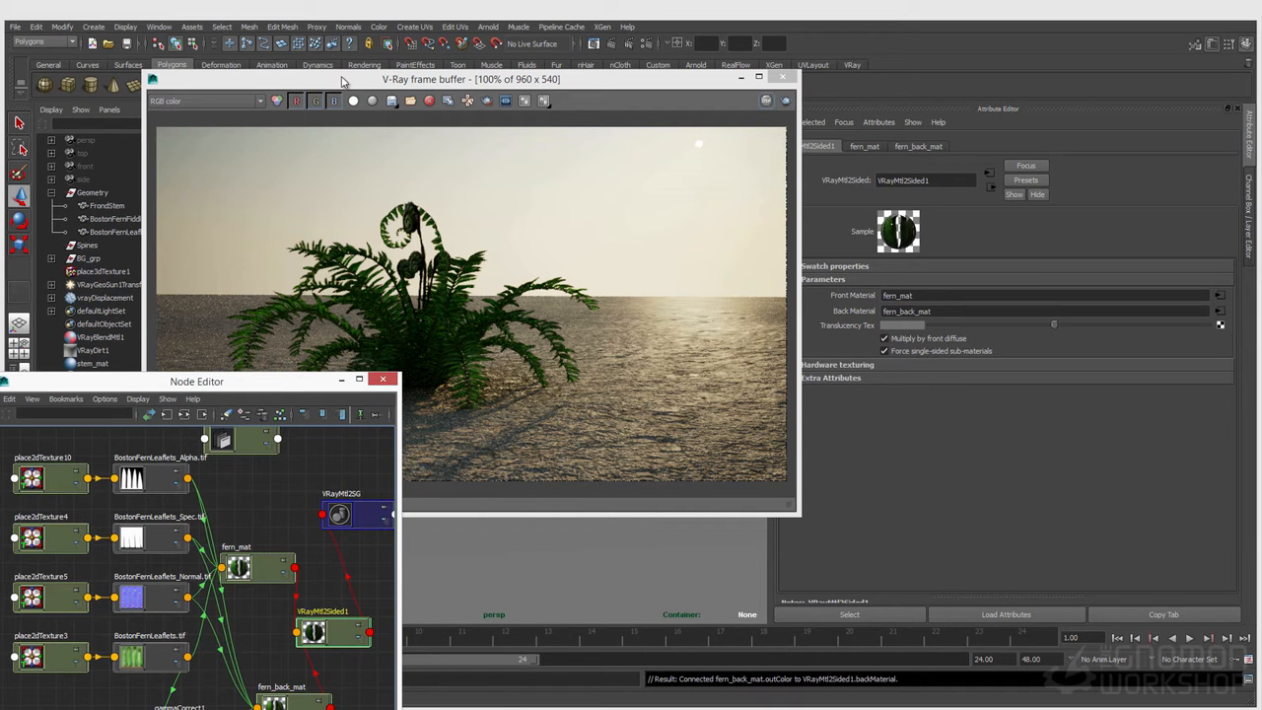
# Step: Display the normals channel of the fern render and uncover the viewport
pyautogui.click(227, 102)
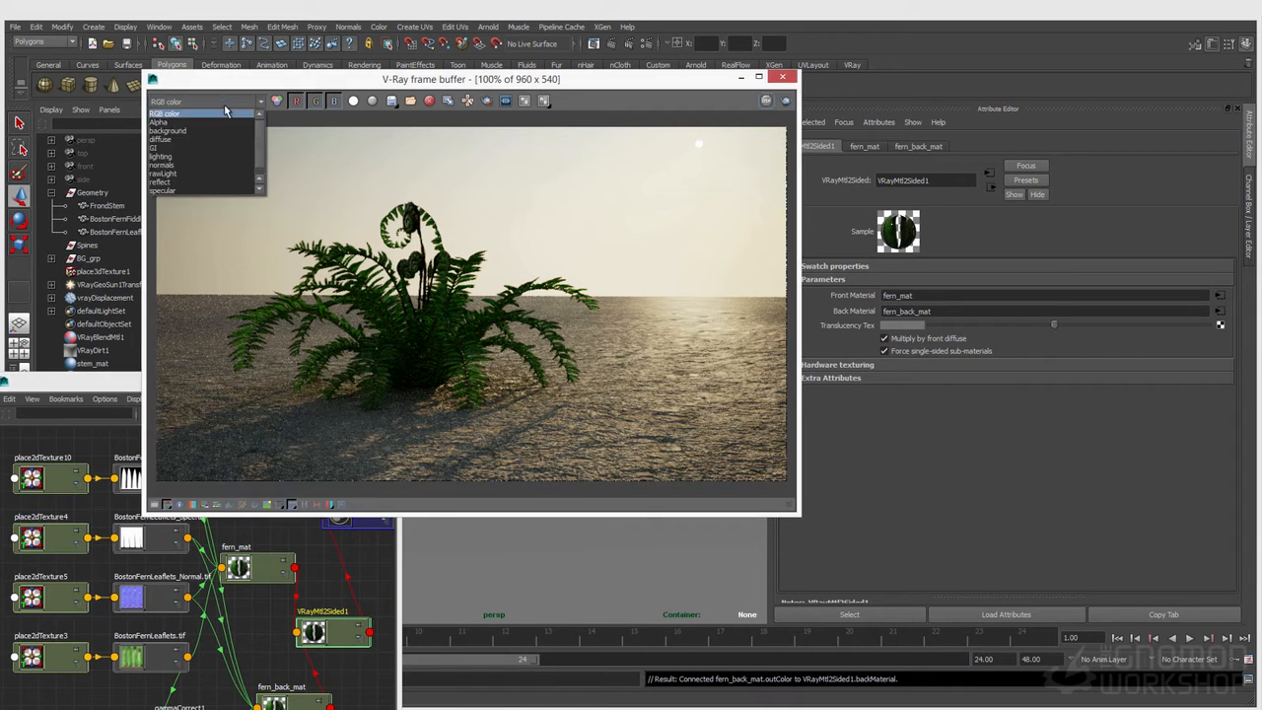
pyautogui.click(189, 168)
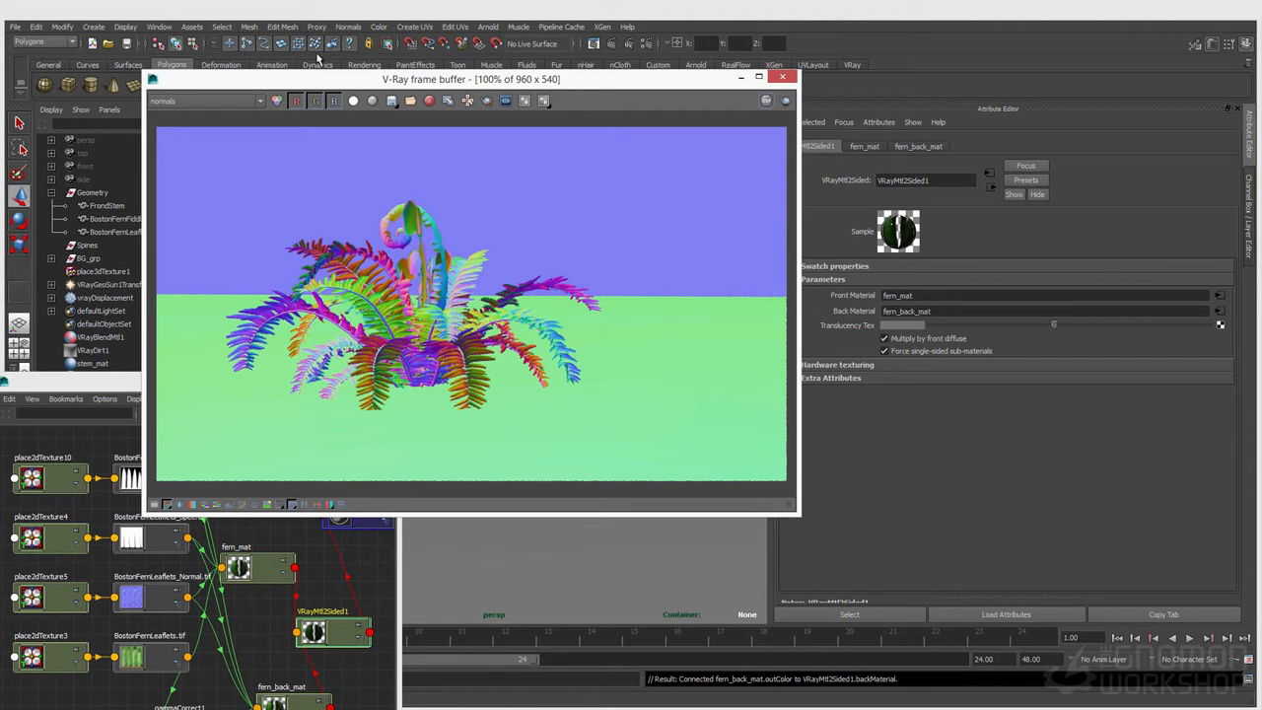
pyautogui.moveTo(321, 85); pyautogui.dragTo(710, 127)
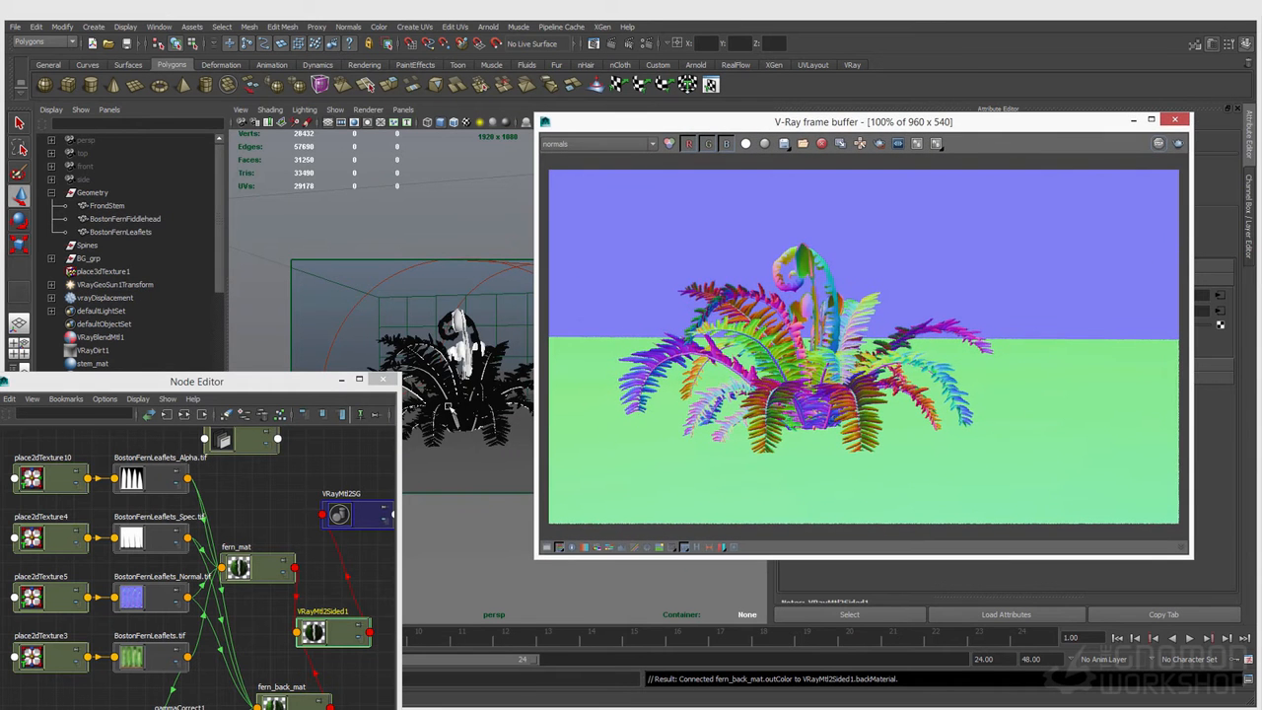
# Step: Select the fern's Geometry group and isolate it in the perspective view
pyautogui.click(425, 410)
pyautogui.press('q')
pyautogui.click(270, 109)
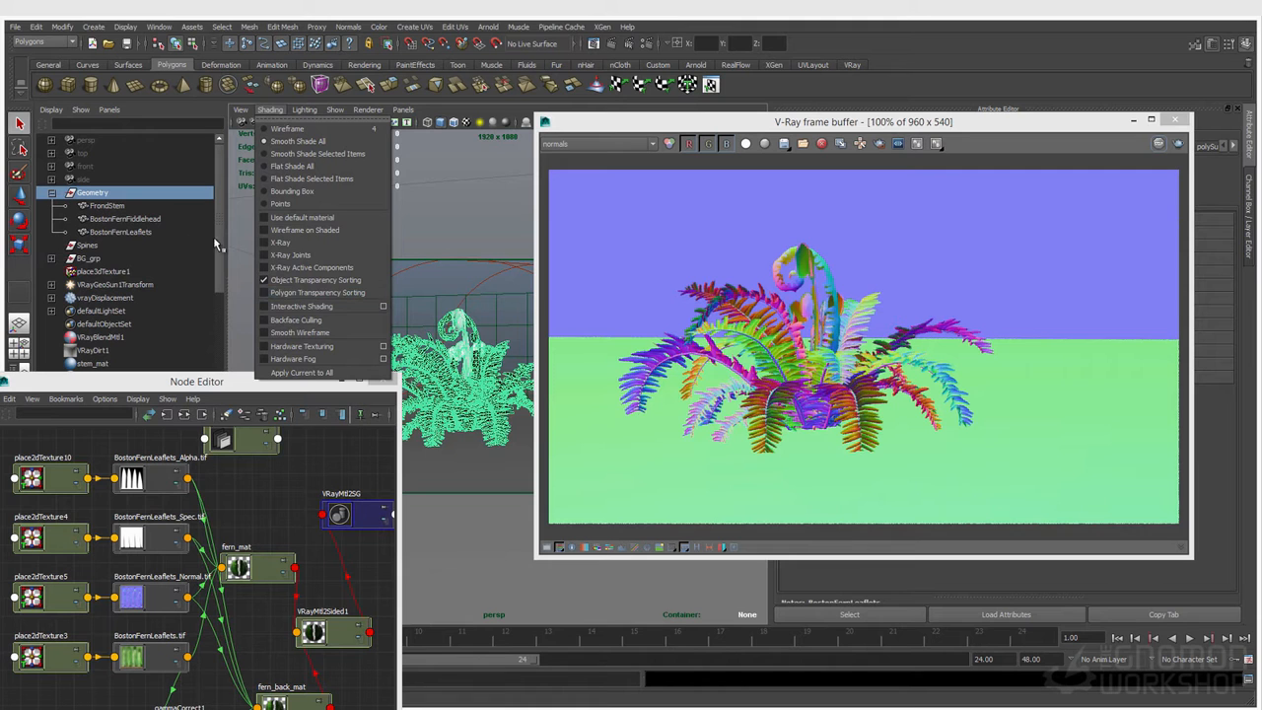
pyautogui.click(305, 109)
pyautogui.click(314, 193)
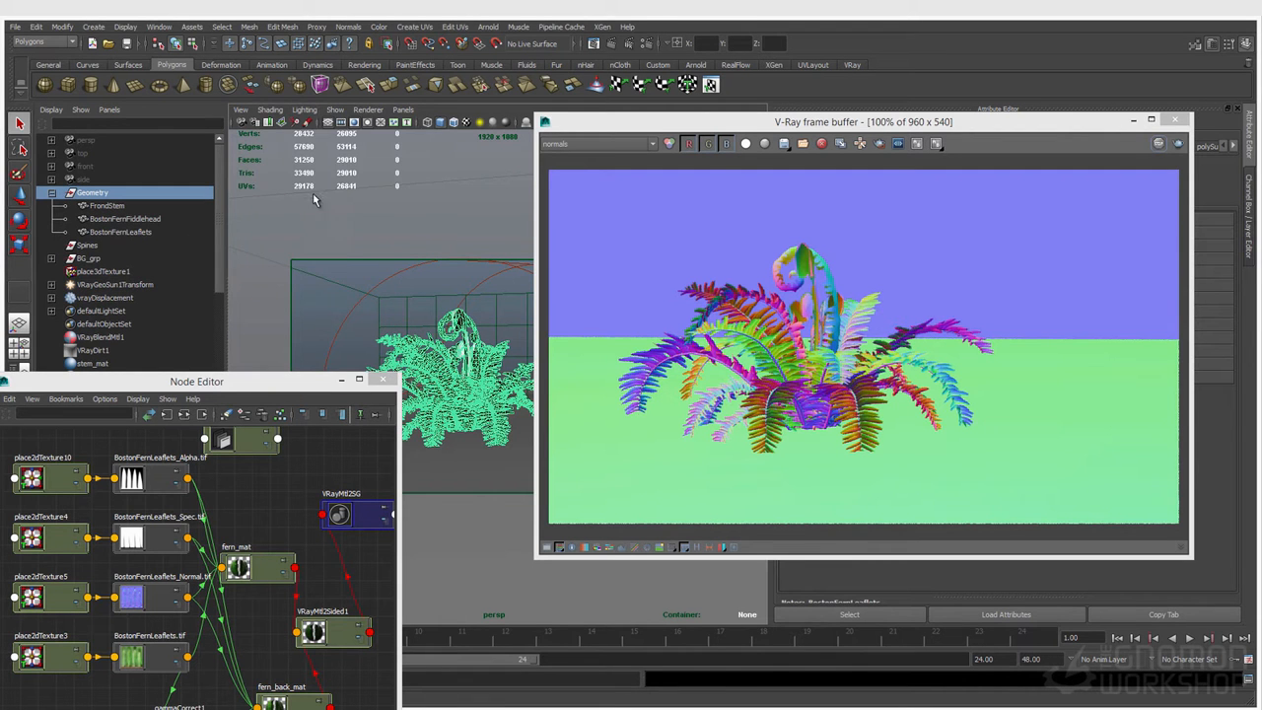
pyautogui.click(270, 110)
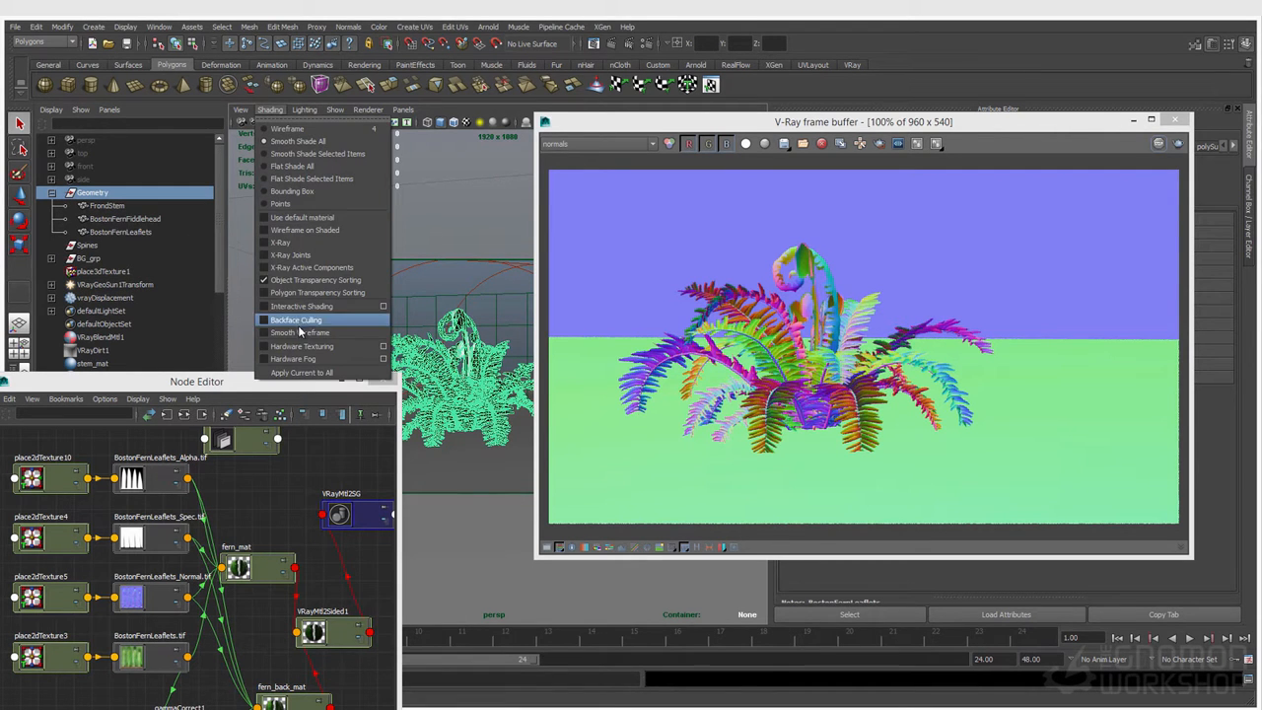
pyautogui.click(298, 220)
pyautogui.click(329, 267)
pyautogui.hotkey('ctrl', 'z')
pyautogui.moveTo(563, 124); pyautogui.dragTo(509, 248)
pyautogui.click(587, 124)
# Step: Create a new perspective camera and look through it at the isolated fern from above
pyautogui.click(403, 109)
pyautogui.moveTo(412, 123)
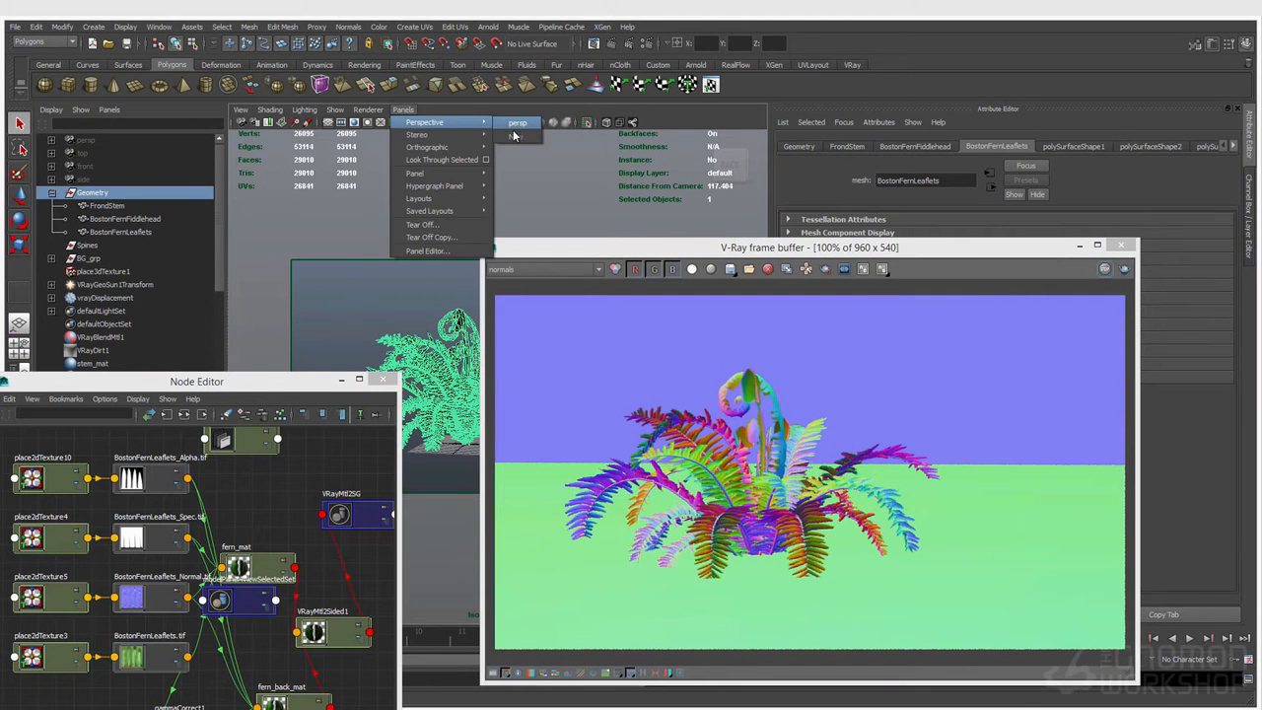
pyautogui.click(515, 128)
pyautogui.moveTo(549, 250); pyautogui.dragTo(656, 373)
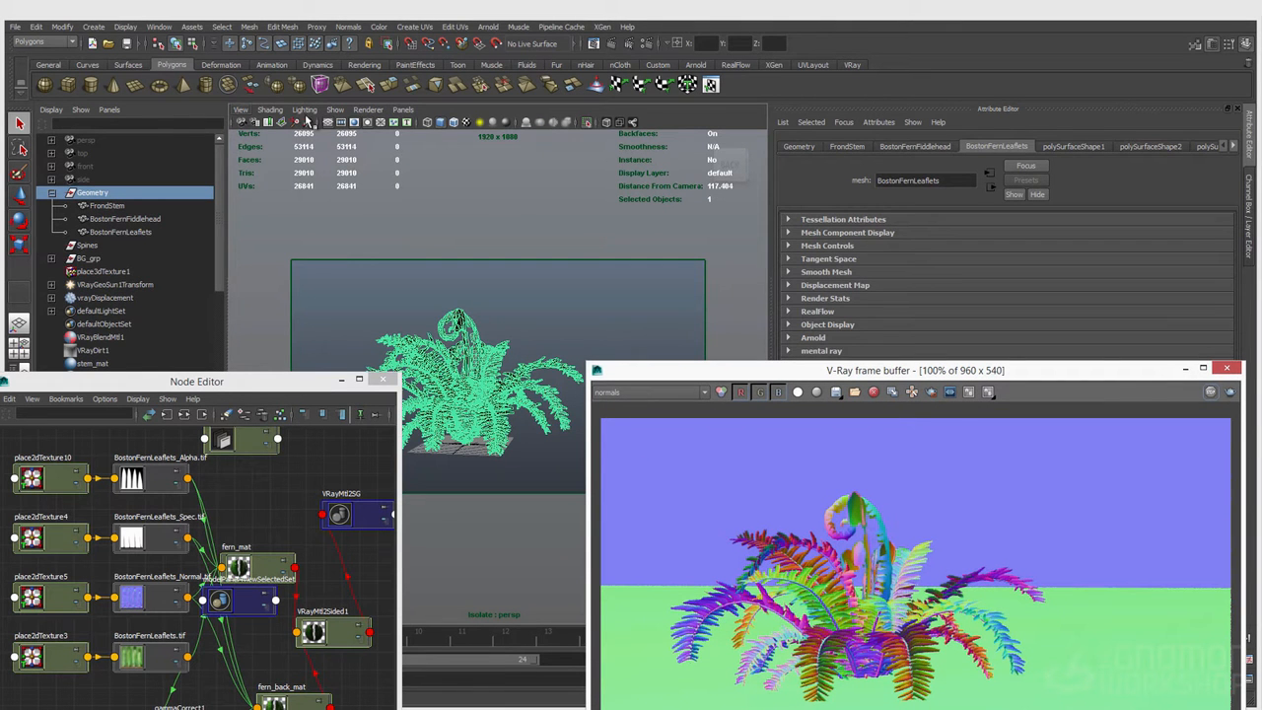
pyautogui.click(402, 110)
pyautogui.moveTo(414, 123)
pyautogui.click(521, 133)
pyautogui.scroll(-8, 523, 233)
pyautogui.keyDown('alt'); pyautogui.moveTo(522, 233); pyautogui.dragTo(493, 301); pyautogui.keyUp('alt')
pyautogui.moveTo(679, 374); pyautogui.dragTo(733, 480)
pyautogui.keyDown('alt'); pyautogui.moveTo(620, 414); pyautogui.dragTo(610, 367); pyautogui.keyUp('alt')
pyautogui.click(599, 370)
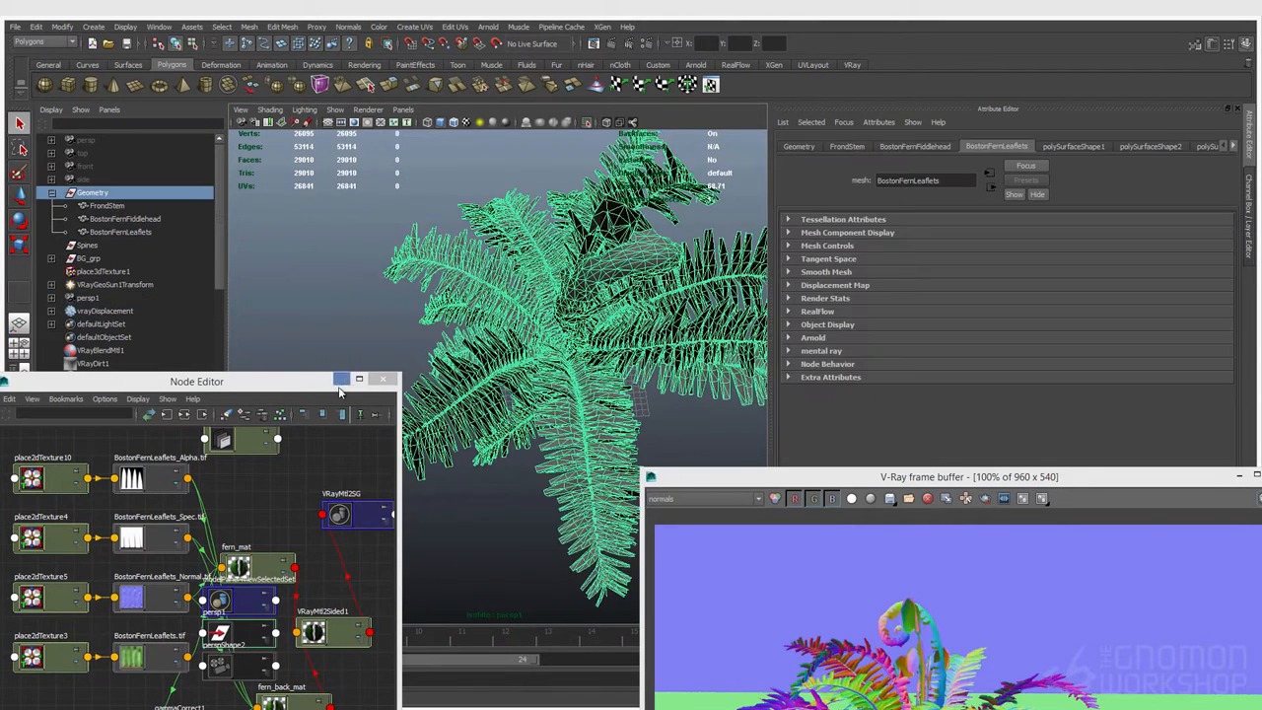
# Step: Select the faces of one leaflet up close and examine which way the fern leaflets face
pyautogui.keyDown('alt'); pyautogui.moveTo(498, 360); pyautogui.dragTo(551, 348); pyautogui.keyUp('alt')
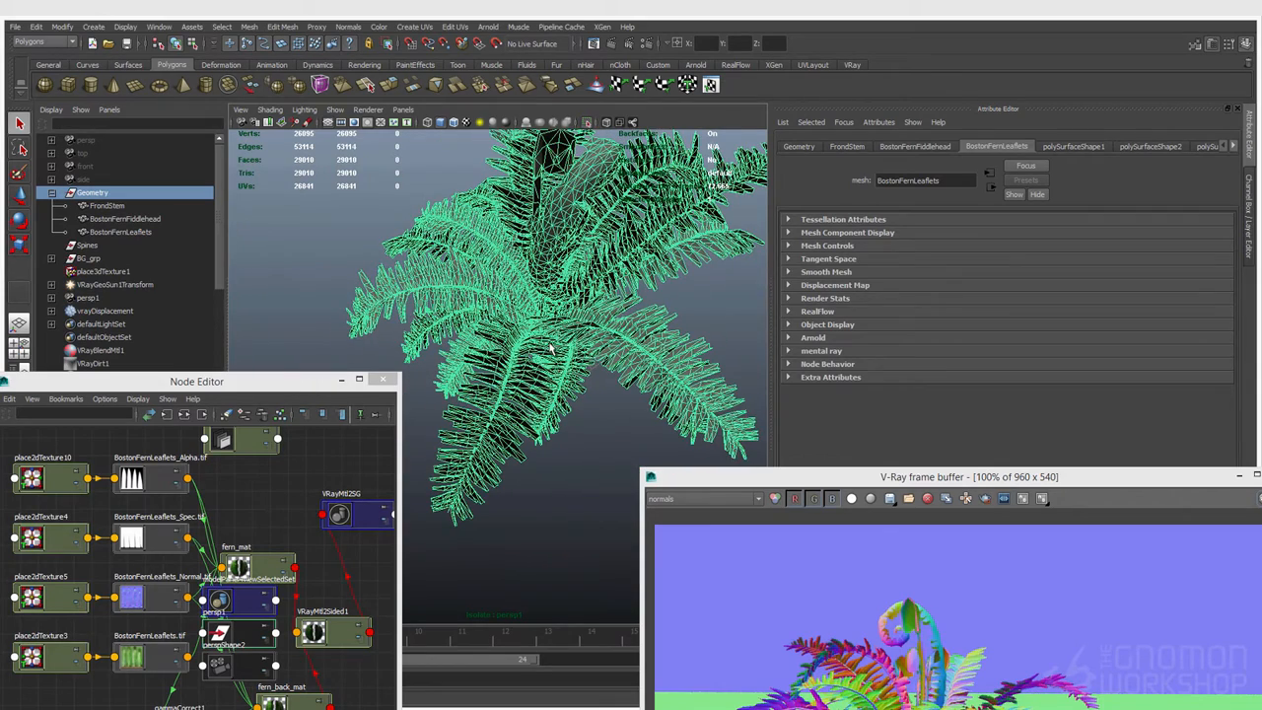
pyautogui.rightClick(514, 404)
pyautogui.keyDown('alt'); pyautogui.moveTo(508, 408); pyautogui.dragTo(674, 440, button='right'); pyautogui.keyUp('alt')
pyautogui.moveTo(587, 414); pyautogui.dragTo(588, 432, button='right')
pyautogui.doubleClick(587, 403)
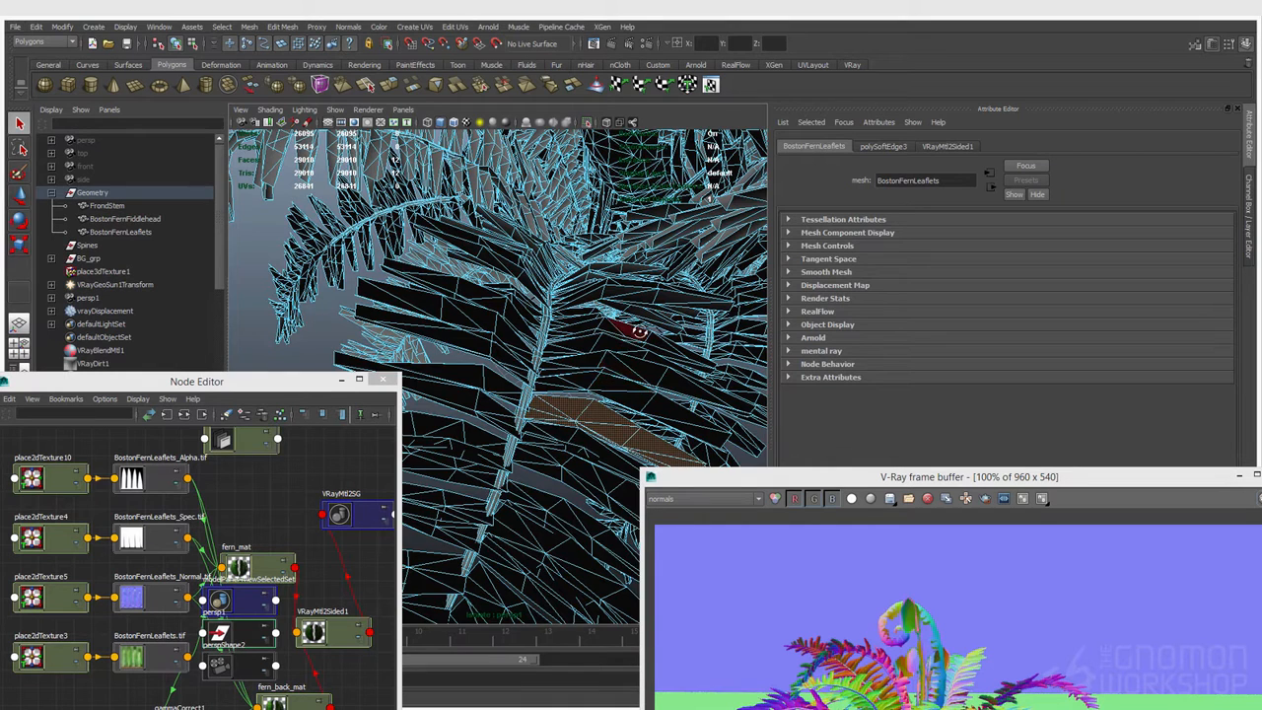
pyautogui.keyDown('alt'); pyautogui.moveTo(641, 337); pyautogui.dragTo(566, 344); pyautogui.keyUp('alt')
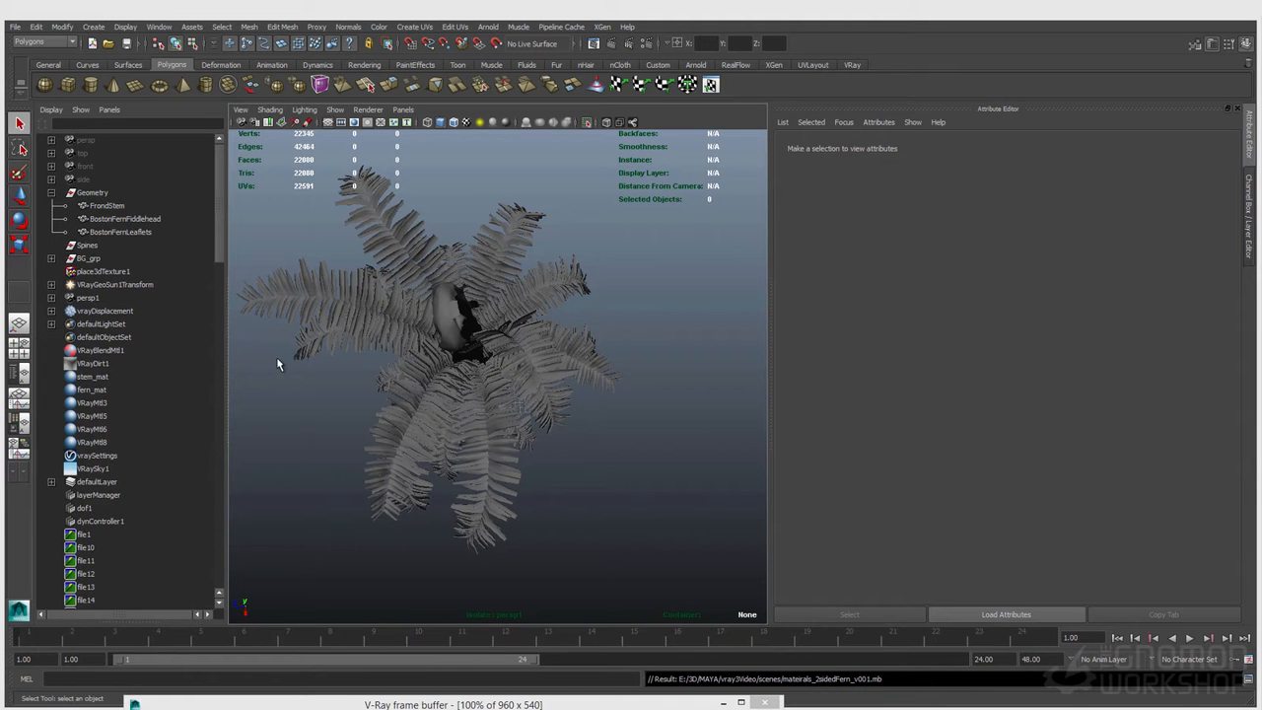
pyautogui.keyDown('alt'); pyautogui.moveTo(539, 316); pyautogui.dragTo(538, 370); pyautogui.keyUp('alt')
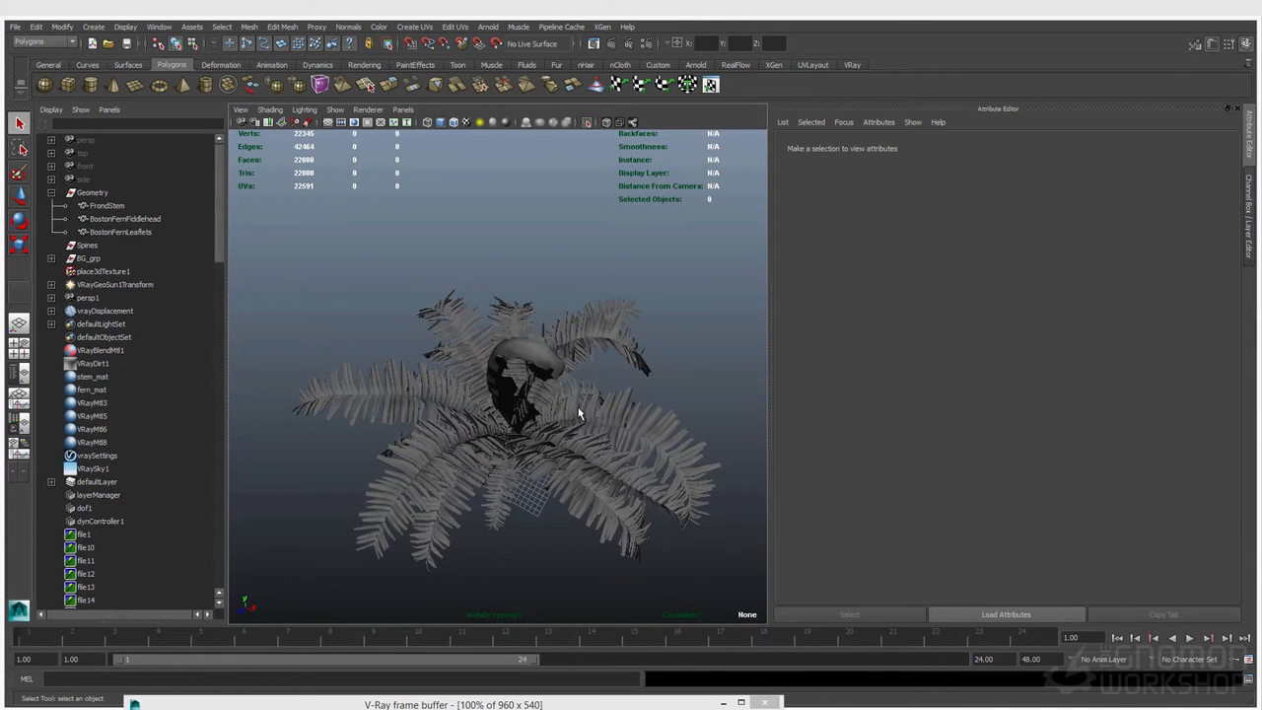
# Step: Switch the viewport back to the original persp camera
pyautogui.click(404, 109)
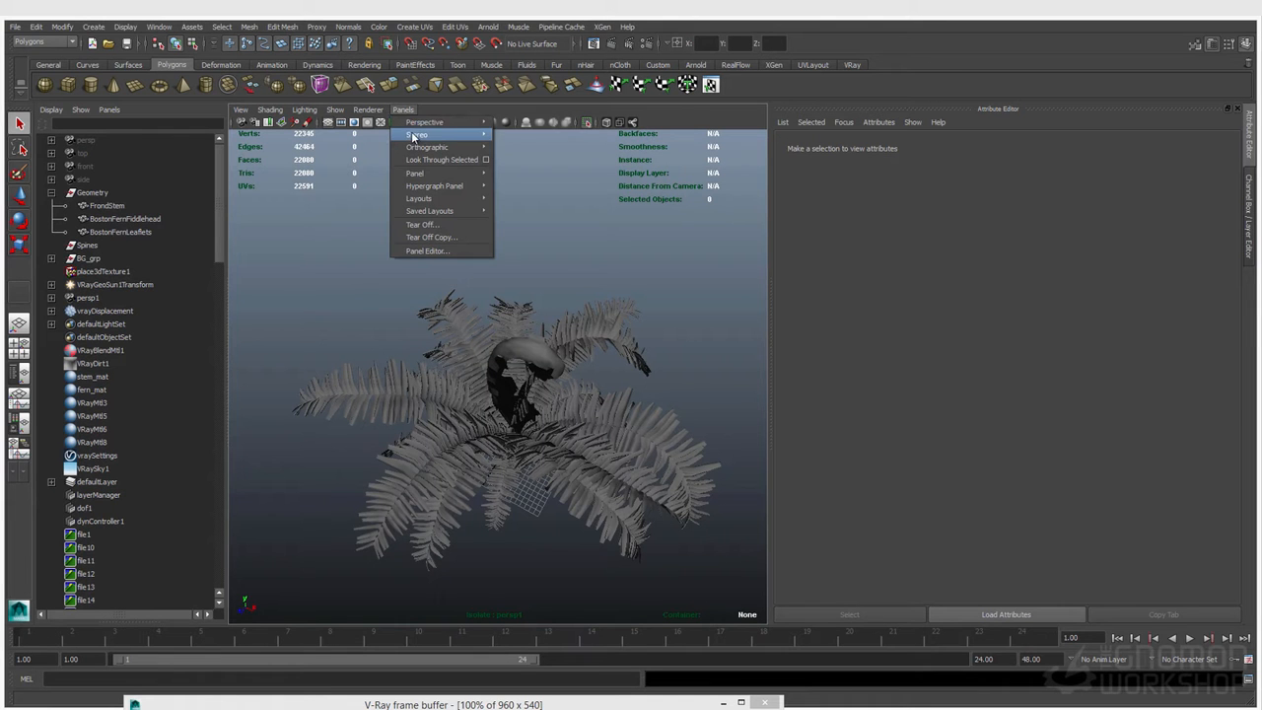
pyautogui.moveTo(454, 122)
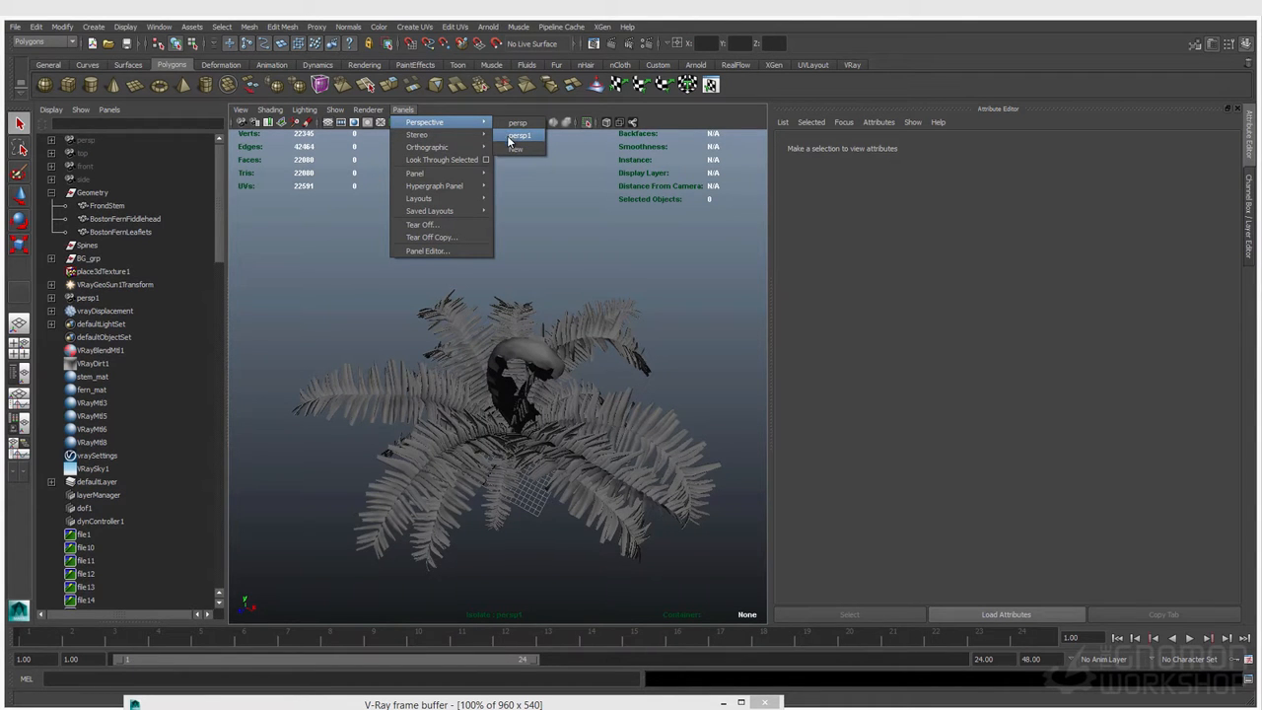
pyautogui.click(306, 471)
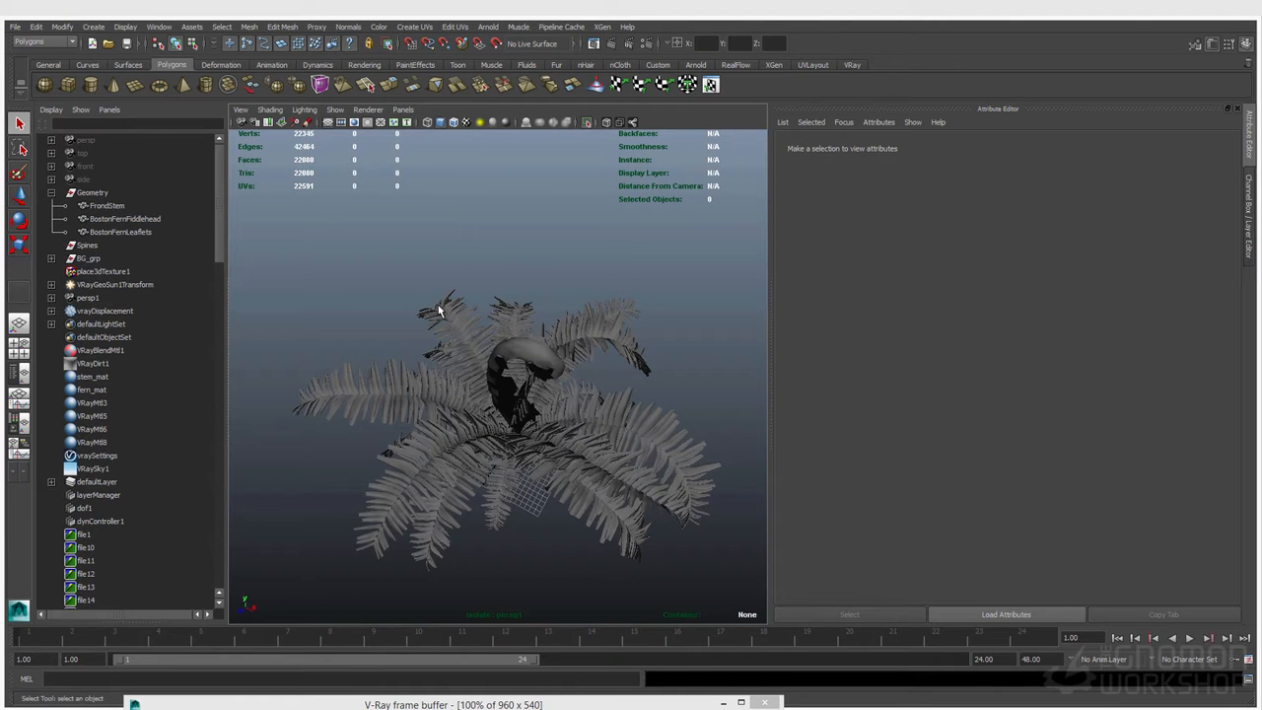
pyautogui.click(403, 109)
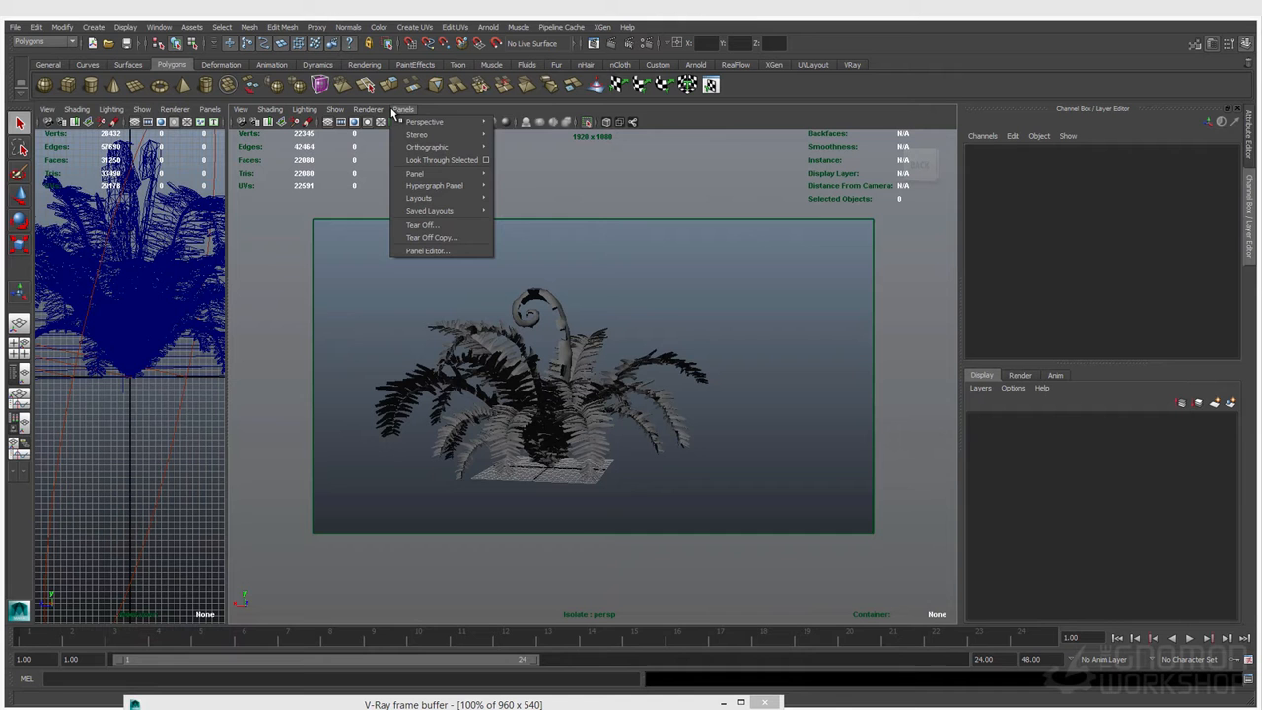
pyautogui.click(528, 125)
# Step: Show the RGB color channel in the V-Ray frame buffer and start a new render
pyautogui.click(493, 704)
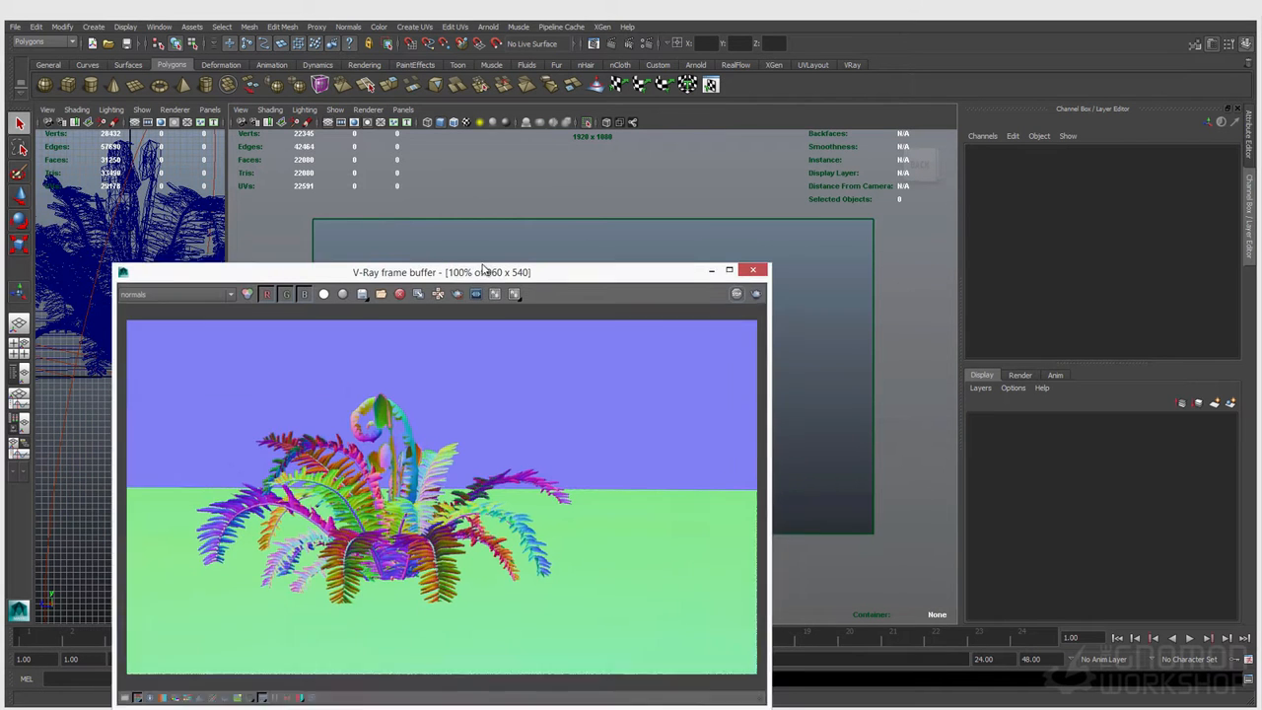
pyautogui.click(217, 238)
pyautogui.click(218, 248)
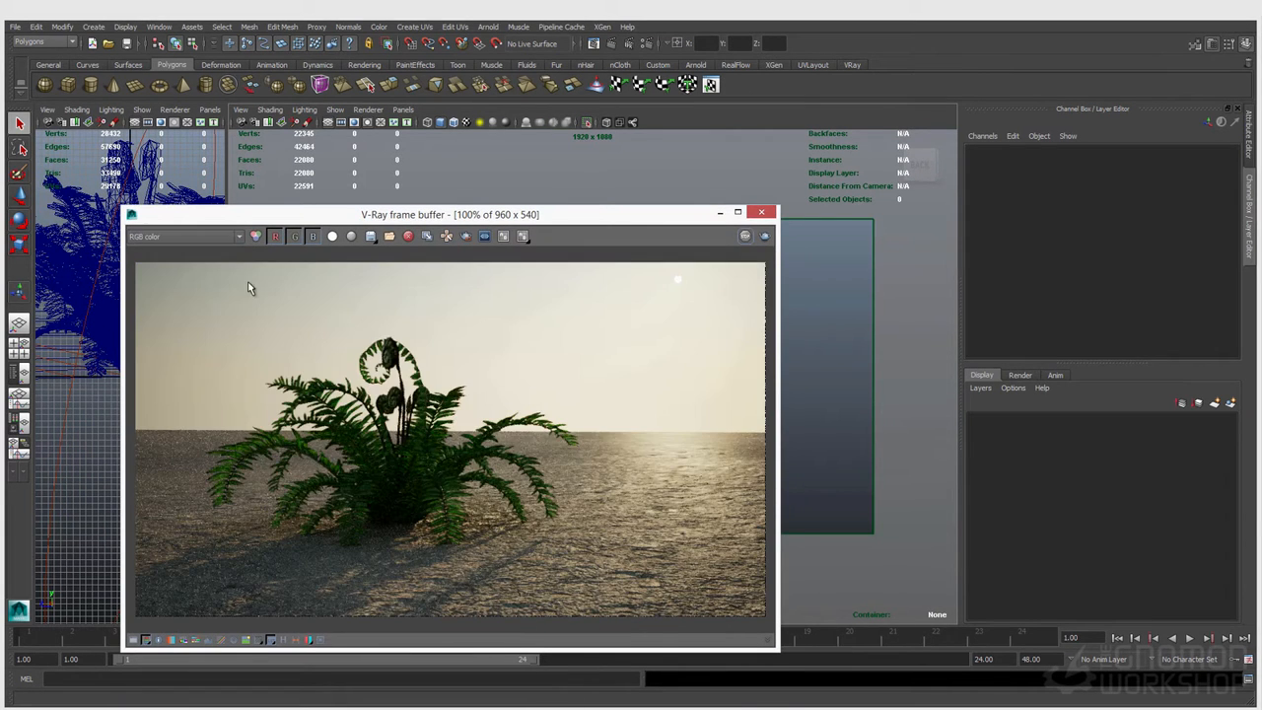
pyautogui.click(501, 185)
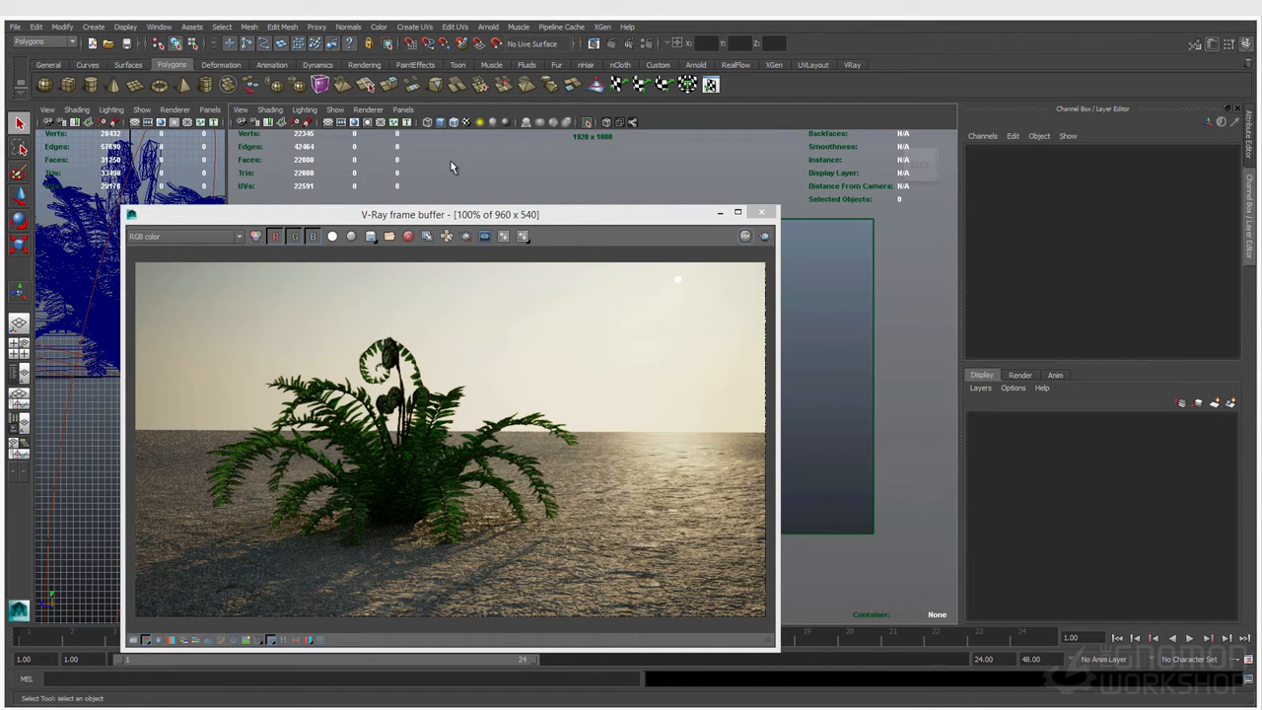
pyautogui.click(613, 46)
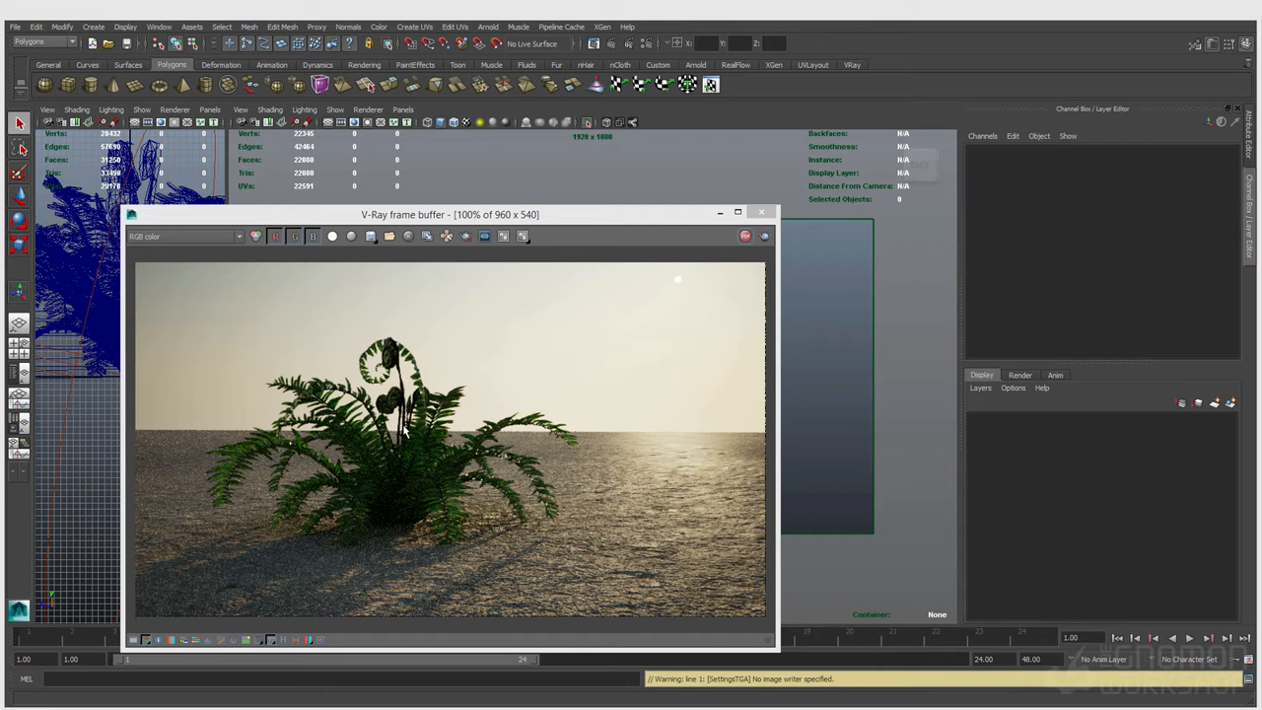
# Step: Graph the BostonFernLeaflets shading network in the Node Editor and move fern_back_mat higher to inspect its attributes
pyautogui.moveTo(471, 217); pyautogui.dragTo(856, 220)
pyautogui.click(430, 390)
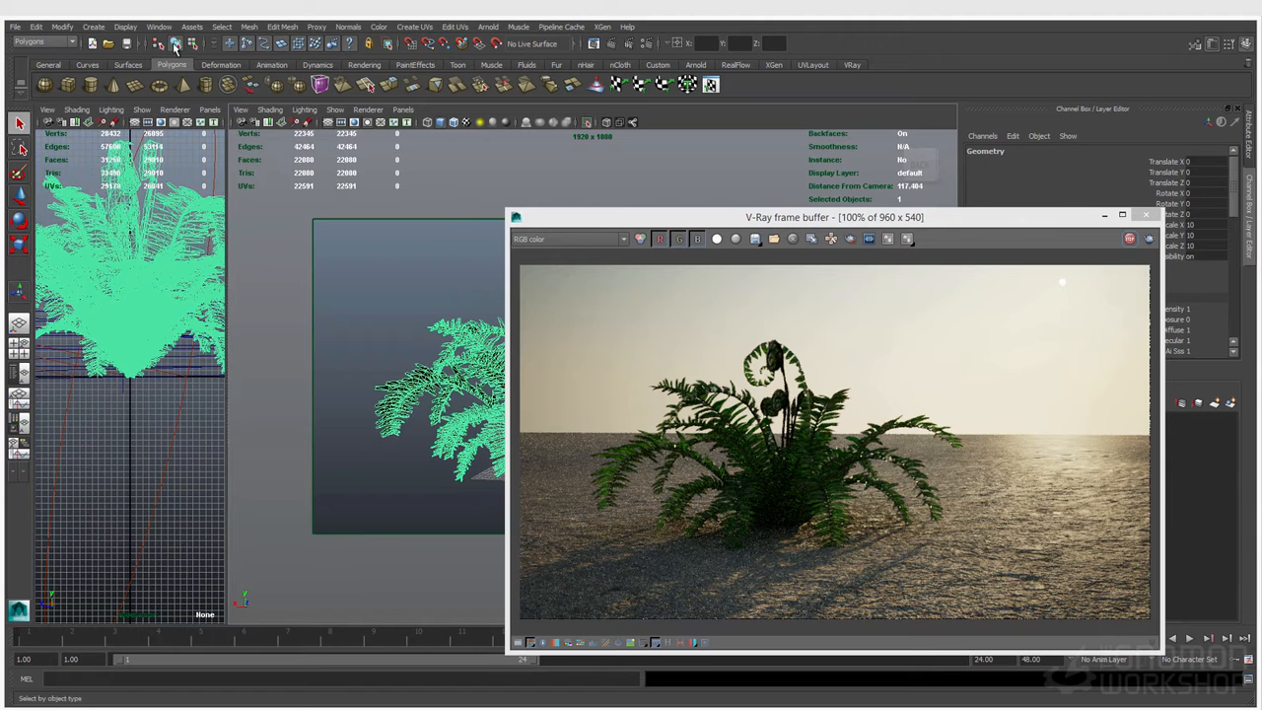
pyautogui.click(159, 27)
pyautogui.click(197, 121)
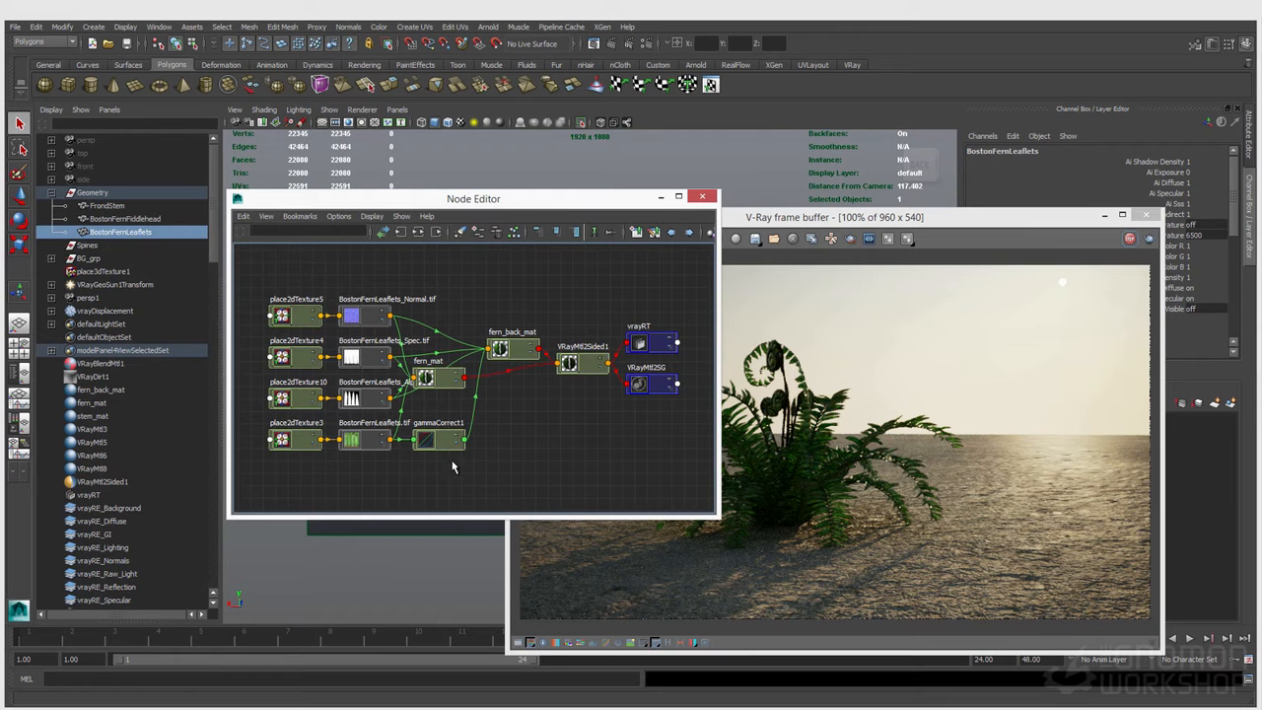
pyautogui.moveTo(496, 352); pyautogui.dragTo(499, 315)
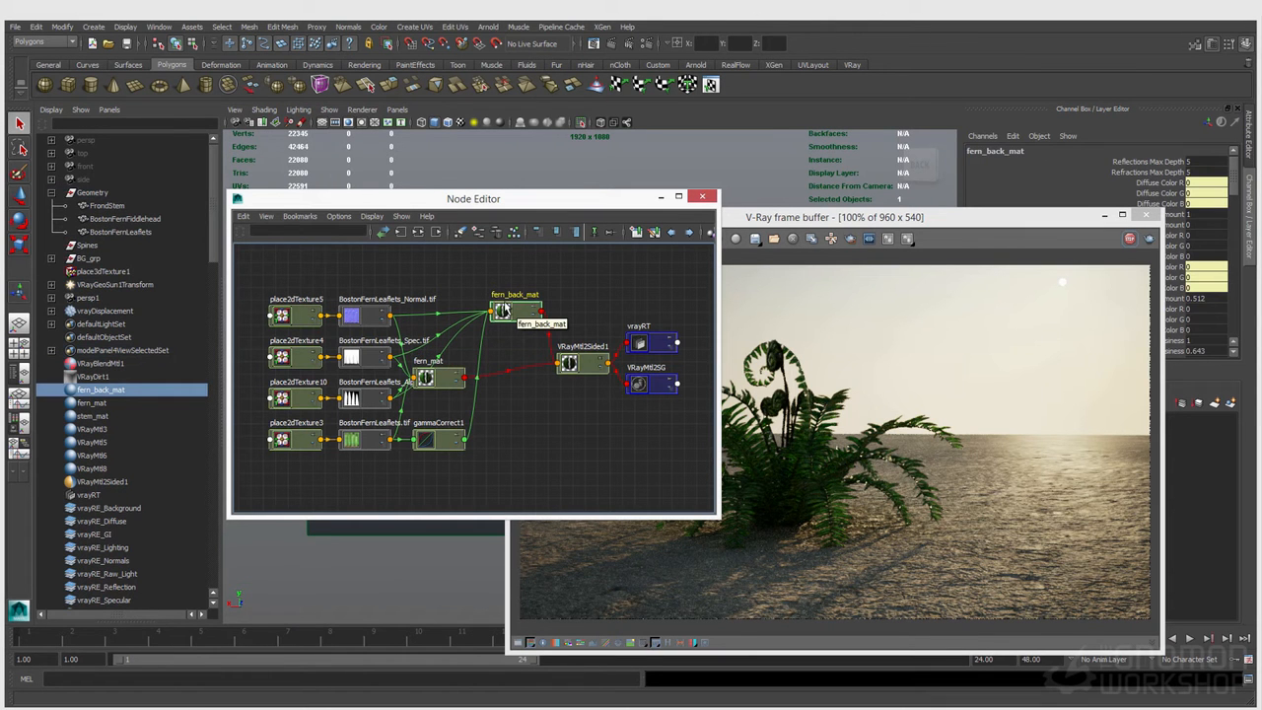
pyautogui.doubleClick(521, 316)
# Step: Create a VRayMtl node without its shading group and place it below VRayMtl2Sided1 in the graph
pyautogui.click(462, 275)
pyautogui.press('Tab')
pyautogui.write('VRayMtl')
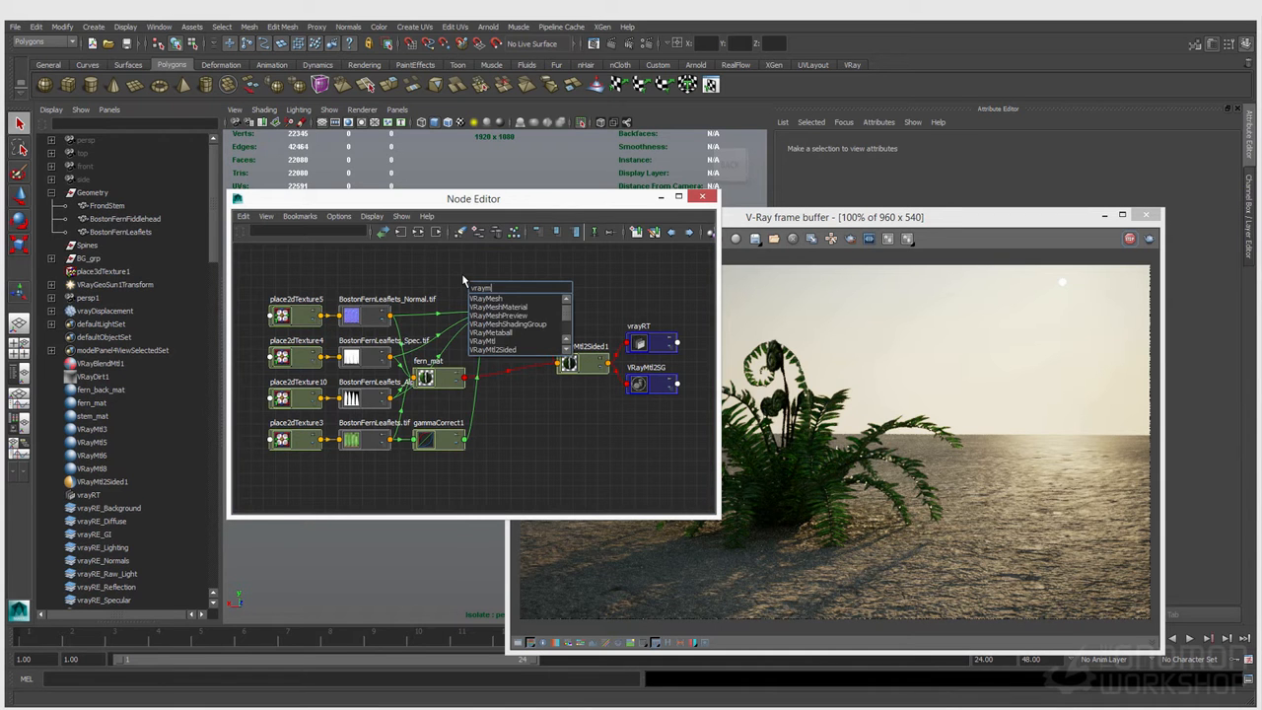
pyautogui.press('Return')
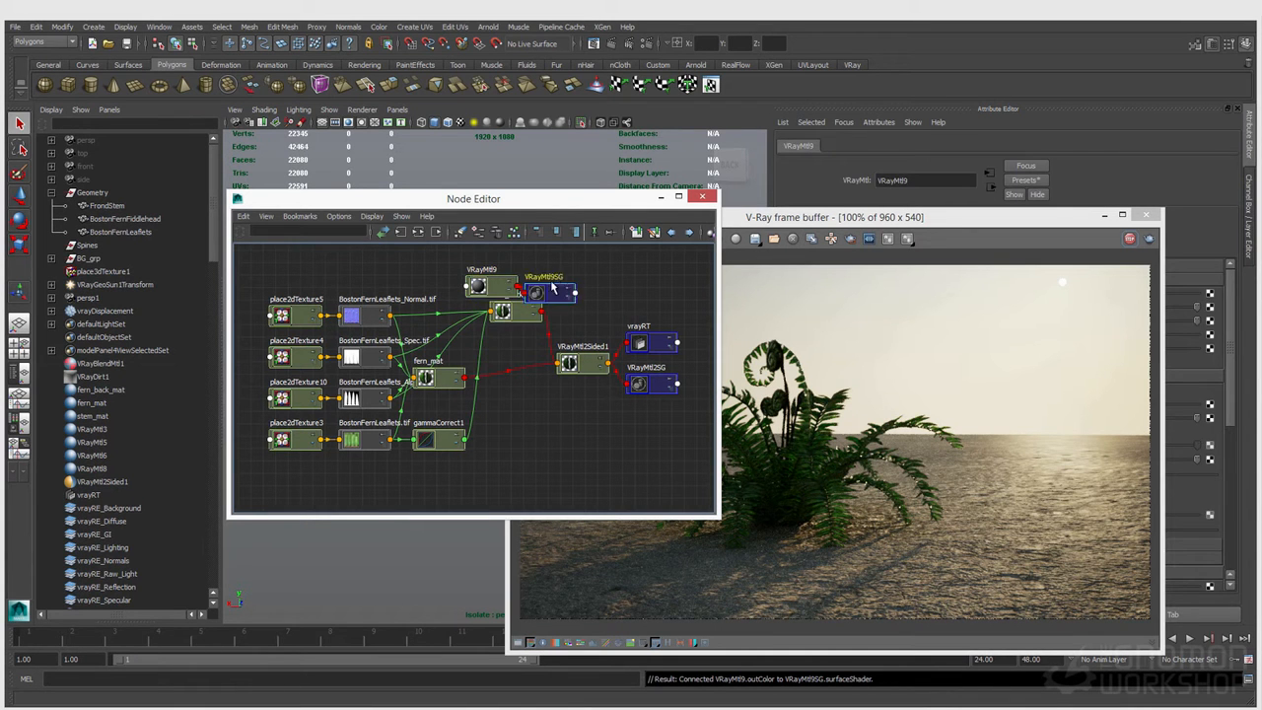
pyautogui.moveTo(488, 291); pyautogui.dragTo(493, 406)
pyautogui.click(493, 401)
# Step: Replace fern_back_mat with the new VRayMtl as the back material of VRayMtl2Sided1
pyautogui.moveTo(983, 225); pyautogui.dragTo(573, 399)
pyautogui.click(582, 363)
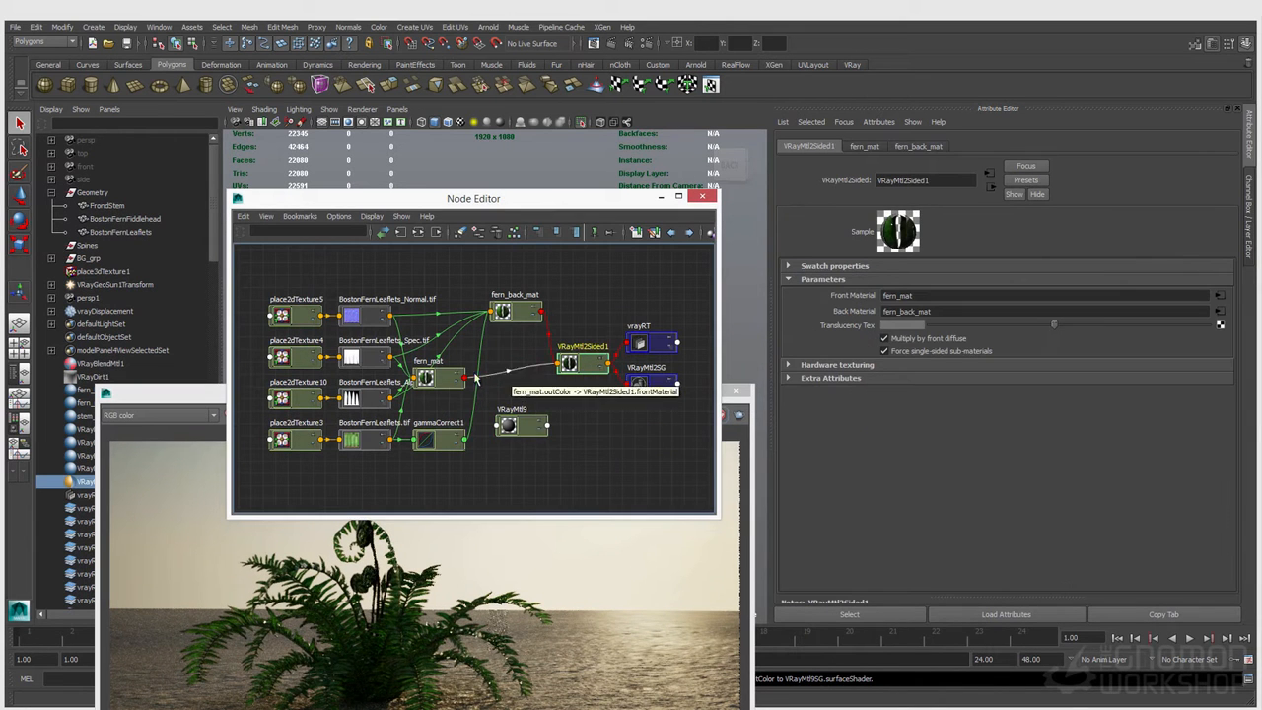
pyautogui.moveTo(884, 321); pyautogui.dragTo(872, 312, button='middle')
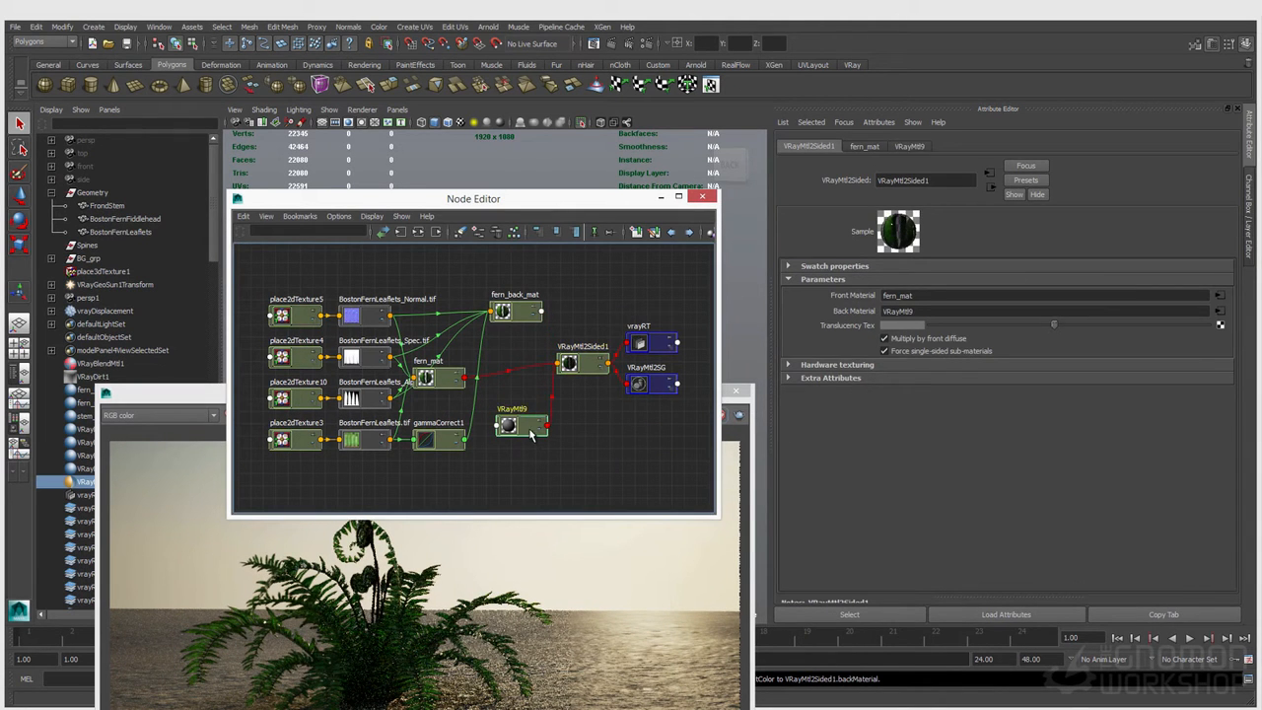
# Step: Set the diffuse color of the new VRayMtl9 back material to red and check the fern render up close
pyautogui.click(530, 434)
pyautogui.click(899, 294)
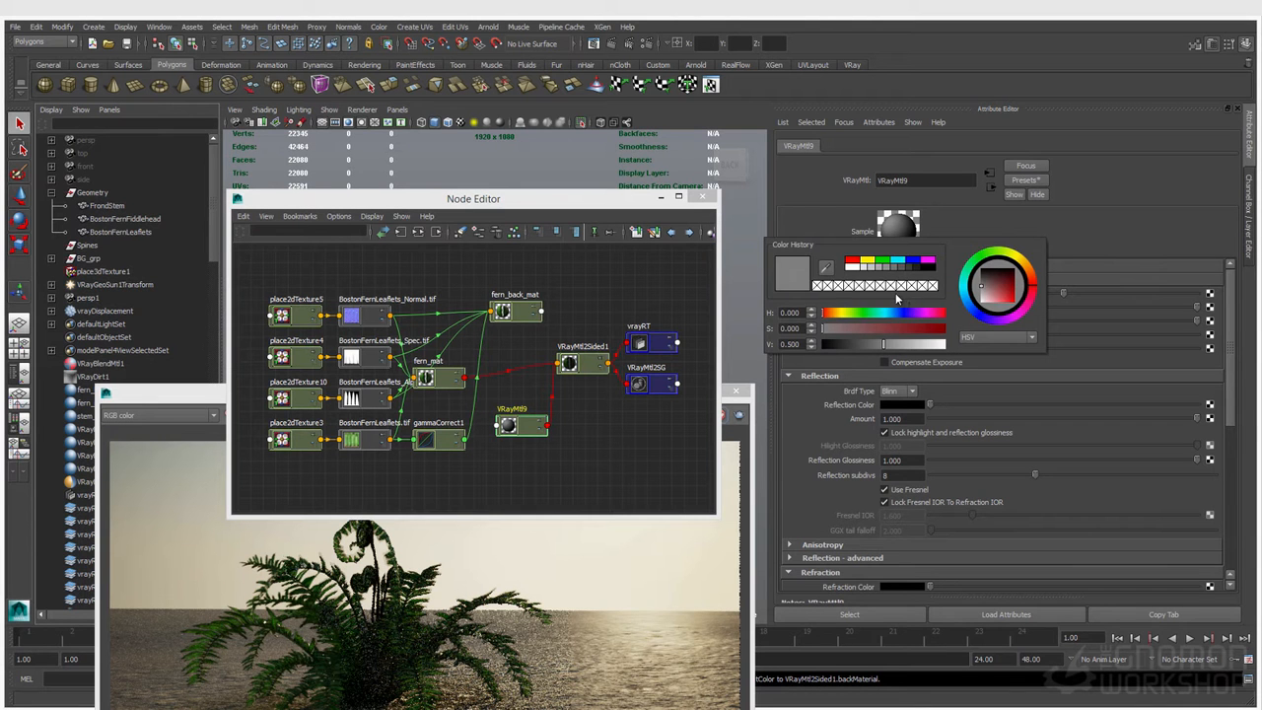
pyautogui.click(848, 262)
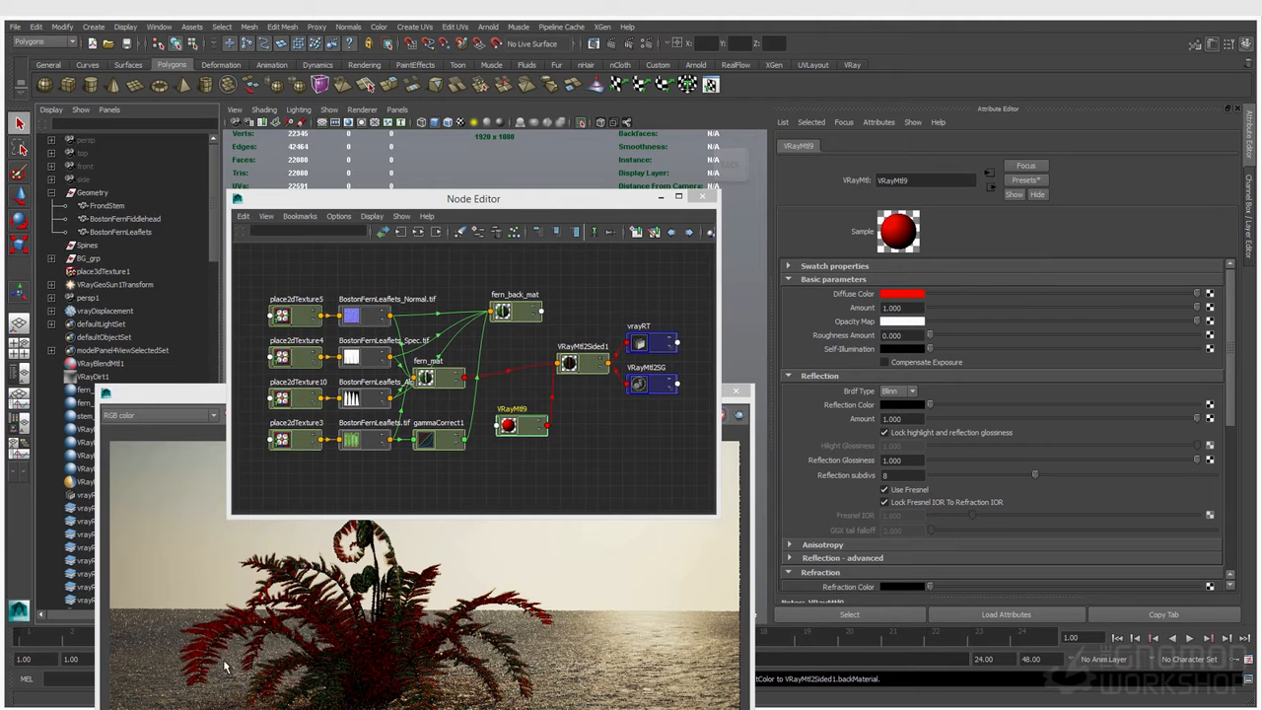
pyautogui.moveTo(213, 394); pyautogui.dragTo(223, 228)
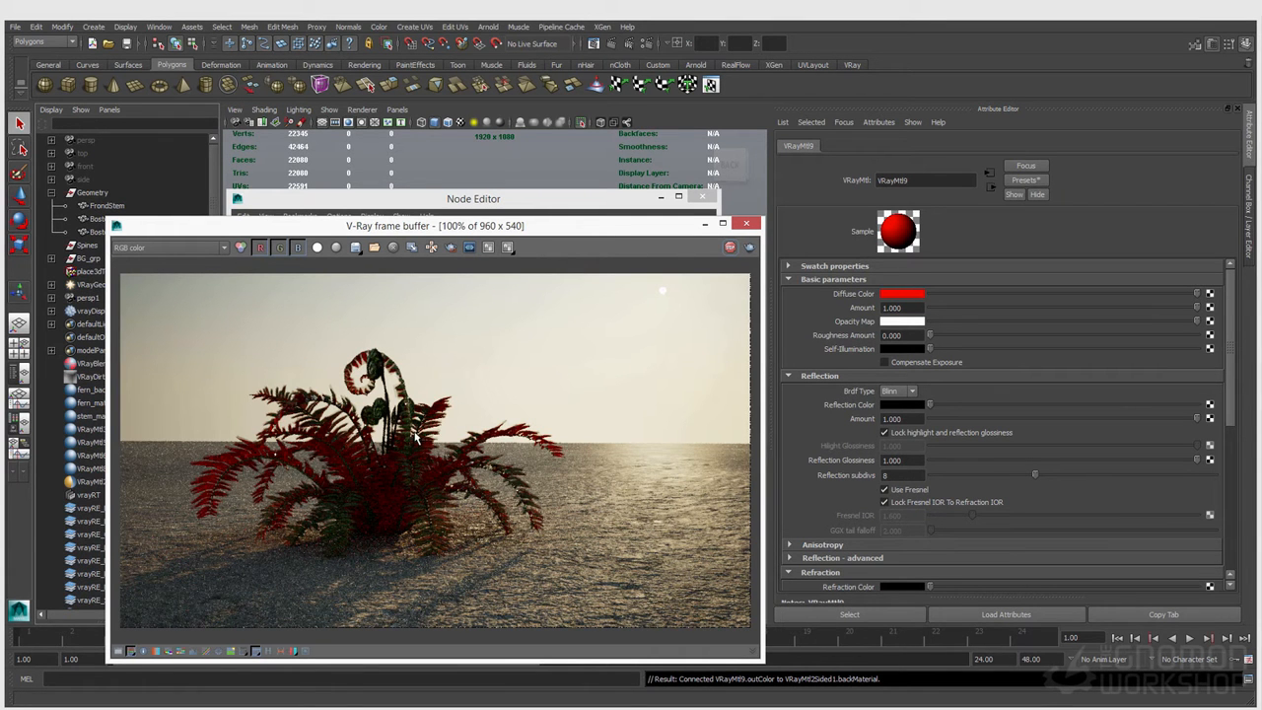
pyautogui.scroll(1, 398, 446)
# Step: Connect the leaflets' alpha texture file10 to the Opacity Map of VRayMtl9 and check the updated fern render
pyautogui.moveTo(501, 227); pyautogui.dragTo(482, 466)
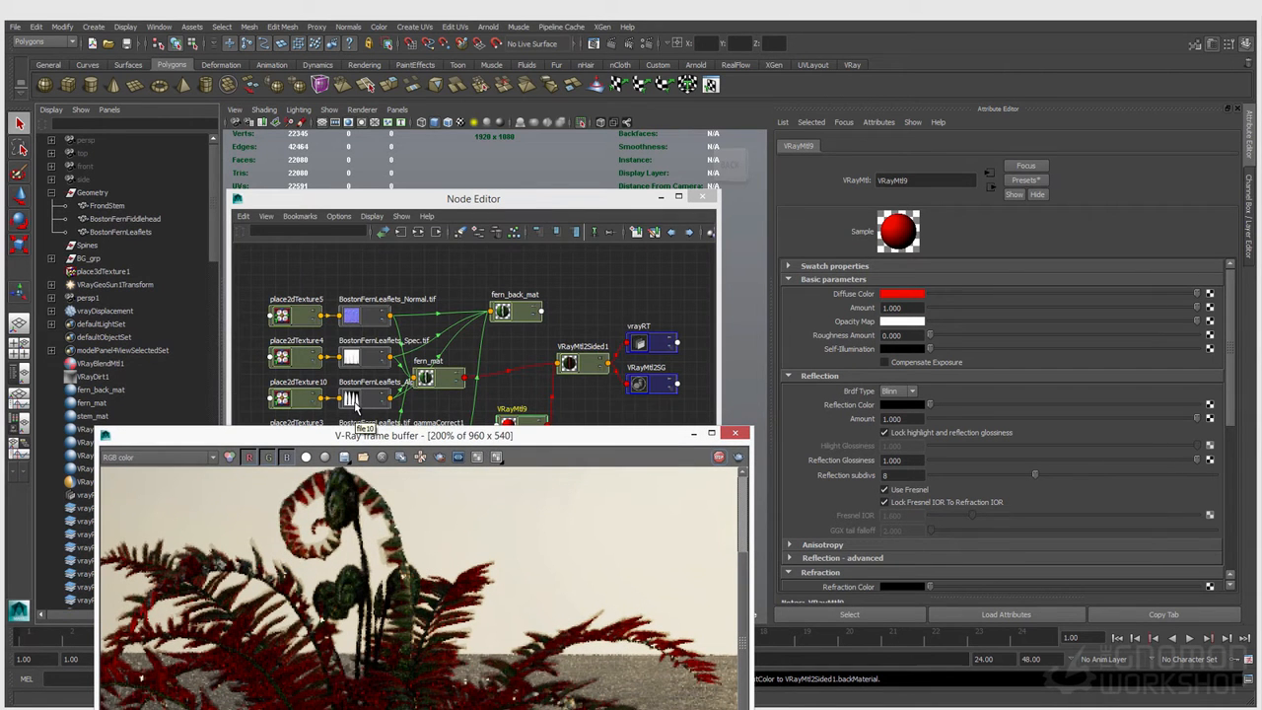
pyautogui.click(357, 405)
pyautogui.moveTo(357, 405); pyautogui.dragTo(854, 321, button='middle')
pyautogui.moveTo(145, 435); pyautogui.dragTo(177, 247)
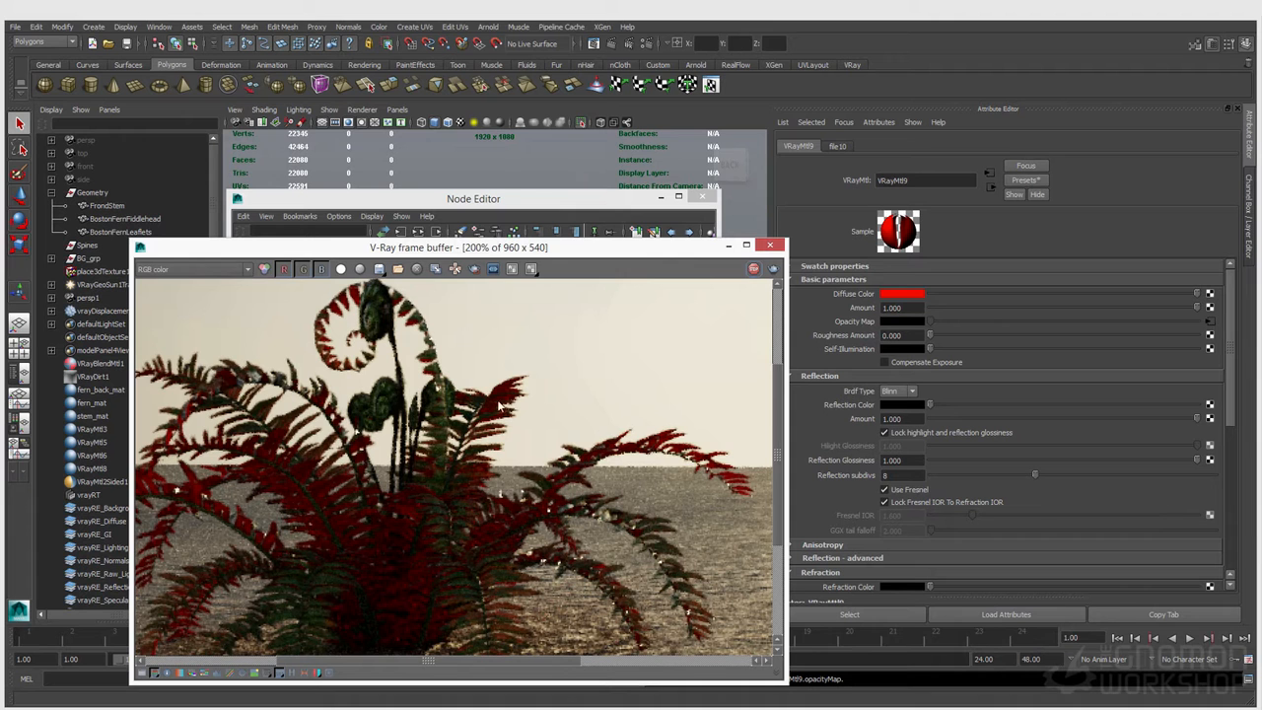
pyautogui.moveTo(705, 247); pyautogui.dragTo(693, 424)
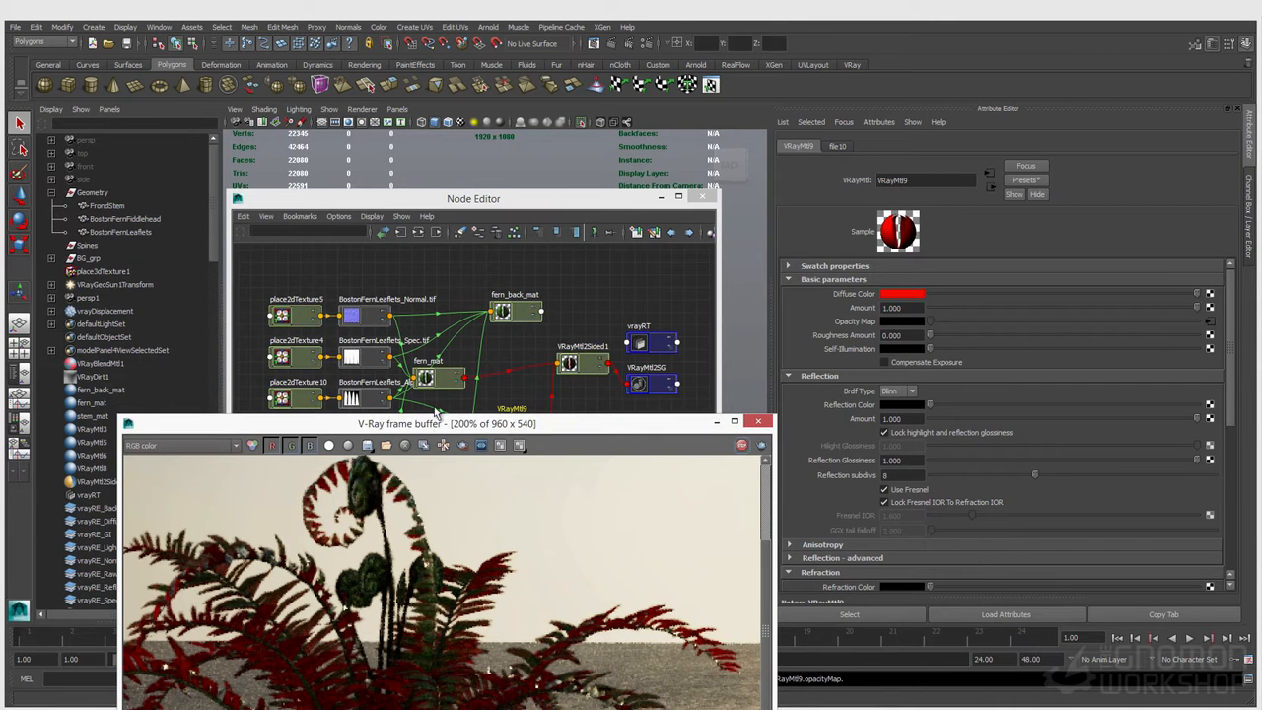
# Step: Reassign fern_back_mat as the back material of VRayMtl2Sided1 and save the scene
pyautogui.click(514, 339)
pyautogui.click(580, 365)
pyautogui.moveTo(503, 314); pyautogui.dragTo(843, 317, button='middle')
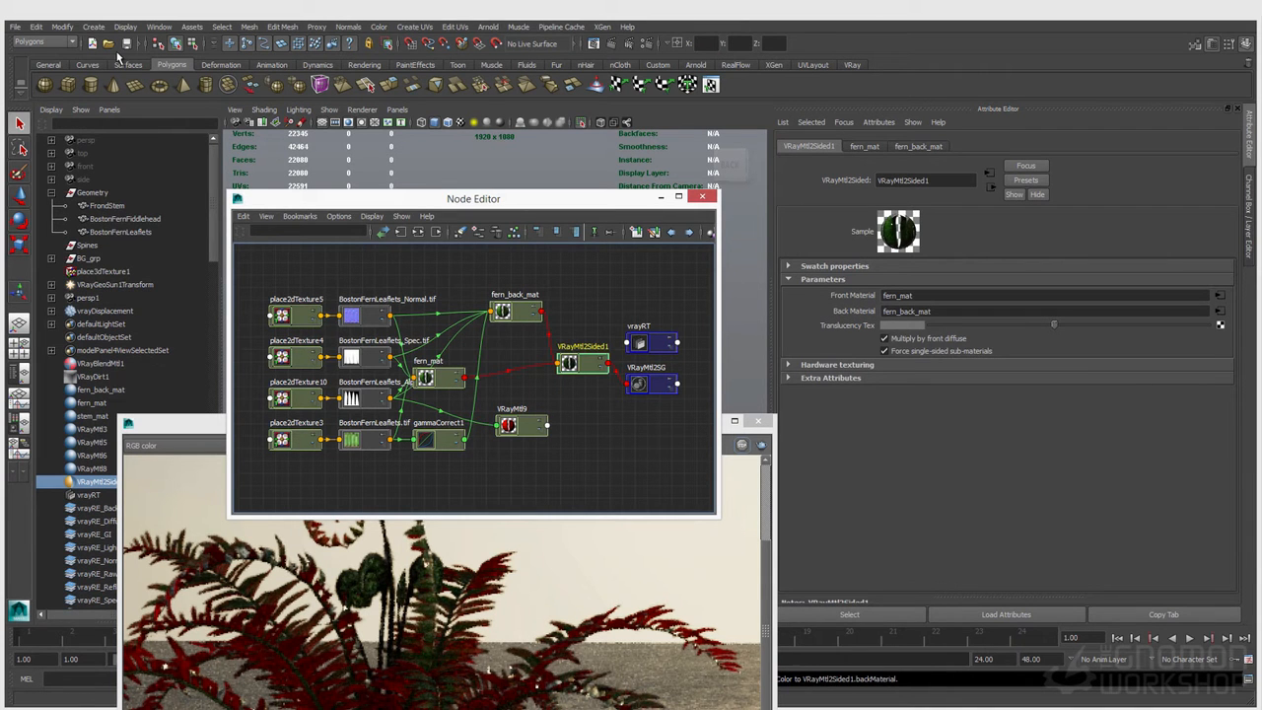
pyautogui.hotkey('ctrl', 's')
pyautogui.click(622, 300)
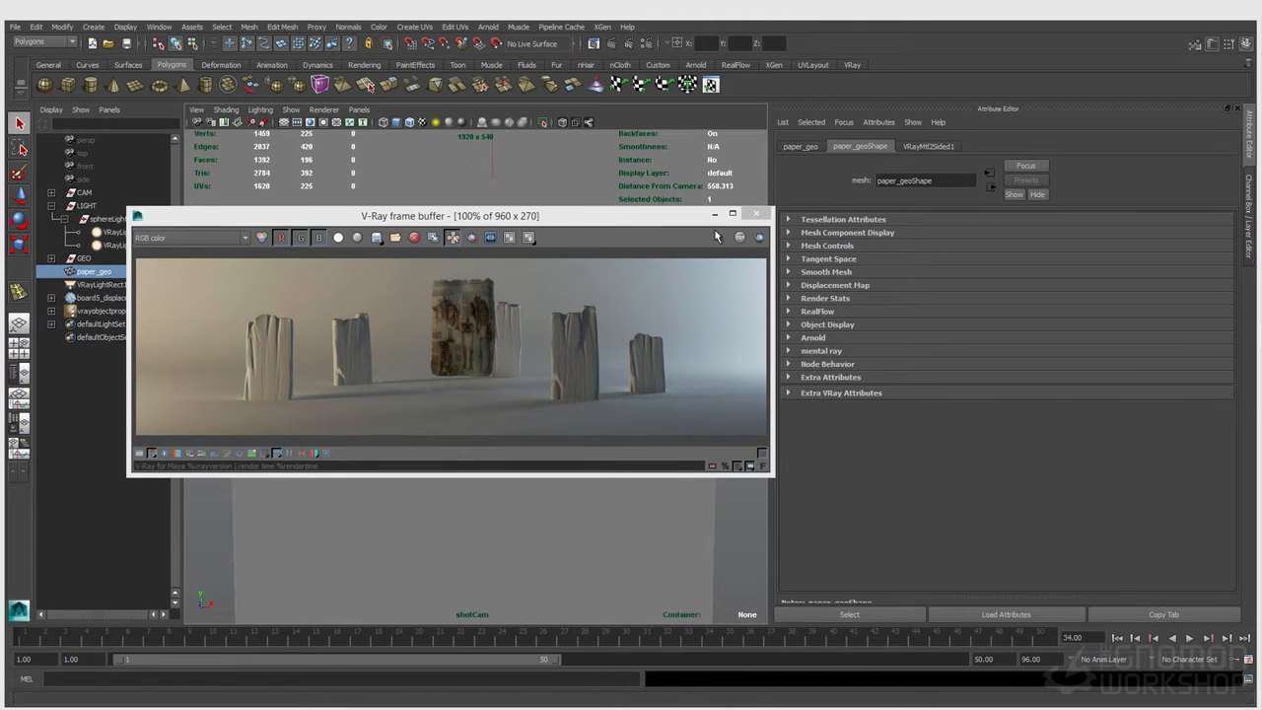
# Step: Examine the rendered paper sheet in the V-Ray frame buffer at 200% and at full view
pyautogui.click(443, 302)
pyautogui.scroll(1, 453, 313)
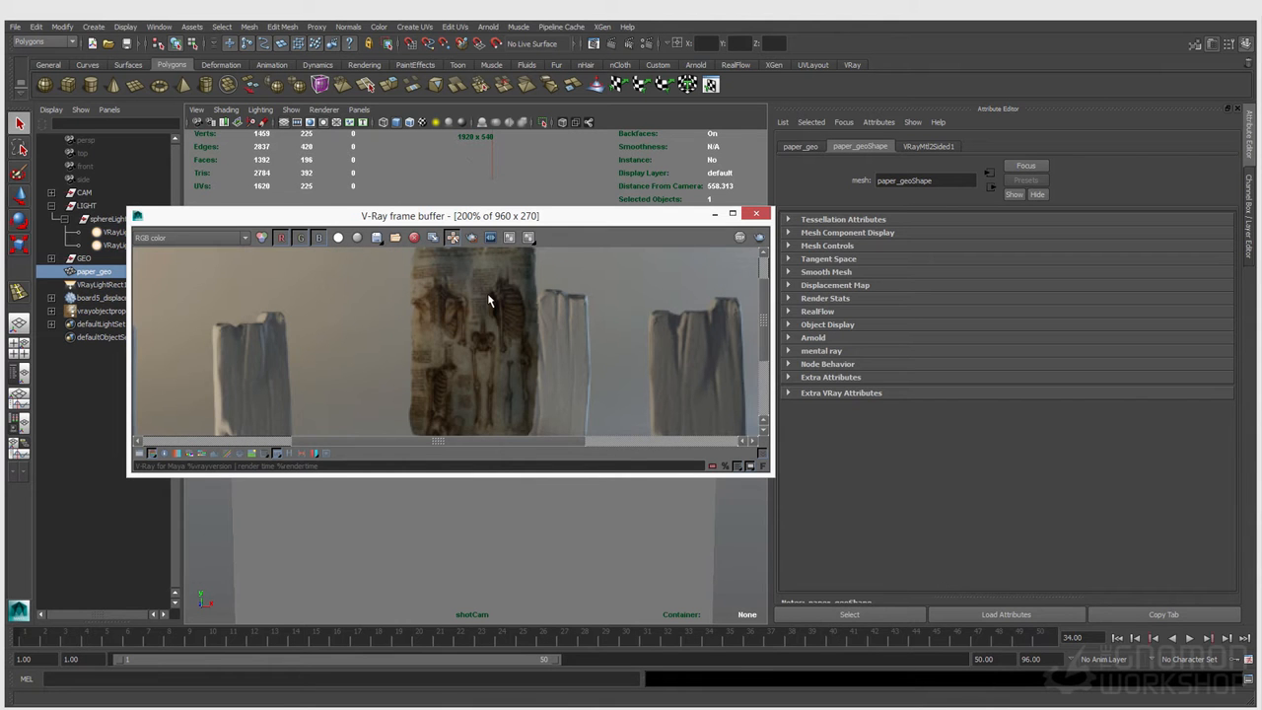
pyautogui.moveTo(487, 293); pyautogui.dragTo(480, 320, button='middle')
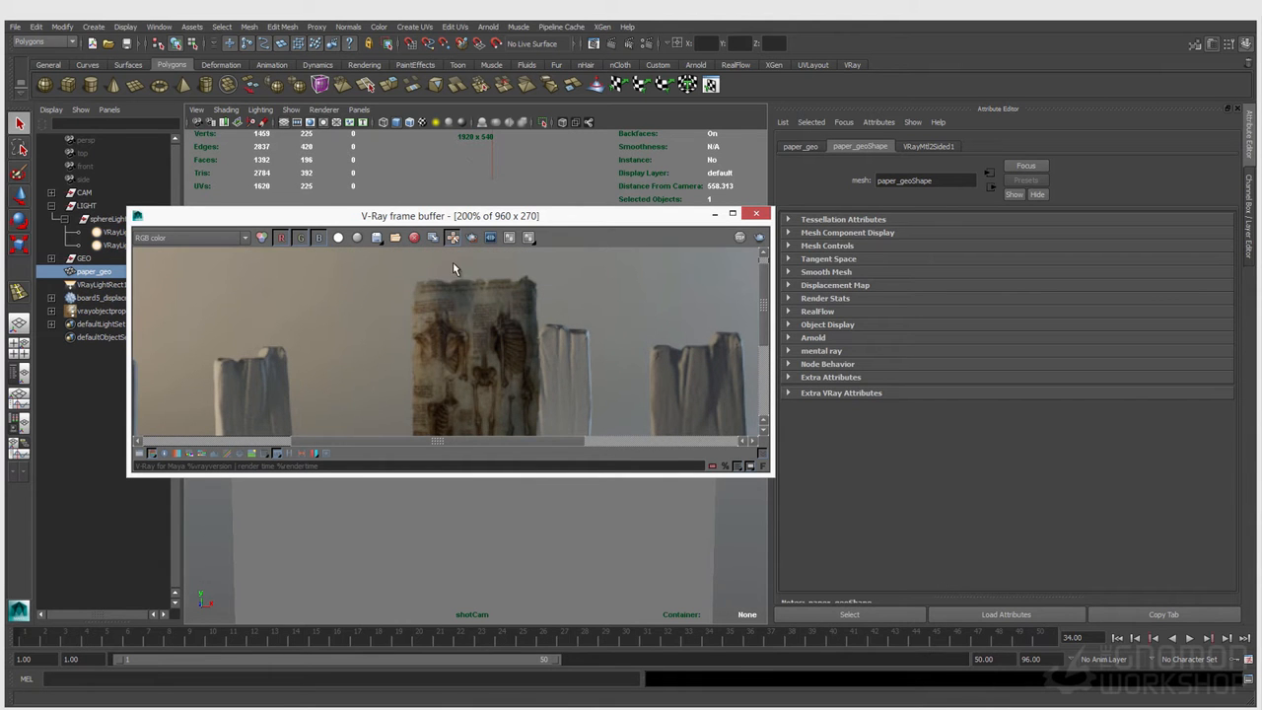
pyautogui.moveTo(485, 365); pyautogui.dragTo(419, 309, button='middle')
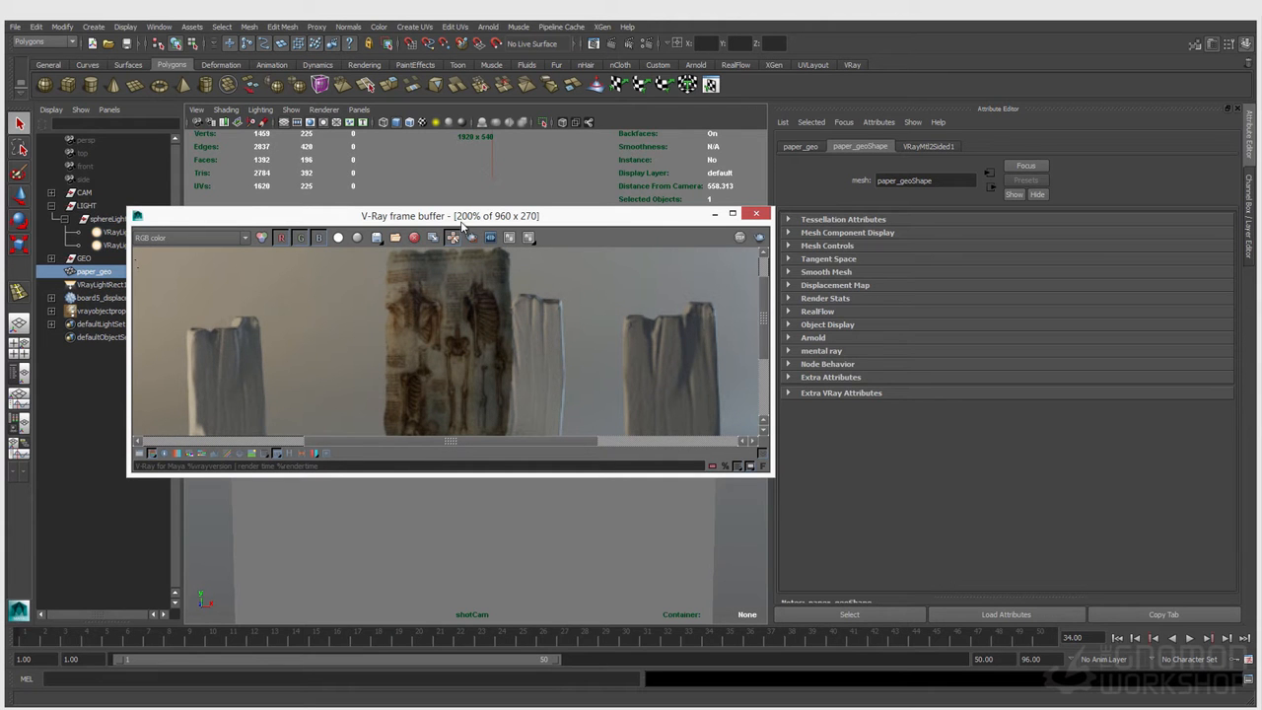
pyautogui.moveTo(467, 215); pyautogui.dragTo(430, 387)
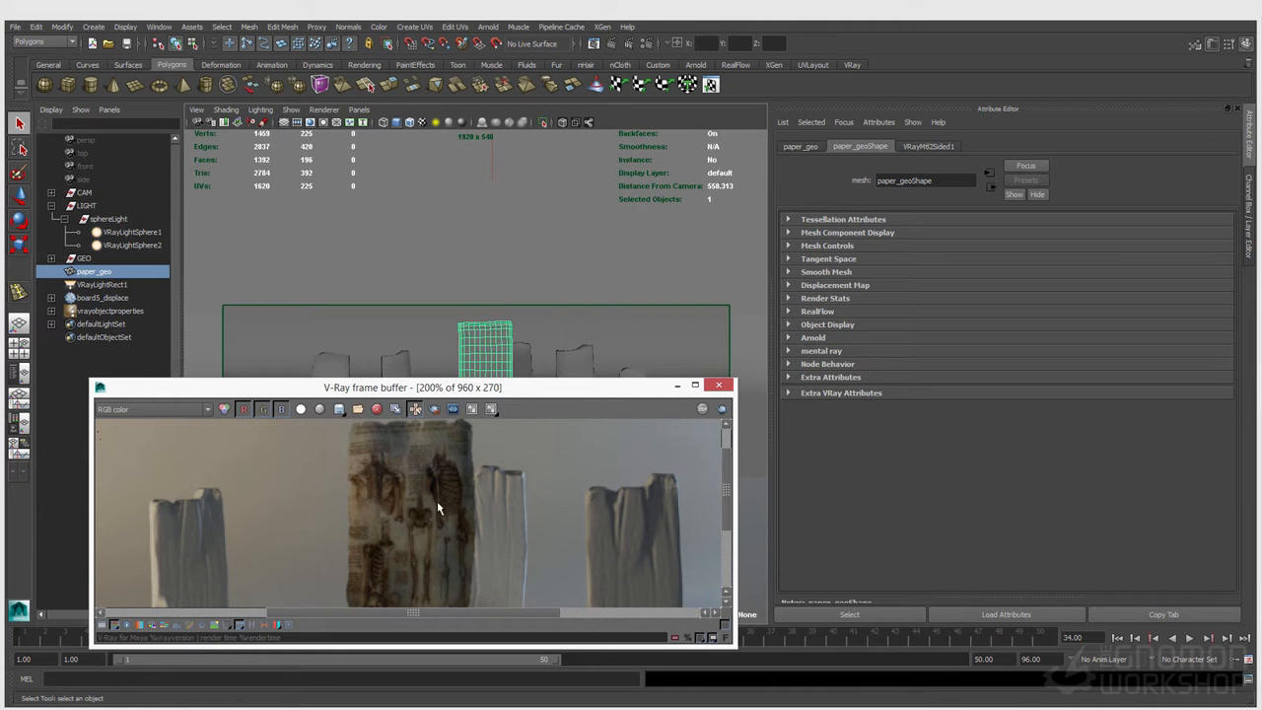
pyautogui.moveTo(389, 392); pyautogui.dragTo(419, 316)
pyautogui.scroll(-1, 470, 456)
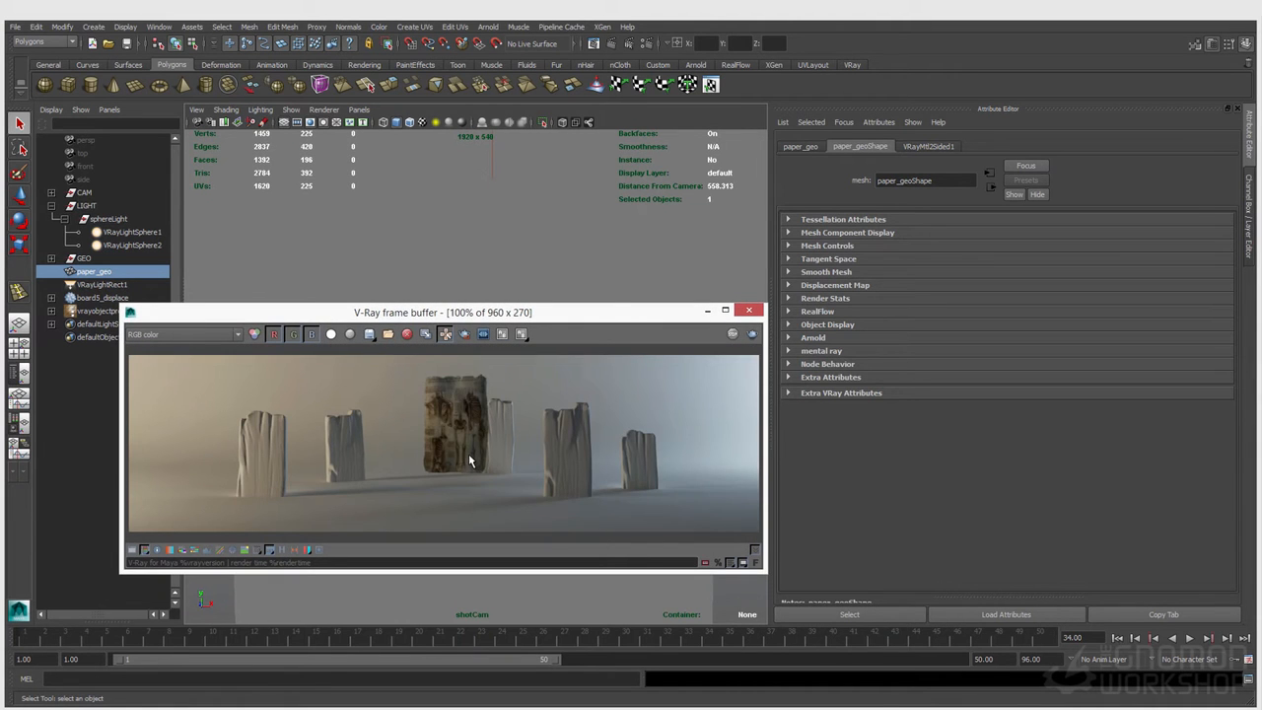
pyautogui.moveTo(402, 312); pyautogui.dragTo(528, 387)
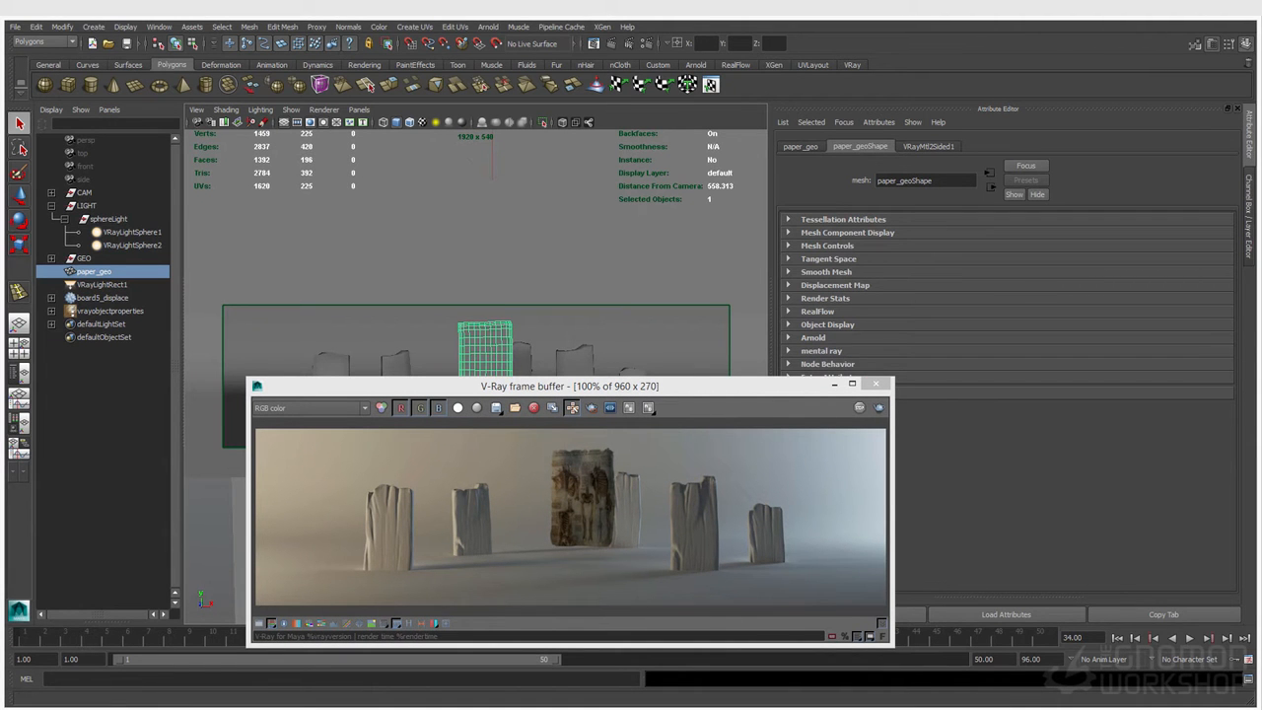
# Step: Show the shading network of the paper's VRayMtl2Sided1 in an enlarged Node Editor
pyautogui.moveTo(388, 709); pyautogui.dragTo(449, 192)
pyautogui.moveTo(714, 482); pyautogui.dragTo(1002, 635)
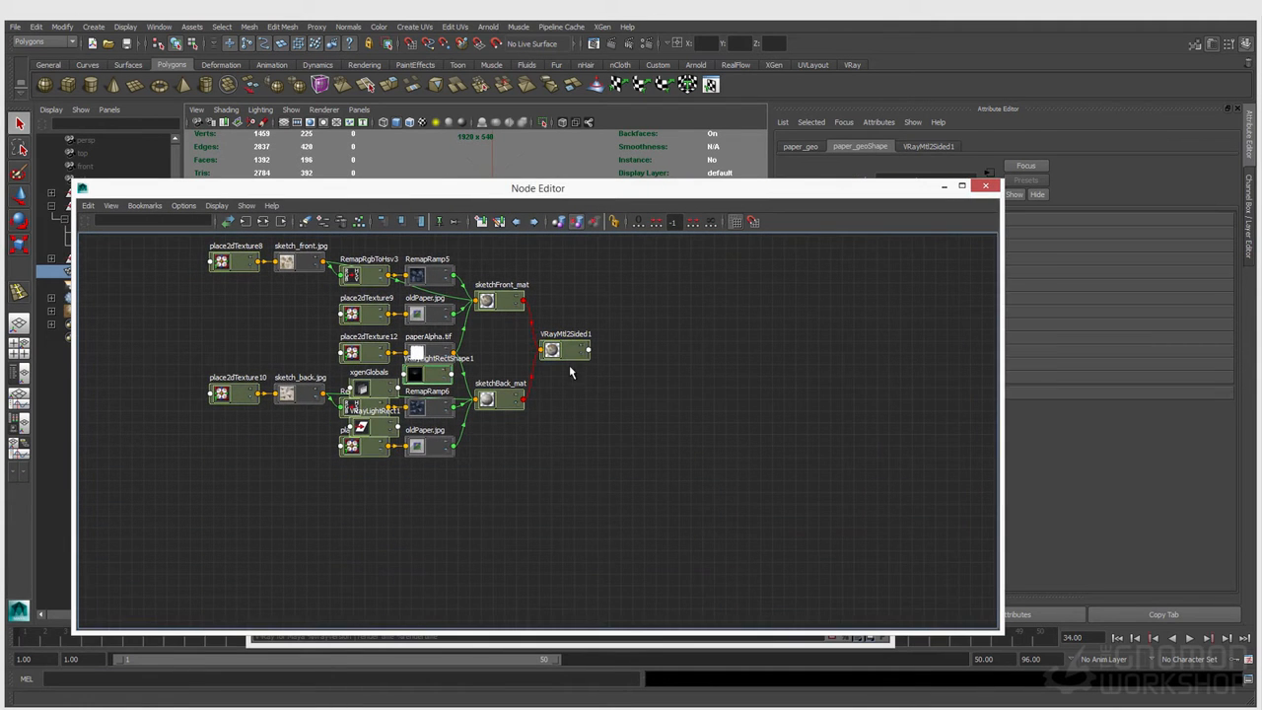
pyautogui.click(564, 351)
pyautogui.click(245, 221)
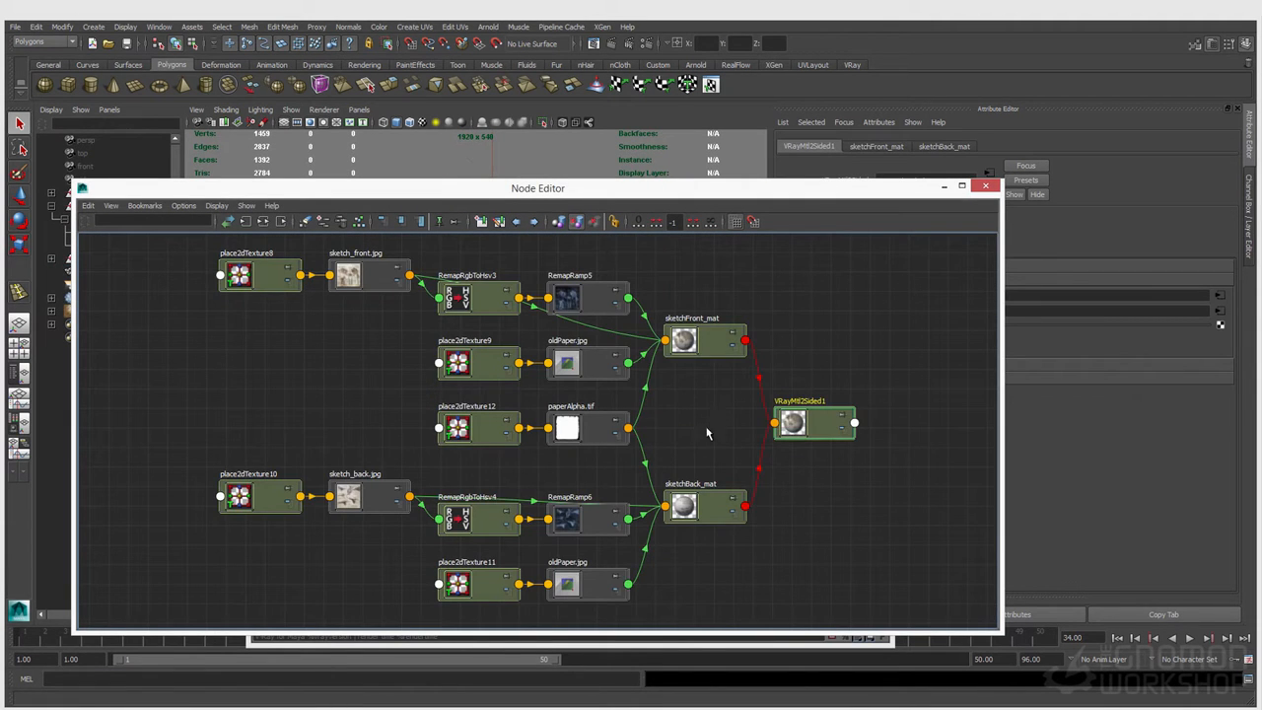
# Step: Spread out the sketch_front.jpg and sketch_back.jpg nodes with their placement nodes, and move RemapRamp6 and RemapRgbToHsv4 slightly lower
pyautogui.moveTo(330, 286); pyautogui.dragTo(321, 388)
pyautogui.moveTo(247, 281); pyautogui.dragTo(221, 368)
pyautogui.moveTo(251, 498); pyautogui.dragTo(192, 455)
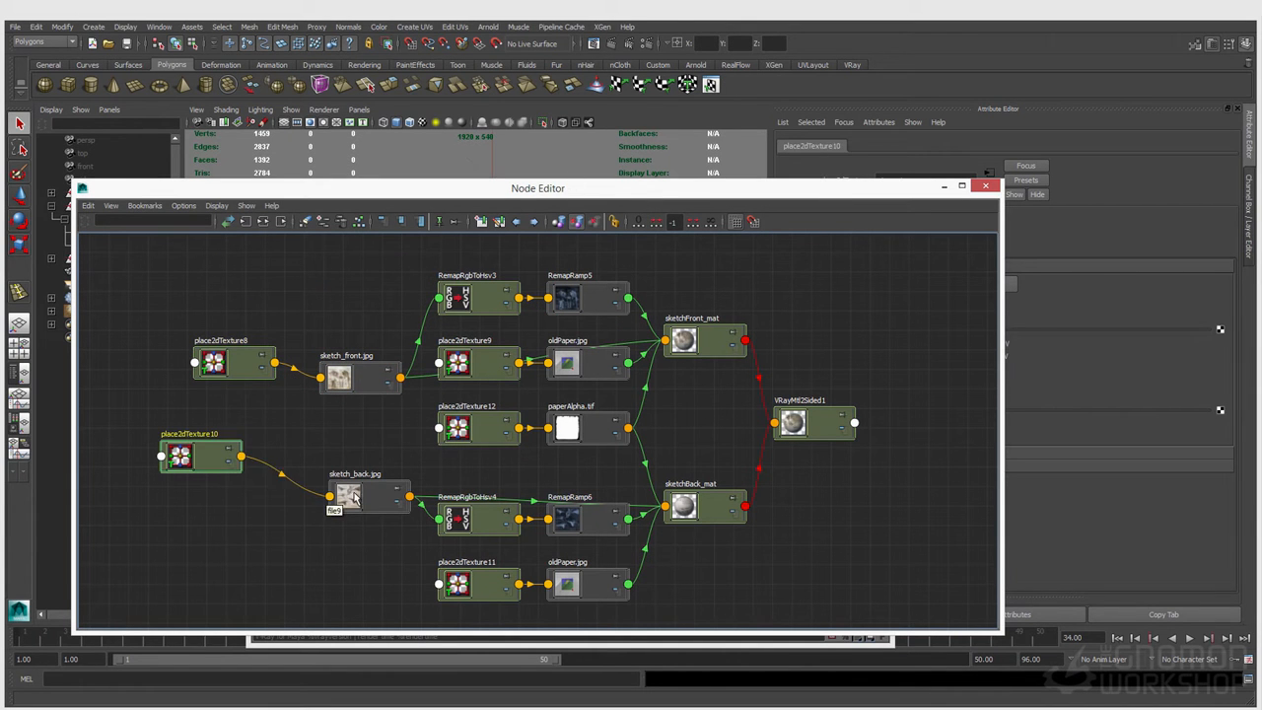
pyautogui.moveTo(356, 497); pyautogui.dragTo(310, 464)
pyautogui.moveTo(599, 525); pyautogui.dragTo(598, 542)
pyautogui.moveTo(501, 530); pyautogui.dragTo(501, 543)
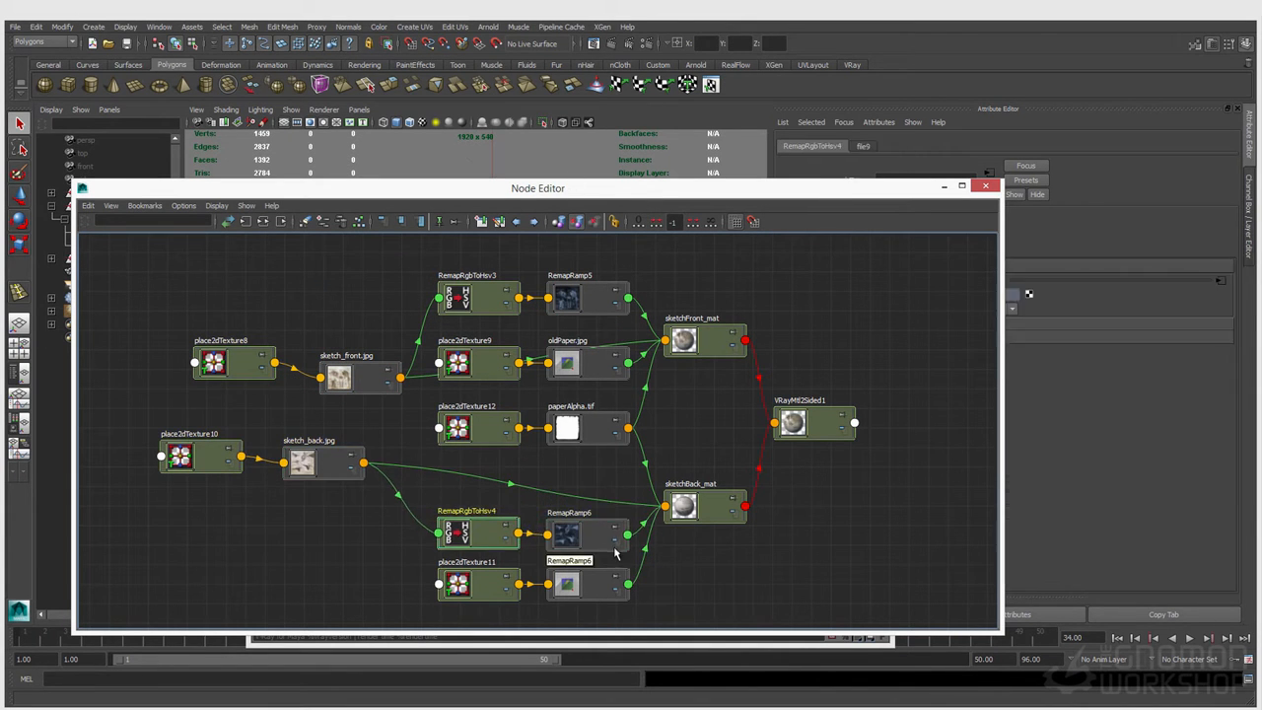
# Step: Inspect sketchBack_mat and the oldPaper.jpg and paperAlpha.tif textures that feed the paper materials
pyautogui.click(691, 511)
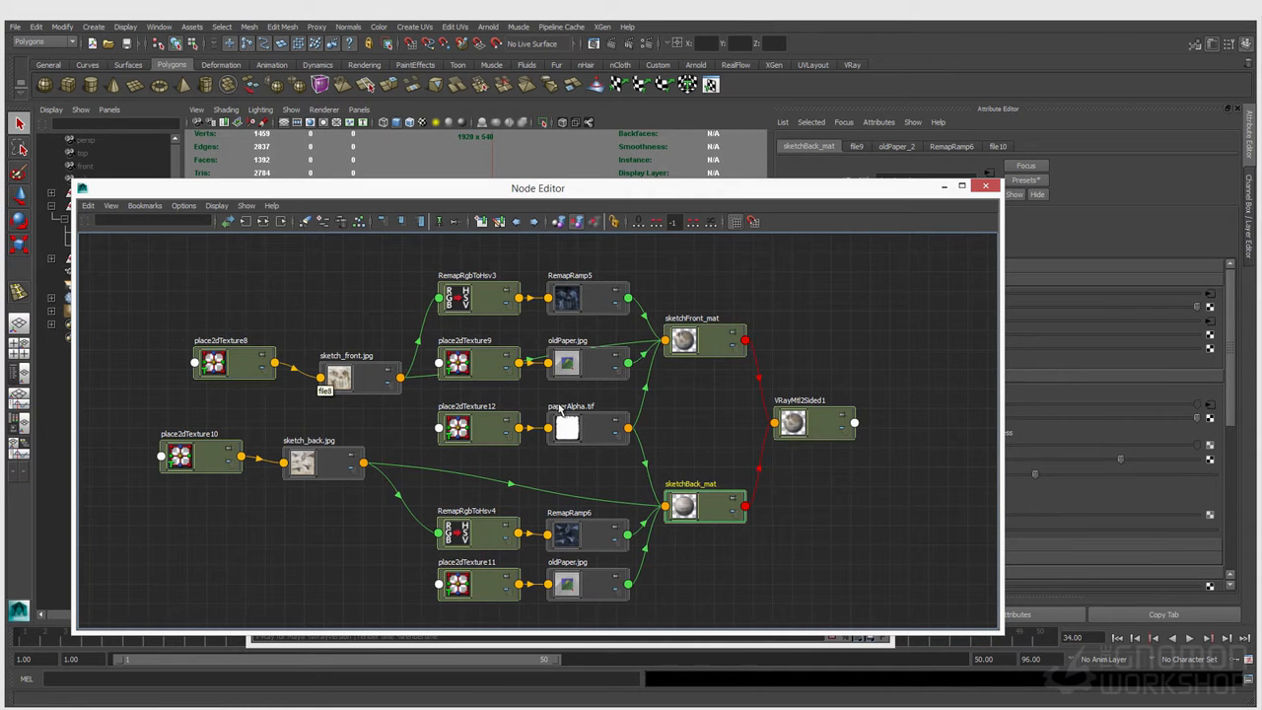
pyautogui.moveTo(593, 378); pyautogui.dragTo(593, 388)
pyautogui.moveTo(588, 392); pyautogui.dragTo(565, 402, button='right')
pyautogui.click(575, 595)
pyautogui.moveTo(576, 595); pyautogui.dragTo(541, 596, button='right')
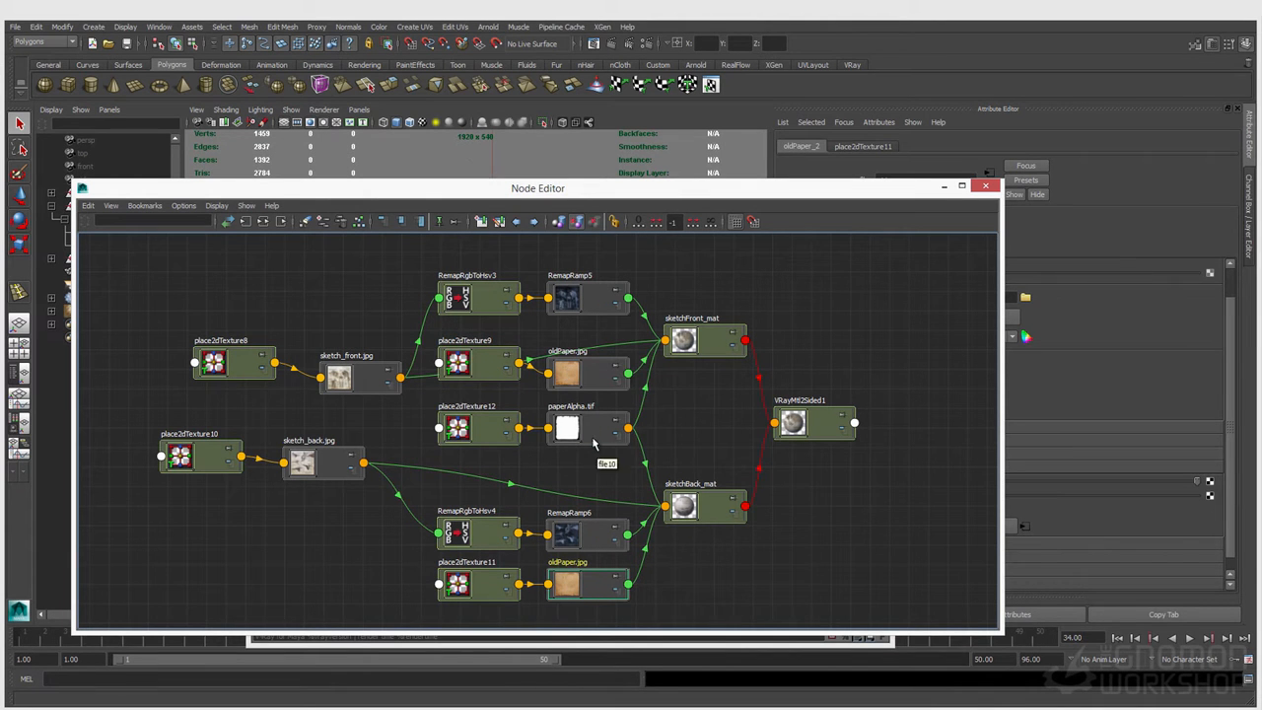
pyautogui.click(577, 438)
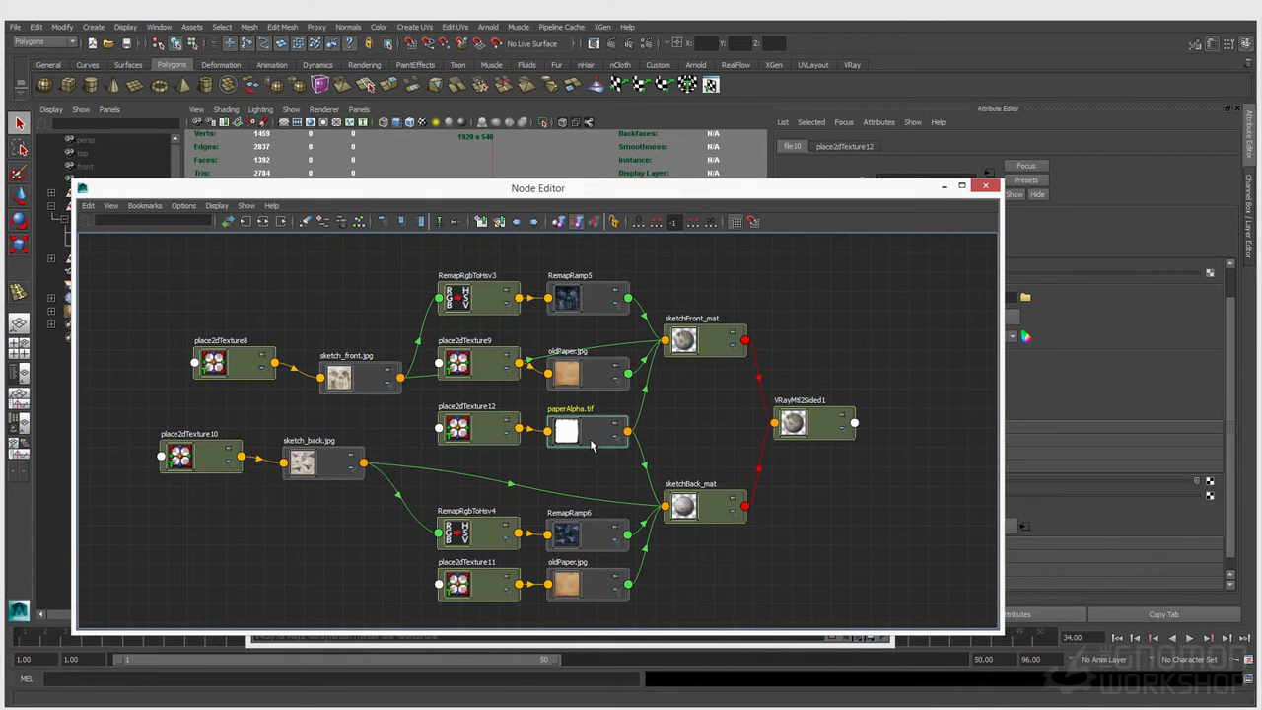
pyautogui.click(517, 441)
# Step: Review the attributes of sketchFront_mat, sketch_back.jpg, paperAlpha.tif and VRayMtl2Sided1 in the paper network
pyautogui.moveTo(603, 195); pyautogui.dragTo(503, 182)
pyautogui.click(584, 491)
pyautogui.click(588, 329)
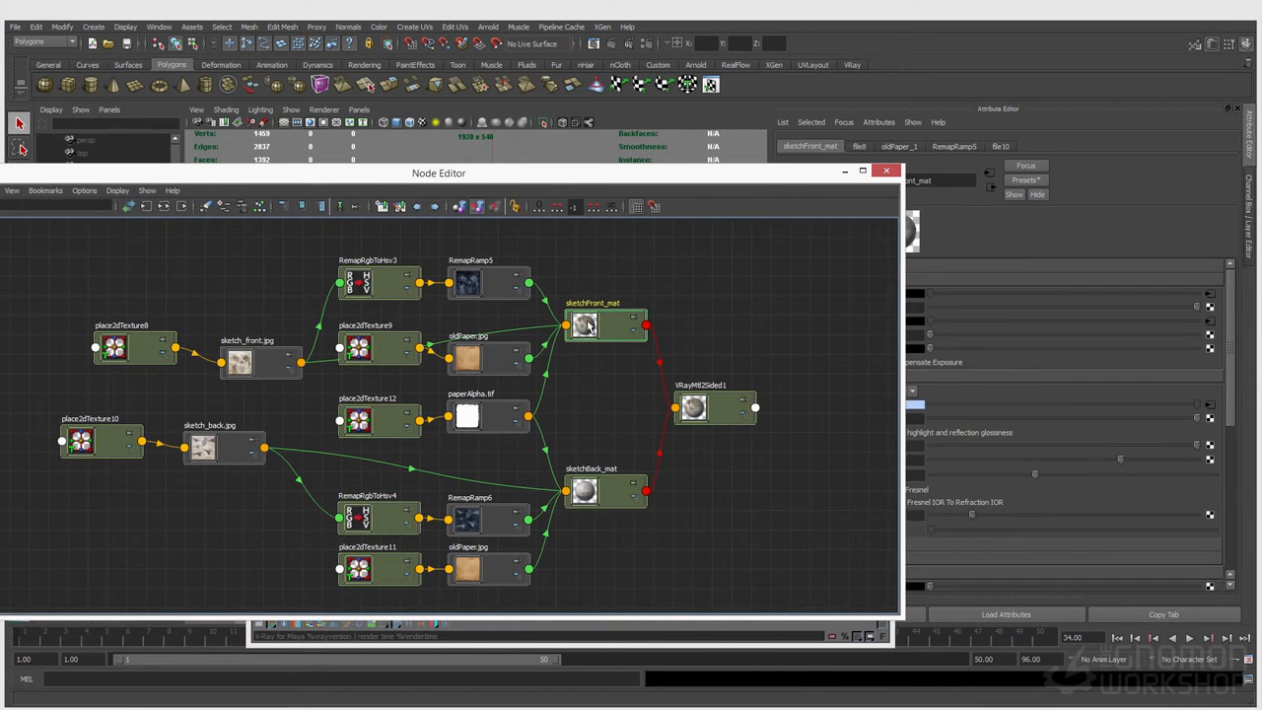
pyautogui.moveTo(221, 459); pyautogui.dragTo(233, 458)
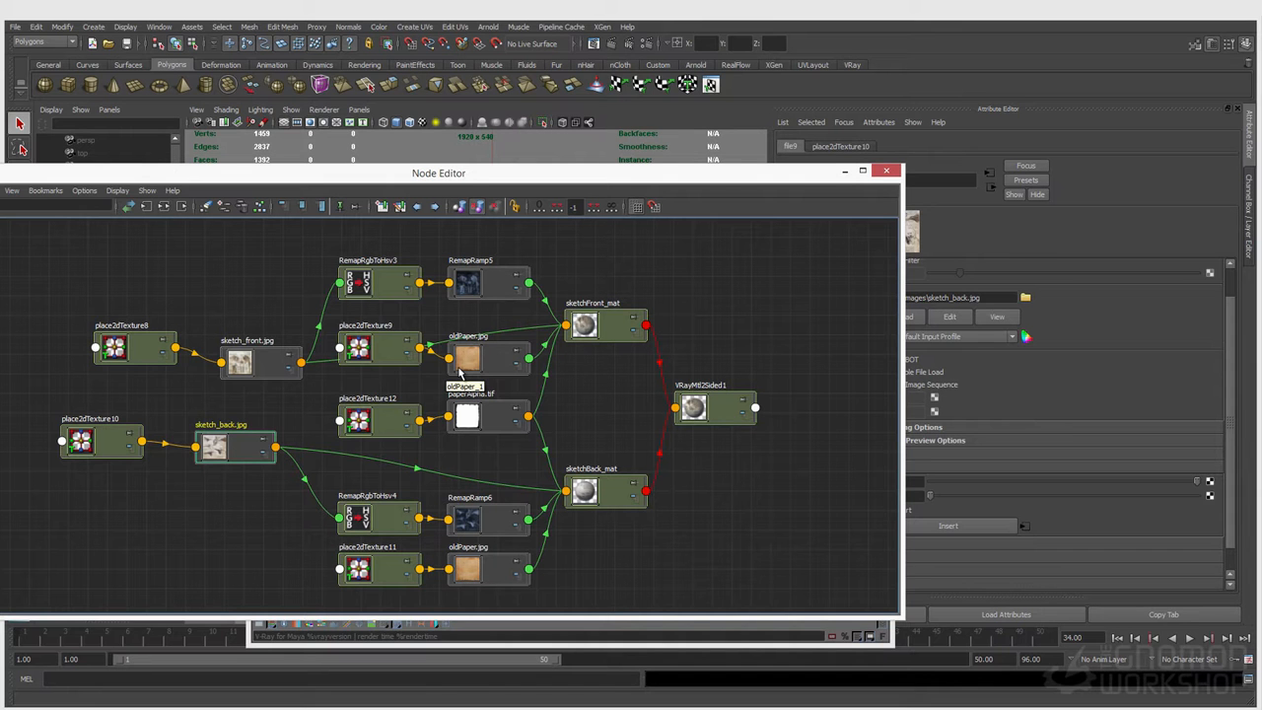
pyautogui.moveTo(489, 431); pyautogui.dragTo(497, 439)
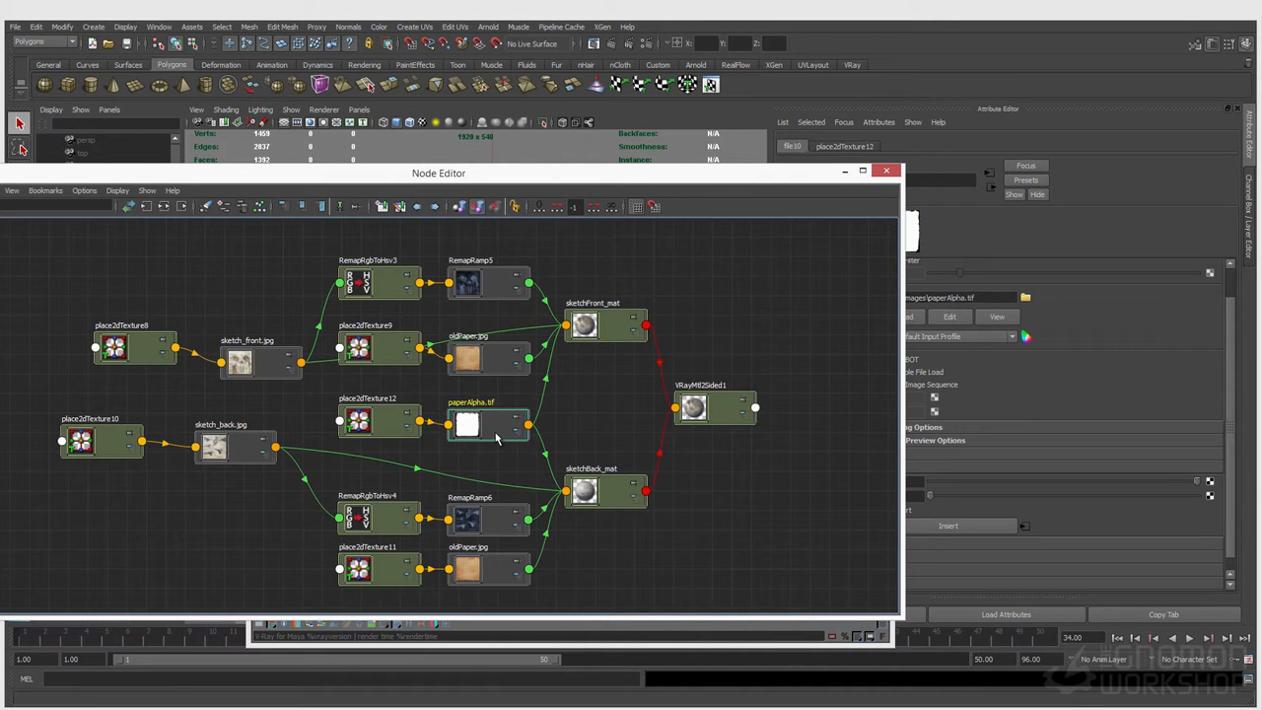
pyautogui.moveTo(708, 173); pyautogui.dragTo(356, 165)
pyautogui.click(367, 403)
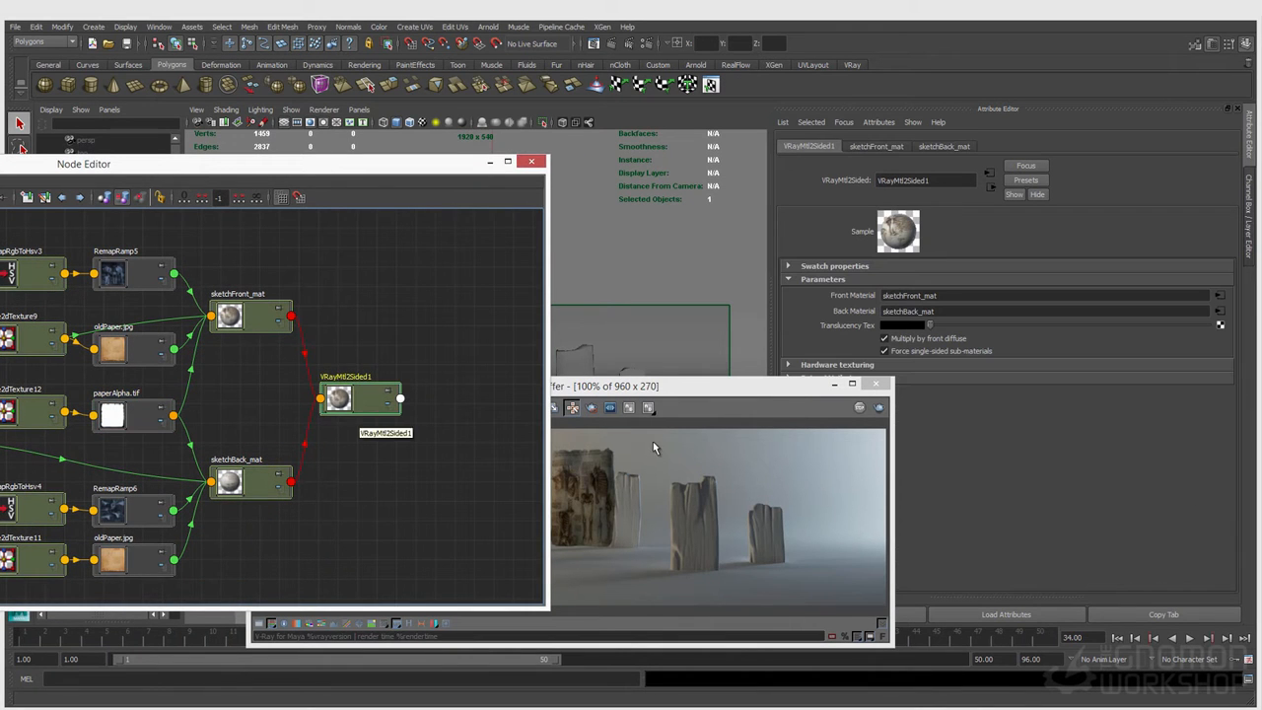
# Step: Save the scene and start a render limited to a region around the paper sheet
pyautogui.click(585, 391)
pyautogui.click(592, 407)
pyautogui.moveTo(538, 443); pyautogui.dragTo(623, 557)
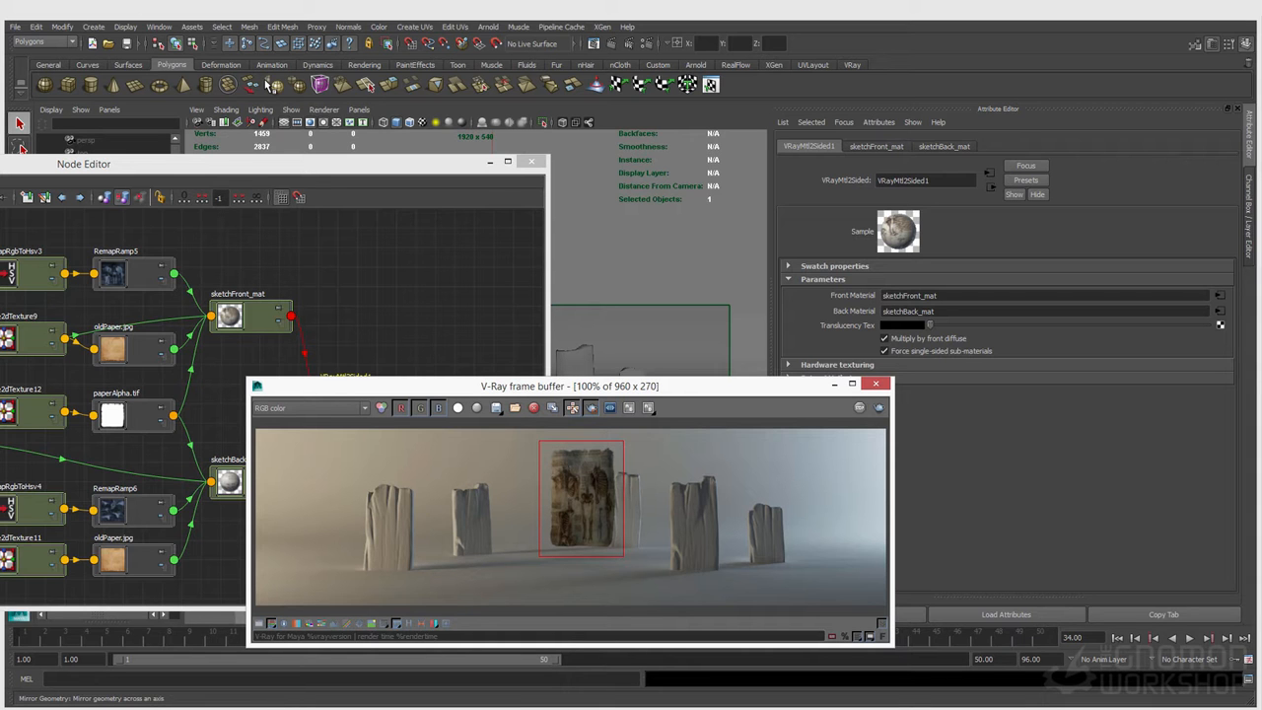
pyautogui.hotkey('ctrl', 's')
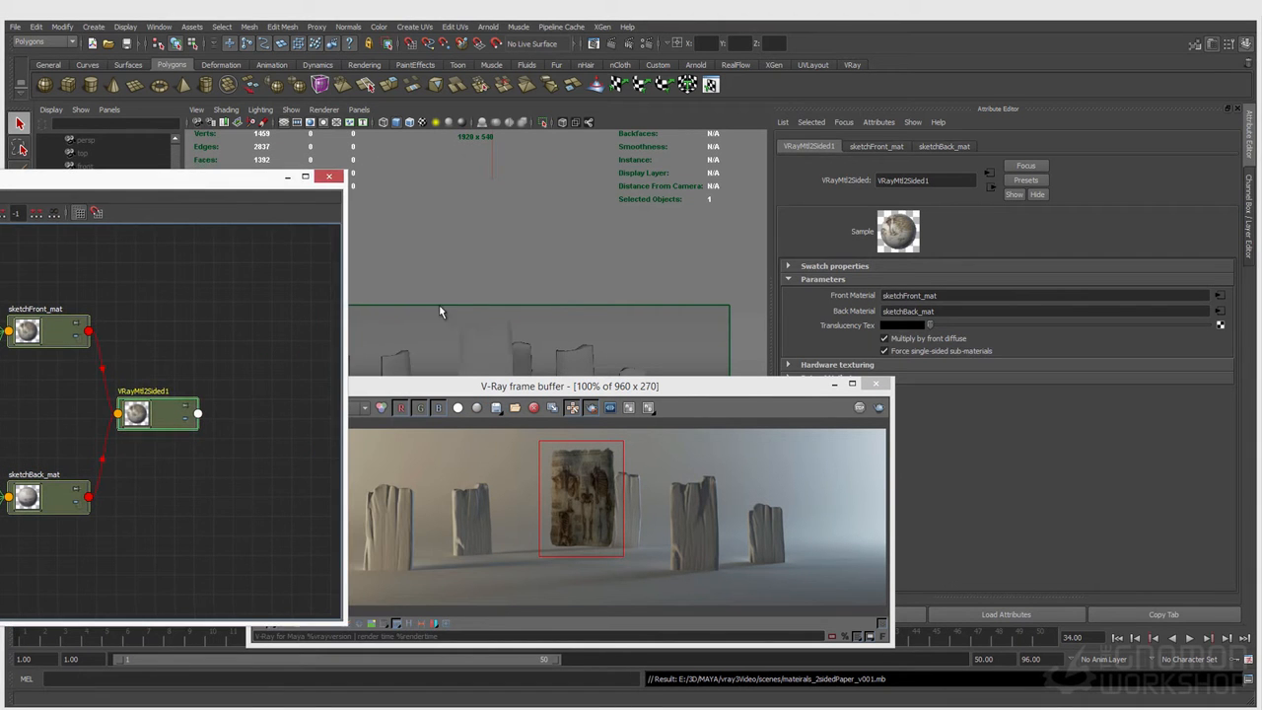
pyautogui.click(483, 340)
pyautogui.click(627, 50)
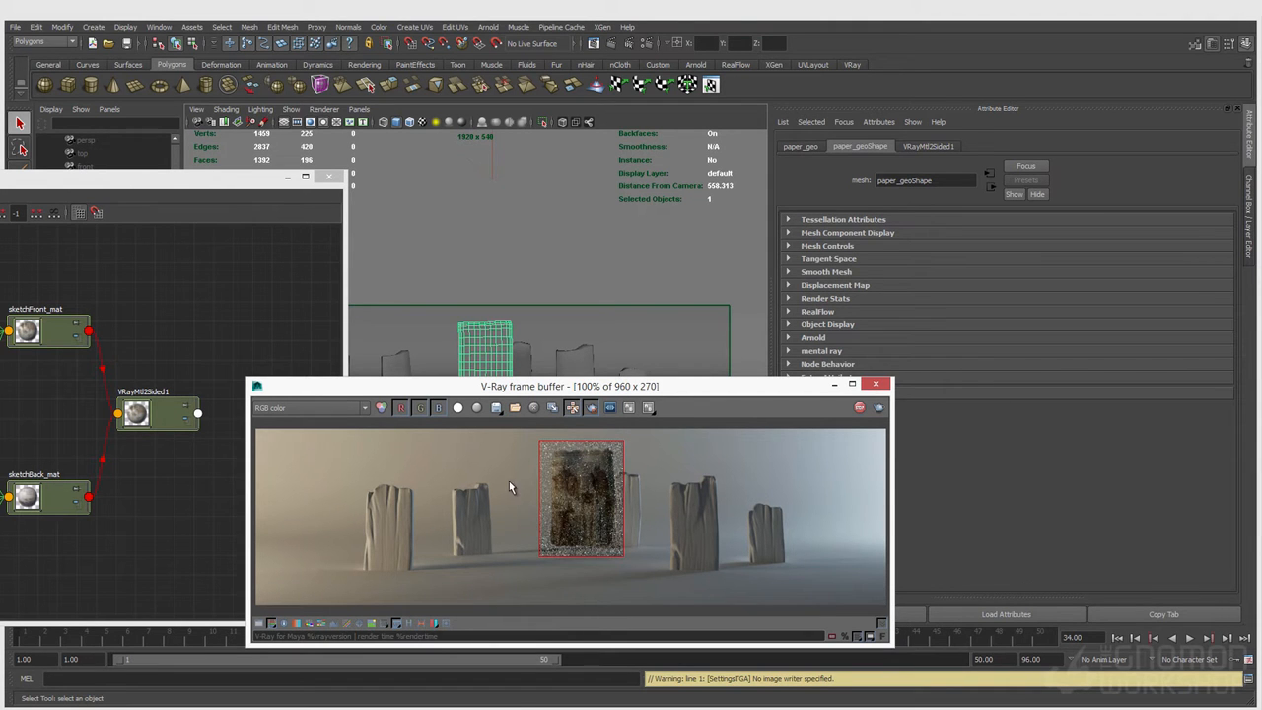
# Step: Rename the VRayMtl2Sided1 material as paper_2sided
pyautogui.click(153, 414)
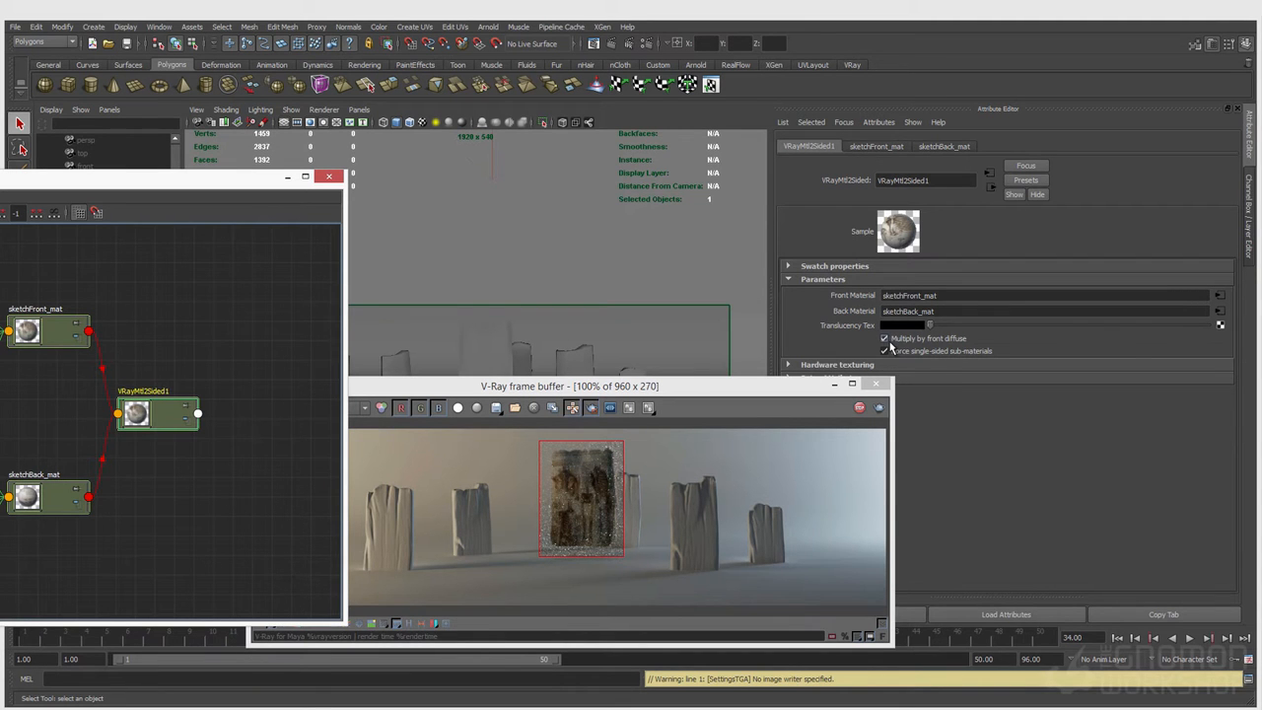
pyautogui.doubleClick(957, 183)
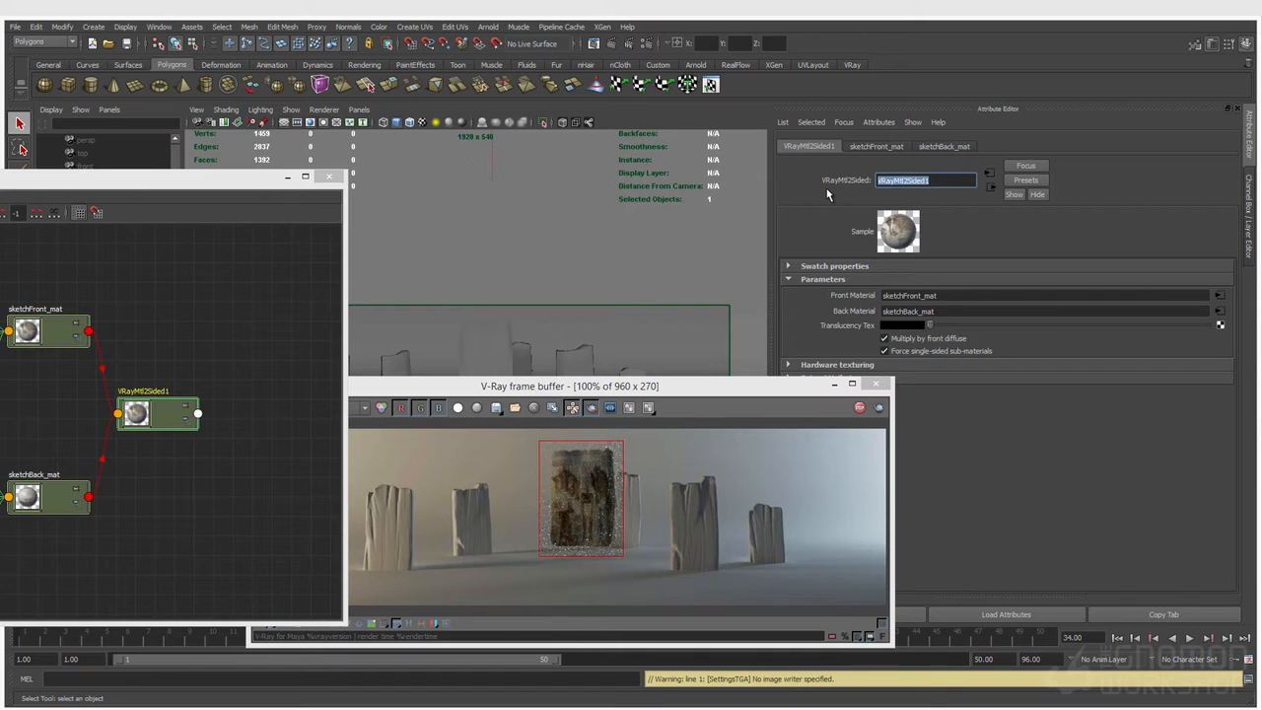
pyautogui.write('paper_2sided')
pyautogui.press('Return')
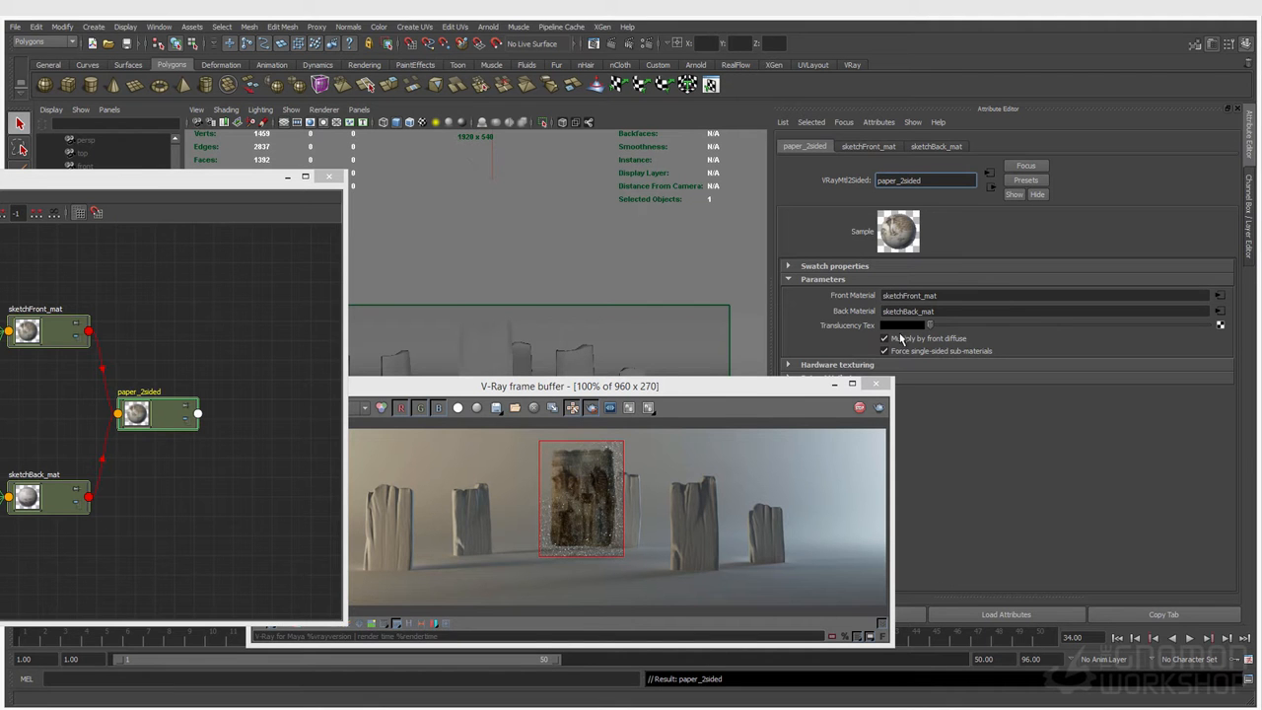
# Step: Raise the Translucency Tex of paper_2sided to a medium grey, checking the paper's region render at 200%
pyautogui.moveTo(949, 327); pyautogui.dragTo(1003, 327)
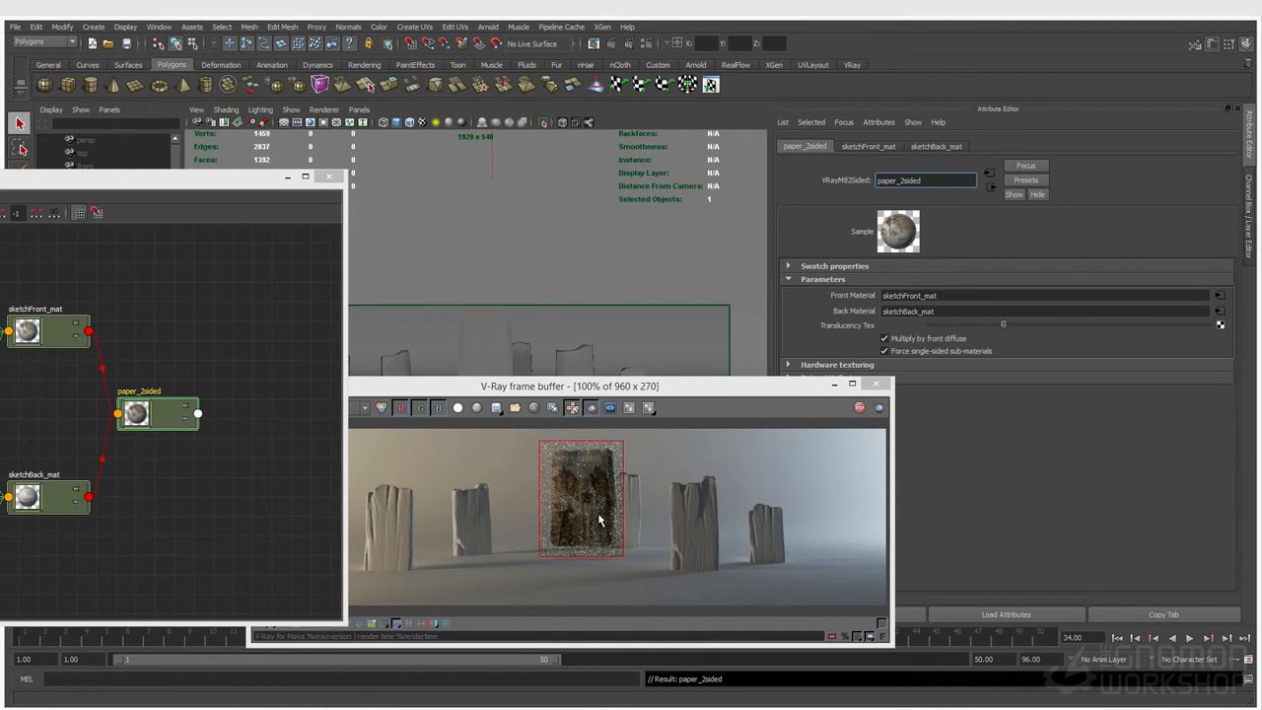
pyautogui.scroll(1, 597, 520)
pyautogui.moveTo(1003, 327); pyautogui.dragTo(1079, 326)
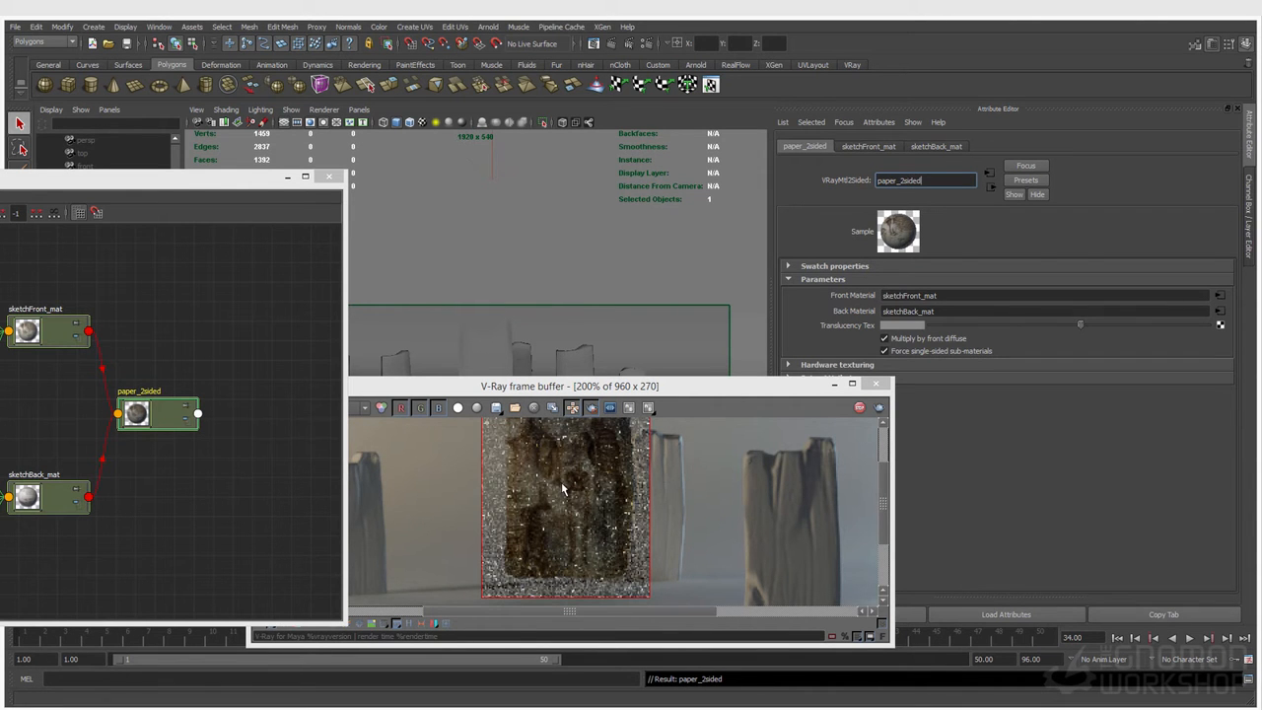
pyautogui.moveTo(596, 454); pyautogui.dragTo(594, 490, button='middle')
pyautogui.scroll(-1, 596, 495)
pyautogui.scroll(1, 596, 478)
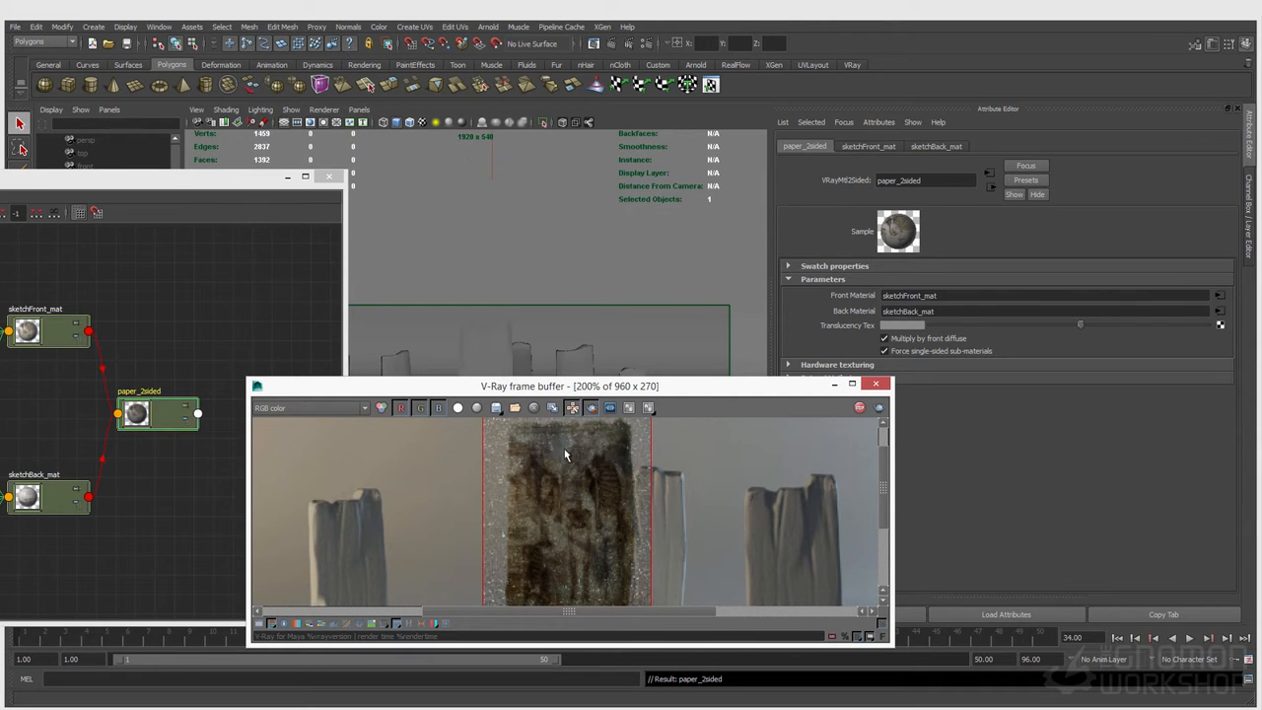
pyautogui.moveTo(590, 384); pyautogui.dragTo(579, 353)
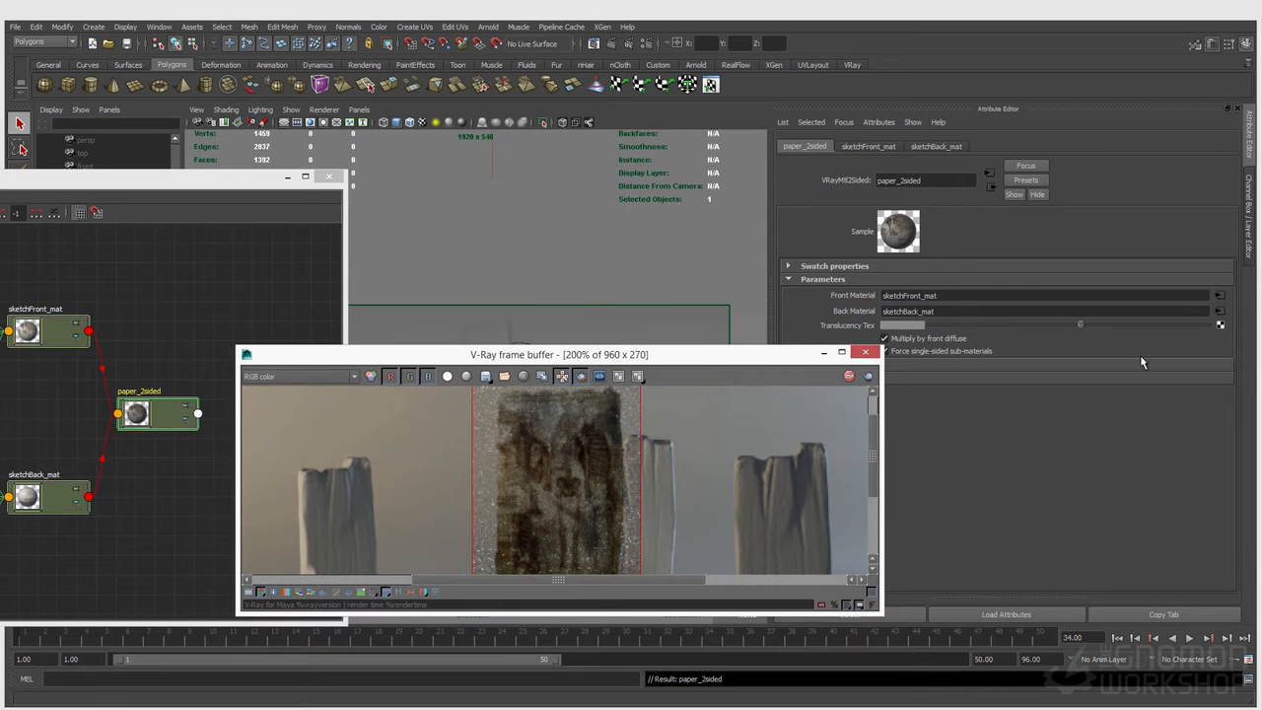
# Step: Lower the Translucency Tex of paper_2sided to a dark grey and view the whole scene through the persp camera
pyautogui.click(1003, 329)
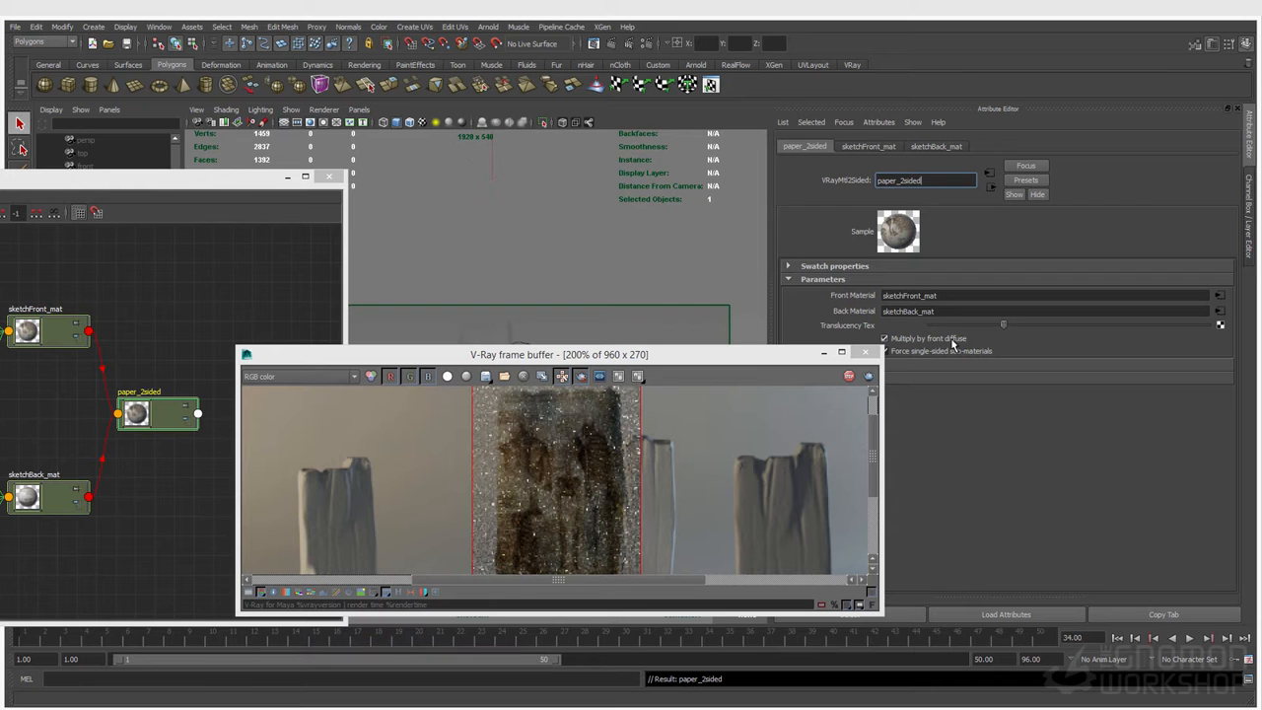
pyautogui.click(359, 110)
pyautogui.moveTo(373, 126)
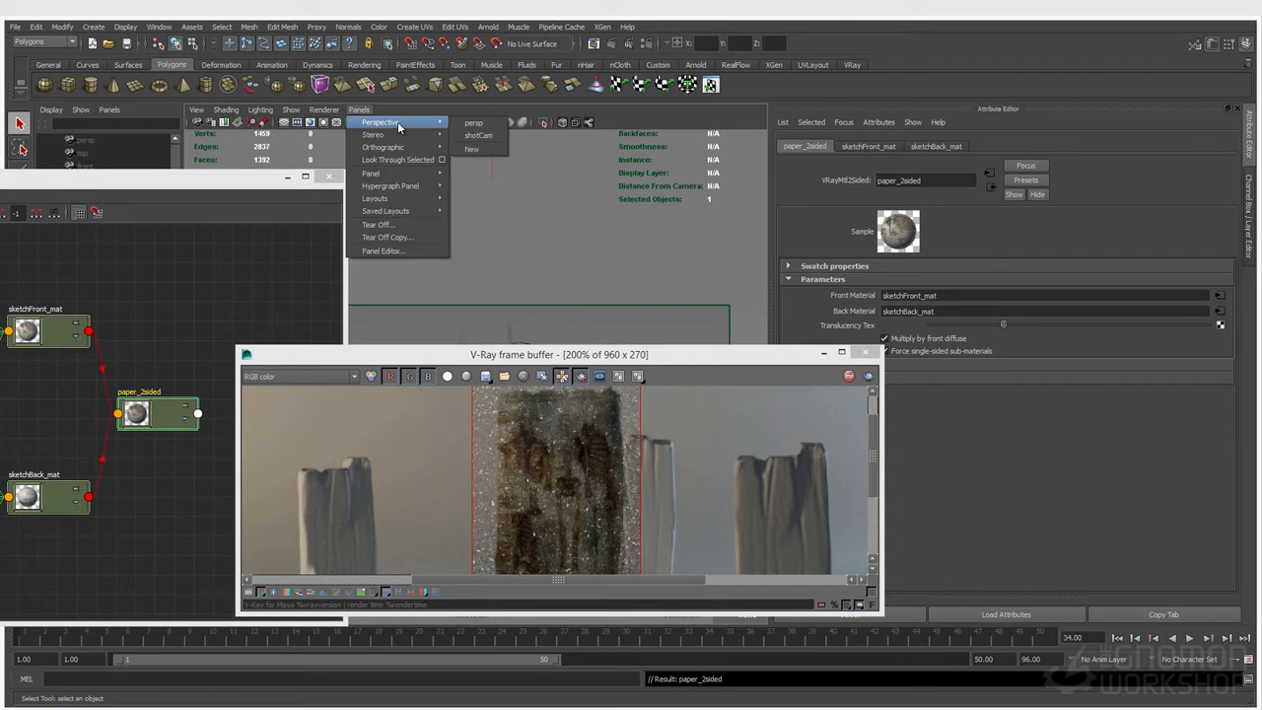
pyautogui.click(478, 135)
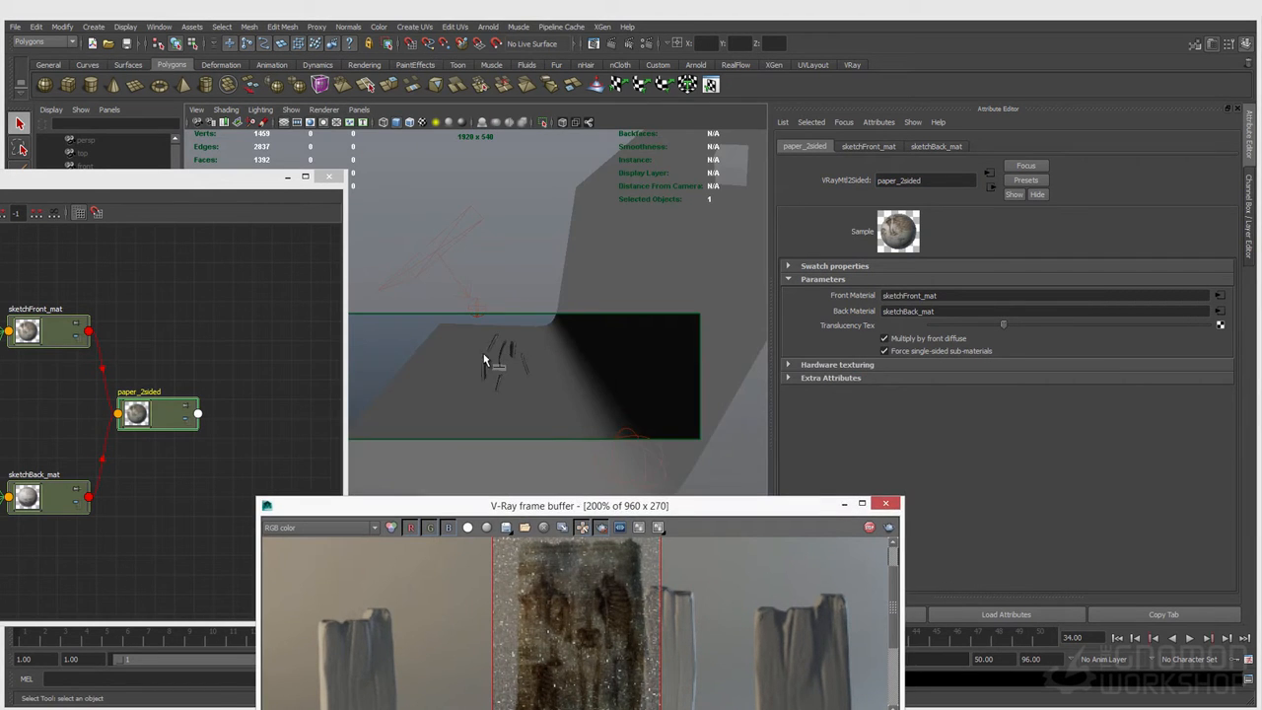
pyautogui.scroll(-6, 477, 355)
pyautogui.keyDown('alt'); pyautogui.moveTo(471, 344); pyautogui.dragTo(516, 347); pyautogui.keyUp('alt')
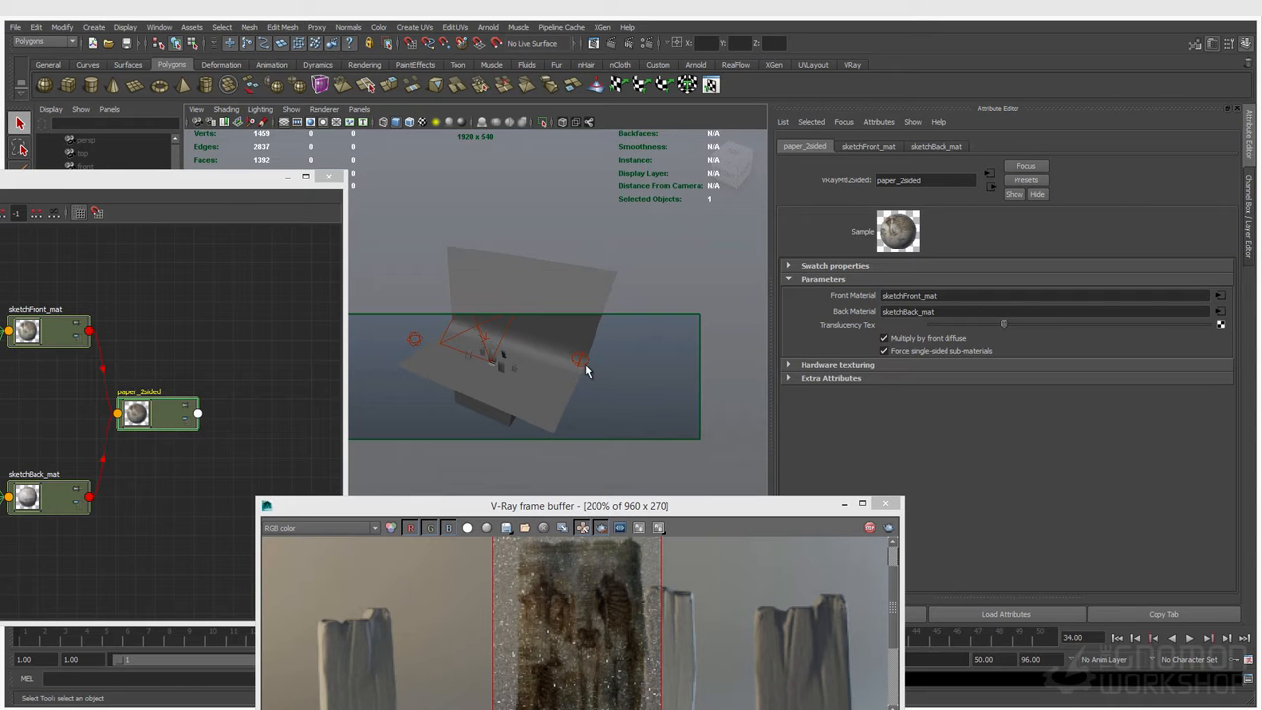
# Step: Inspect the left sphere light and the rectangle light, and check the render's reflect channel before returning to RGB color
pyautogui.click(415, 340)
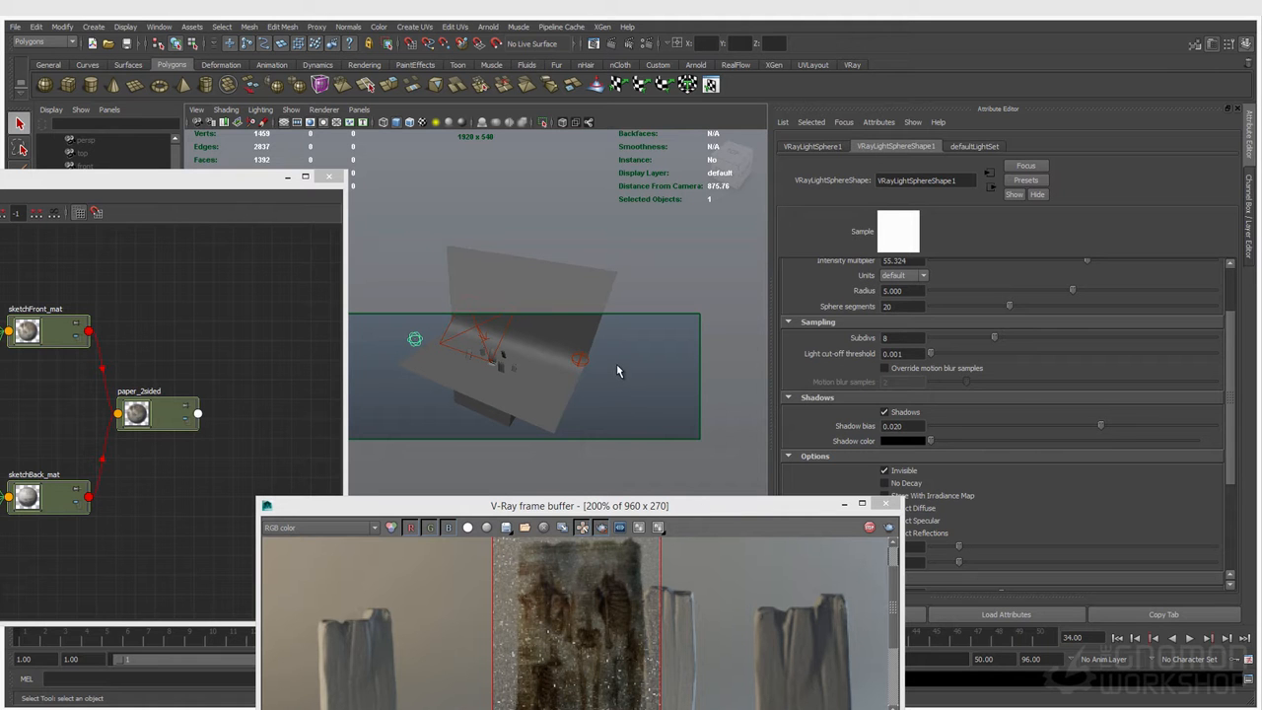
pyautogui.click(490, 345)
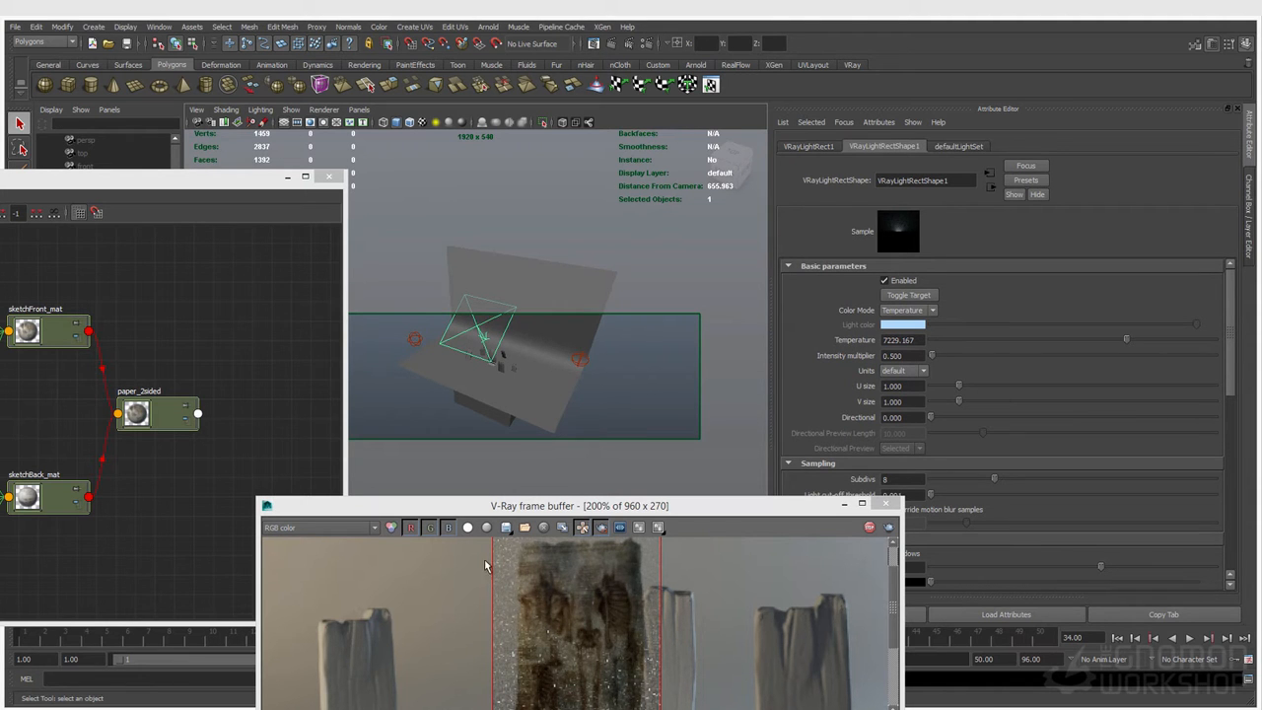
pyautogui.click(312, 529)
pyautogui.click(294, 580)
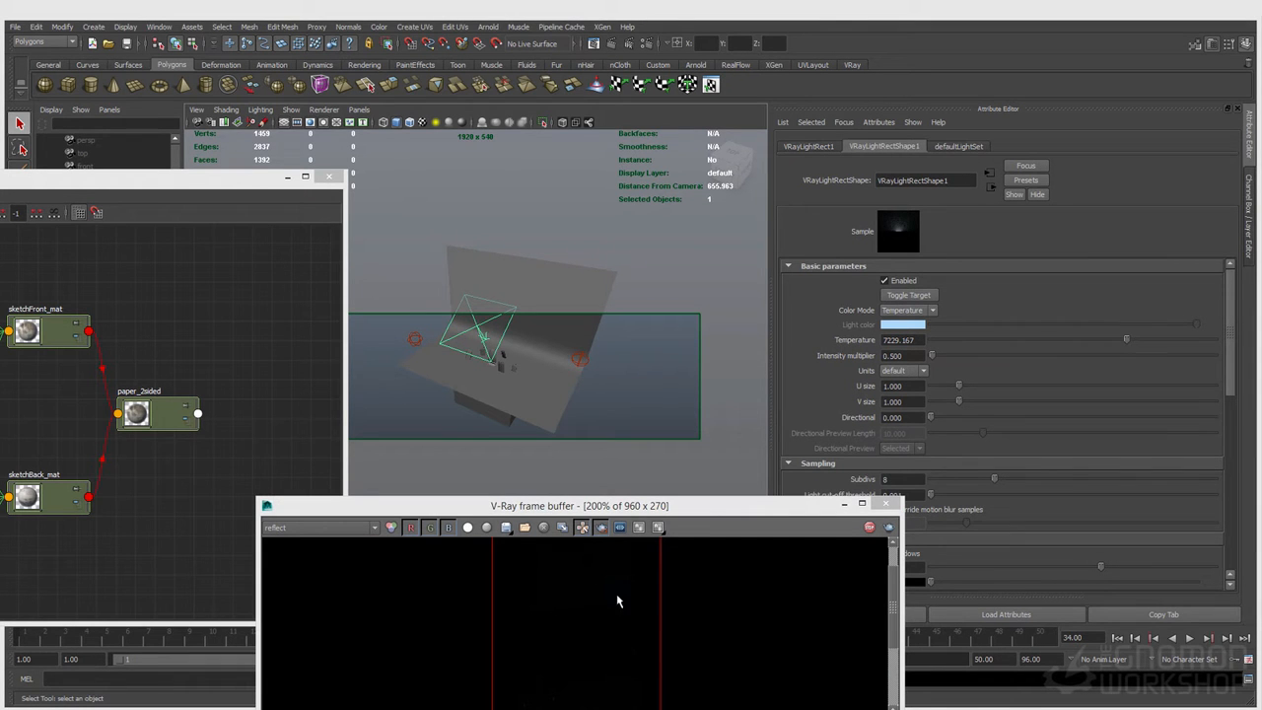
pyautogui.click(311, 528)
pyautogui.click(292, 541)
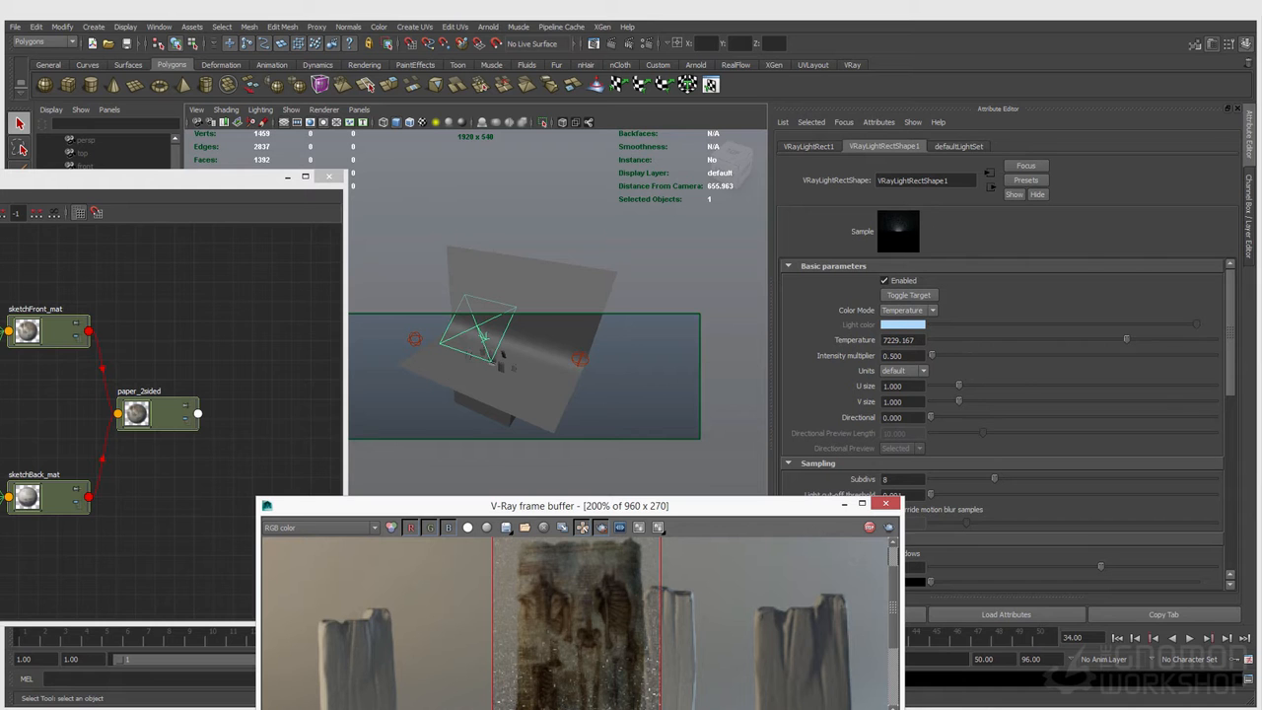
# Step: Move the sphere light VRayLightSphere2 behind the boards, to about 66.165, 45.287, -108.307
pyautogui.click(359, 110)
pyautogui.moveTo(395, 122)
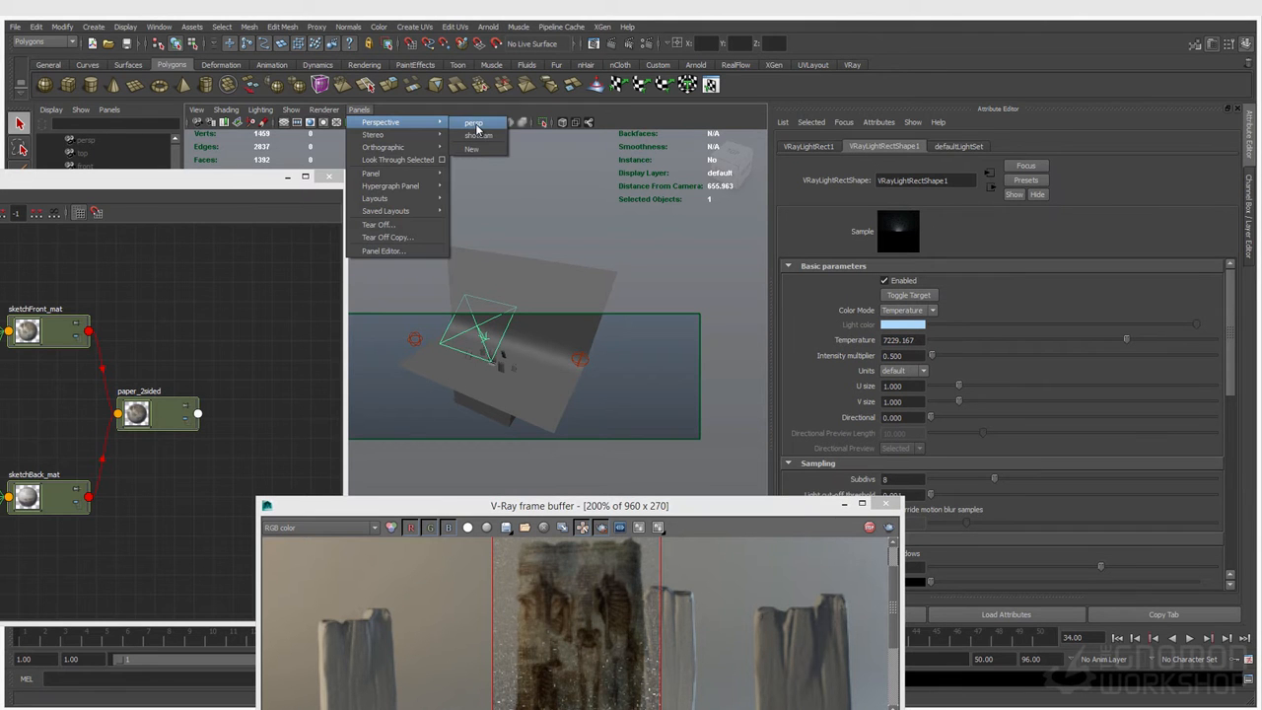
pyautogui.click(635, 614)
pyautogui.moveTo(587, 504); pyautogui.dragTo(591, 396)
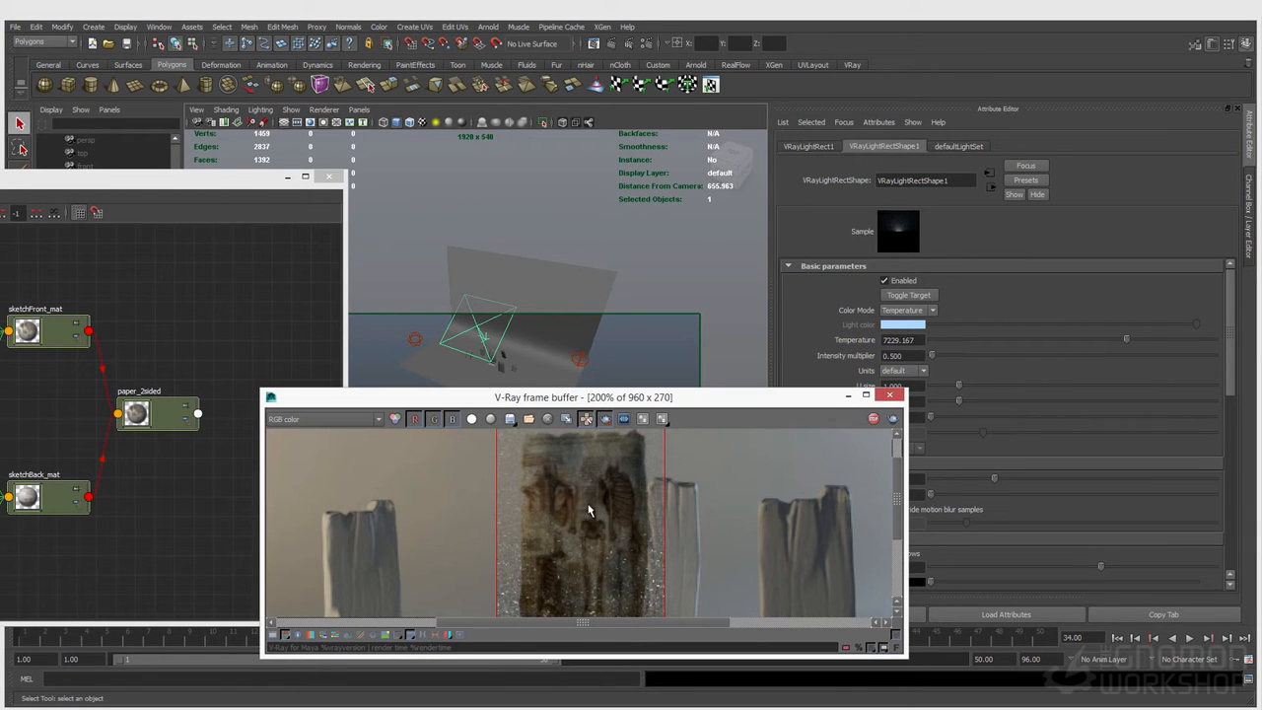
pyautogui.click(581, 361)
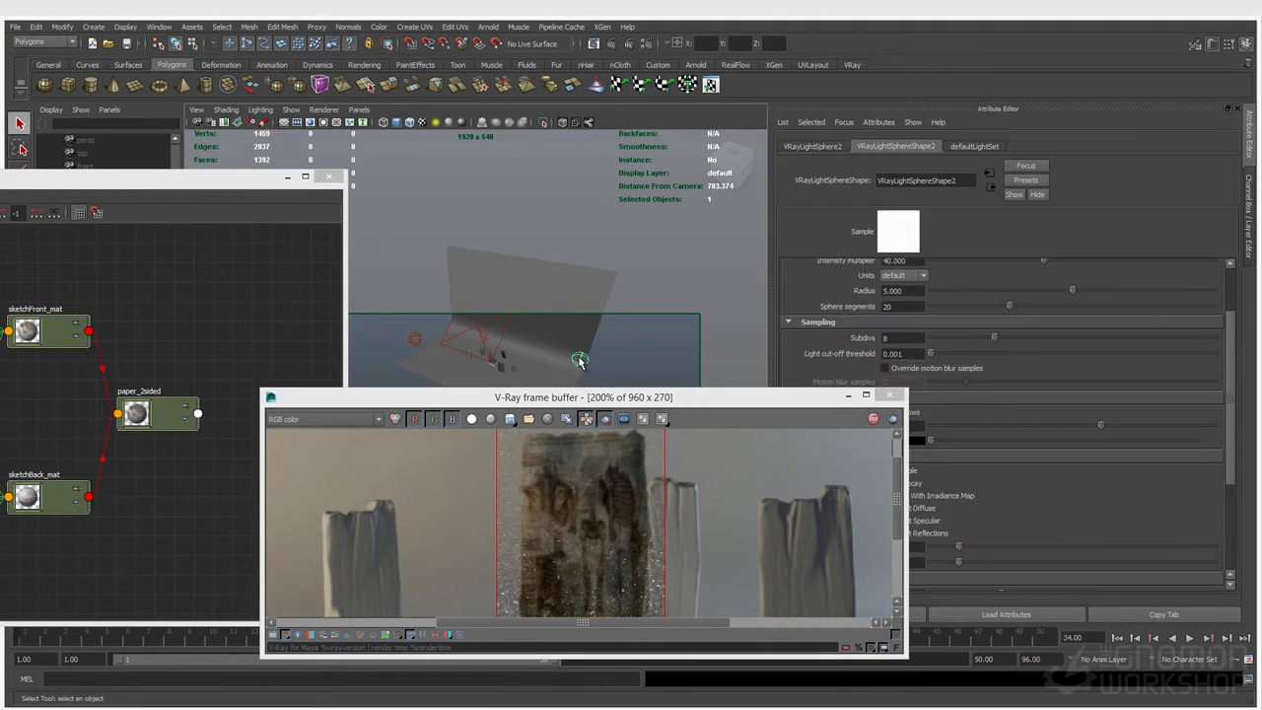
pyautogui.scroll(-1, 532, 495)
pyautogui.press('w')
pyautogui.moveTo(615, 364); pyautogui.dragTo(556, 347)
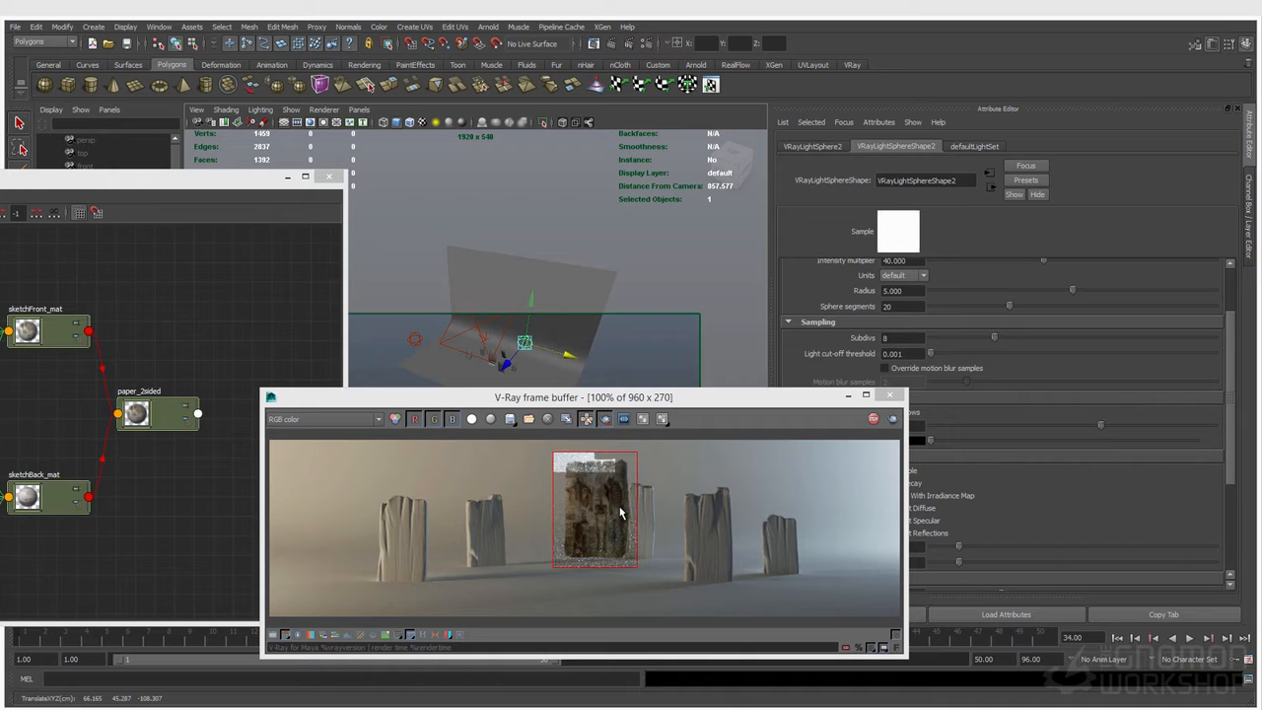
# Step: Extend the render region to cover the paper and the boards beside it, and view it at 200%
pyautogui.moveTo(520, 442); pyautogui.dragTo(762, 603)
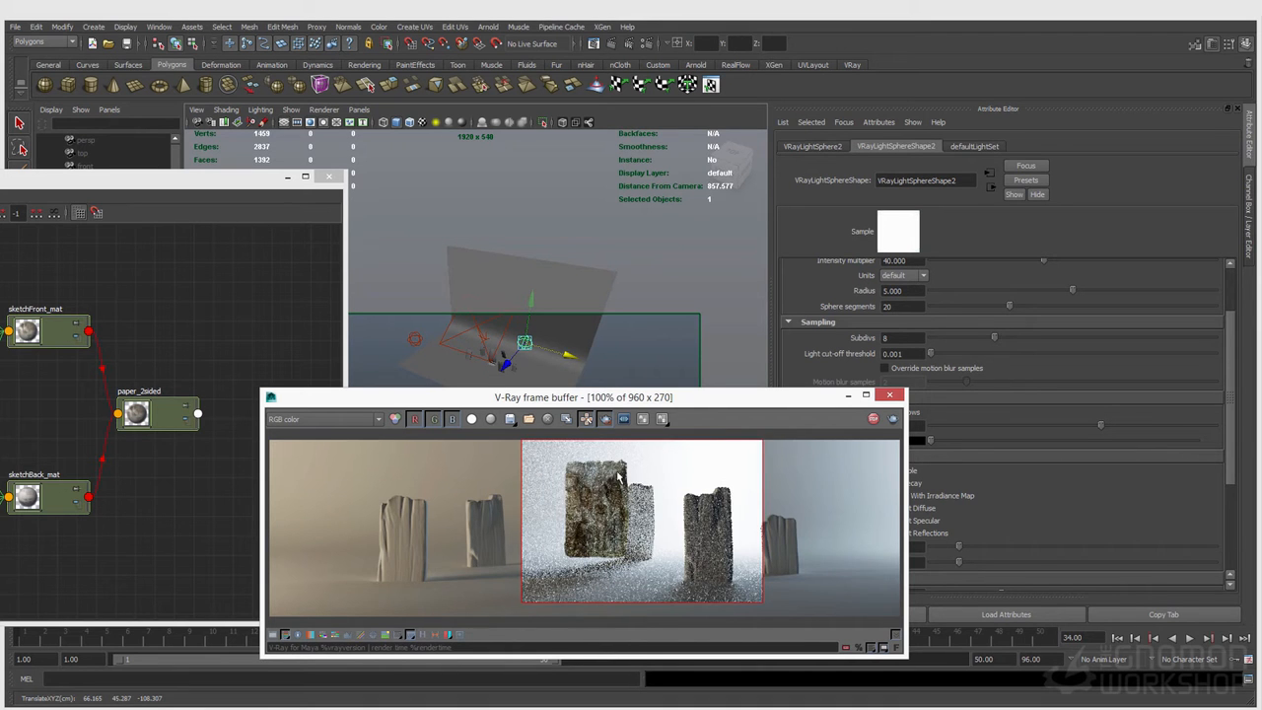
pyautogui.scroll(1, 627, 527)
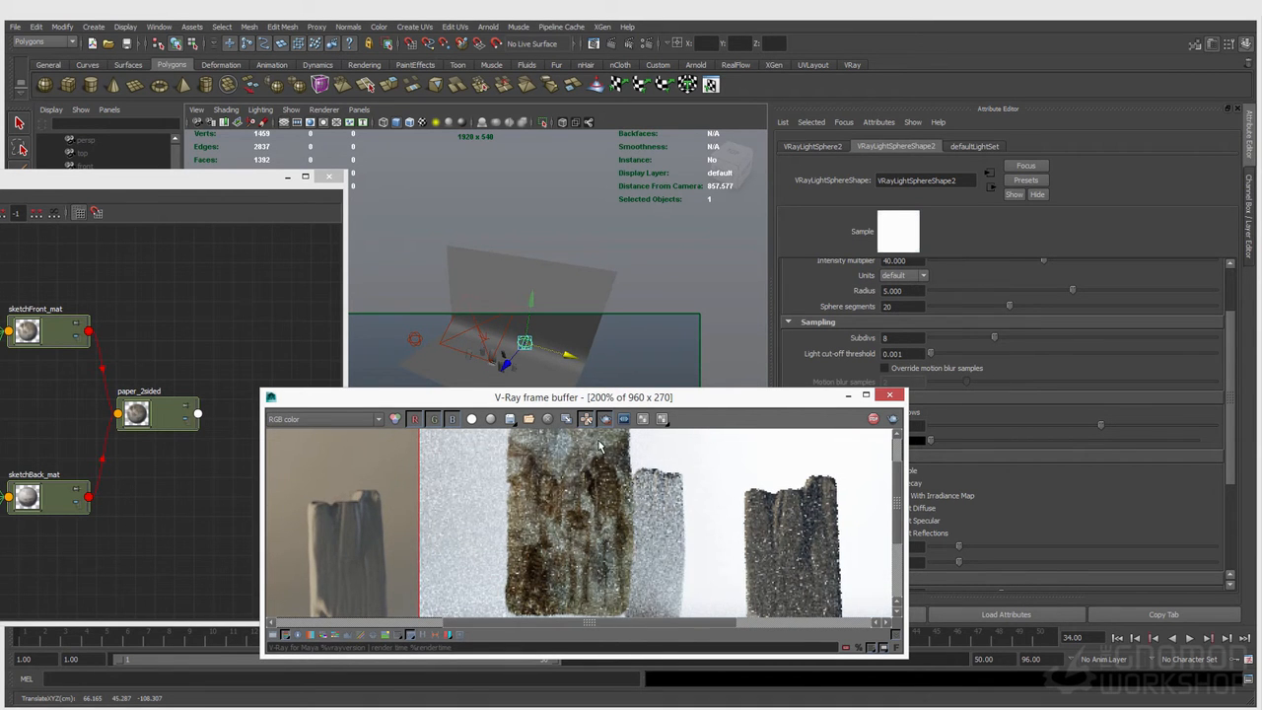
pyautogui.moveTo(588, 387); pyautogui.dragTo(130, 102)
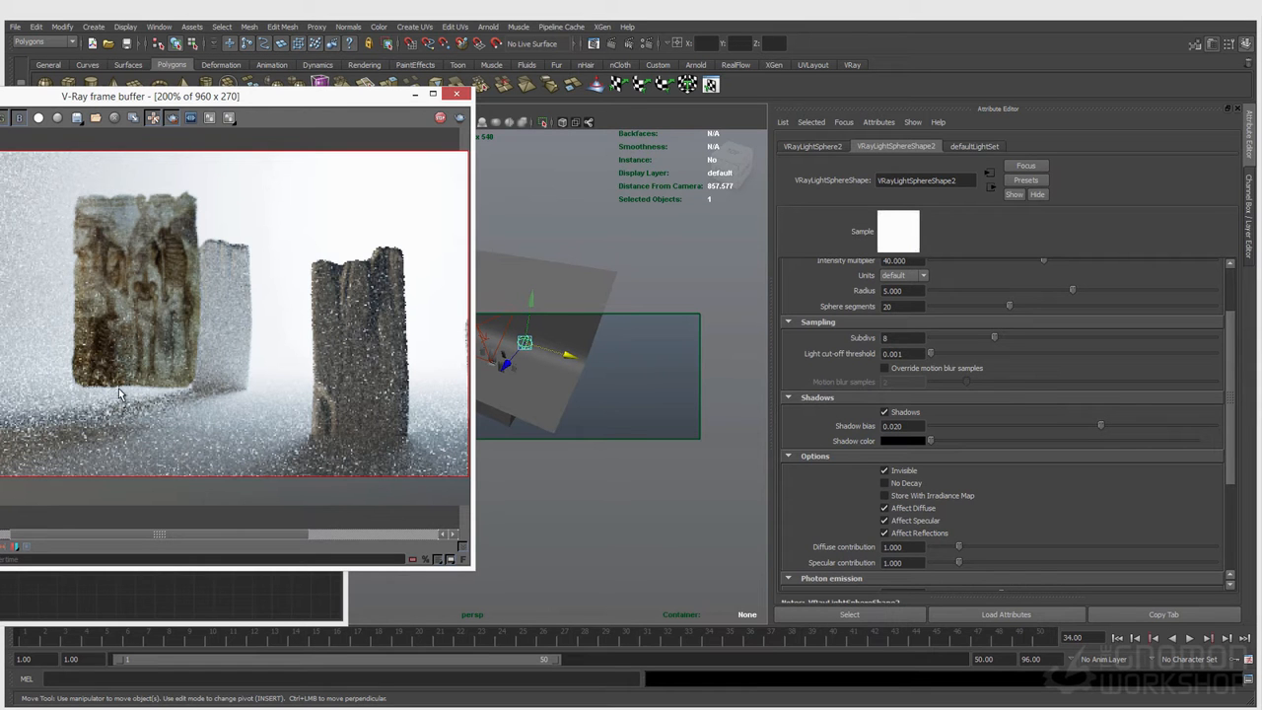
# Step: Shift VRayLightSphere2 further along X, to about 91.046
pyautogui.keyDown('alt'); pyautogui.moveTo(533, 376); pyautogui.dragTo(566, 379, button='middle'); pyautogui.keyUp('alt')
pyautogui.keyDown('alt'); pyautogui.moveTo(566, 379); pyautogui.dragTo(725, 367, button='right'); pyautogui.keyUp('alt')
pyautogui.keyDown('alt'); pyautogui.moveTo(725, 367); pyautogui.dragTo(598, 434, button='middle'); pyautogui.keyUp('alt')
pyautogui.keyDown('alt'); pyautogui.moveTo(597, 434); pyautogui.dragTo(578, 403, button='right'); pyautogui.keyUp('alt')
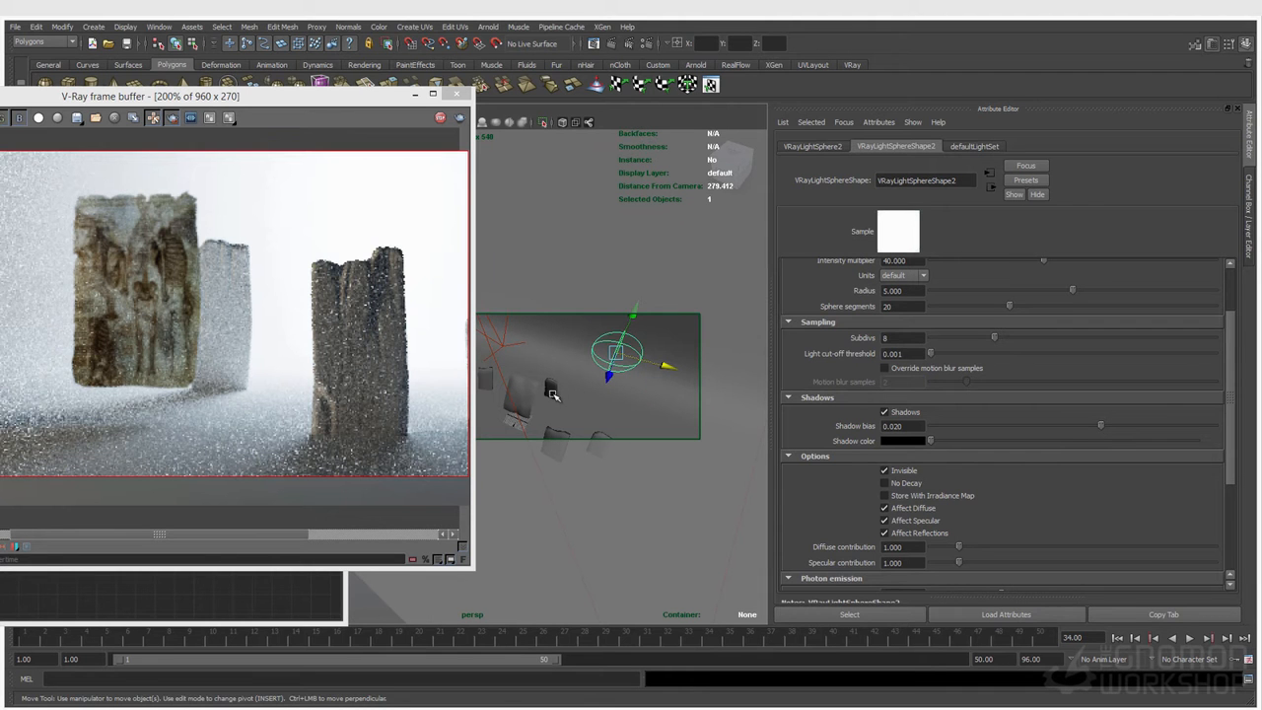
pyautogui.moveTo(670, 369); pyautogui.dragTo(696, 372)
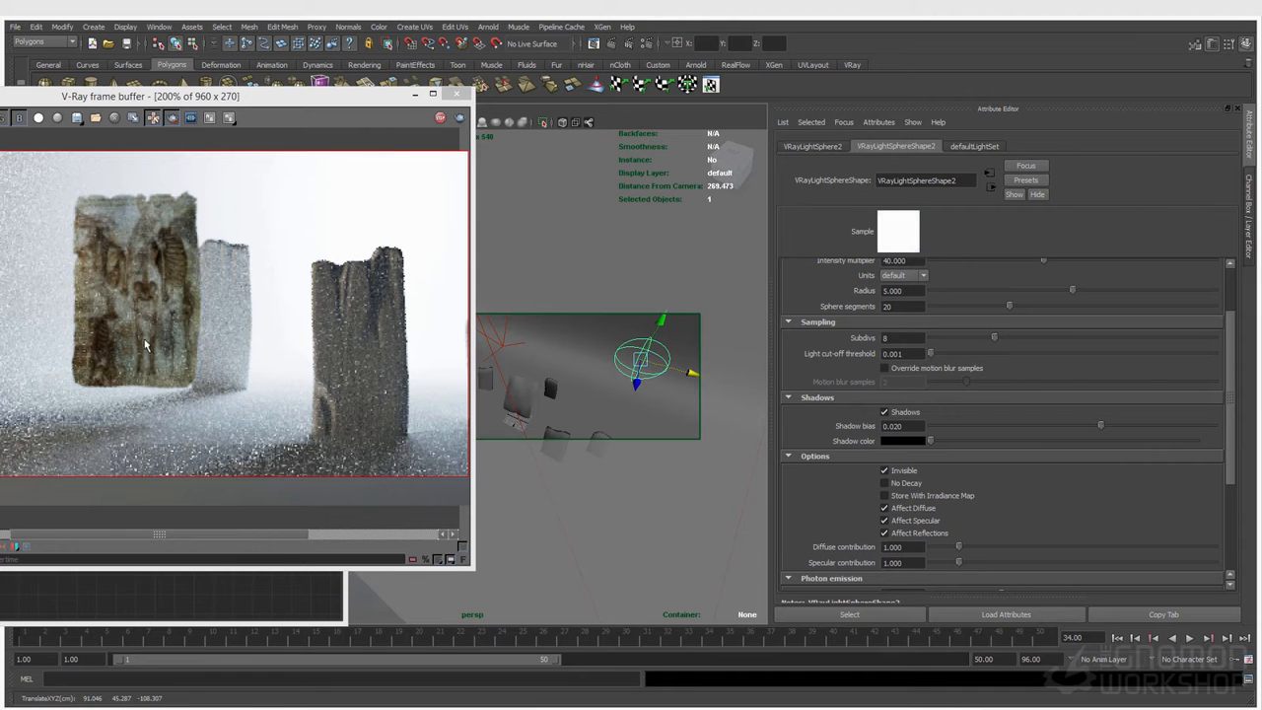
# Step: Move board5_Geo3 out from behind the paper, to about 27.327, 21.287, -48.513
pyautogui.click(555, 389)
pyautogui.keyDown('alt'); pyautogui.moveTo(539, 389); pyautogui.dragTo(645, 400, button='right'); pyautogui.keyUp('alt')
pyautogui.keyDown('alt'); pyautogui.moveTo(645, 400); pyautogui.dragTo(548, 398, button='middle'); pyautogui.keyUp('alt')
pyautogui.click(549, 398)
pyautogui.moveTo(548, 397); pyautogui.dragTo(553, 357)
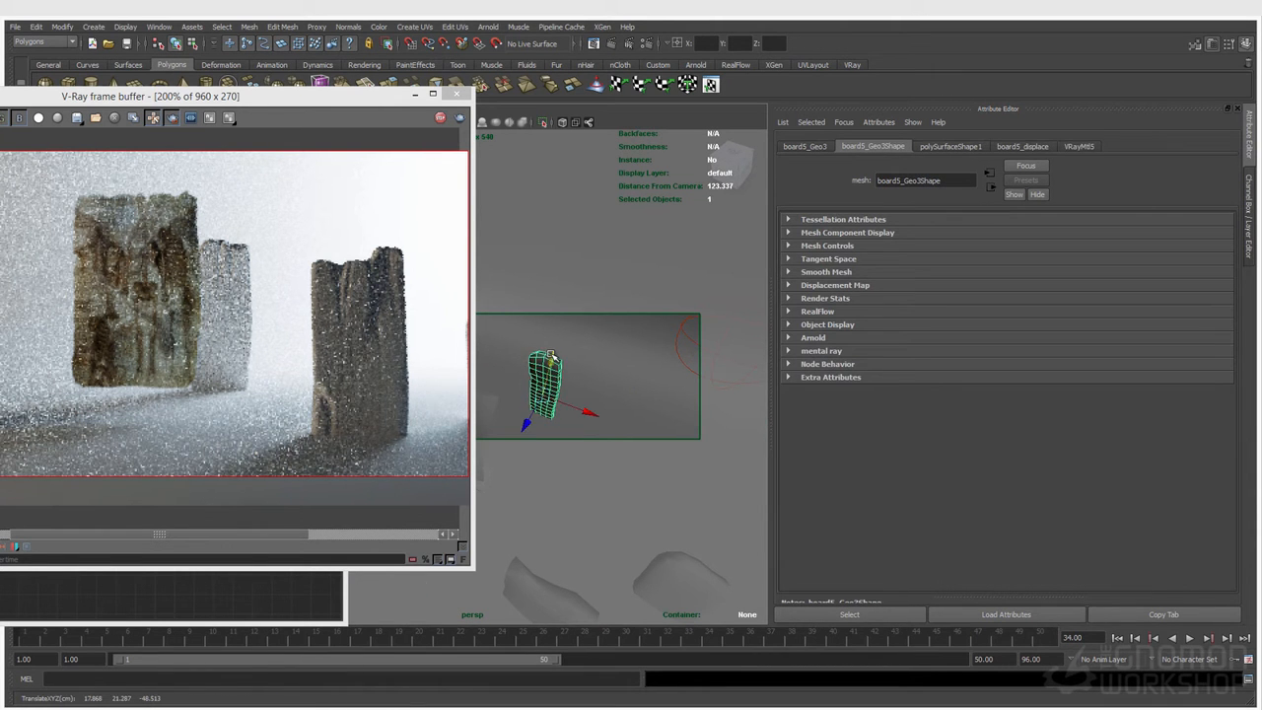
pyautogui.moveTo(587, 412); pyautogui.dragTo(611, 419)
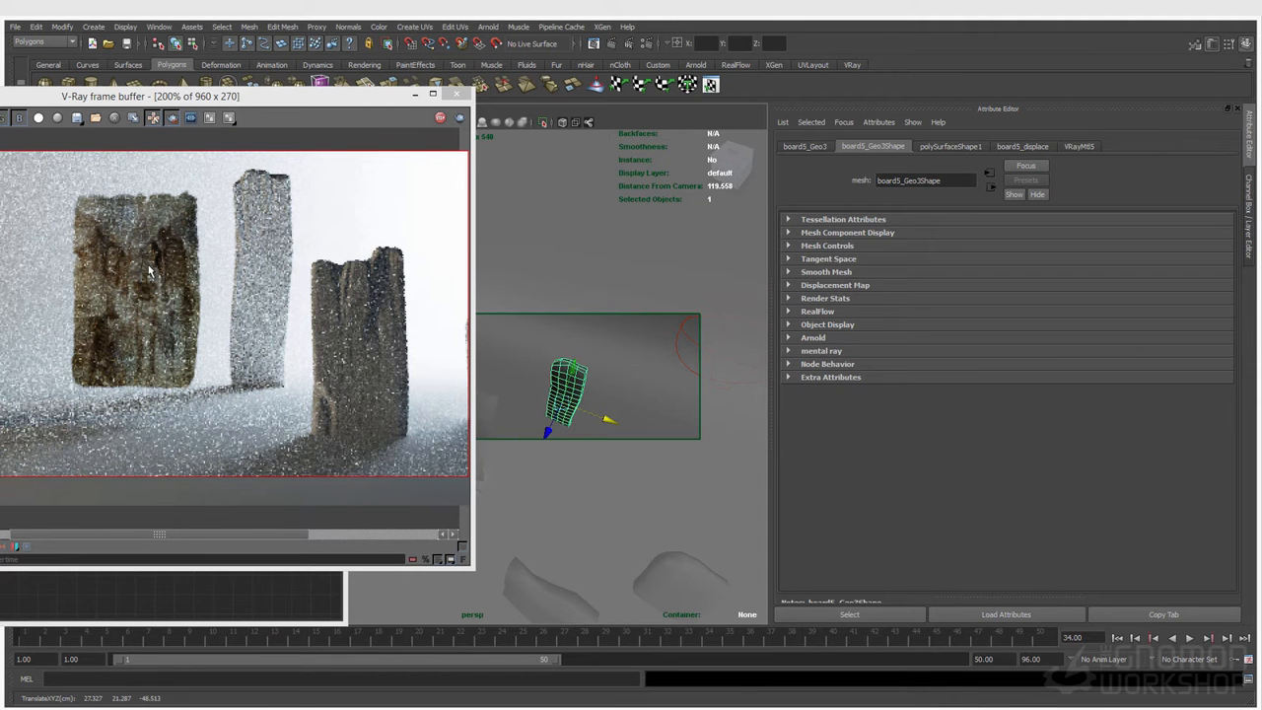
# Step: Limit the render region to the paper sheet and temporarily hide board5_Geo3 for comparison
pyautogui.moveTo(139, 404); pyautogui.dragTo(246, 412, button='middle')
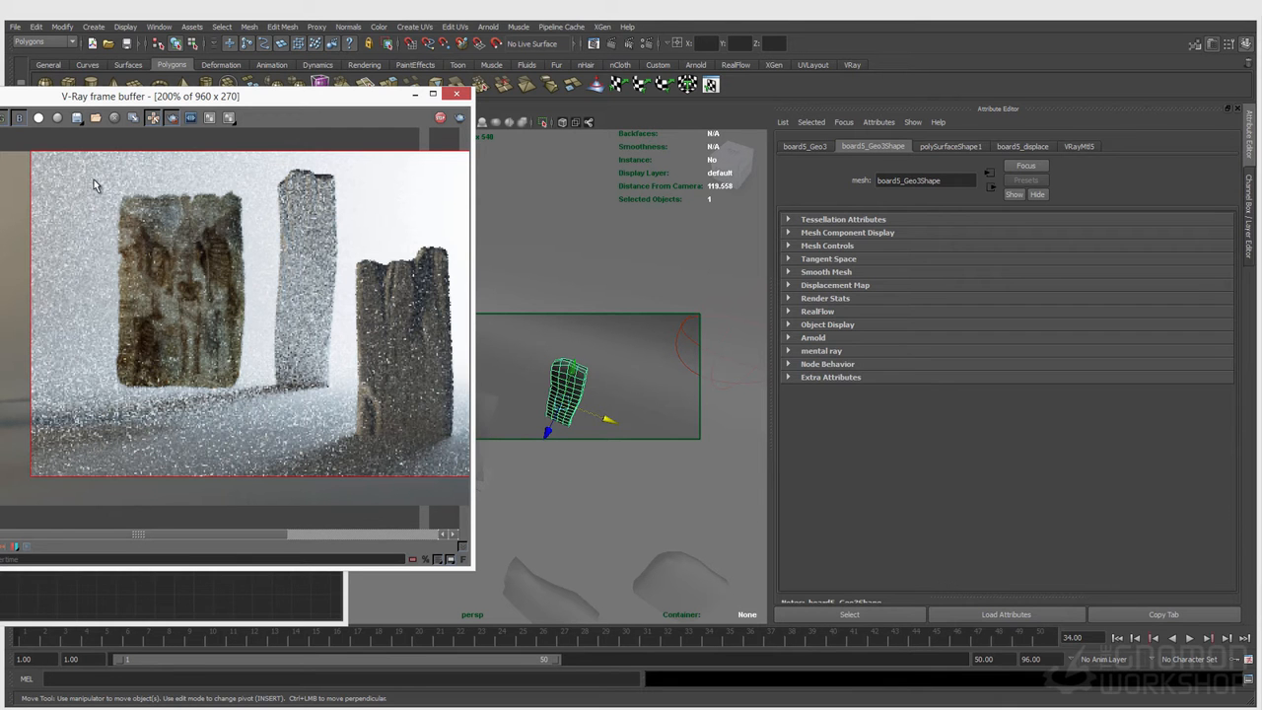
pyautogui.moveTo(109, 187); pyautogui.dragTo(249, 398)
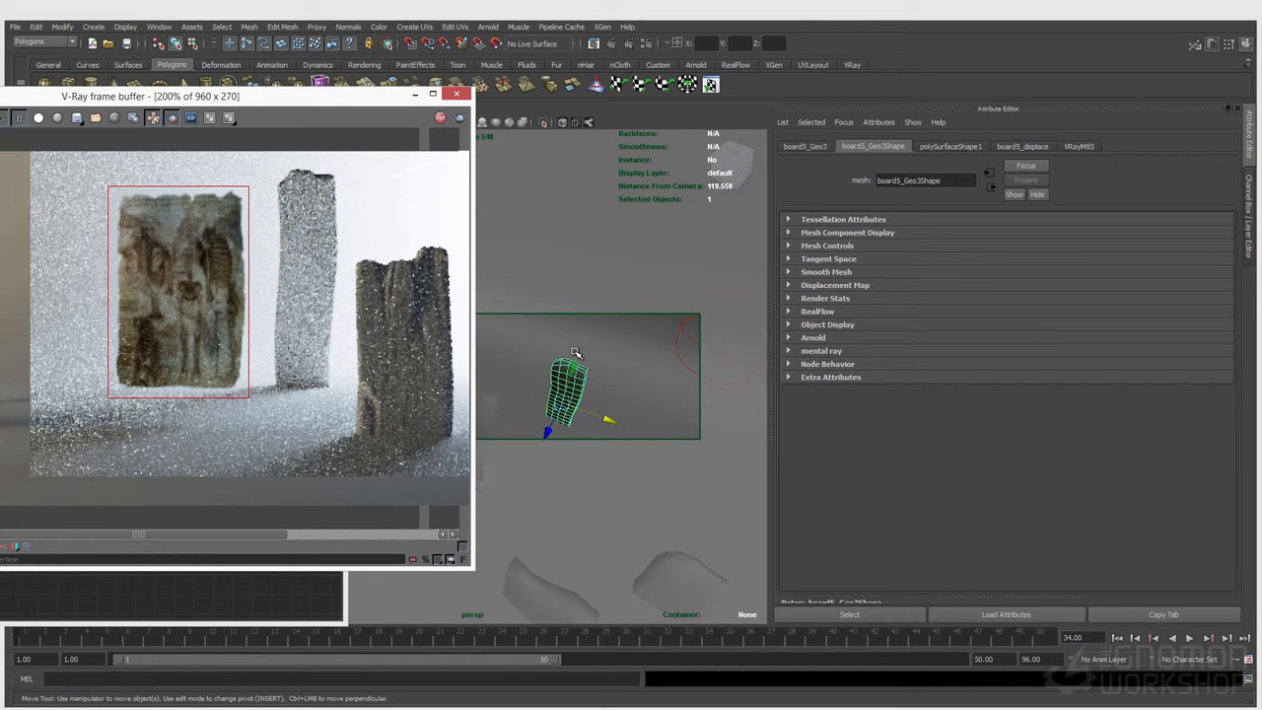
pyautogui.press('q')
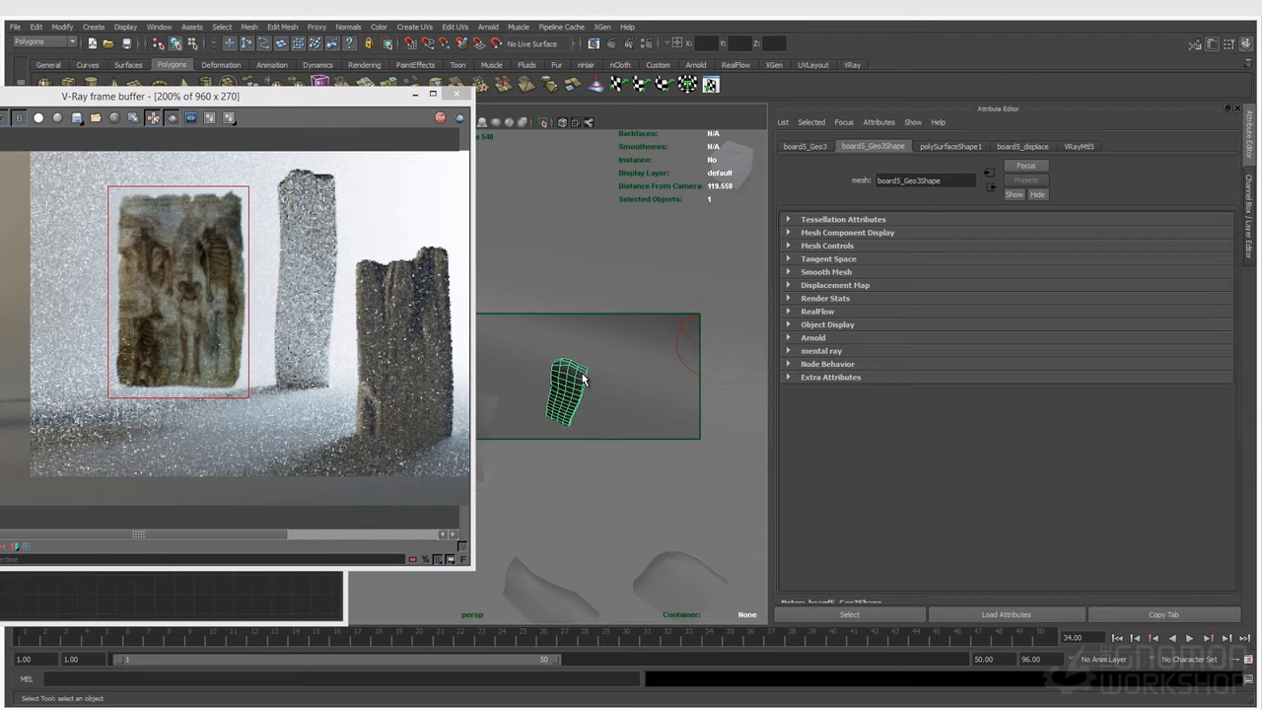
pyautogui.hotkey('ctrl', 'h')
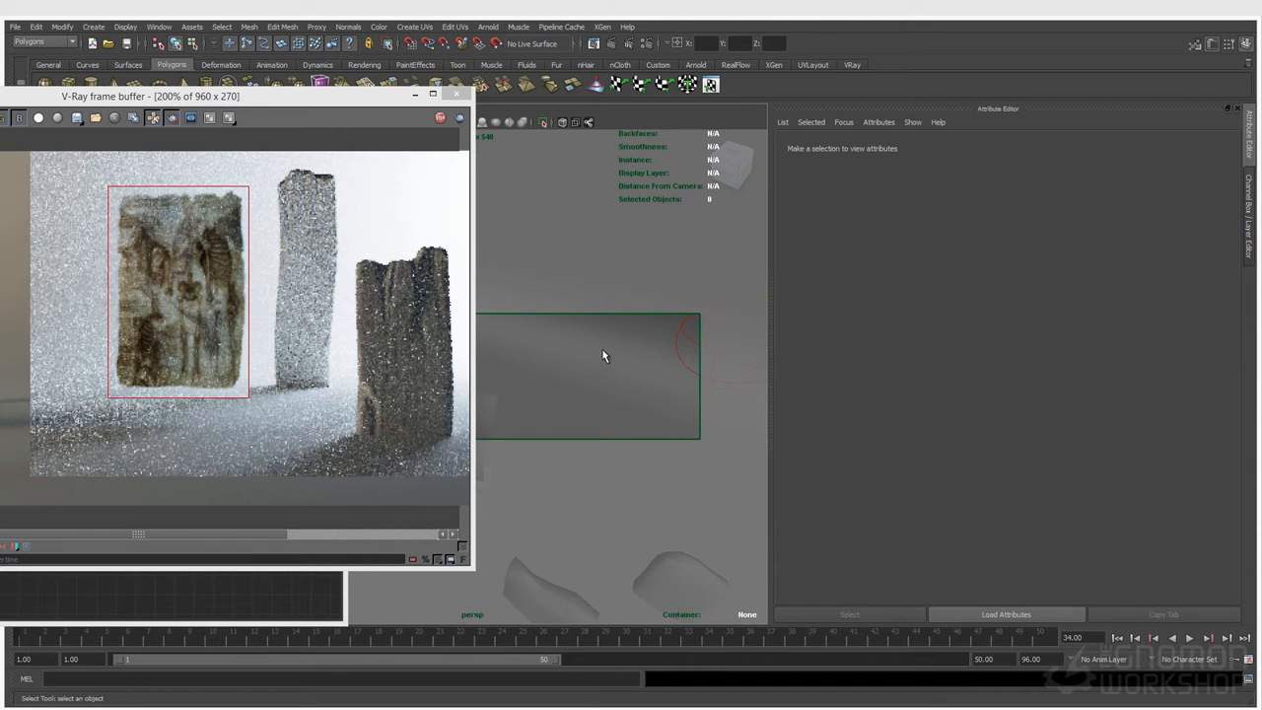
pyautogui.hotkey('ctrl', 'shift', 'h')
# Step: Move board5_Geo3 close behind the paper, to about 15.855, 21.287, -25.519, and widen the render region to include both
pyautogui.click(561, 392)
pyautogui.moveTo(605, 403); pyautogui.dragTo(517, 446)
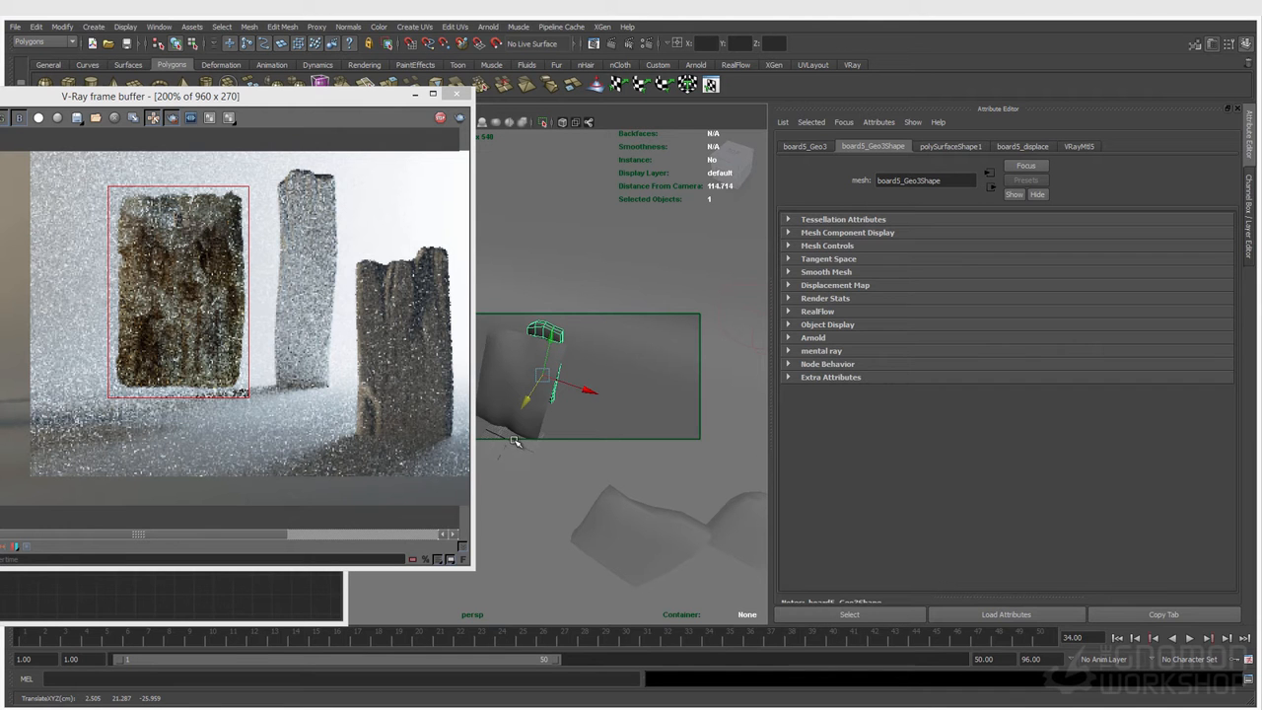
pyautogui.moveTo(576, 390); pyautogui.dragTo(558, 414)
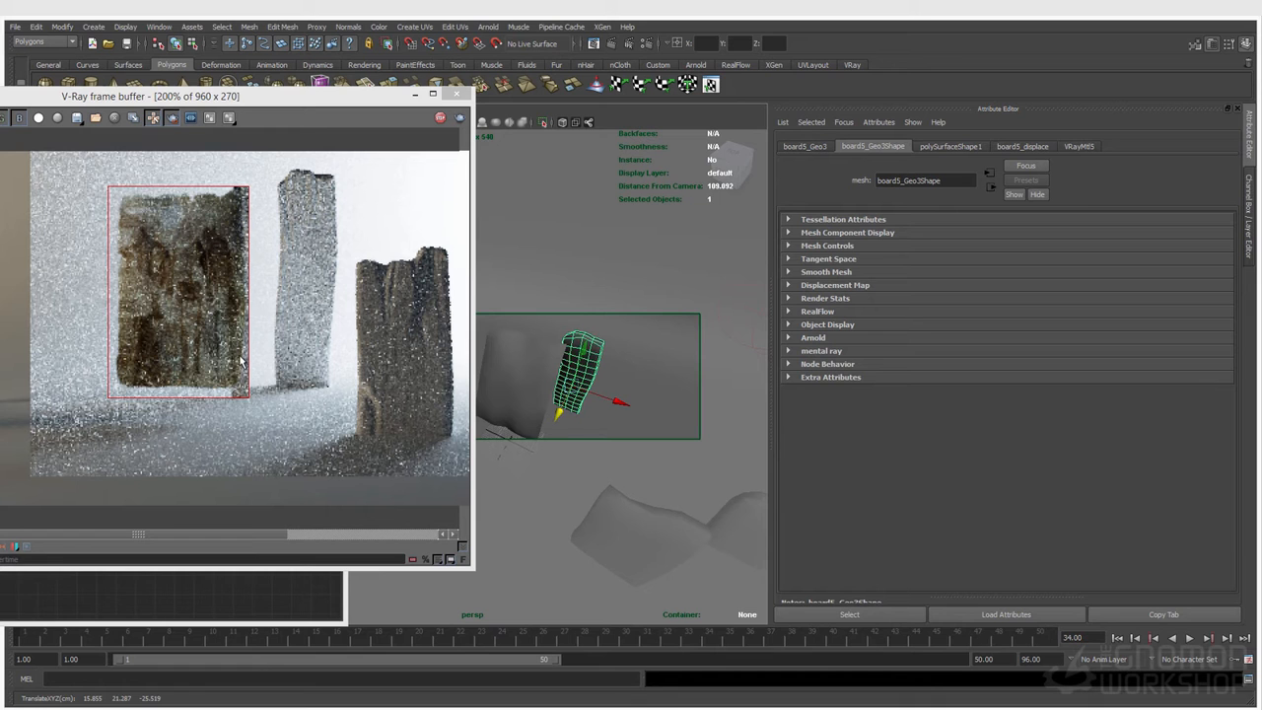
pyautogui.moveTo(94, 151); pyautogui.dragTo(345, 424)
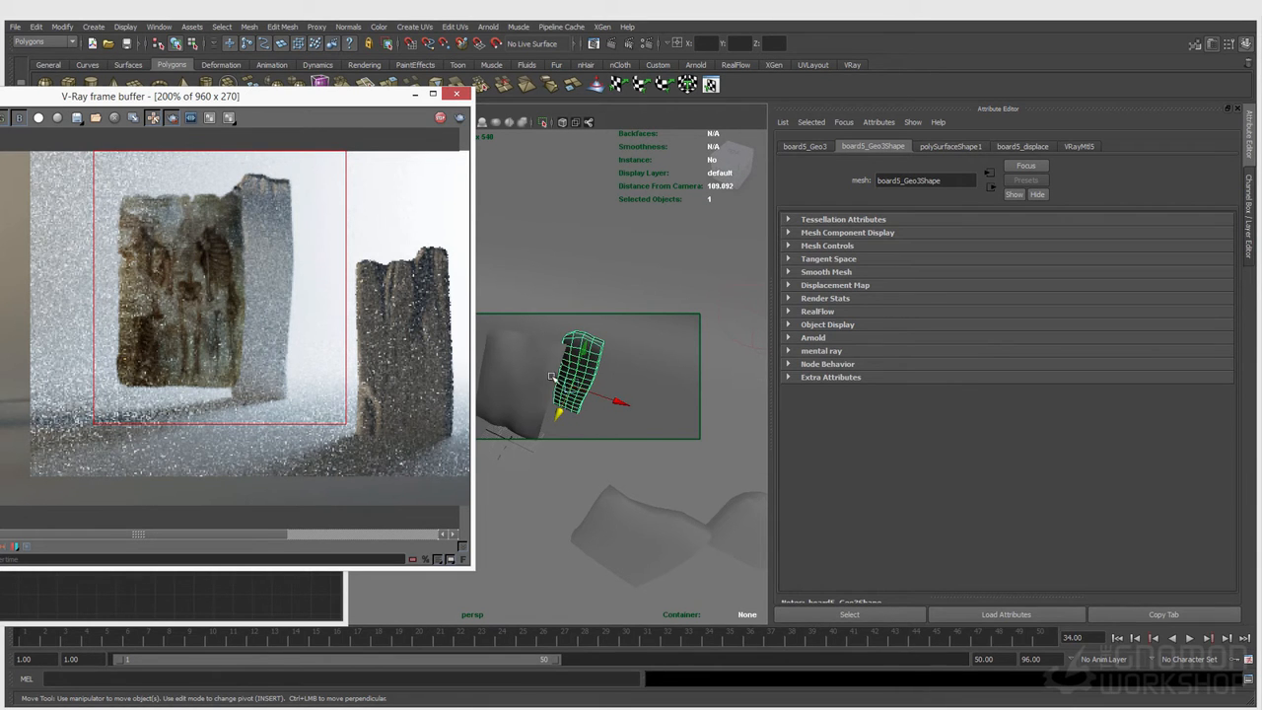
# Step: Rotate the paper sheet paper_geo about its vertical axis so it sits at an angle to the camera
pyautogui.click(545, 394)
pyautogui.press('e')
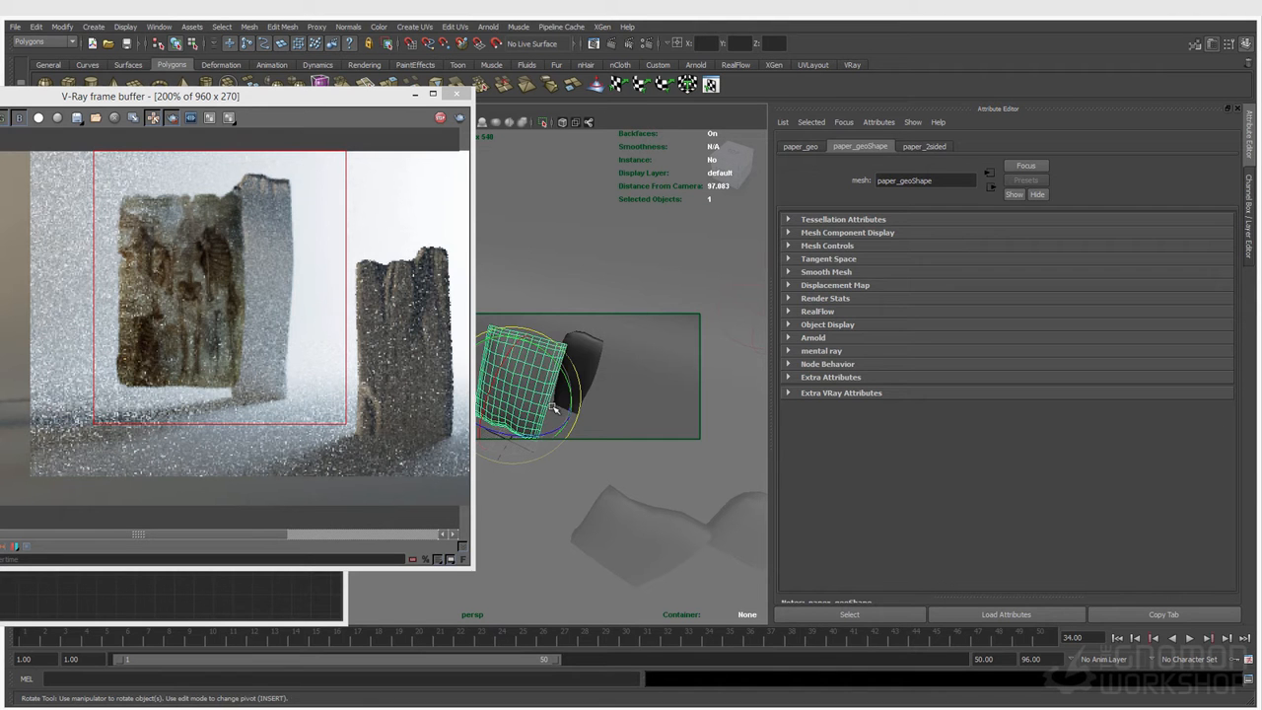
pyautogui.moveTo(553, 419); pyautogui.dragTo(481, 425)
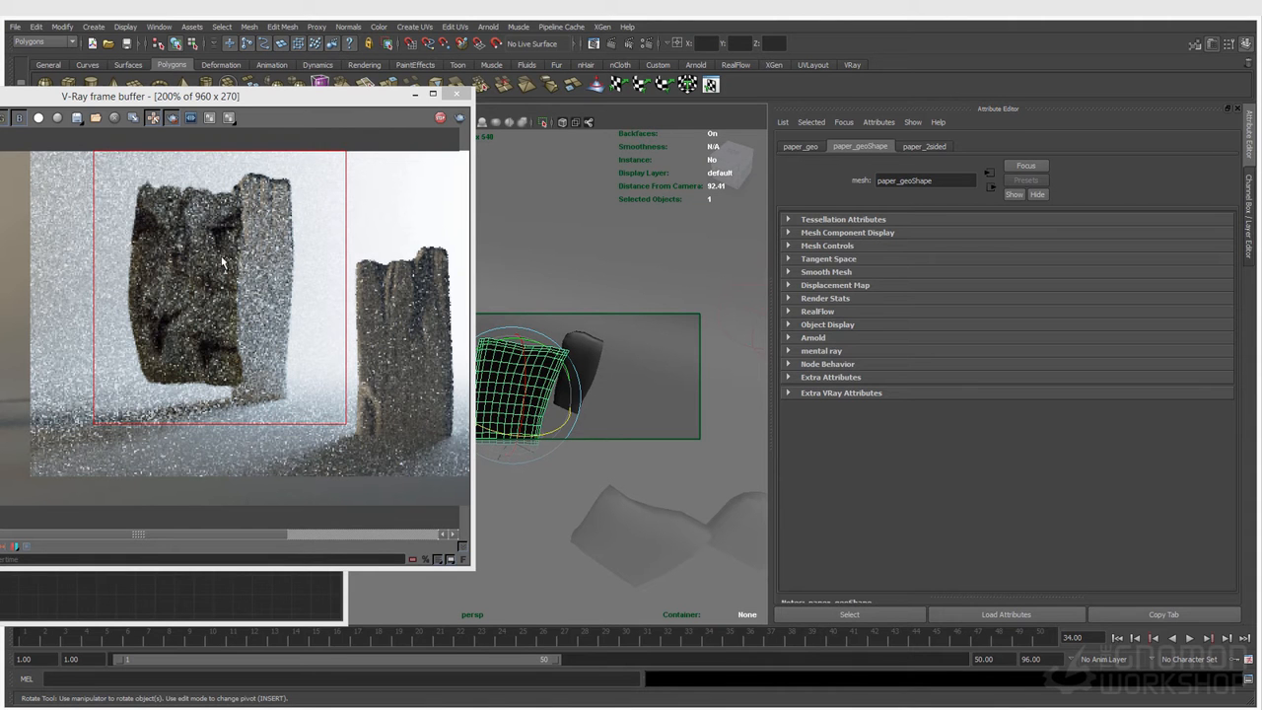
pyautogui.press('q')
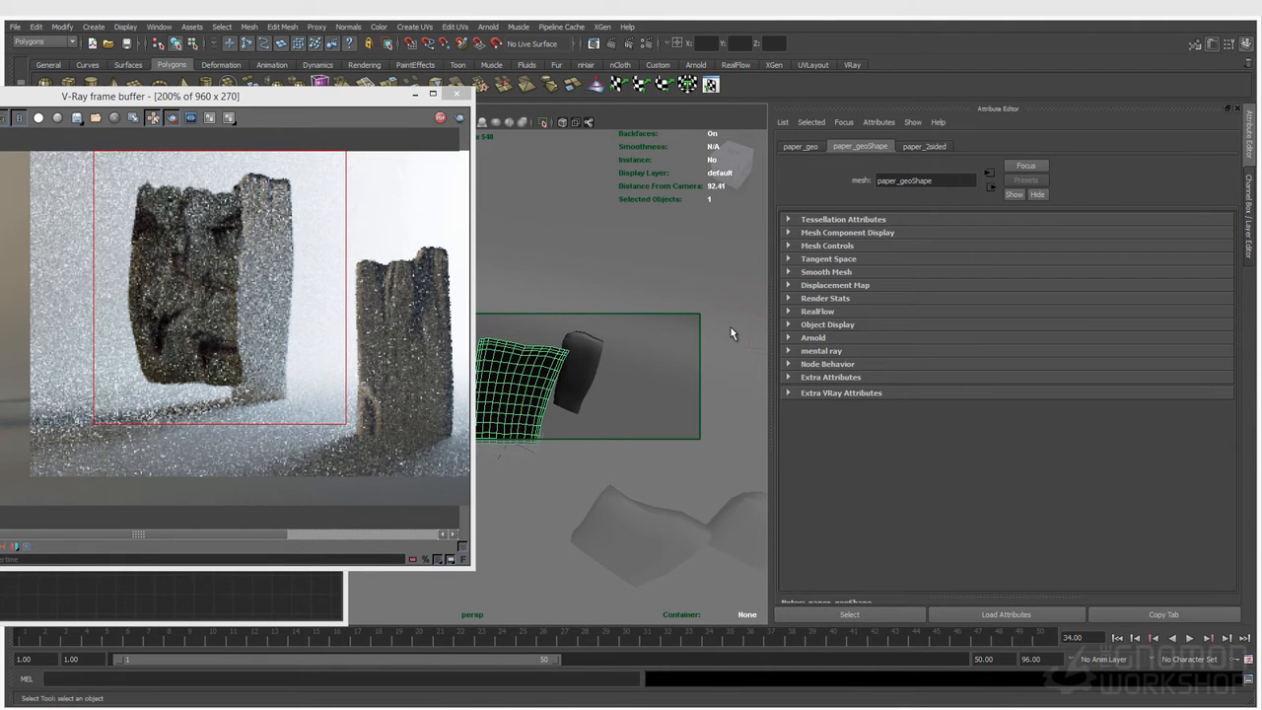
# Step: Try a nearly black Translucency Tex on paper_2sided and return it to the earlier dark grey
pyautogui.click(742, 317)
pyautogui.click(532, 383)
pyautogui.click(935, 149)
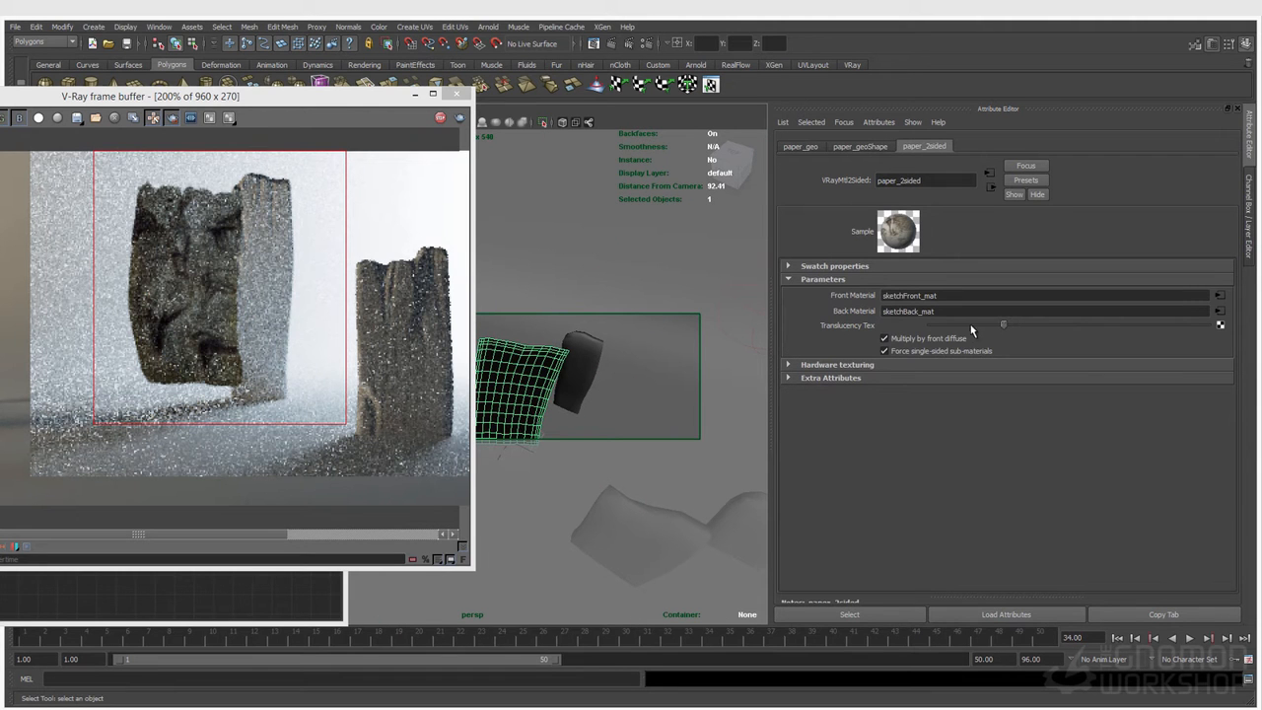
pyautogui.moveTo(937, 326); pyautogui.dragTo(944, 329)
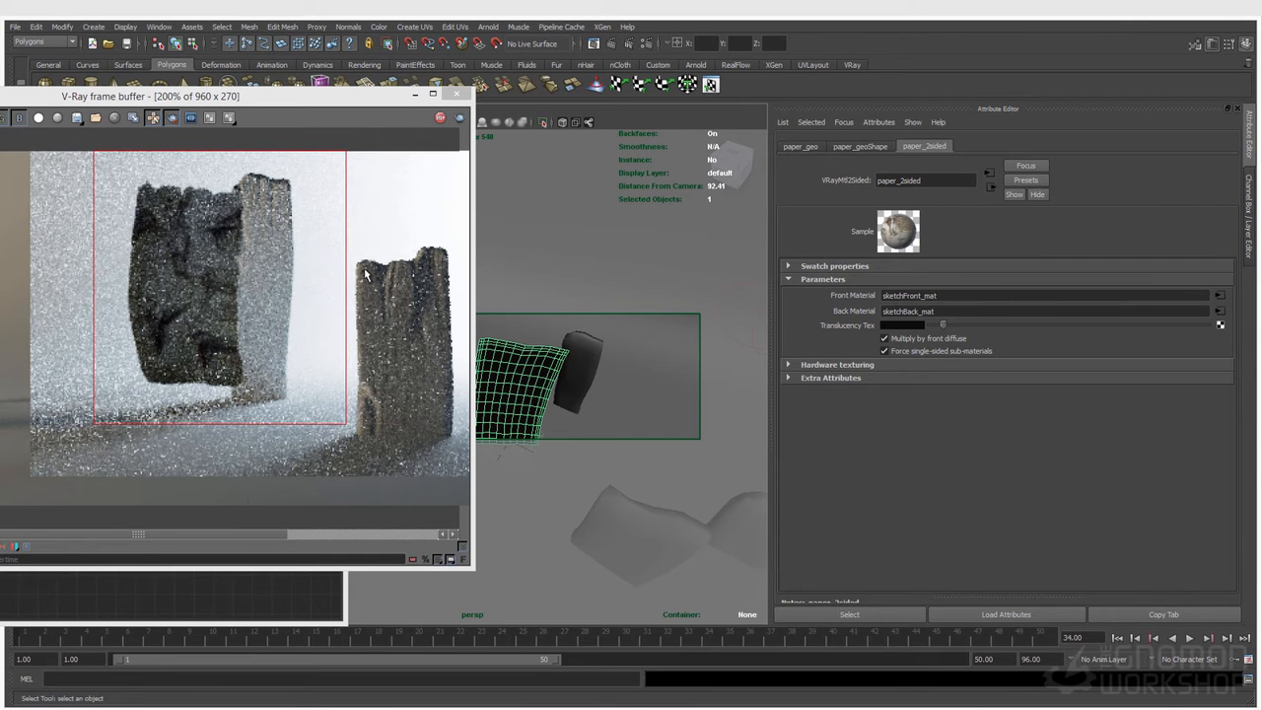
pyautogui.moveTo(943, 326); pyautogui.dragTo(1007, 329)
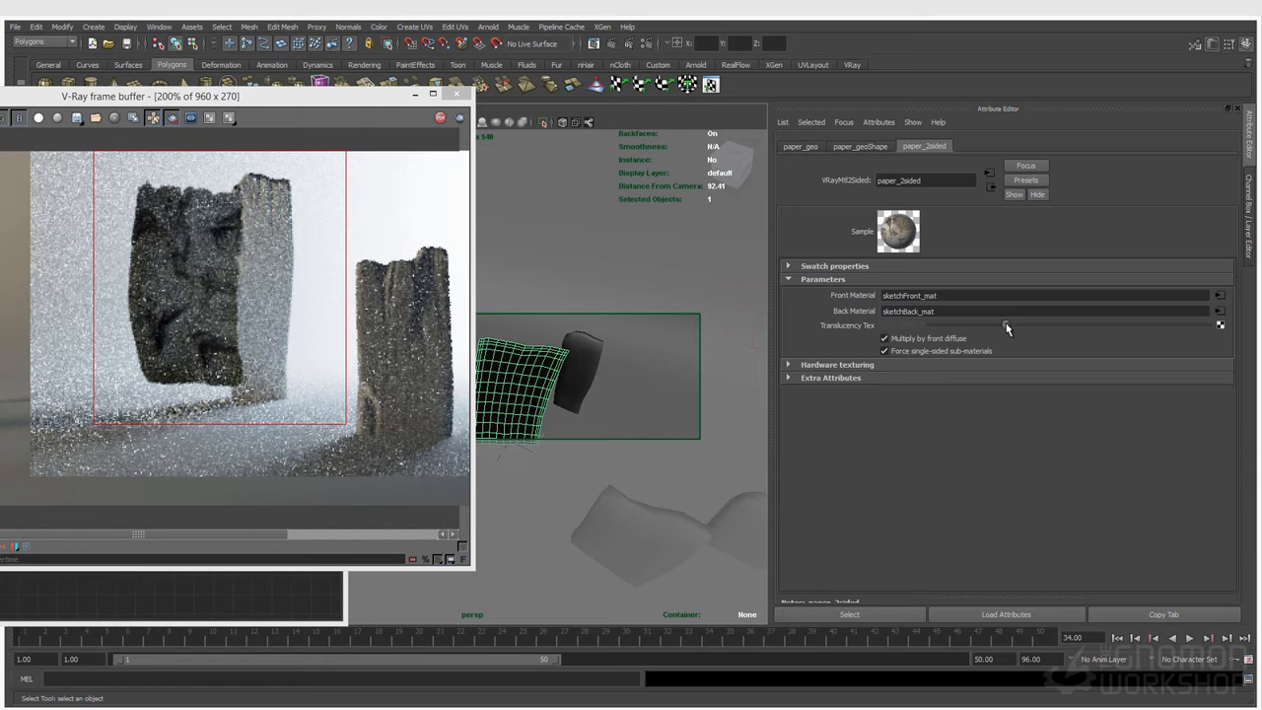
# Step: Rotate paper_geo partly back, to about 78.2, -13.8, 2.8 degrees
pyautogui.press('e')
pyautogui.moveTo(528, 446)
pyautogui.mouseDown()
pyautogui.moveTo(615, 413)
pyautogui.moveTo(522, 438)
pyautogui.mouseUp()
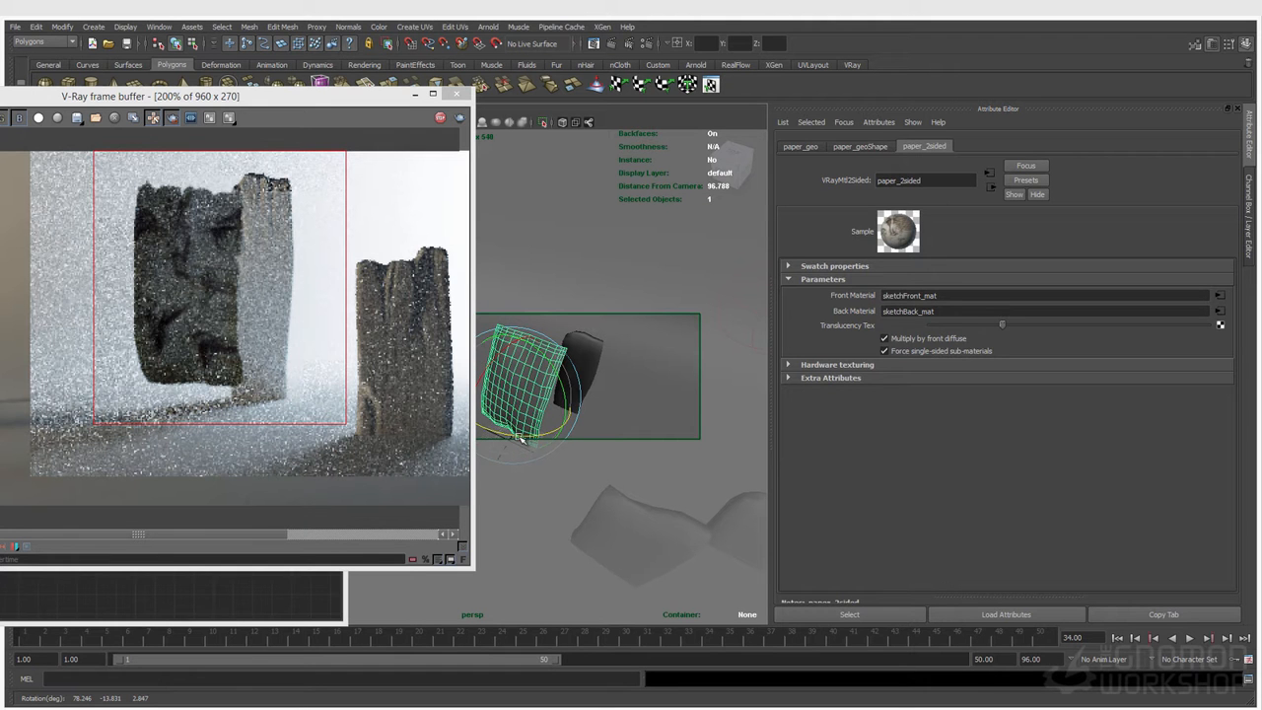
pyautogui.keyDown('alt'); pyautogui.moveTo(617, 388); pyautogui.dragTo(501, 345, button='right'); pyautogui.keyUp('alt')
pyautogui.keyDown('alt'); pyautogui.moveTo(501, 344); pyautogui.dragTo(676, 501); pyautogui.keyUp('alt')
pyautogui.press('q')
# Step: Move VRayLightSphere2 to the front of the paper, at about 91.046, 45.287, 58.582, and view the render at 100%
pyautogui.click(628, 344)
pyautogui.press('w')
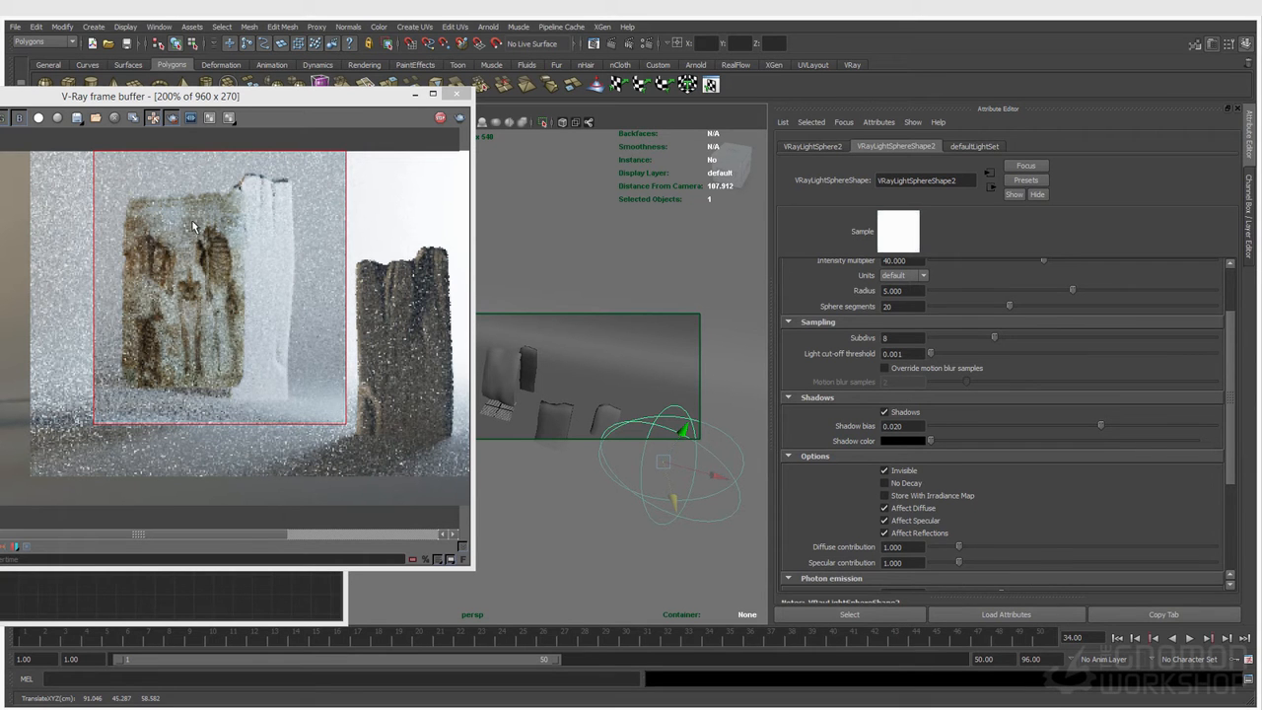
pyautogui.scroll(-2, 184, 288)
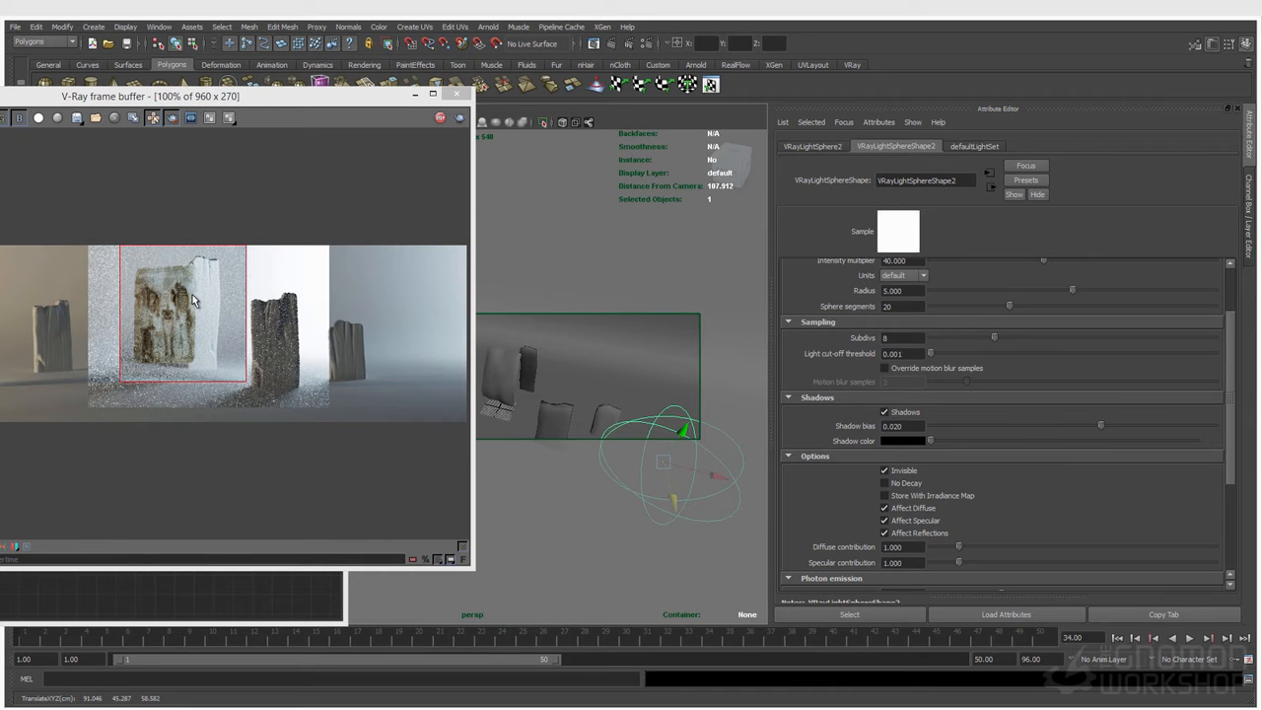
# Step: Rotate paper_geo to show its back side, and return its front to the camera at about 78.6, 0.3, -0.1 degrees
pyautogui.click(508, 380)
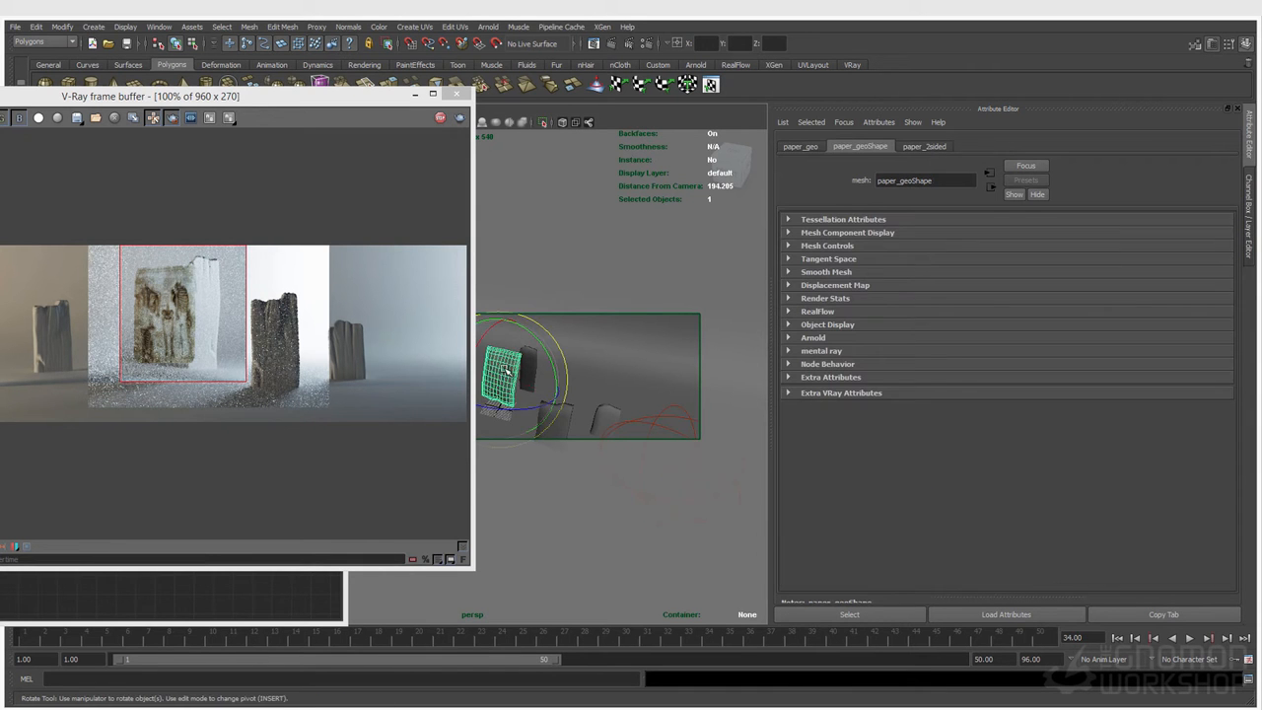
pyautogui.moveTo(537, 407); pyautogui.dragTo(357, 355)
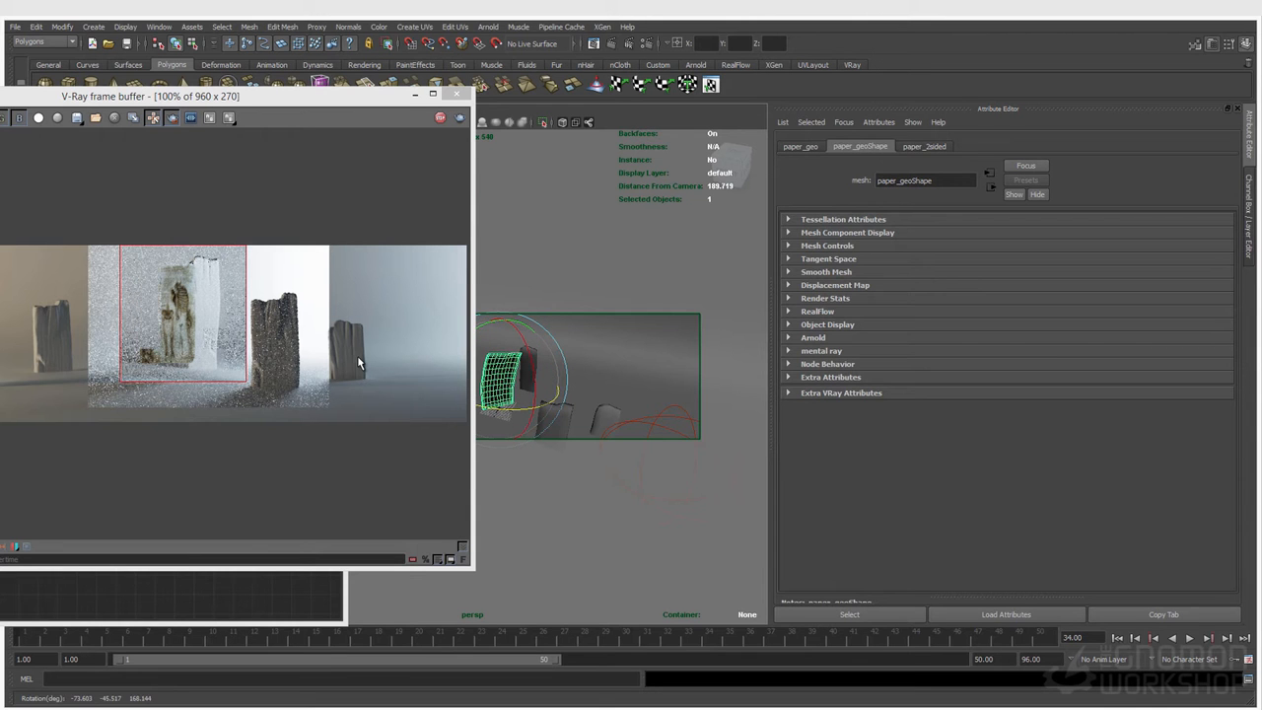
pyautogui.moveTo(501, 405); pyautogui.dragTo(479, 405)
pyautogui.scroll(2, 177, 296)
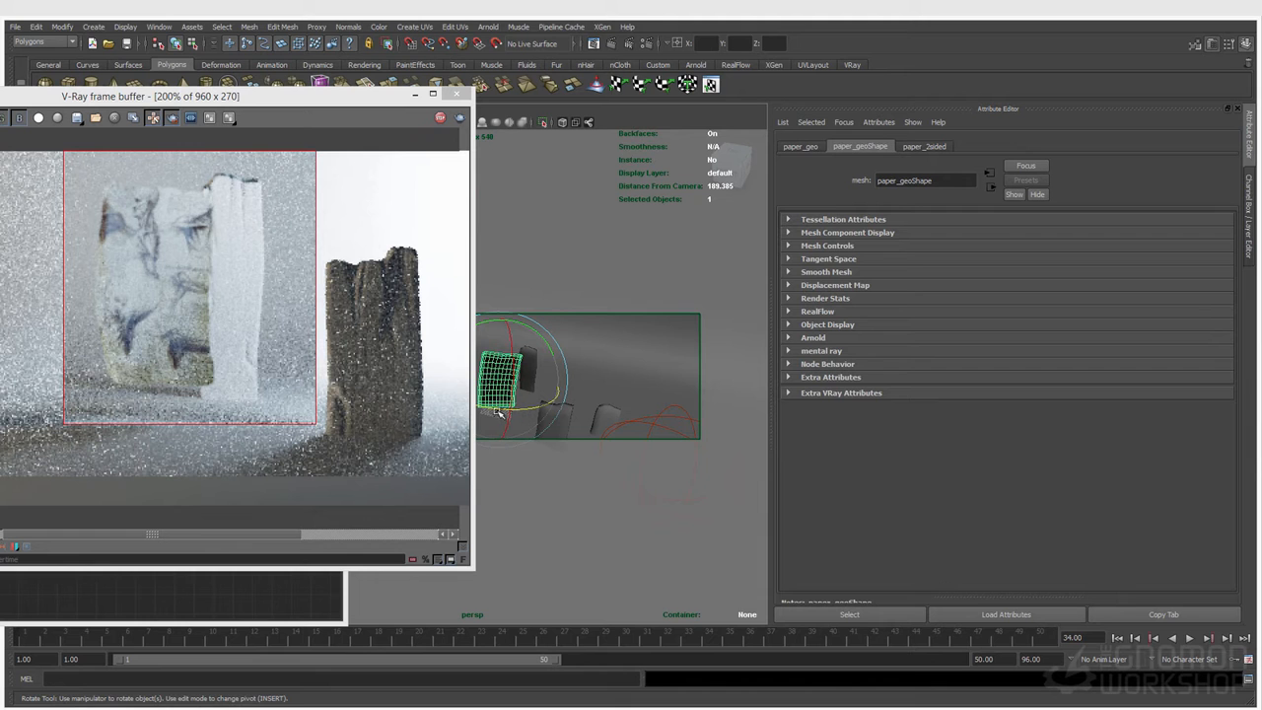
pyautogui.moveTo(490, 410); pyautogui.dragTo(529, 407)
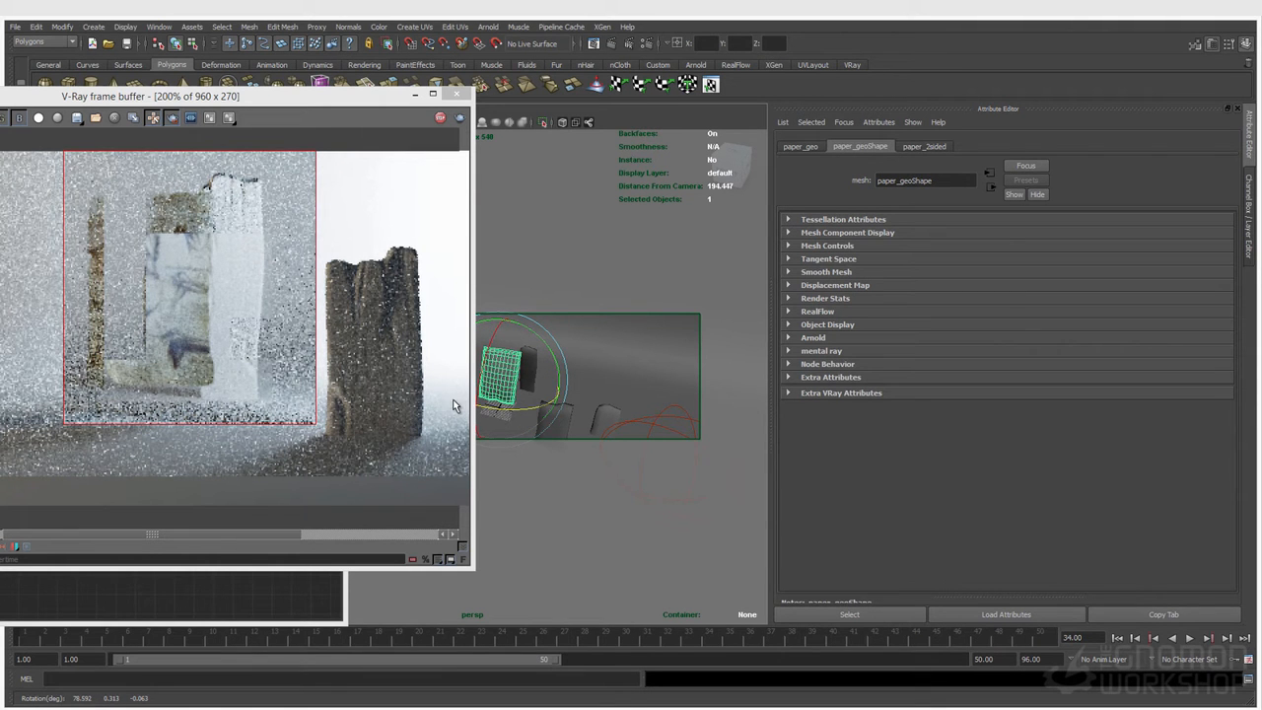
# Step: Check the Texture input gamma attribute on the sketch_back.jpg and sketch_front.jpg file textures, and return to the render view
pyautogui.click(177, 598)
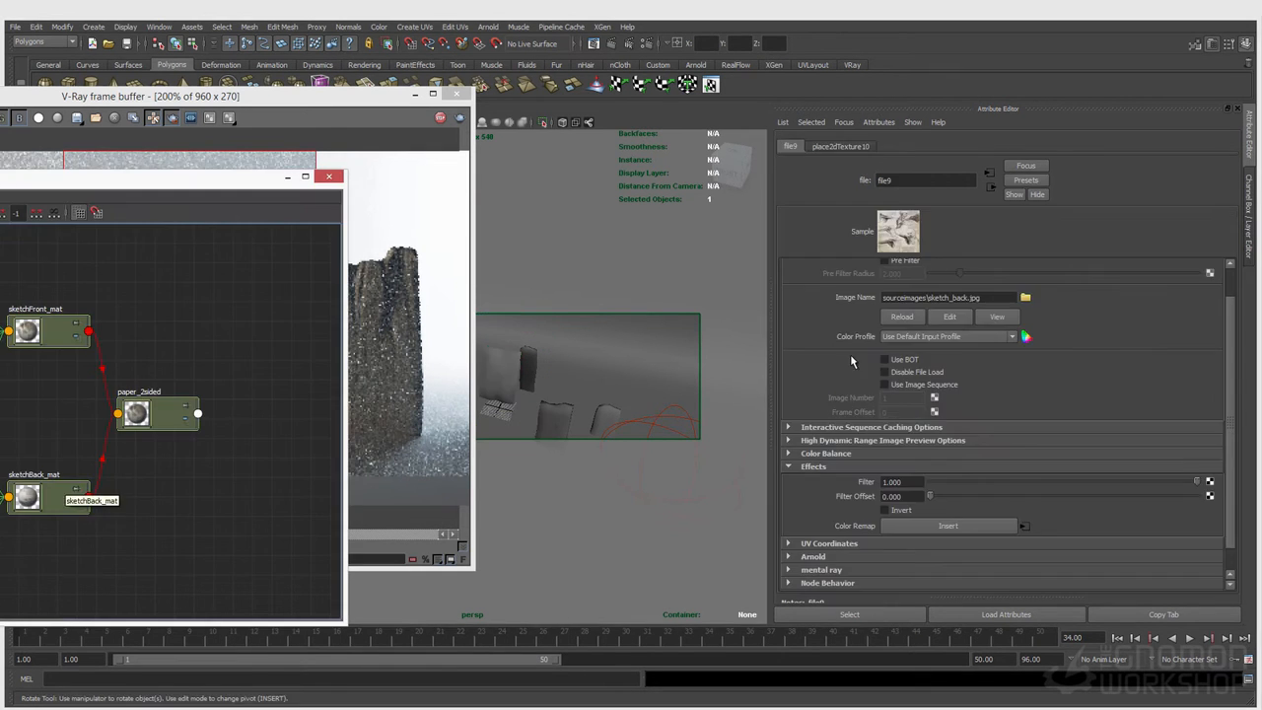
pyautogui.click(878, 123)
pyautogui.moveTo(886, 180)
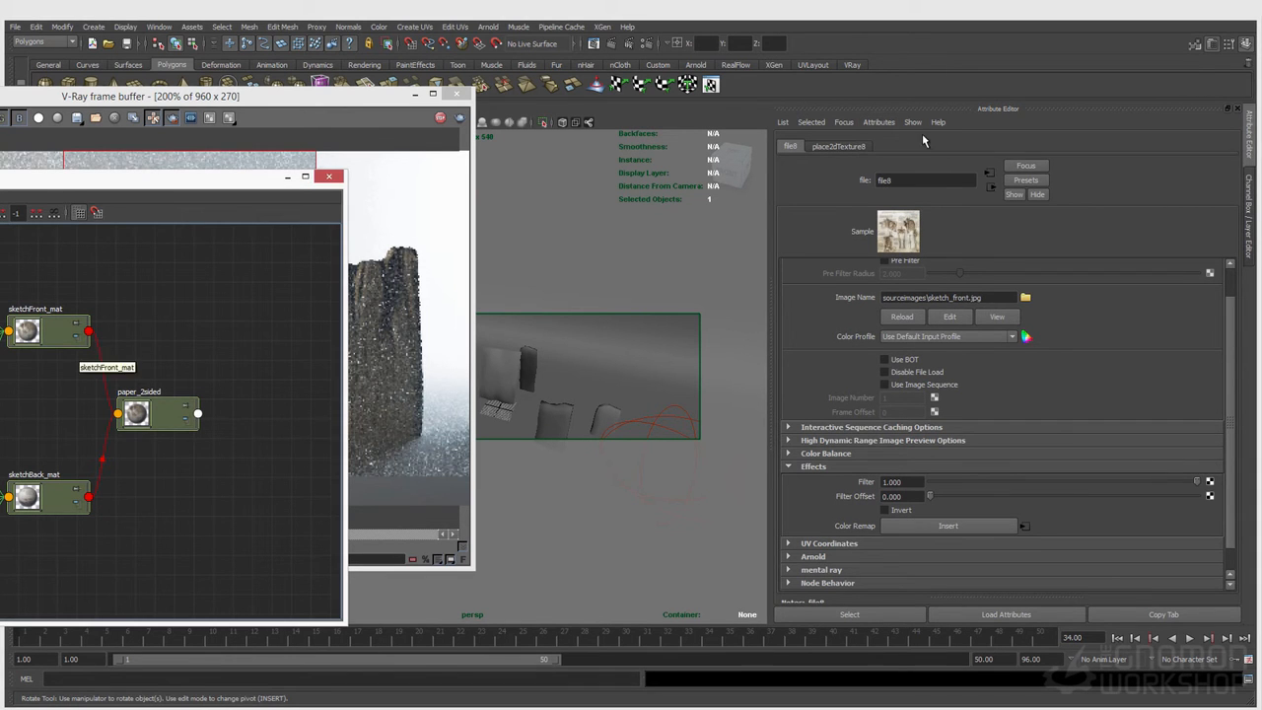
pyautogui.click(878, 122)
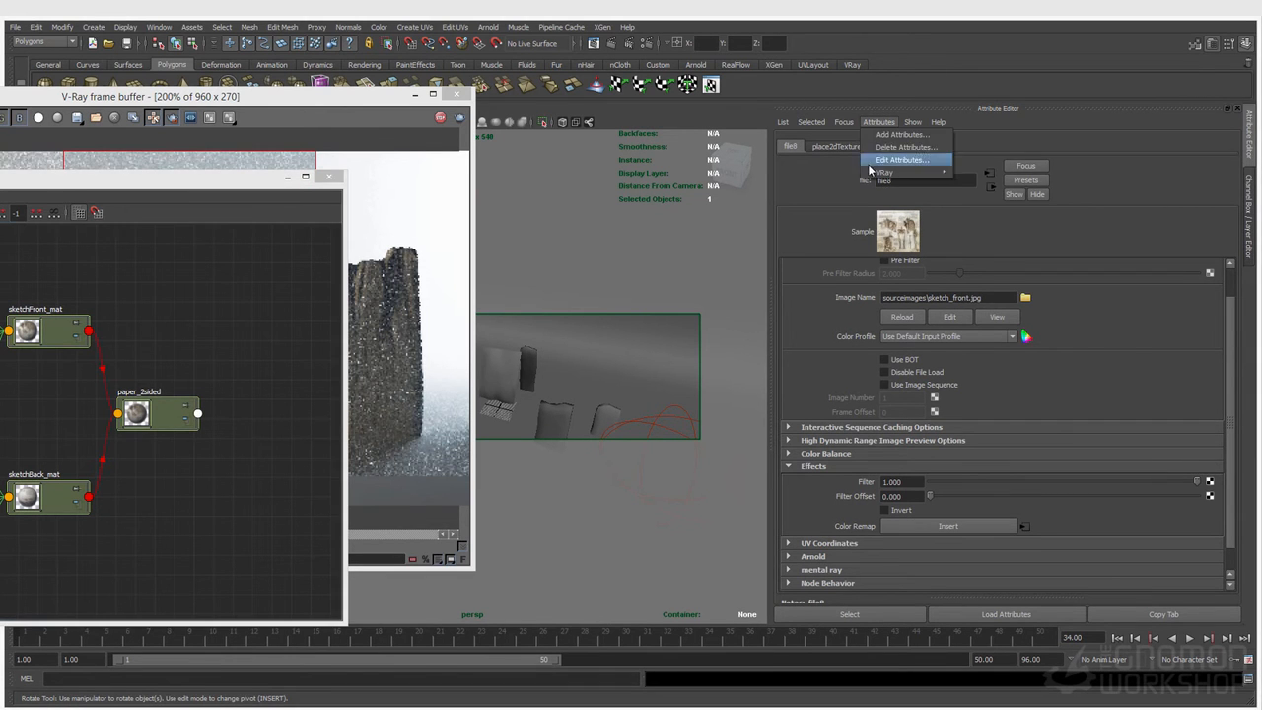
pyautogui.moveTo(880, 173)
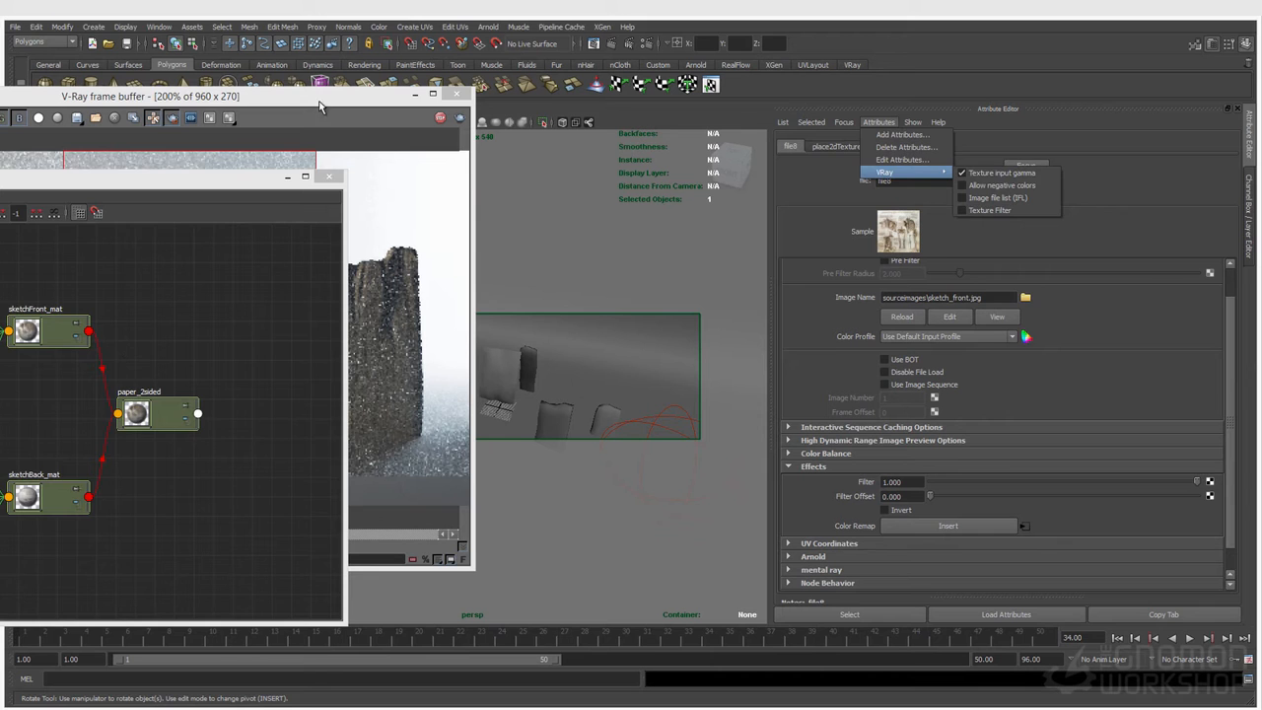
pyautogui.click(348, 138)
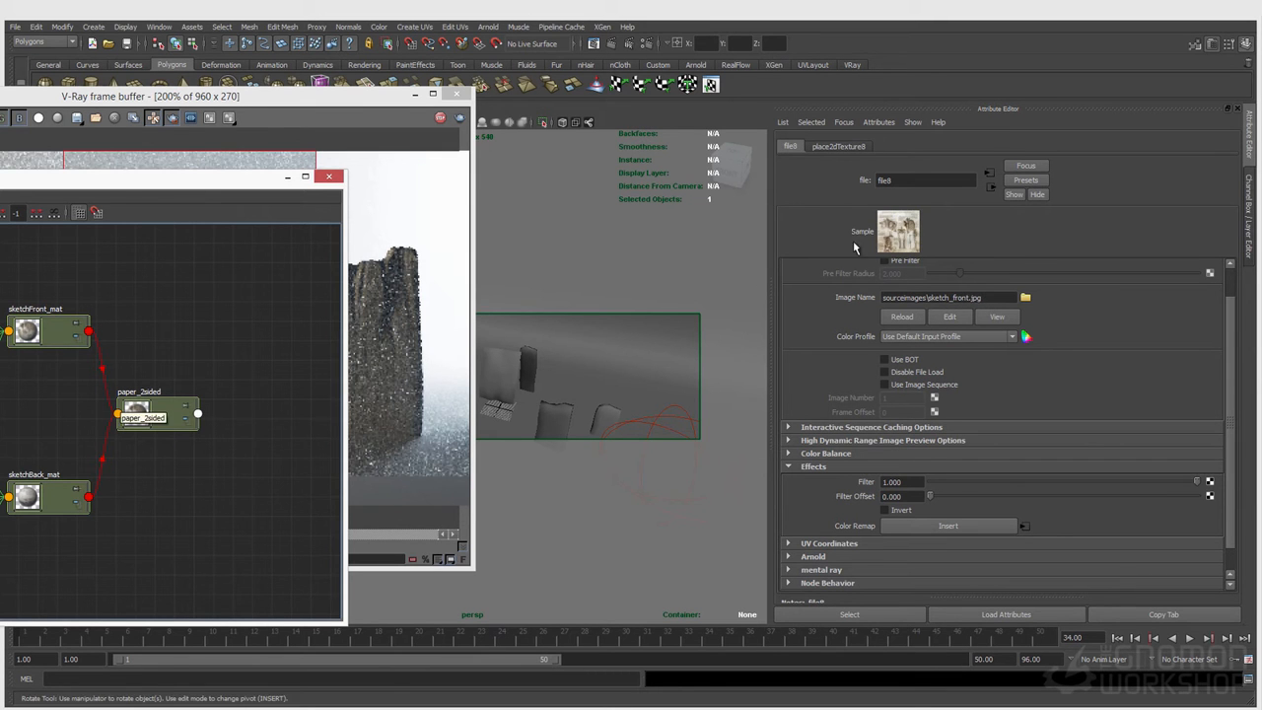
pyautogui.click(348, 115)
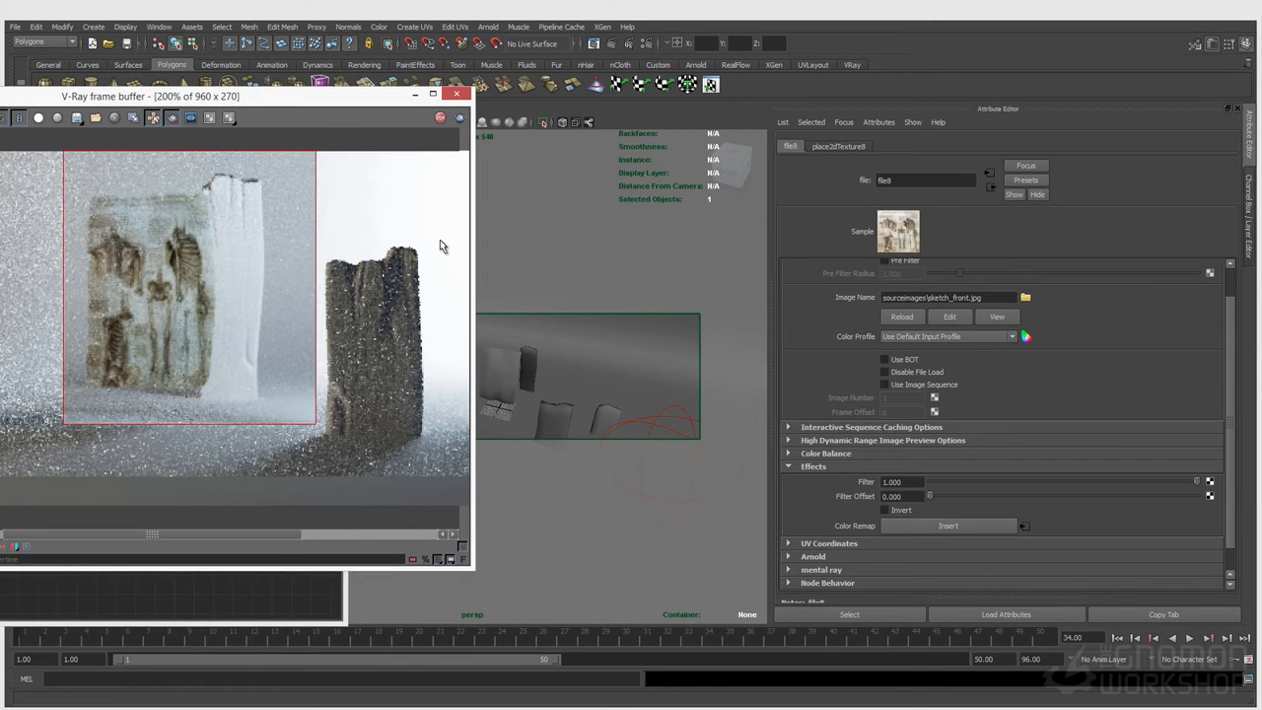
# Step: Move VRayLightSphere2 from the front of the paper to the area behind it, away from the camera
pyautogui.click(646, 428)
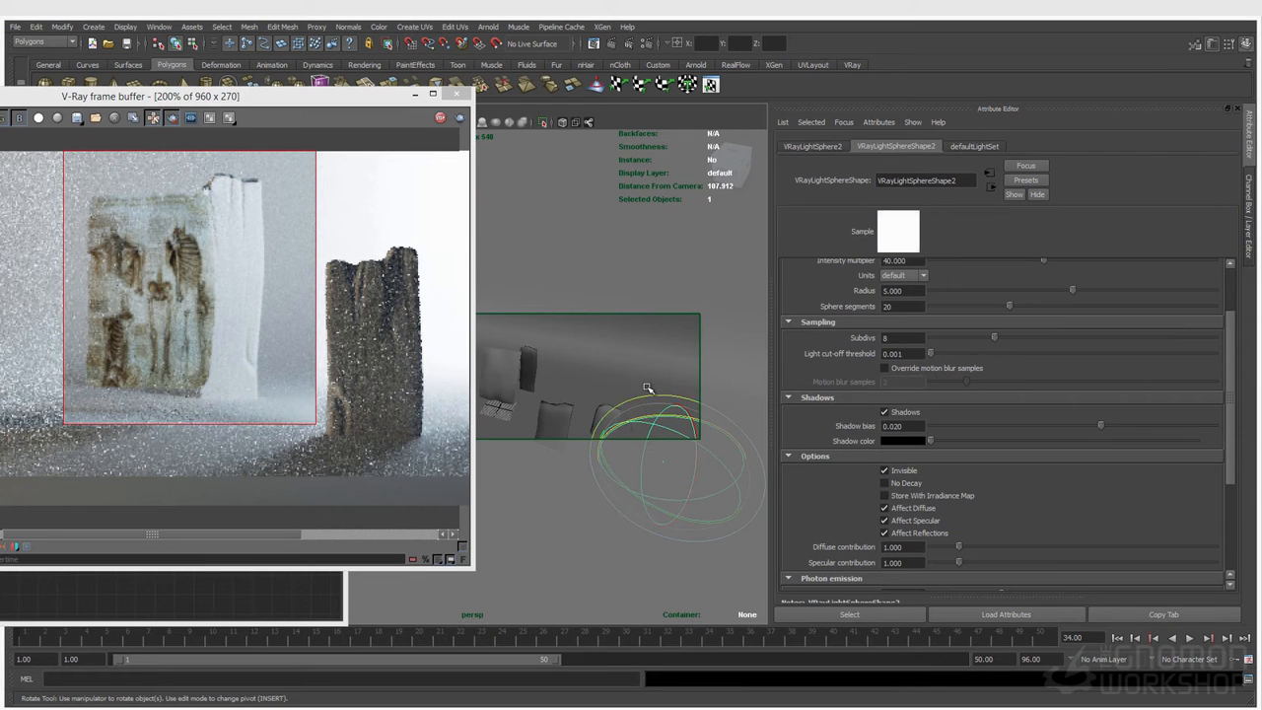
pyautogui.press('f')
pyautogui.press('e')
pyautogui.press('w')
pyautogui.moveTo(545, 440); pyautogui.dragTo(648, 368)
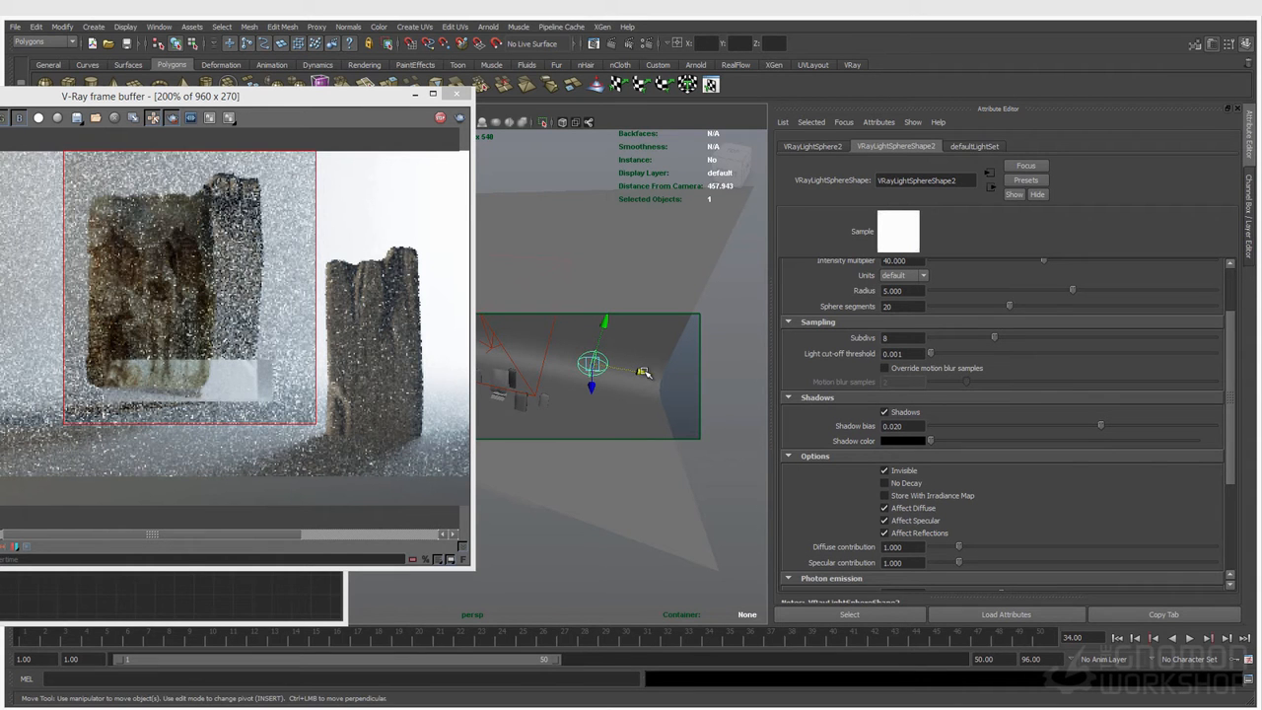
# Step: Set the intensity multiplier of VRayLightSphere2 to 20
pyautogui.scroll(2, 817, 332)
pyautogui.doubleClick(920, 339)
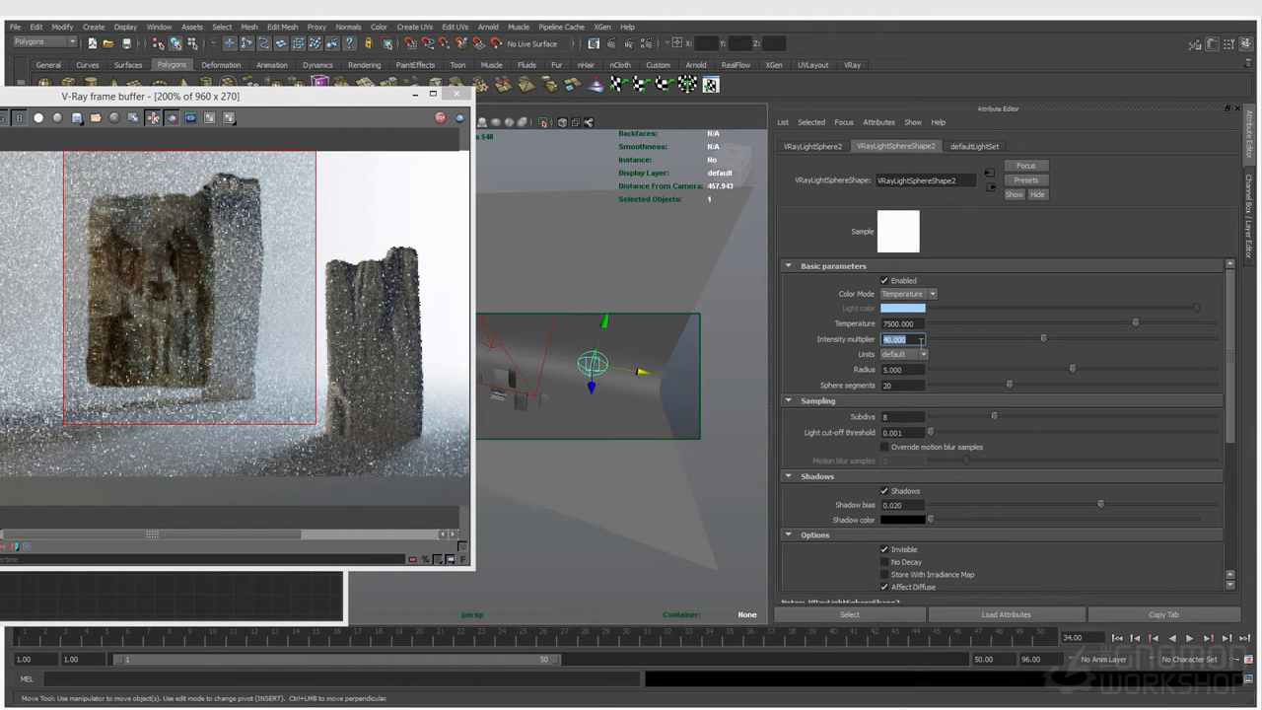
pyautogui.write('20')
pyautogui.press('Return')
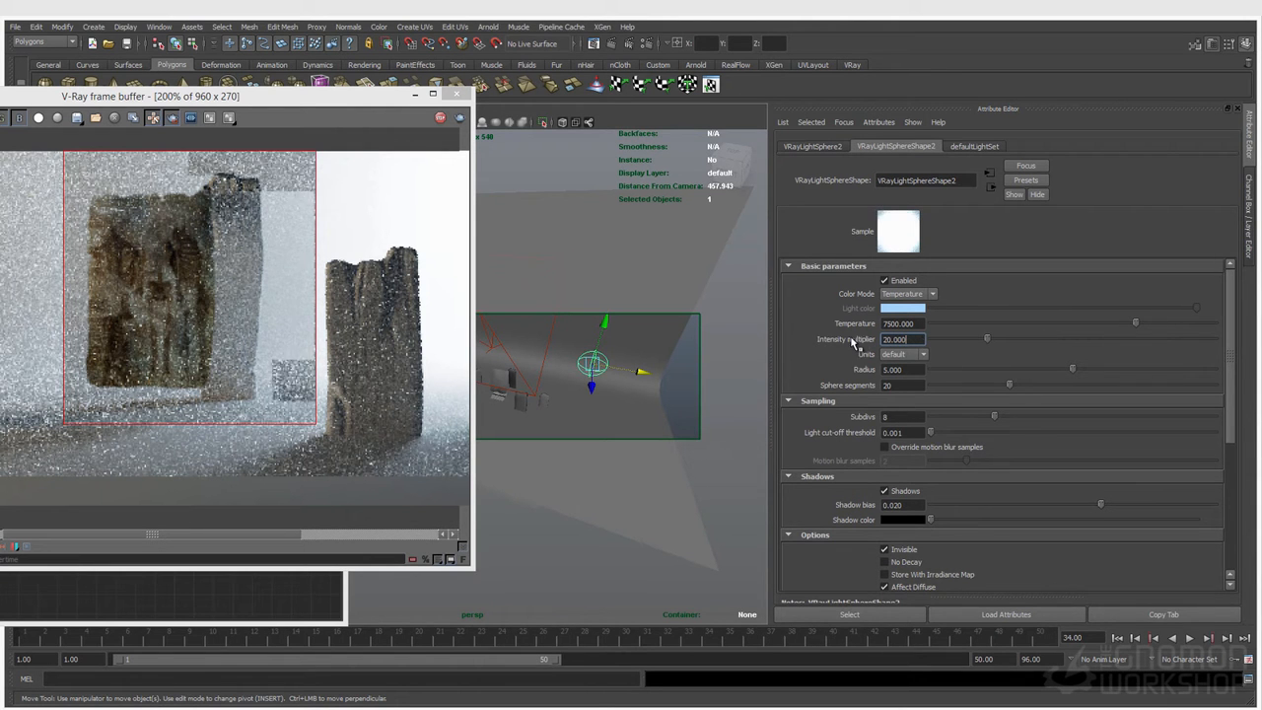
# Step: Turn off region rendering so the whole frame renders, and inspect the paper up close in the interactive render
pyautogui.moveTo(263, 96); pyautogui.dragTo(498, 123)
pyautogui.scroll(-1, 504, 330)
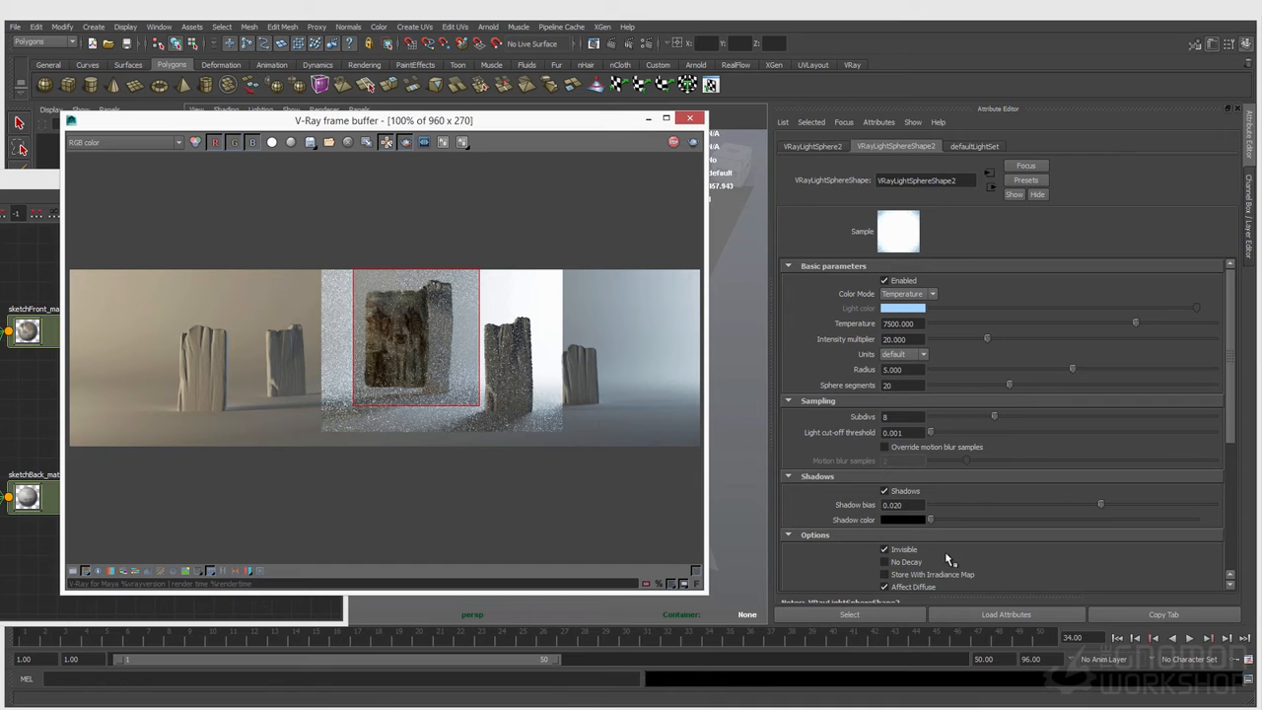
pyautogui.click(407, 145)
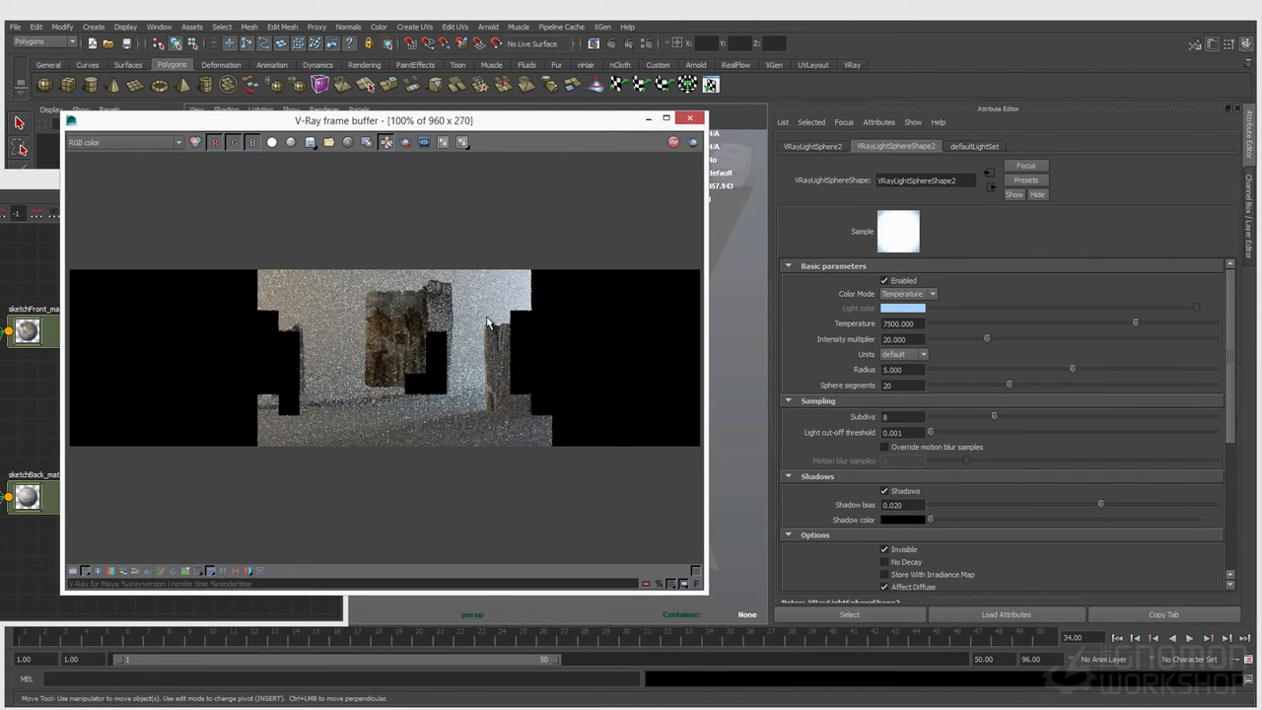
pyautogui.scroll(2, 352, 379)
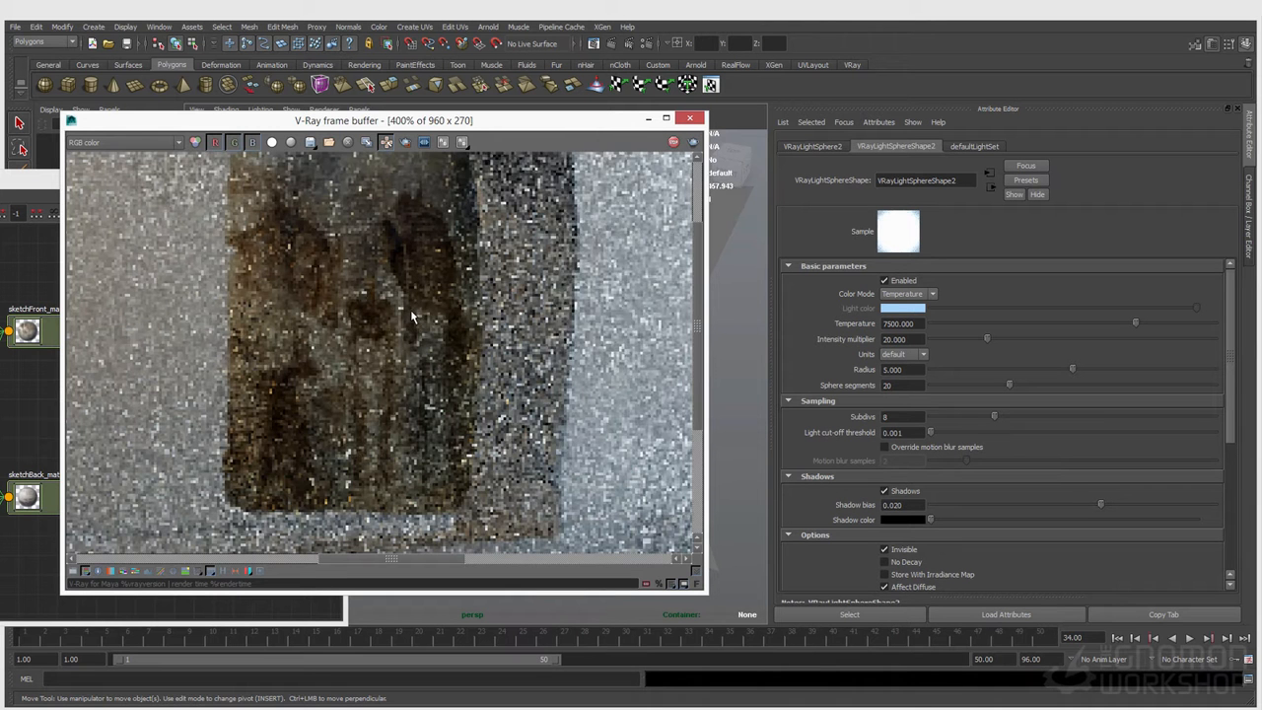
pyautogui.moveTo(381, 271); pyautogui.dragTo(388, 340, button='middle')
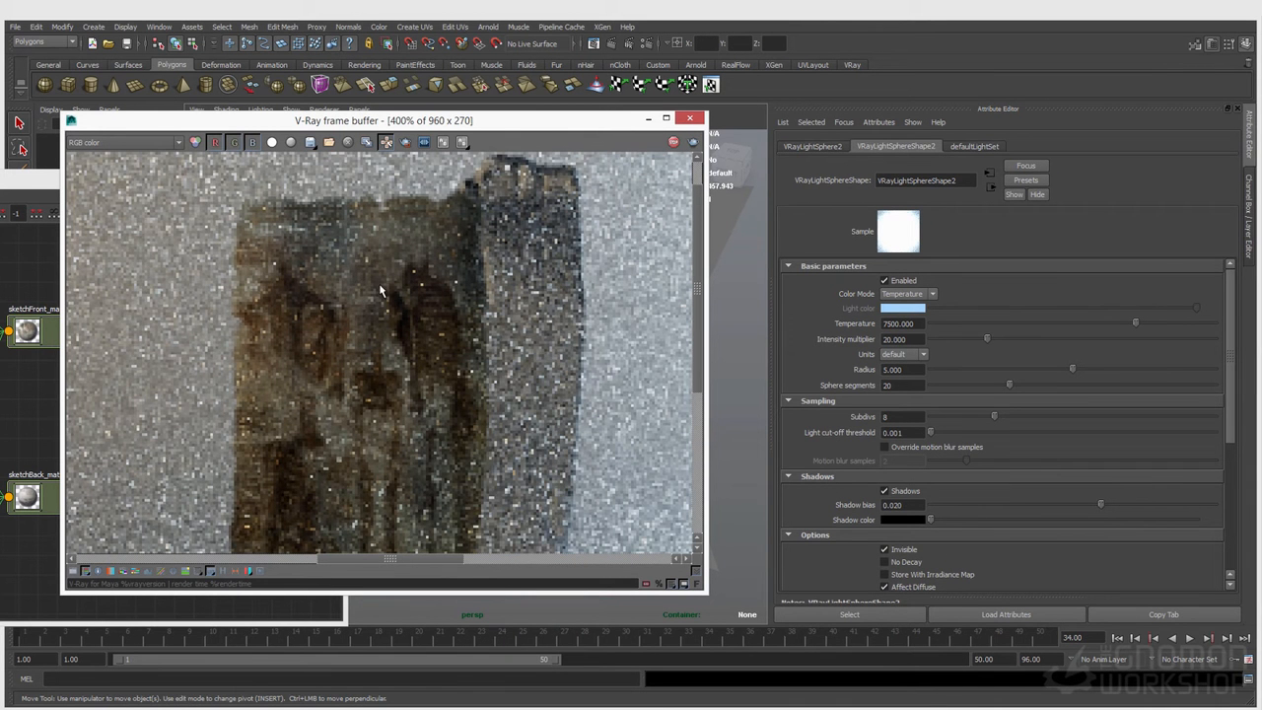
pyautogui.scroll(-1, 346, 279)
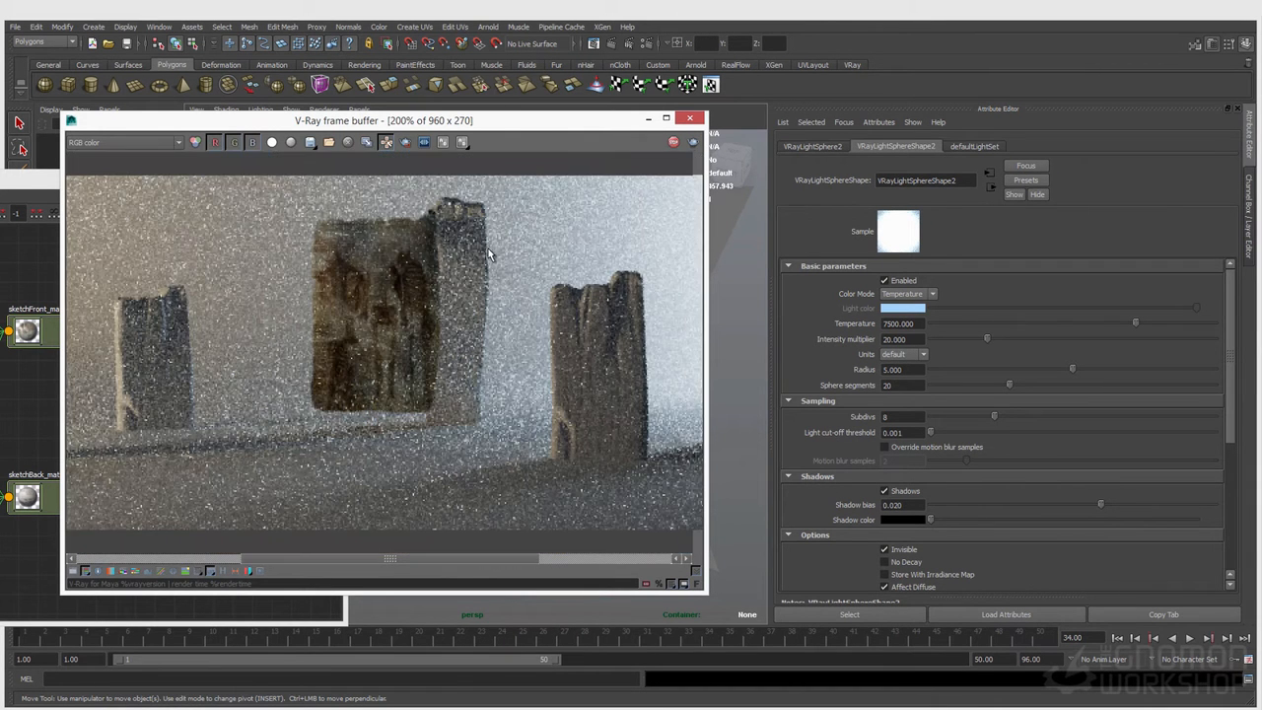
pyautogui.scroll(-1, 383, 256)
# Step: Render the full frame as a clean final image and examine the backlit paper at 200% and 400%
pyautogui.click(693, 145)
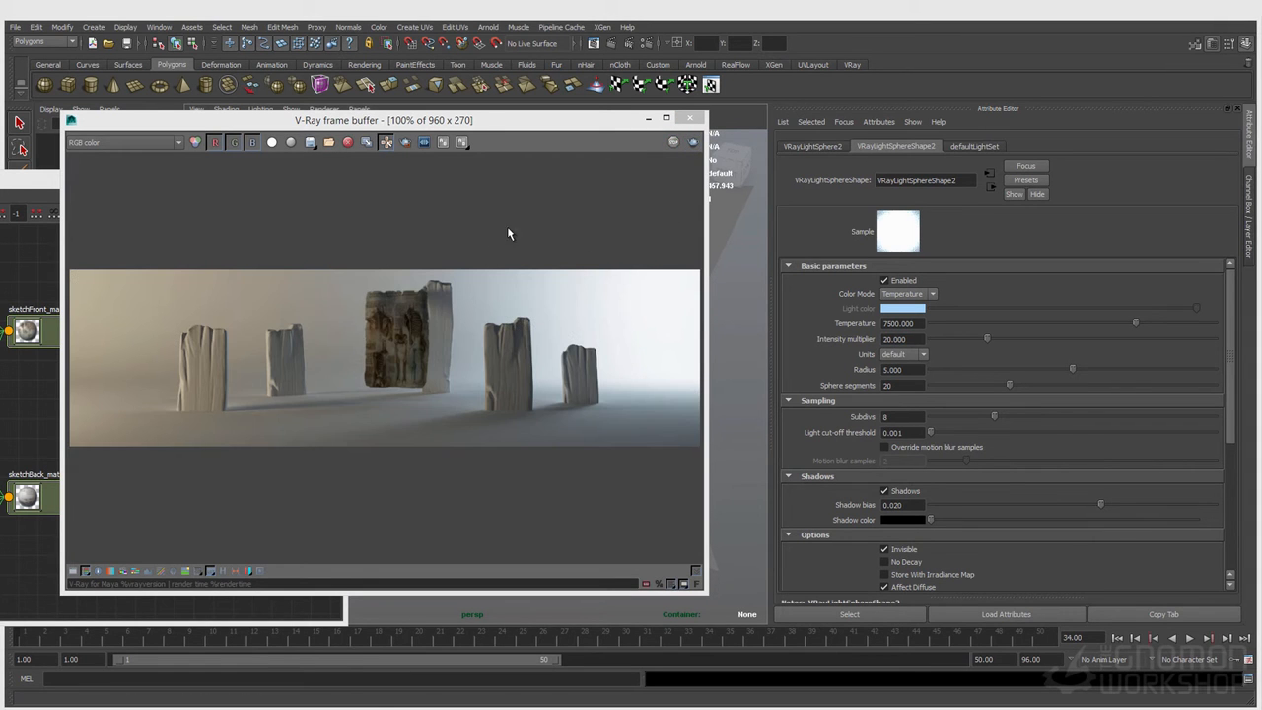
pyautogui.click(431, 358)
pyautogui.scroll(1, 424, 357)
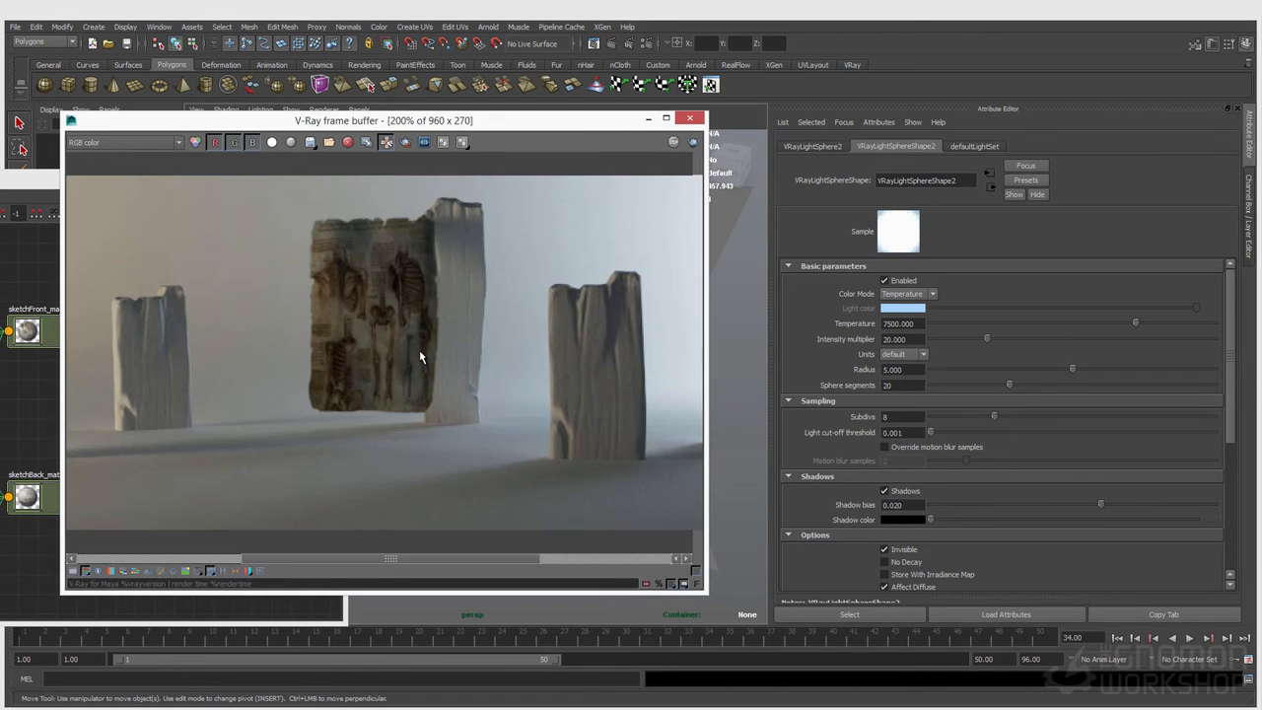
pyautogui.scroll(1, 411, 329)
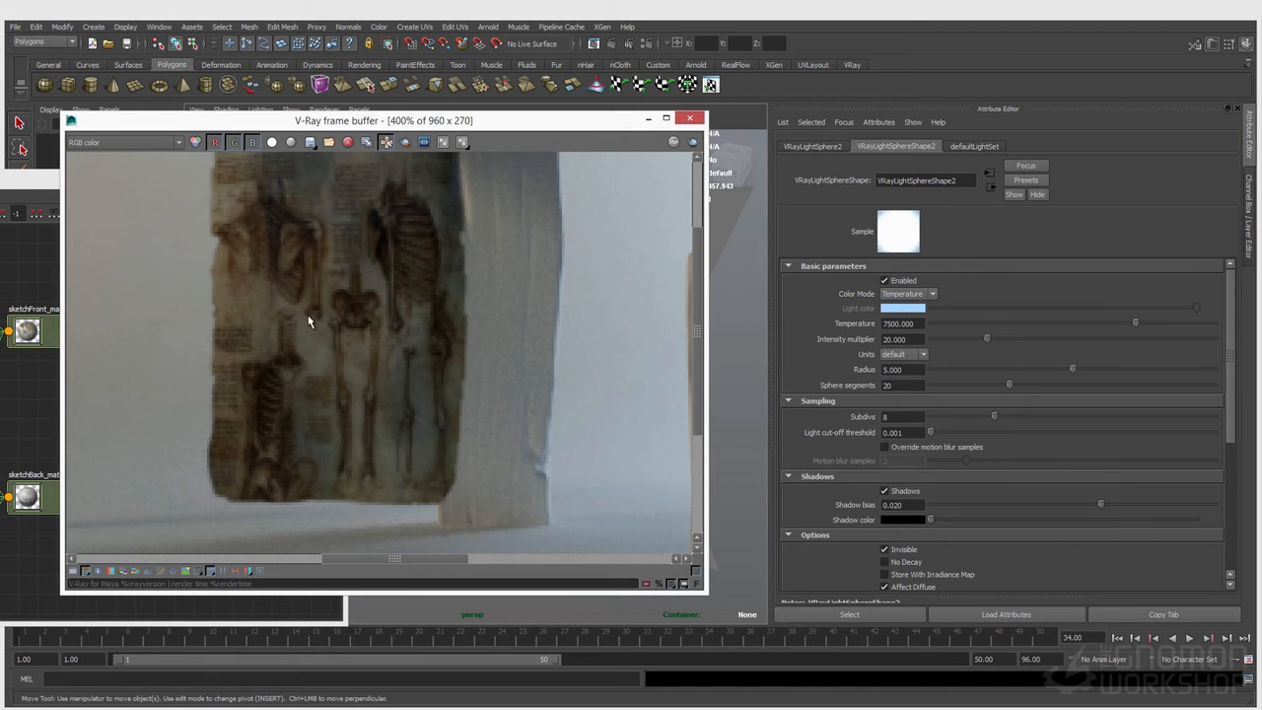
pyautogui.scroll(-1, 340, 281)
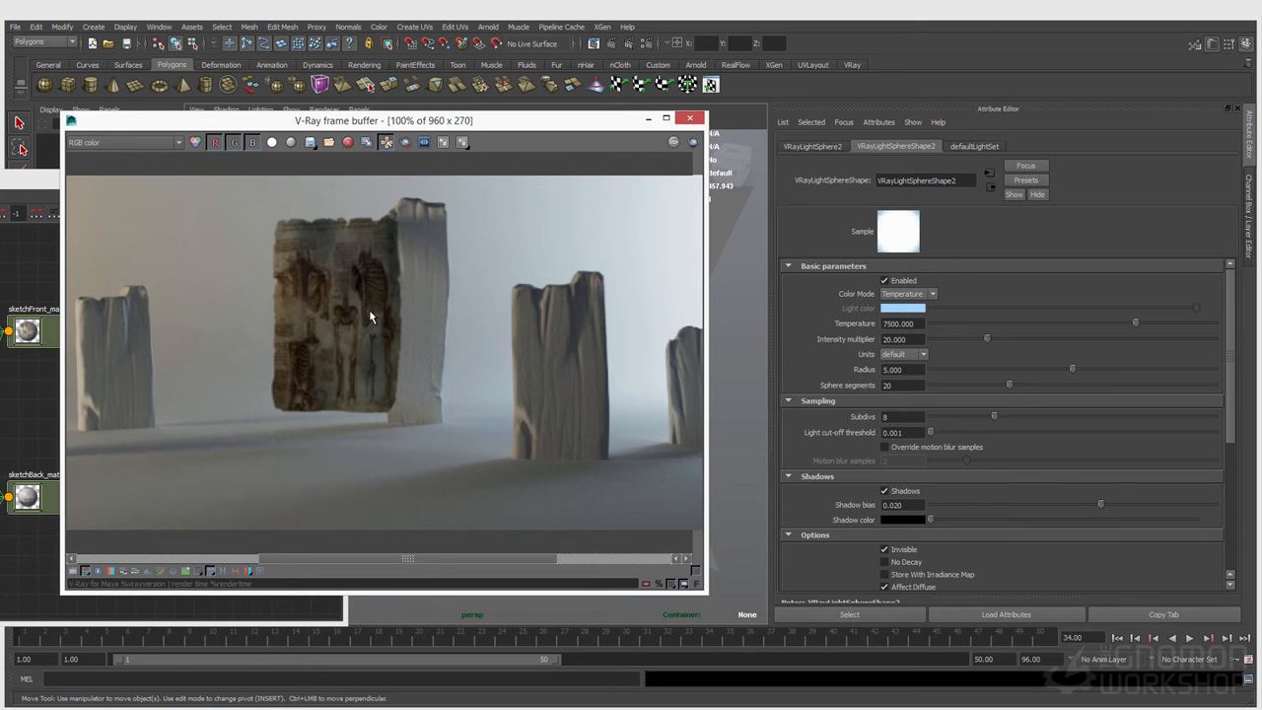
pyautogui.scroll(-1, 373, 316)
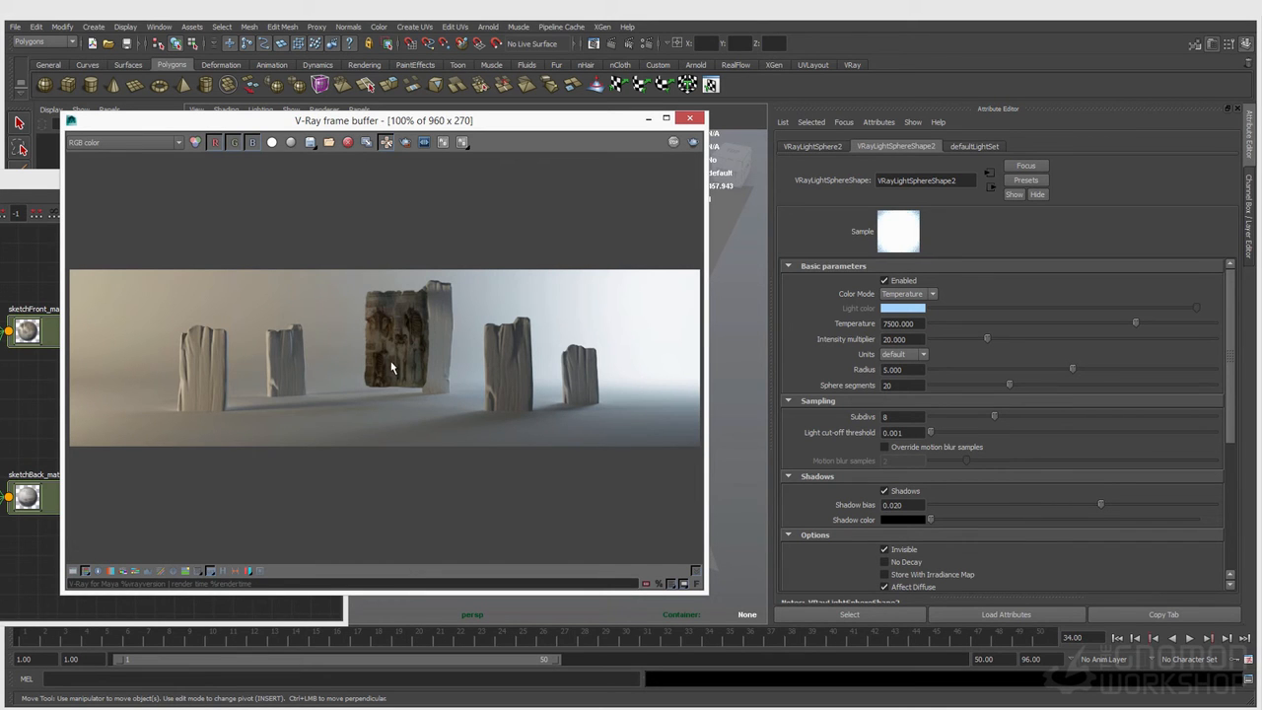